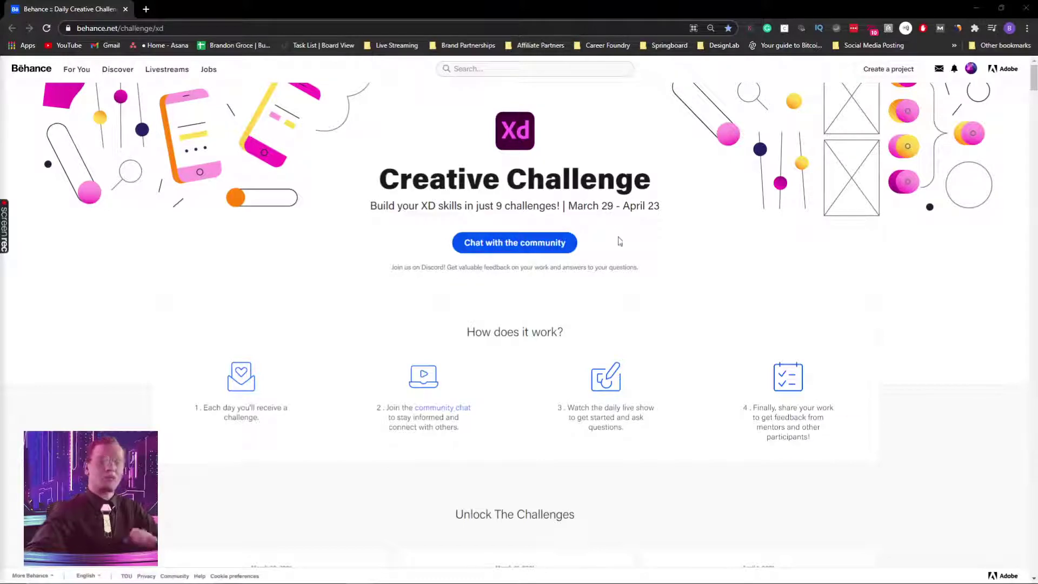
- Look through the XD Creative Challenge page down to the Micro-interactions challenge card
{"action": "scroll", "coordinate": [690, 323], "scroll_direction": "down", "scroll_amount": 10}
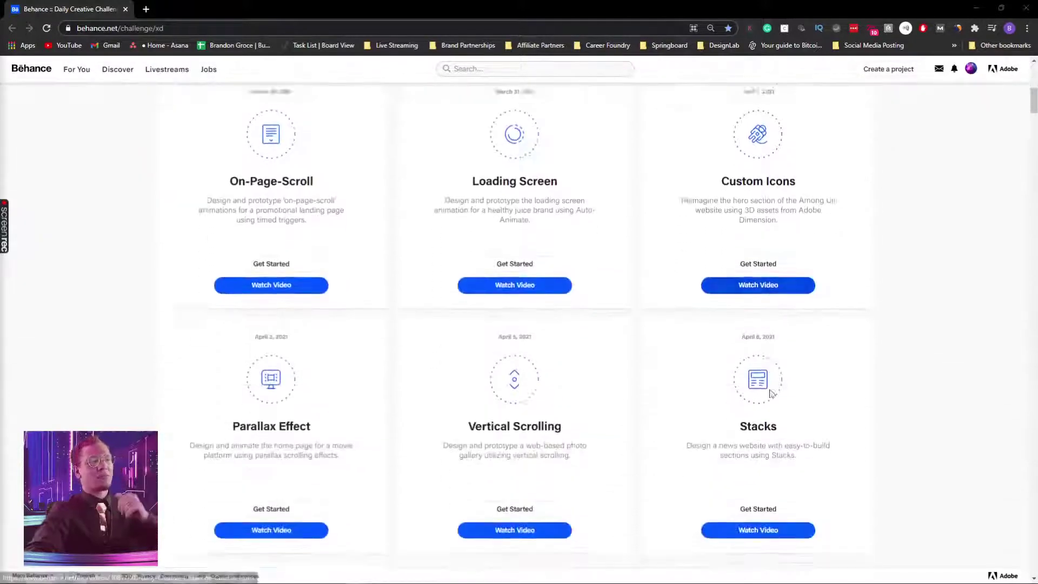
{"action": "scroll", "coordinate": [768, 403], "scroll_direction": "down", "scroll_amount": 4}
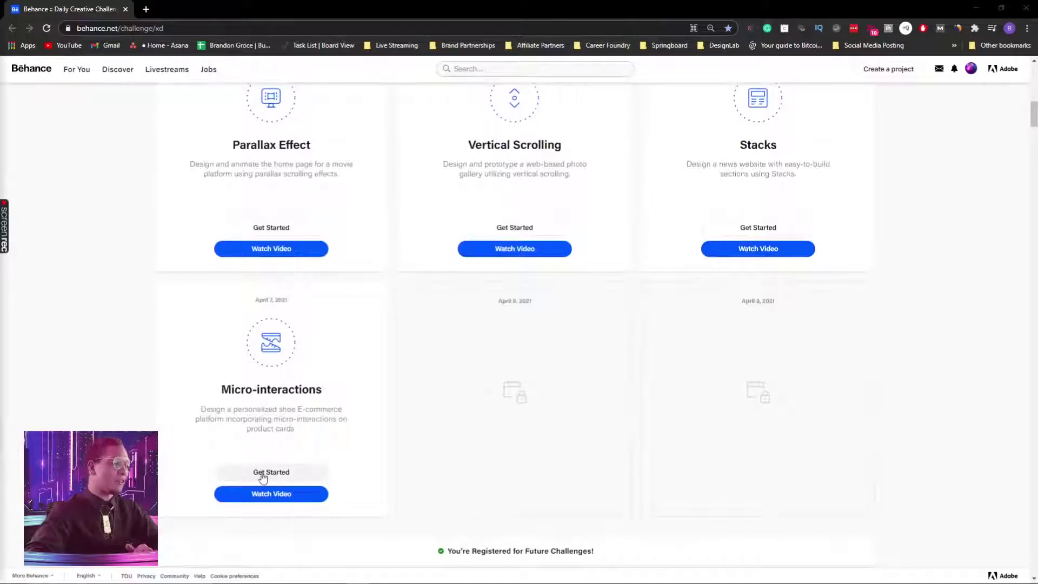
- Switch to Discord, read the recent posts in the Adobe XD server's challenge channel, and minimize the window
{"action": "mouse_move", "coordinate": [378, 583]}
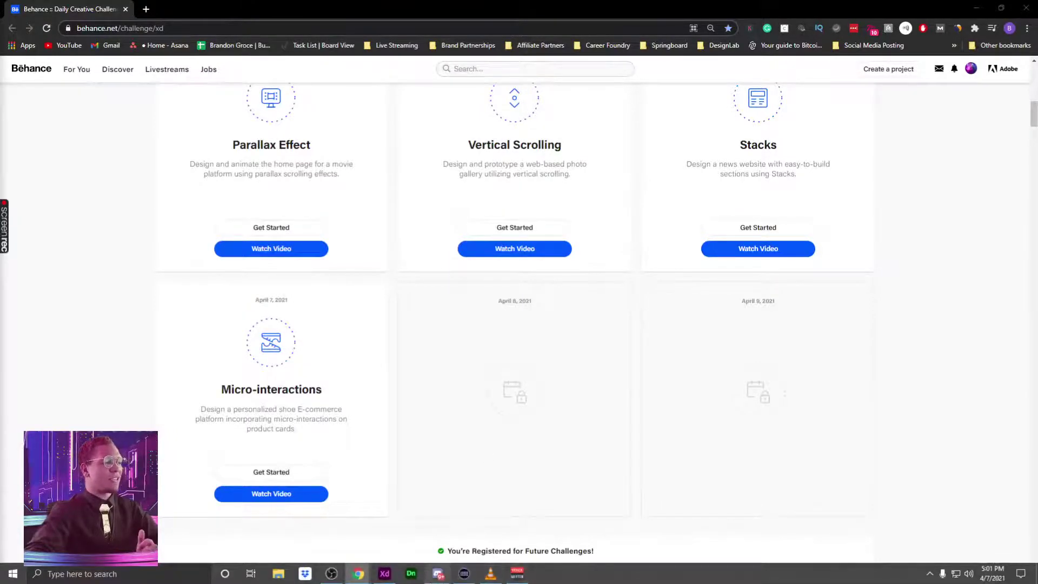
{"action": "left_click", "coordinate": [437, 574]}
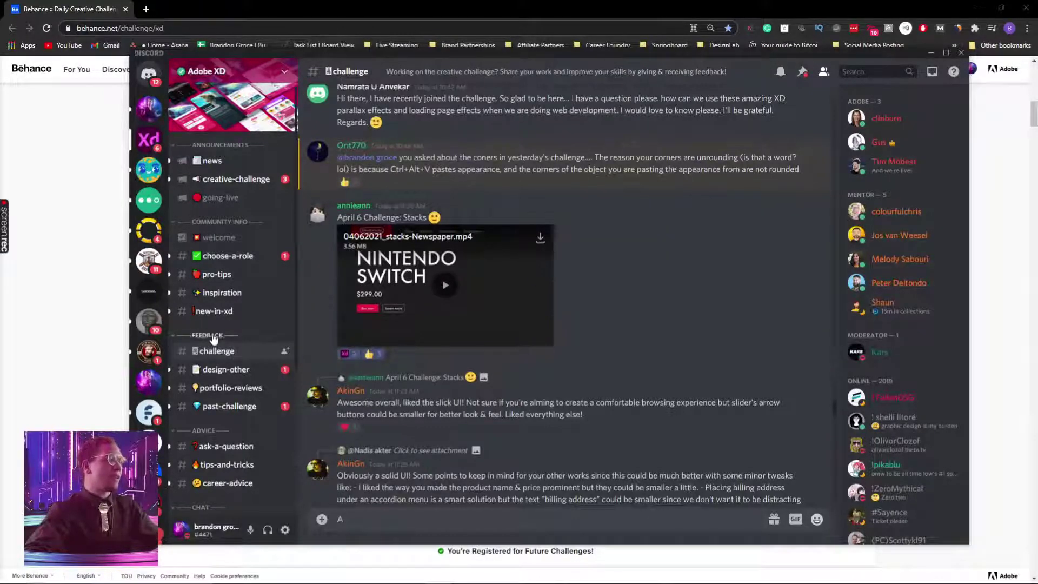
{"action": "scroll", "coordinate": [545, 293], "scroll_direction": "up", "scroll_amount": 5}
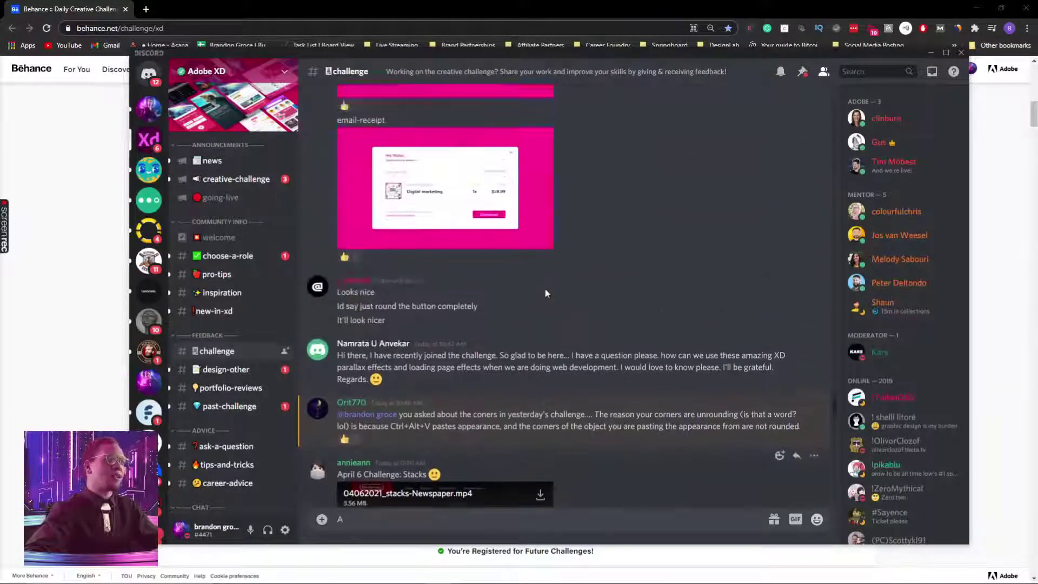
{"action": "scroll", "coordinate": [546, 293], "scroll_direction": "up", "scroll_amount": 3}
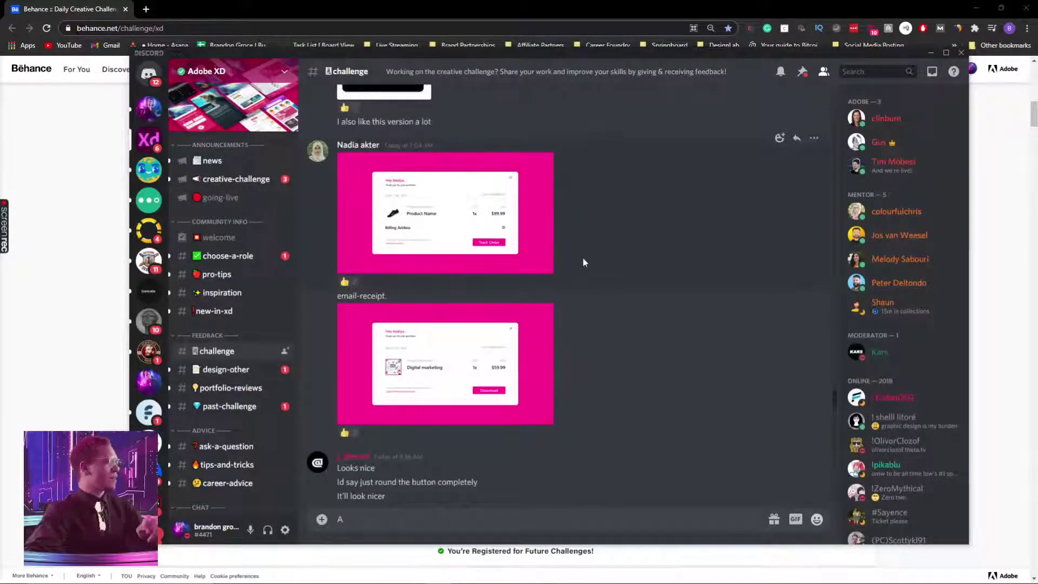
{"action": "scroll", "coordinate": [583, 261], "scroll_direction": "down", "scroll_amount": 3}
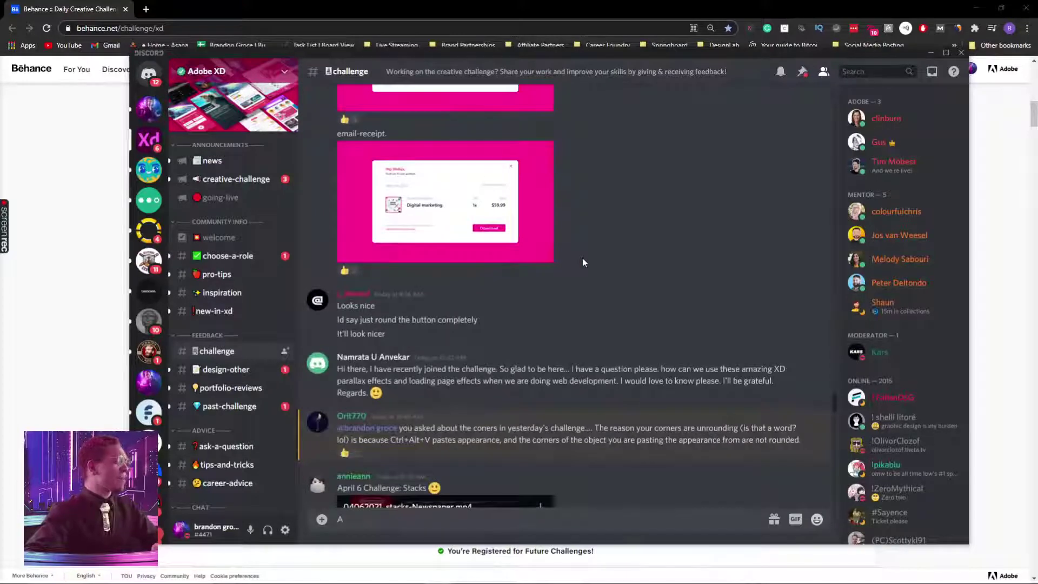
{"action": "left_click", "coordinate": [930, 52]}
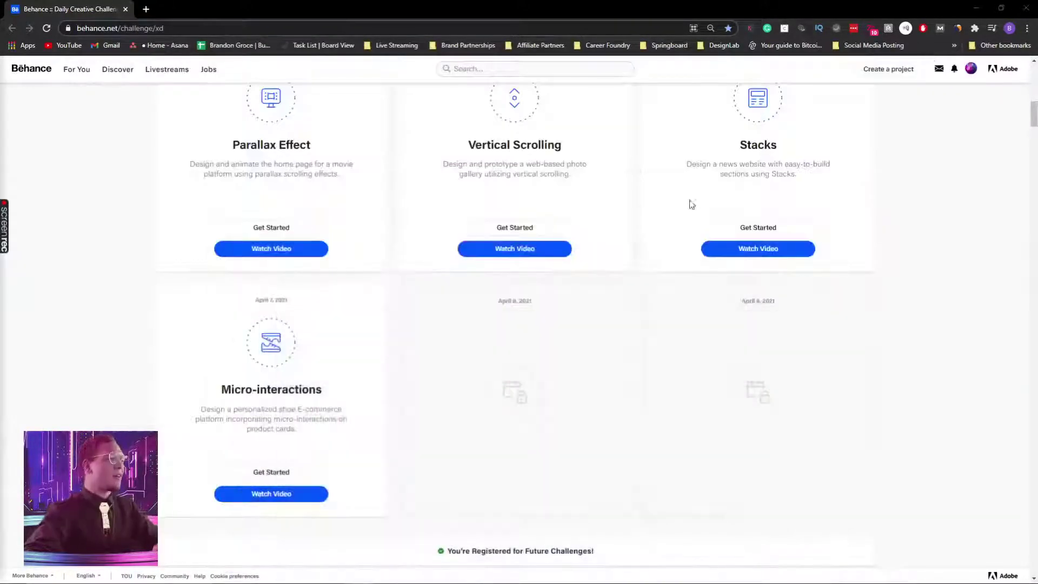
- Switch to Adobe XD and review the Challenge Prompt, the inspiration images and the HYPEBUYS artboard in the 7Micro file
{"action": "mouse_move", "coordinate": [385, 579]}
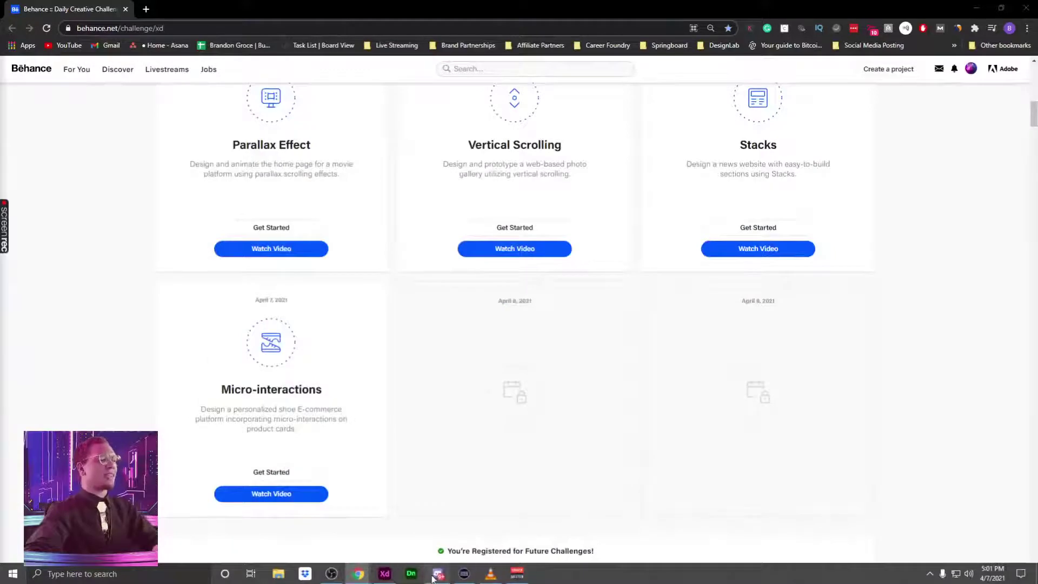
{"action": "left_click", "coordinate": [385, 574]}
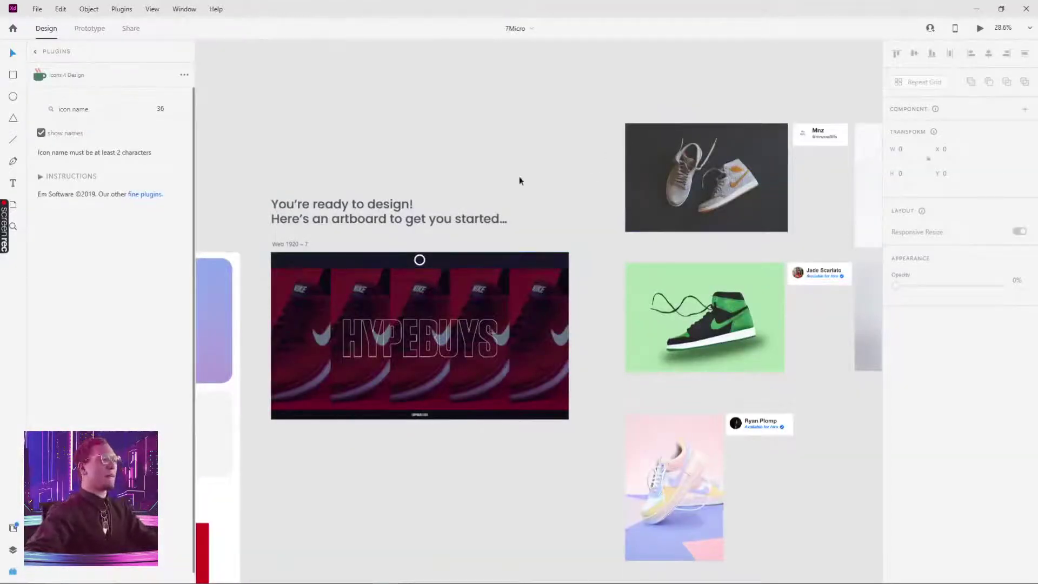
{"action": "scroll", "coordinate": [377, 245], "scroll_direction": "left", "scroll_amount": 2}
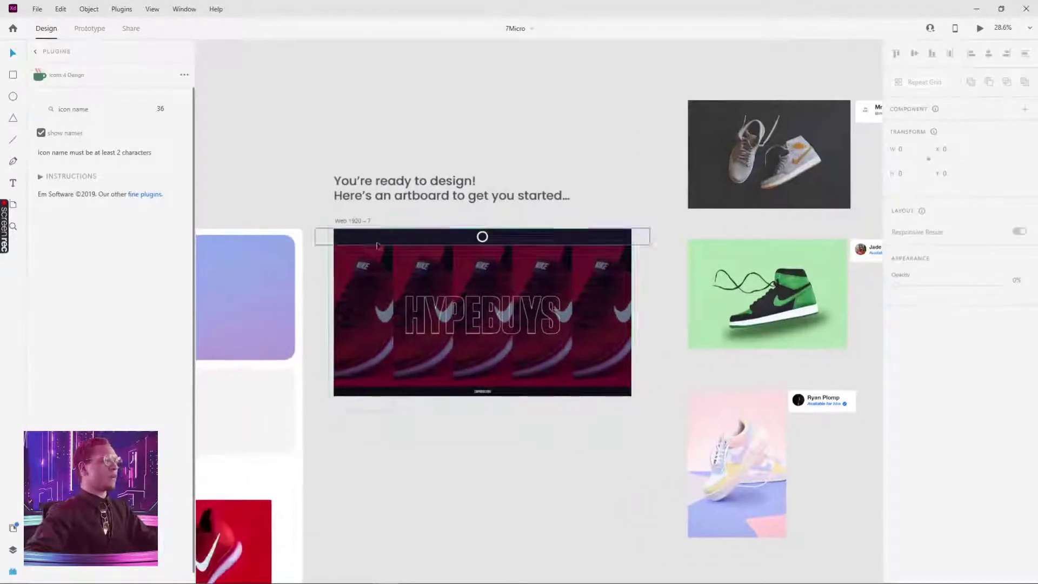
{"action": "left_click_drag", "start_coordinate": [377, 245], "coordinate": [672, 161]}
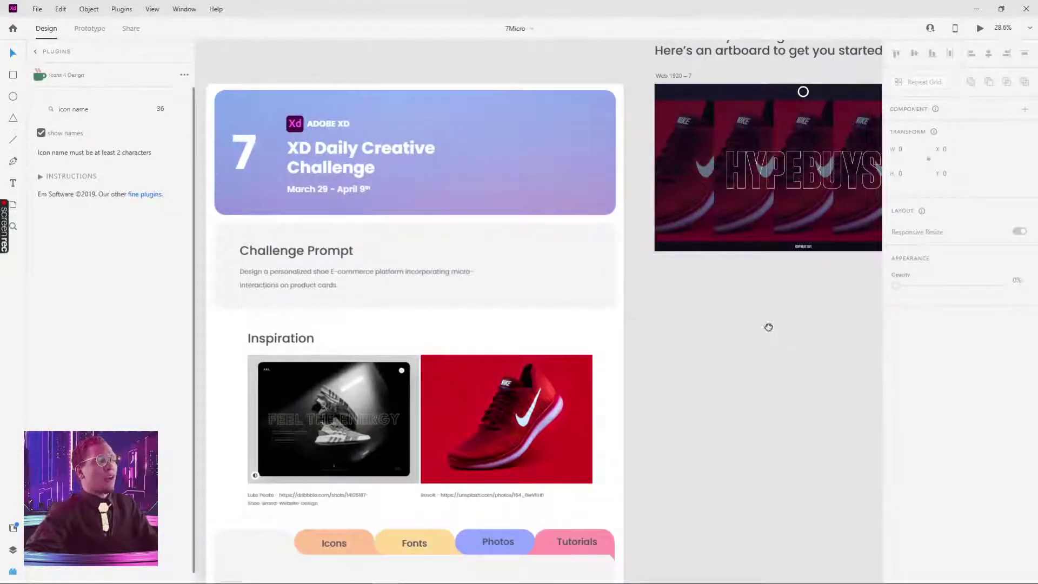
{"action": "left_click_drag", "start_coordinate": [769, 327], "coordinate": [533, 437]}
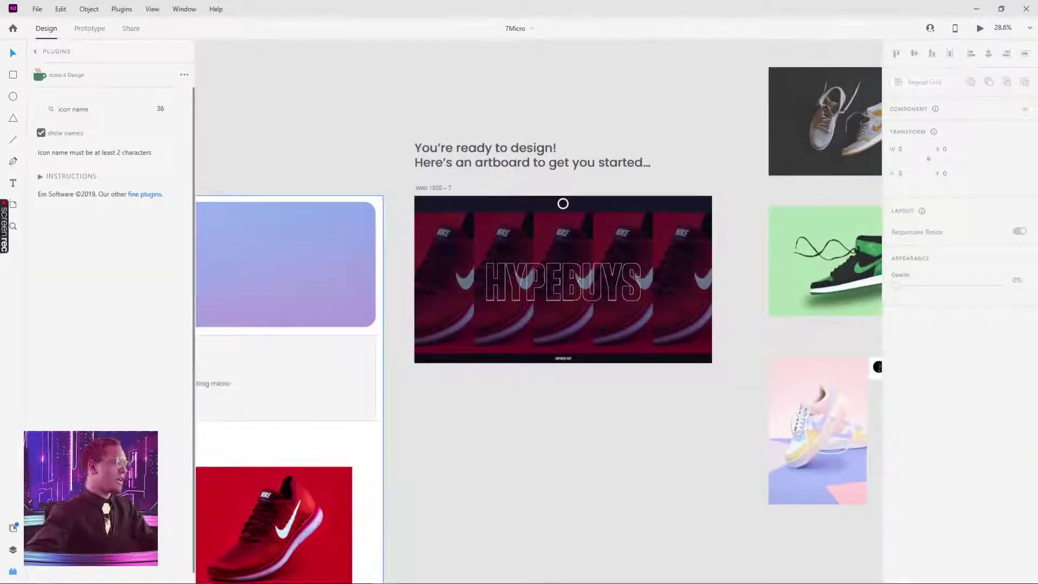
- Open a preview of the finished HYPEBUYS artboard and close it again
{"action": "left_click", "coordinate": [450, 246]}
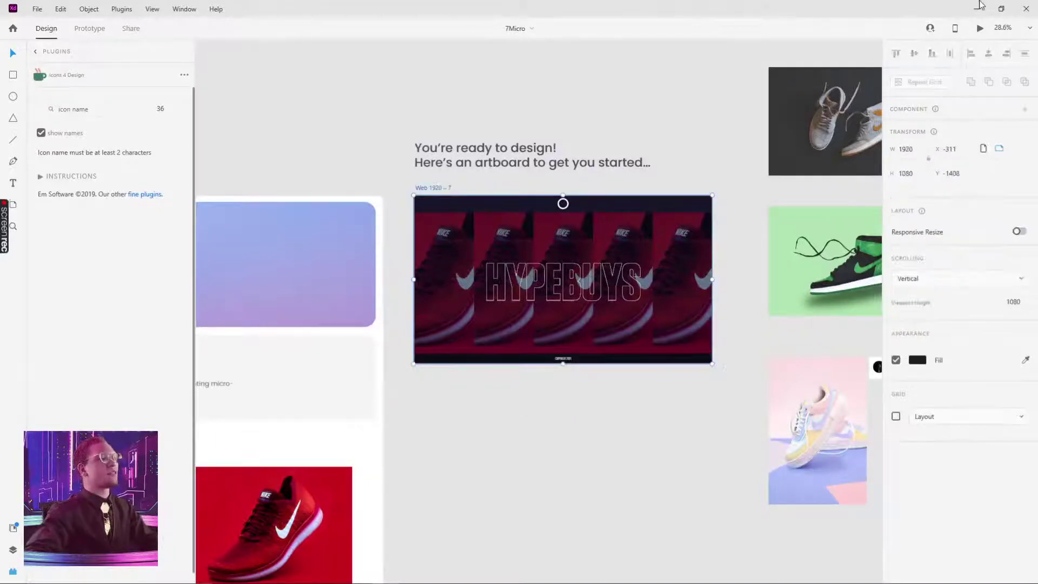
{"action": "left_click", "coordinate": [980, 28]}
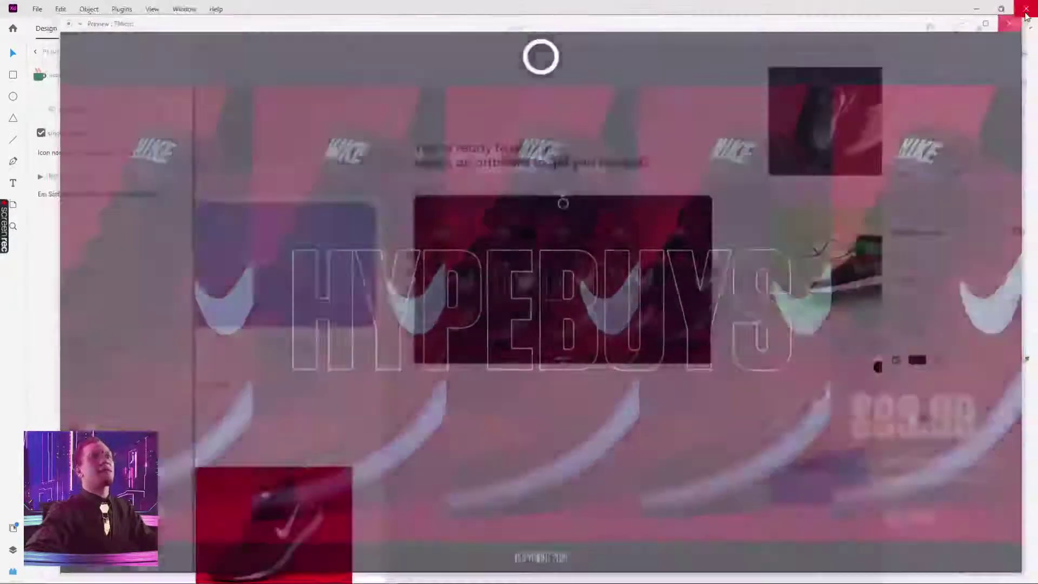
{"action": "scroll", "coordinate": [557, 243], "scroll_direction": "down", "scroll_amount": 5}
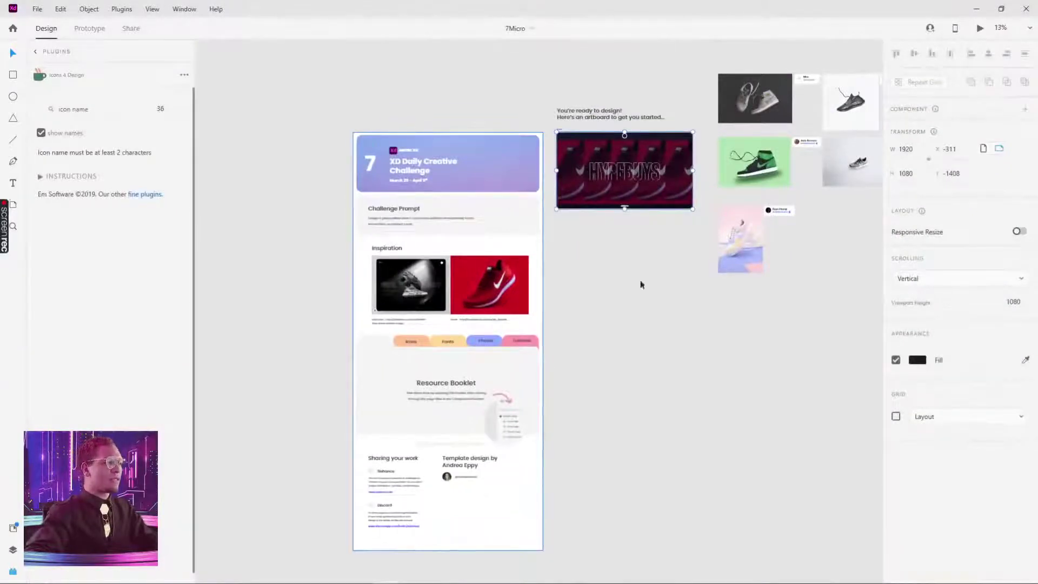
- Try shrinking the shoe card repeat grid to about 420 px wide, and undo the change
{"action": "scroll", "coordinate": [670, 210], "scroll_direction": "up", "scroll_amount": 3}
{"action": "left_click", "coordinate": [557, 195]}
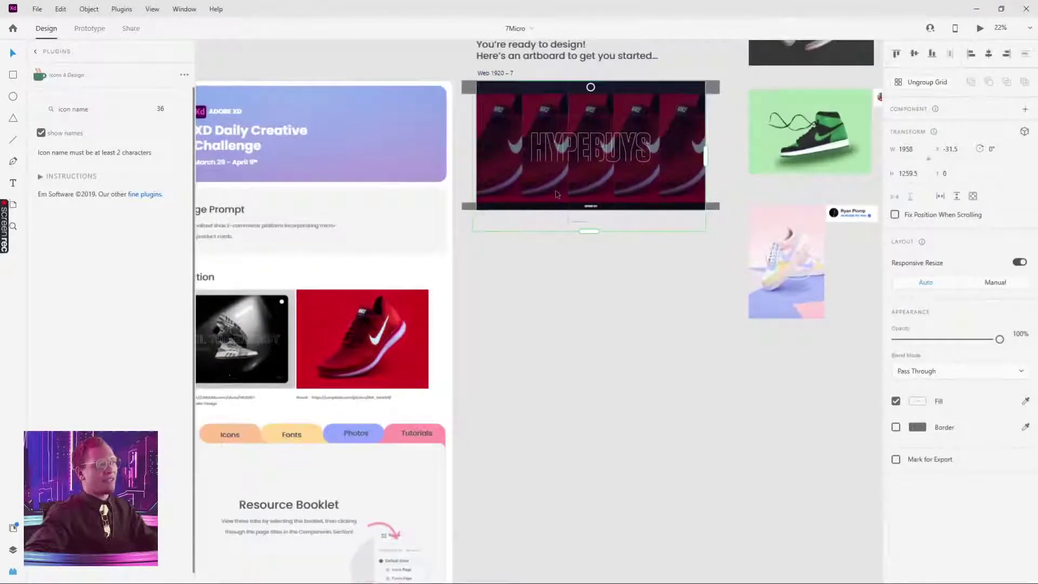
{"action": "double_click", "coordinate": [562, 188]}
{"action": "key", "text": "Escape"}
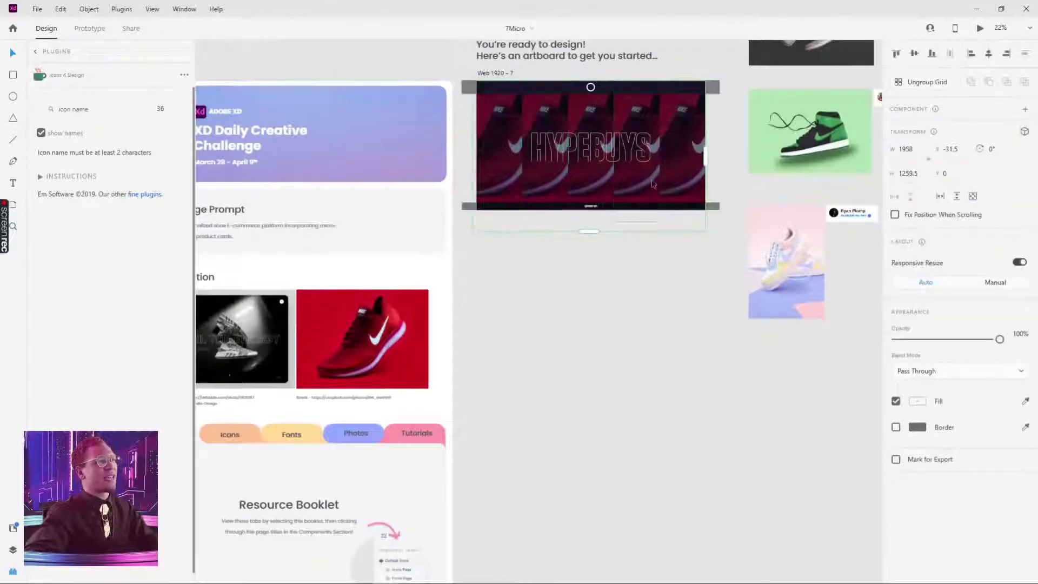
{"action": "left_click_drag", "start_coordinate": [705, 157], "coordinate": [523, 158]}
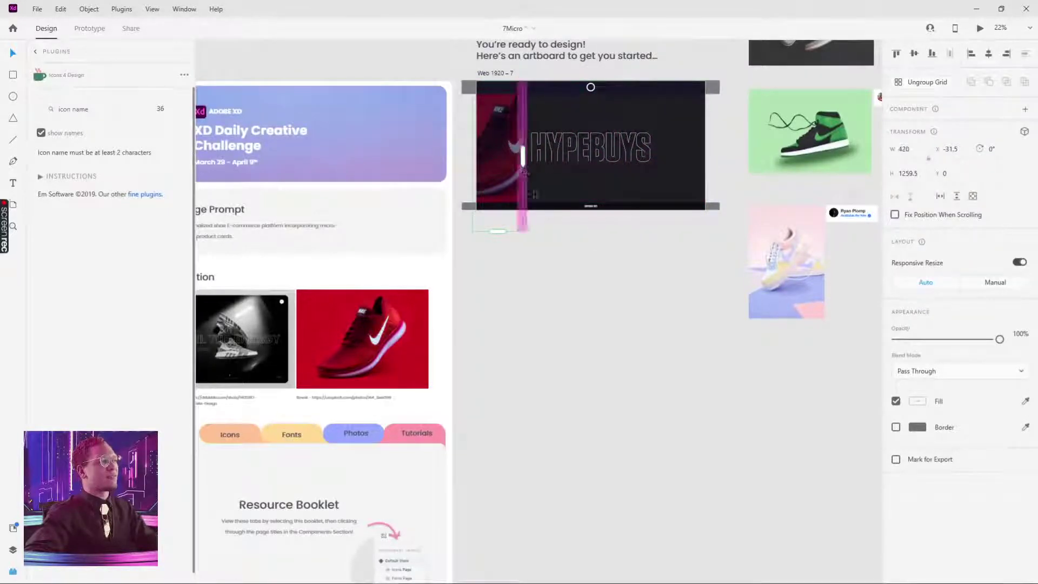
{"action": "key", "text": "ctrl+z"}
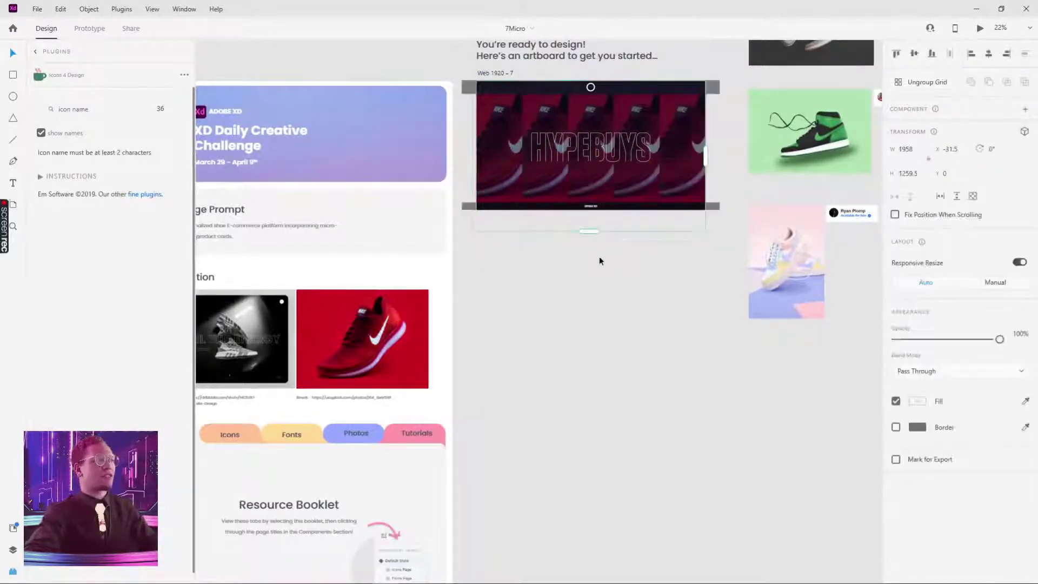
- Preview the Web 1920 – 7 artboard, test the hover effect on the shoe cards, and close the preview
{"action": "left_click", "coordinate": [599, 261]}
{"action": "left_click", "coordinate": [497, 73]}
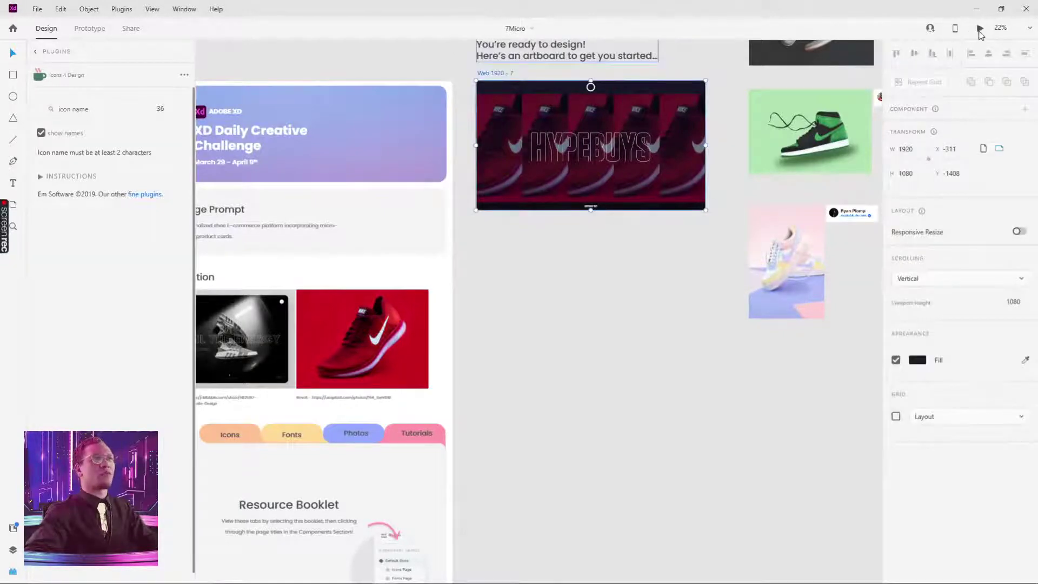
{"action": "left_click", "coordinate": [980, 28]}
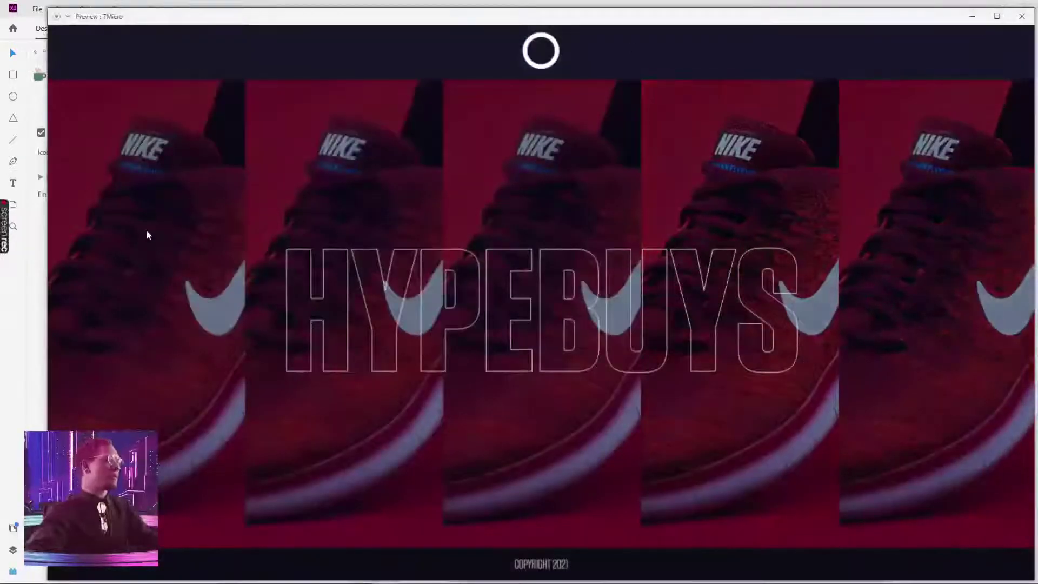
{"action": "mouse_move", "coordinate": [138, 234]}
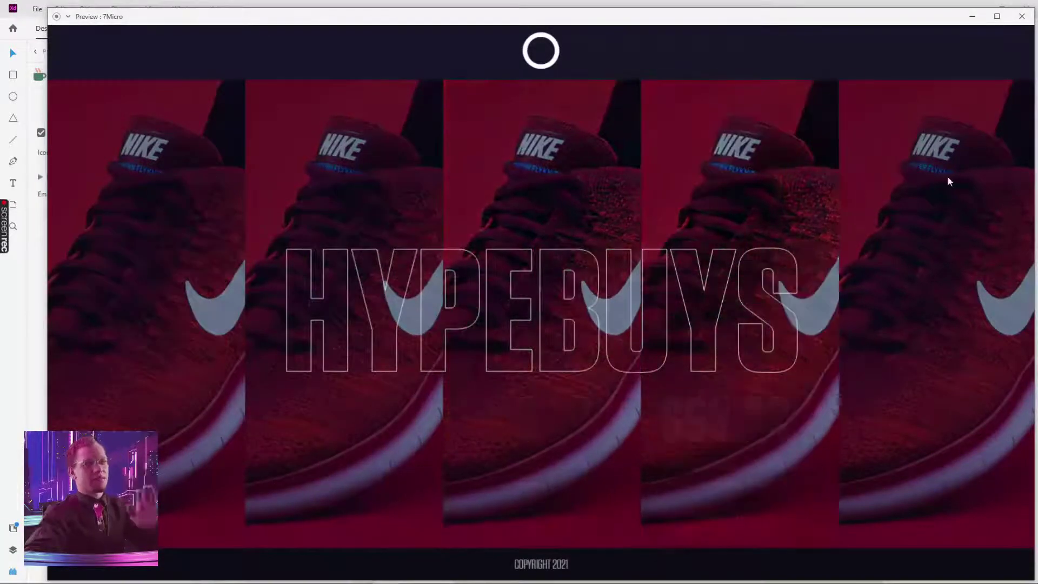
{"action": "left_click", "coordinate": [1021, 20]}
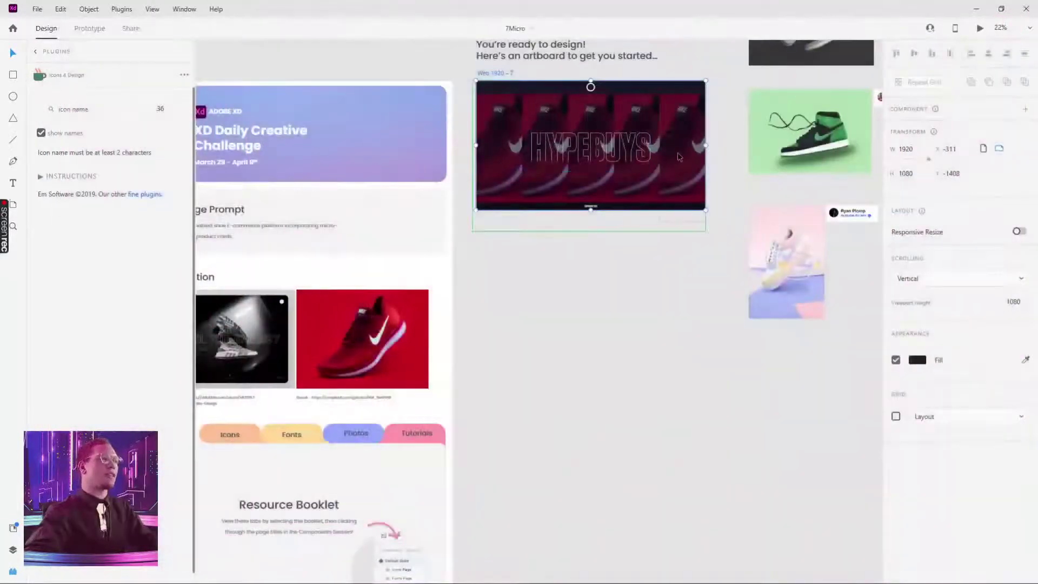
{"action": "left_click", "coordinate": [680, 157]}
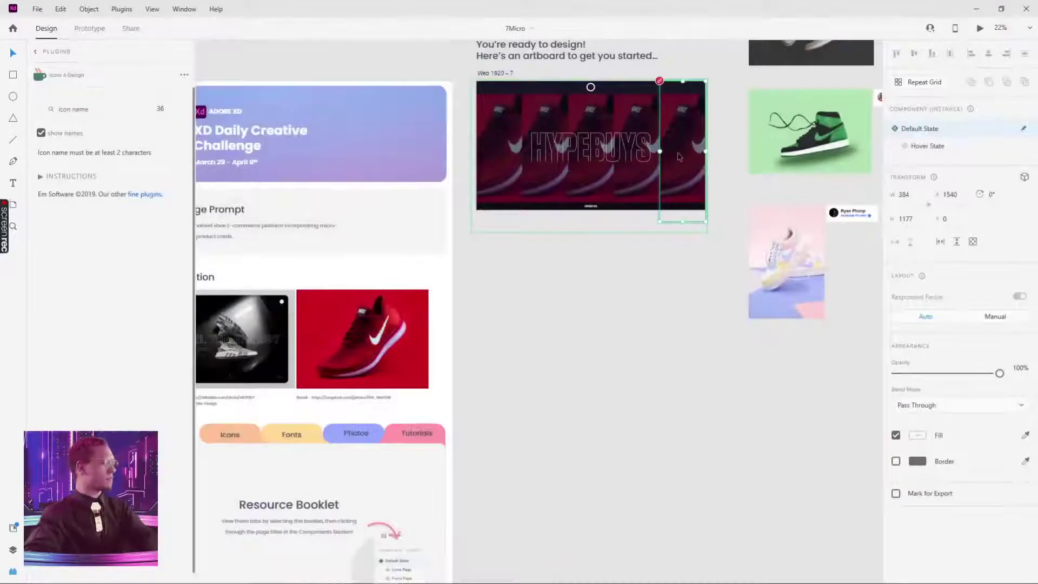
{"action": "key", "text": "Delete"}
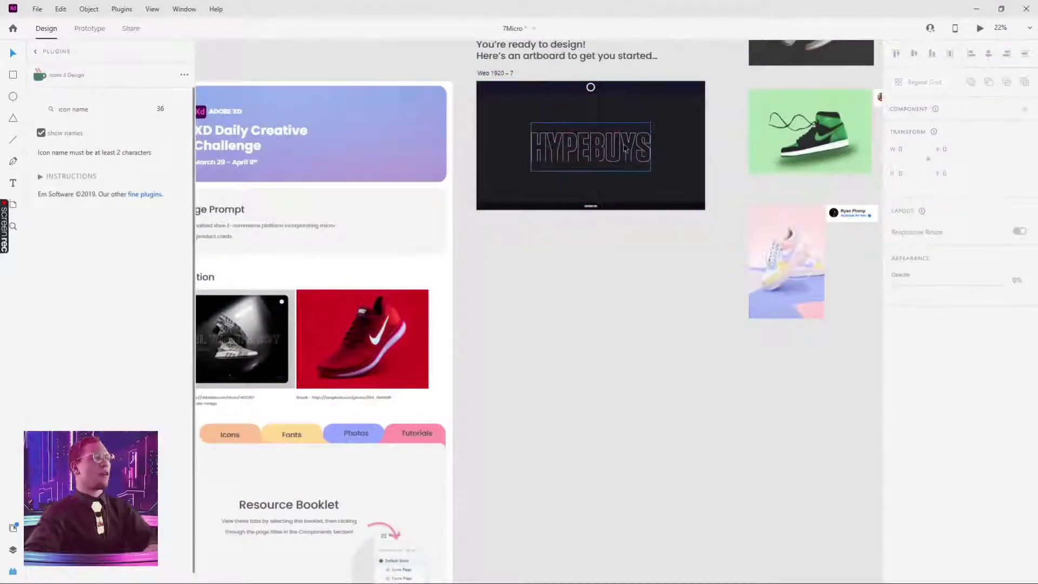
{"action": "key", "text": "ctrl+z"}
- Duplicate the HYPEBUYS artboard directly below the original and remove every shoe card except the leftmost from the copy
{"action": "left_click_drag", "start_coordinate": [503, 73], "coordinate": [508, 231]}
{"action": "left_click", "coordinate": [682, 292]}
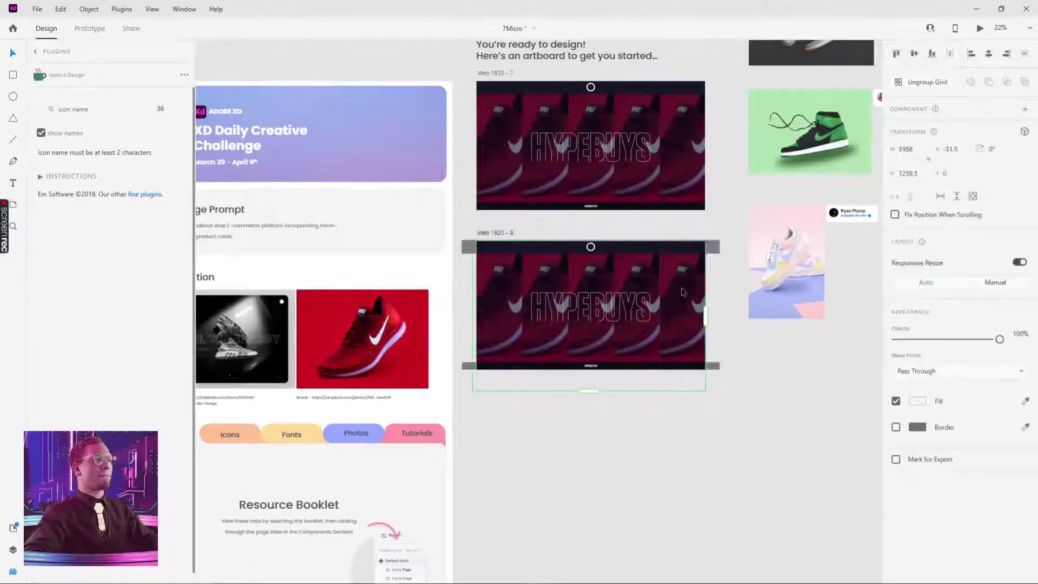
{"action": "double_click", "coordinate": [682, 292]}
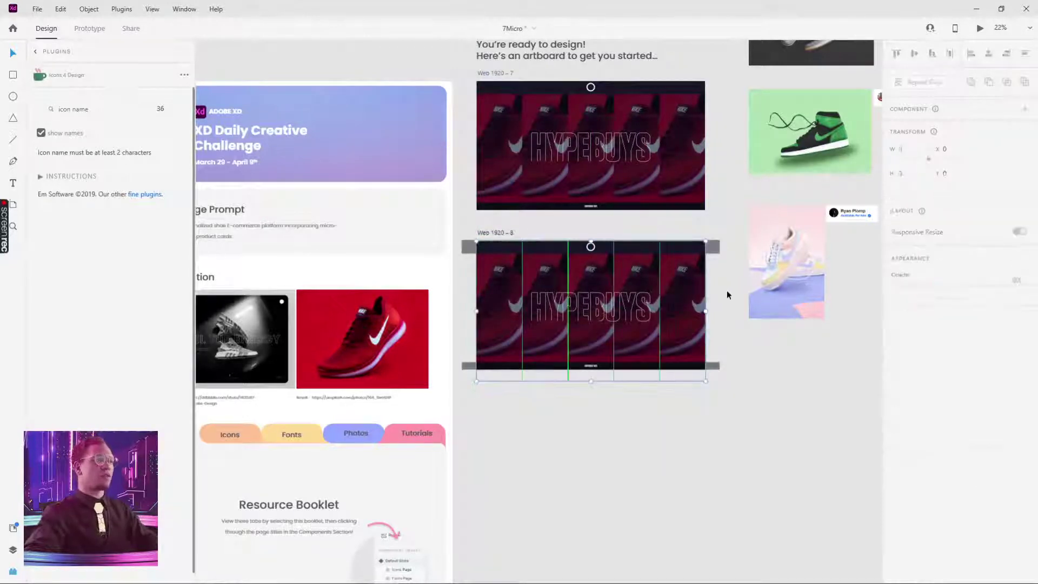
{"action": "key", "text": "Delete"}
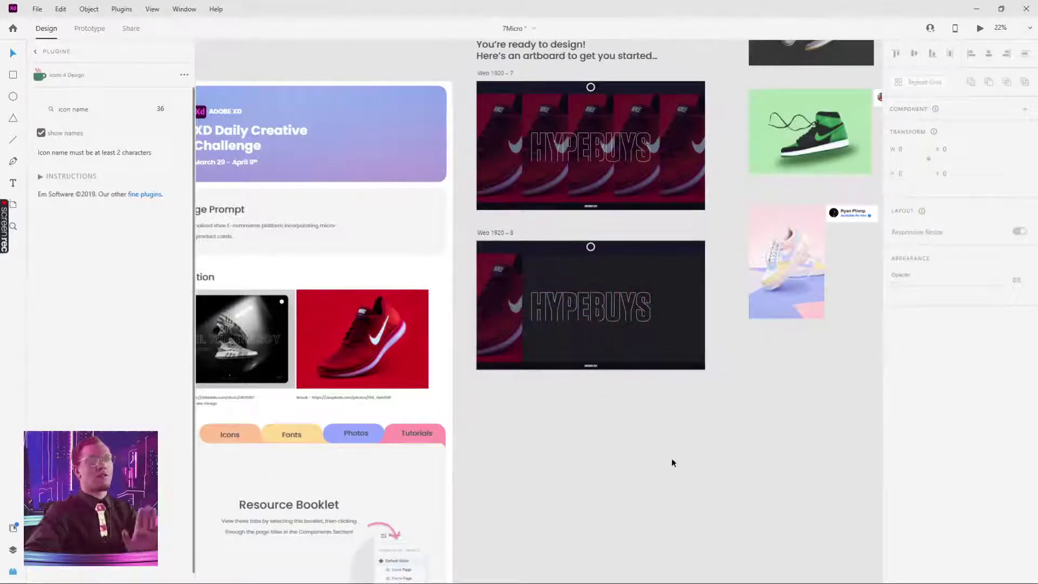
- Preview the duplicated artboard, test the hover state of its single shoe card, and close the preview
{"action": "left_click", "coordinate": [493, 313]}
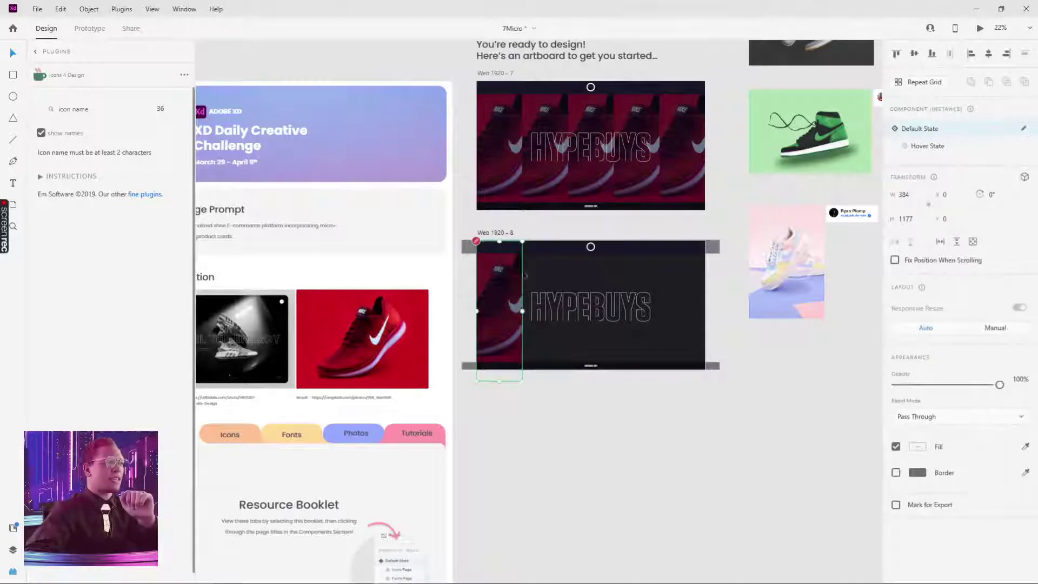
{"action": "left_click", "coordinate": [981, 29]}
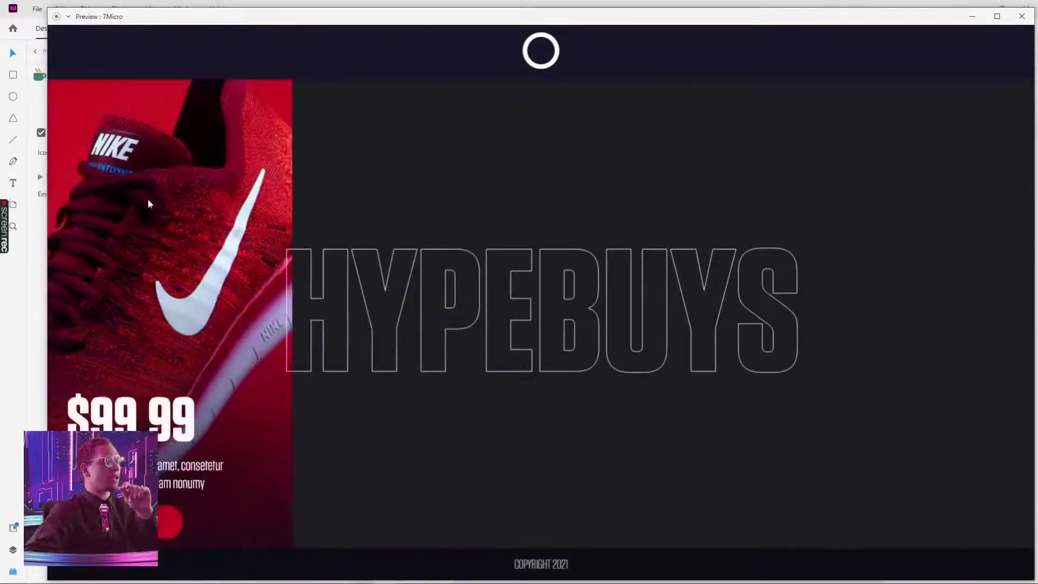
{"action": "left_click", "coordinate": [1022, 16]}
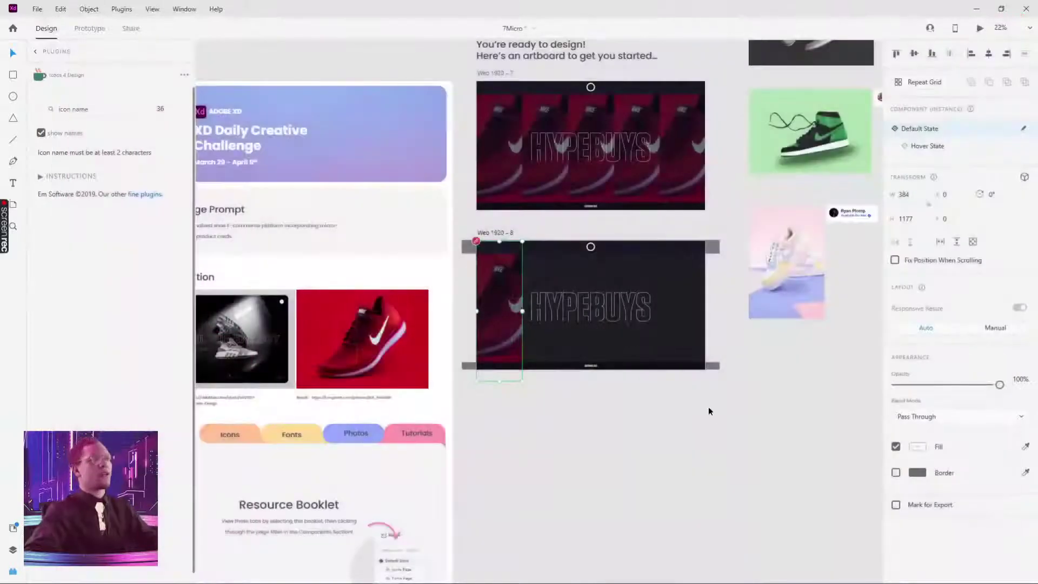
- Delete the remaining shoe card from the duplicated HYPEBUYS artboard
{"action": "scroll", "coordinate": [708, 407], "scroll_direction": "down", "scroll_amount": 1}
{"action": "left_click", "coordinate": [450, 227]}
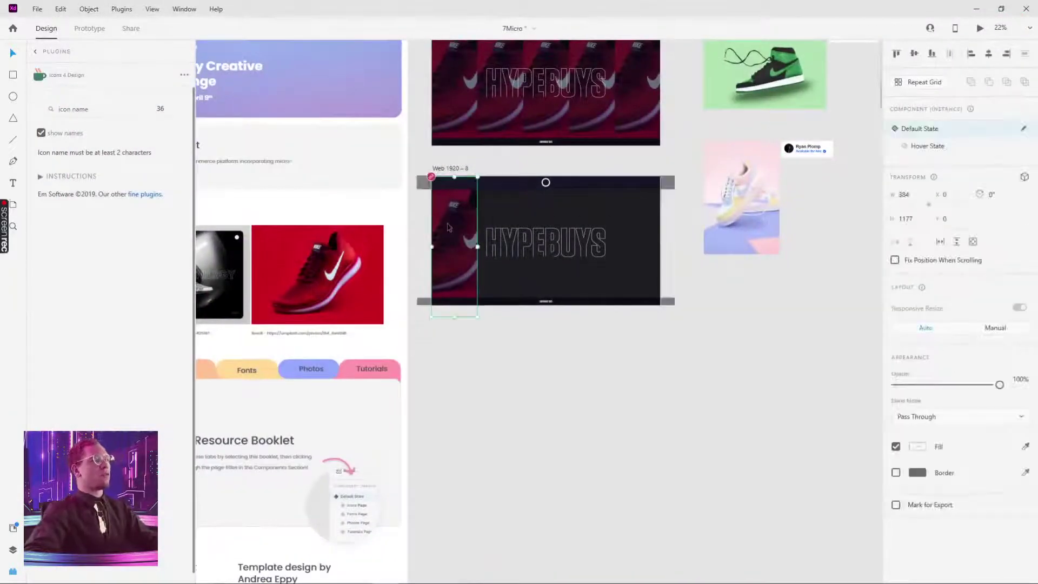
{"action": "key", "text": "Delete"}
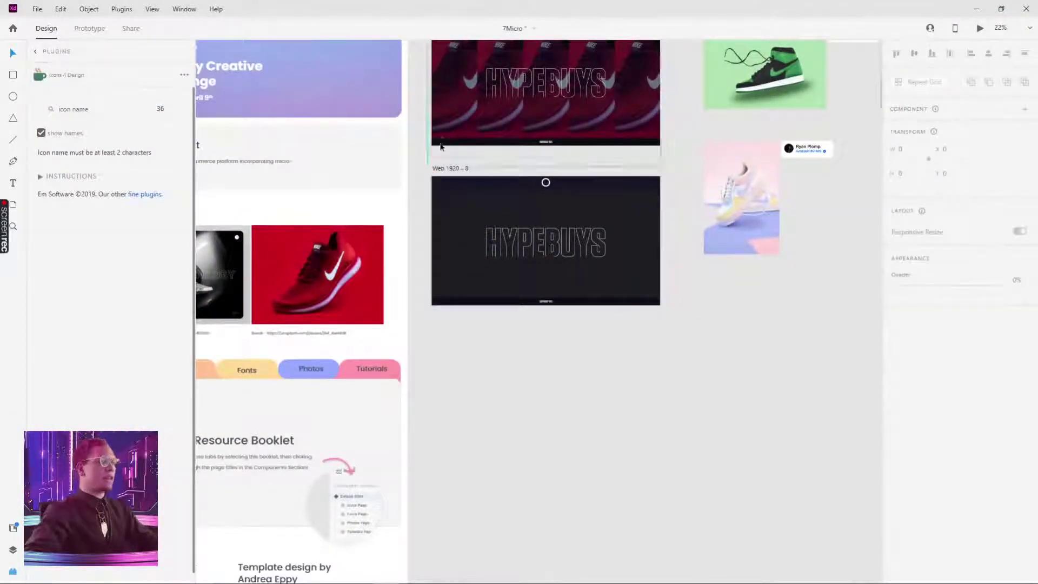
- Check the width of the duplicated HYPEBUYS artboard, Web 1920 – 8
{"action": "left_click", "coordinate": [440, 168]}
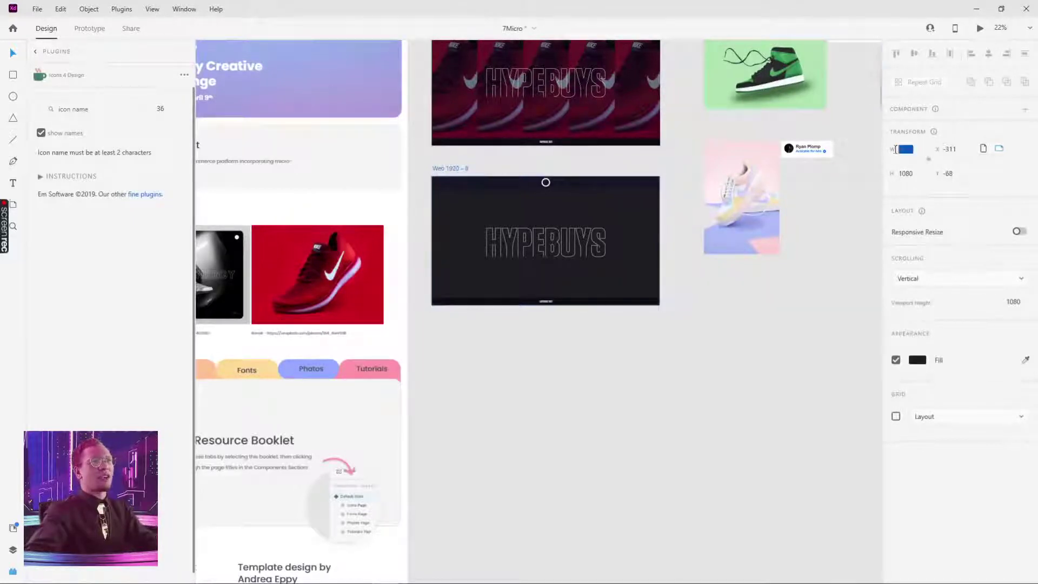
{"action": "left_click", "coordinate": [917, 152]}
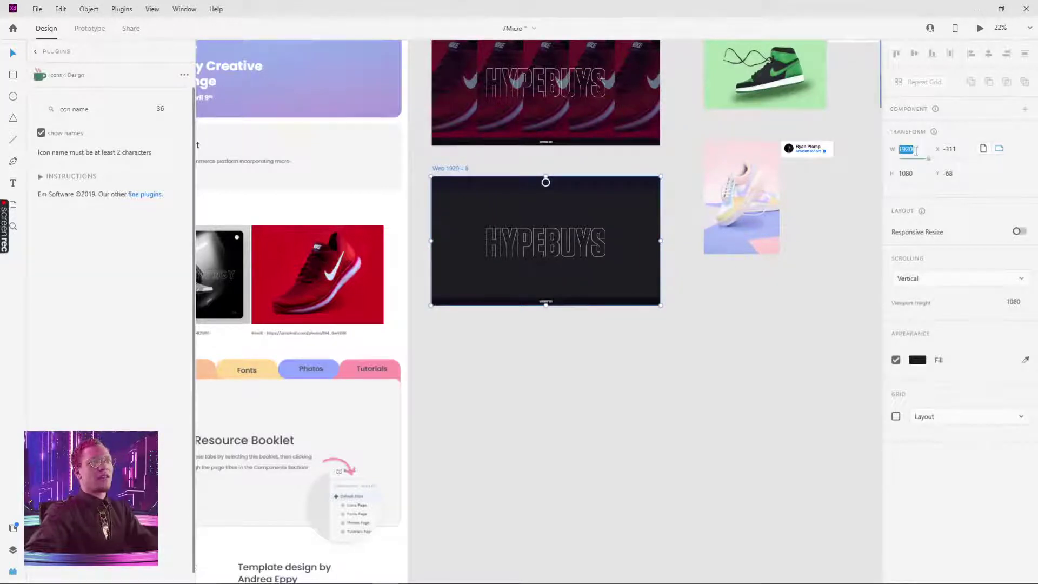
{"action": "left_click", "coordinate": [660, 392]}
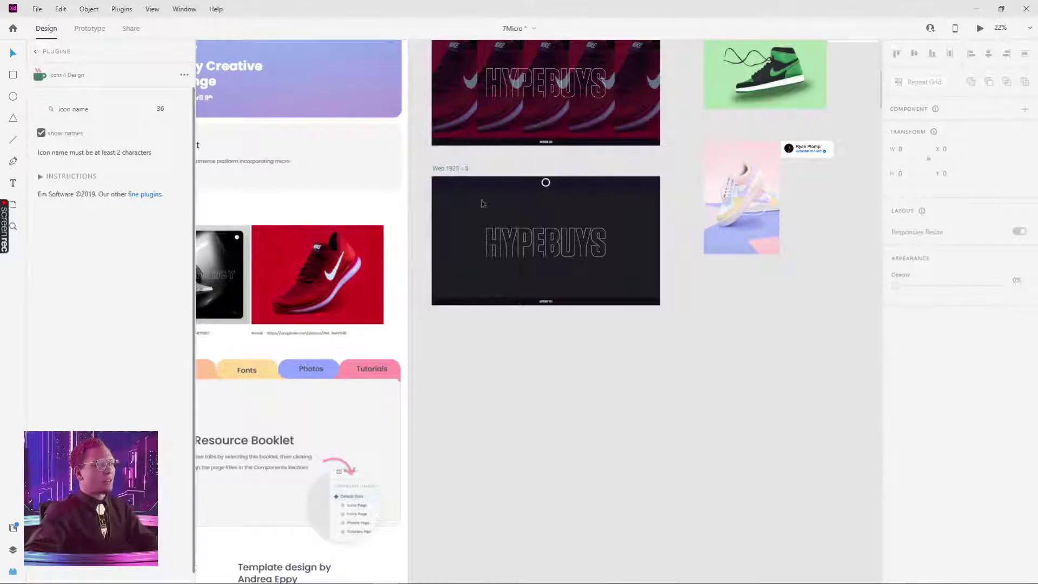
- Examine the repeat grid of shoe cards on the original Web 1920 – 7 artboard
{"action": "scroll", "coordinate": [481, 201], "scroll_direction": "up", "scroll_amount": 4}
{"action": "left_click_drag", "start_coordinate": [508, 230], "coordinate": [521, 377]}
{"action": "scroll", "coordinate": [411, 158], "scroll_direction": "up", "scroll_amount": 2}
{"action": "left_click", "coordinate": [488, 137]}
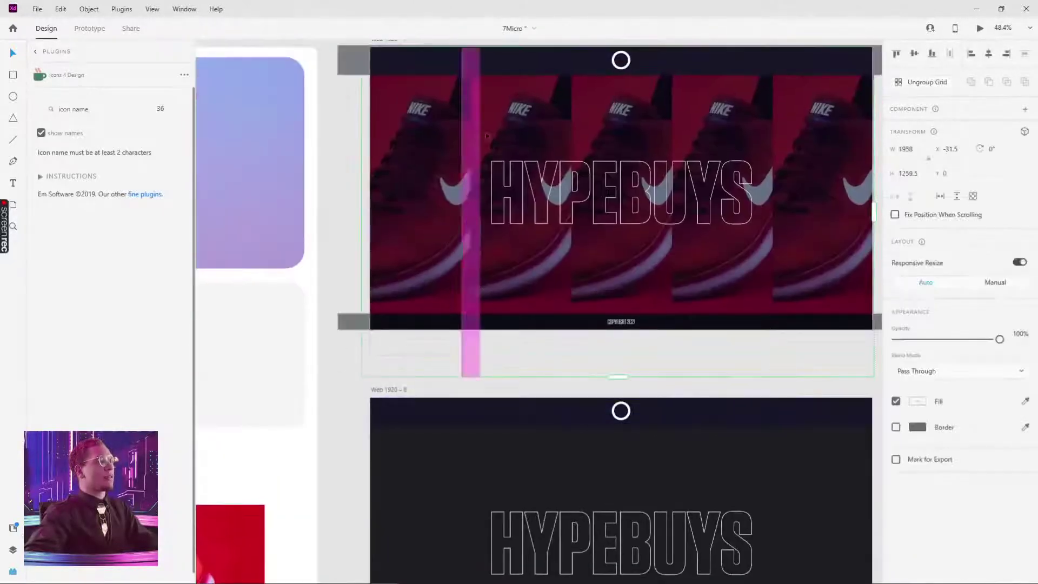
{"action": "scroll", "coordinate": [603, 117], "scroll_direction": "right", "scroll_amount": 3}
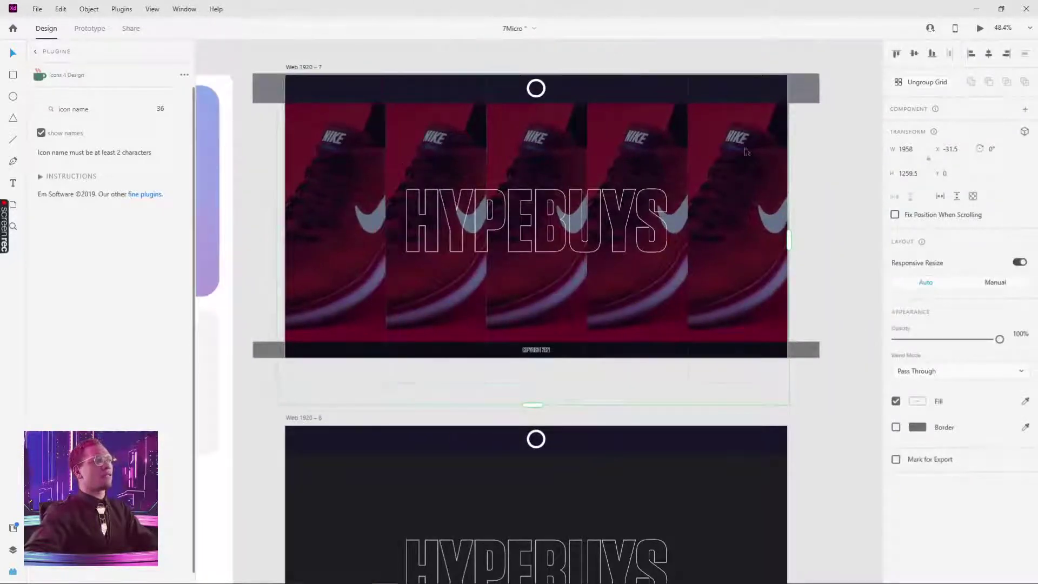
{"action": "left_click", "coordinate": [840, 145]}
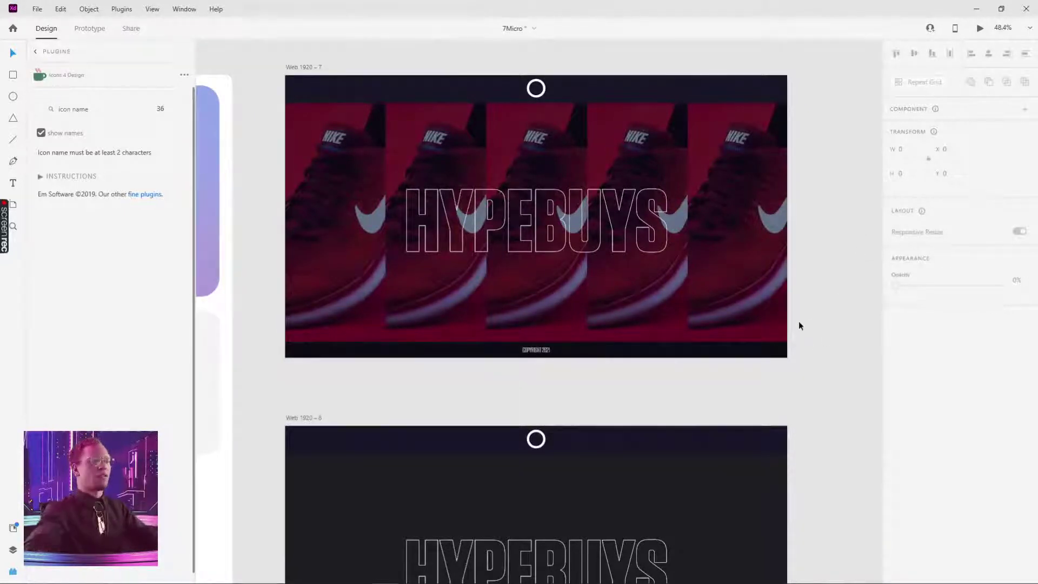
- Draw a white rectangle about 376 by 736 on the pasteboard below the Web 1920 – 8 artboard
{"action": "left_click_drag", "start_coordinate": [799, 321], "coordinate": [830, 289]}
{"action": "scroll", "coordinate": [506, 475], "scroll_direction": "down", "scroll_amount": 6}
{"action": "key", "text": "r"}
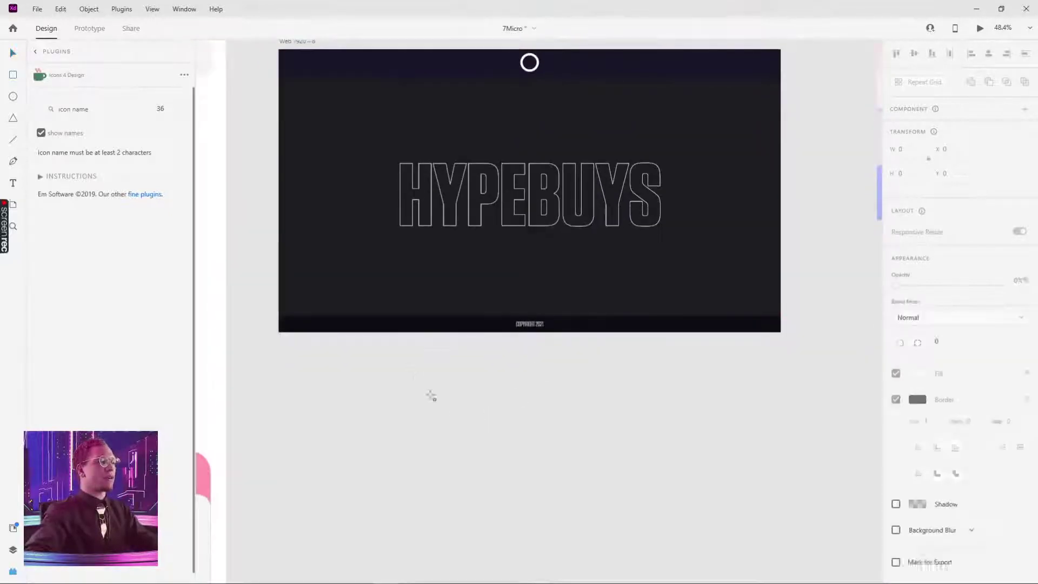
{"action": "mouse_move", "coordinate": [415, 369]}
{"action": "left_mouse_down"}
{"action": "mouse_move", "coordinate": [493, 564]}
{"action": "mouse_move", "coordinate": [513, 560]}
{"action": "left_mouse_up"}
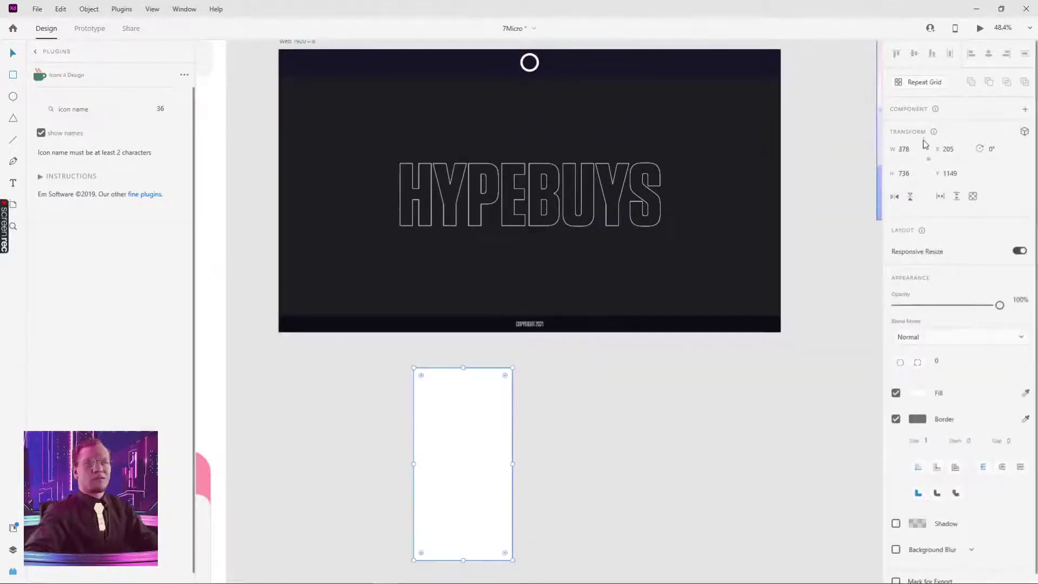
- Set the white rectangle's width to one fifth of the artboard width by entering 1920/5
{"action": "left_click", "coordinate": [908, 149]}
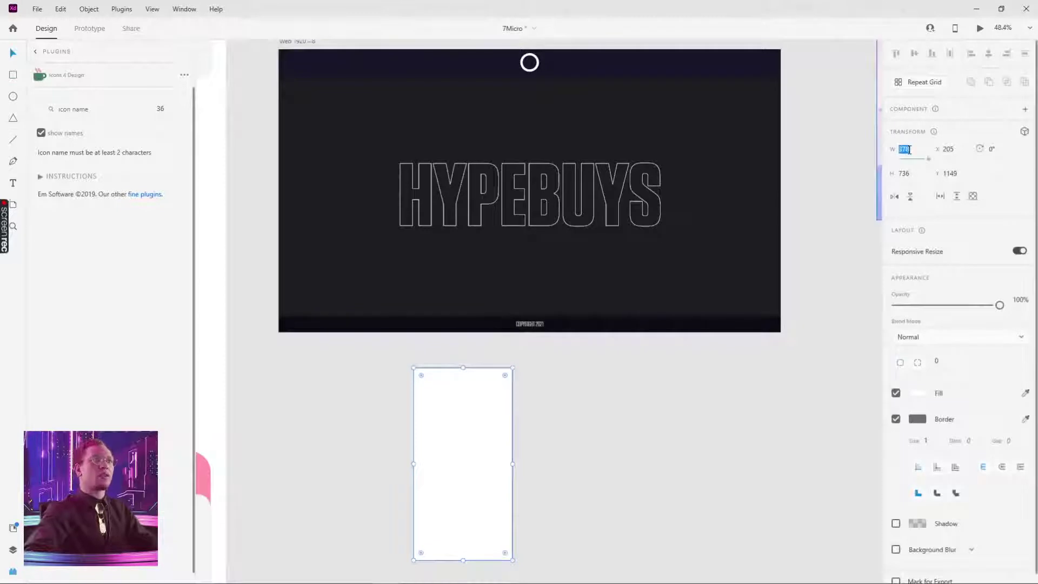
{"action": "type", "text": "1920"}
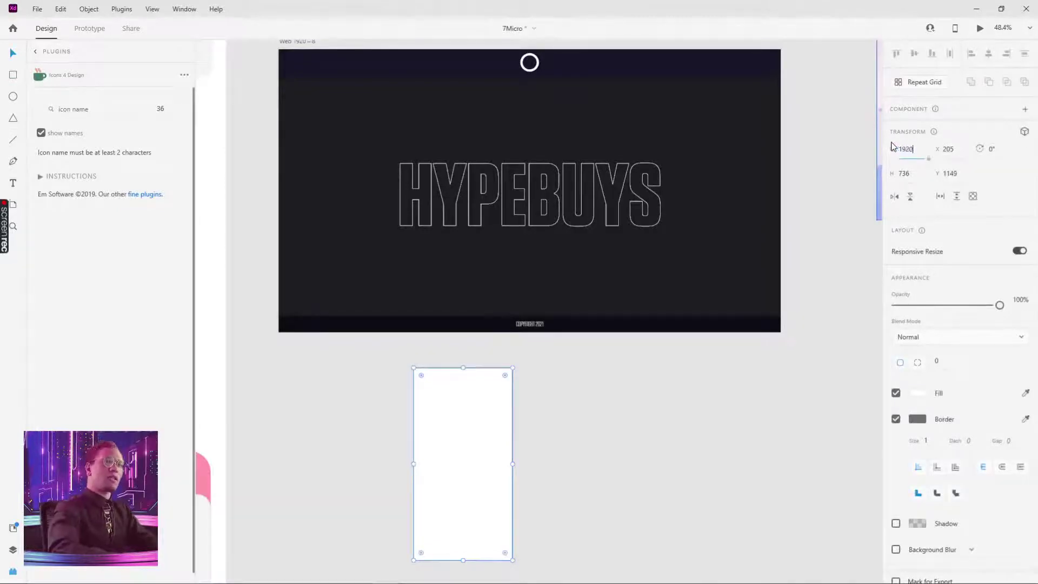
{"action": "type", "text": "/"}
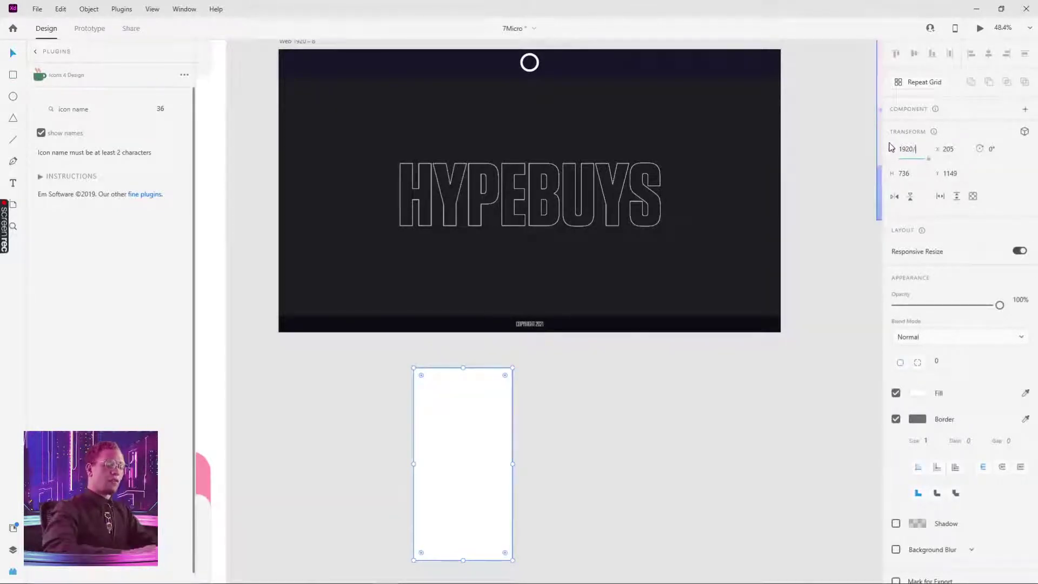
{"action": "type", "text": "5"}
{"action": "key", "text": "Return"}
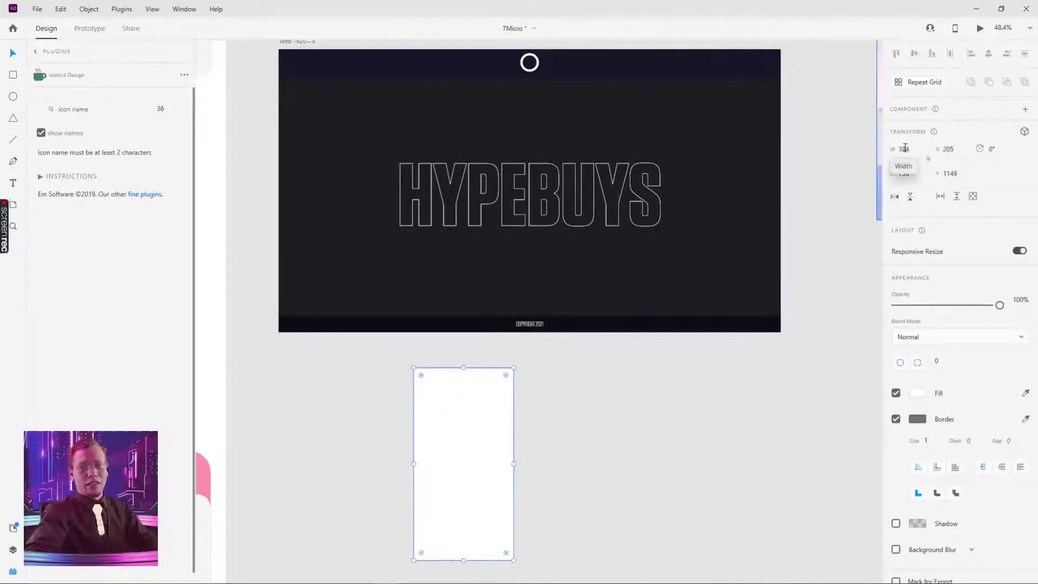
{"action": "left_click", "coordinate": [907, 149]}
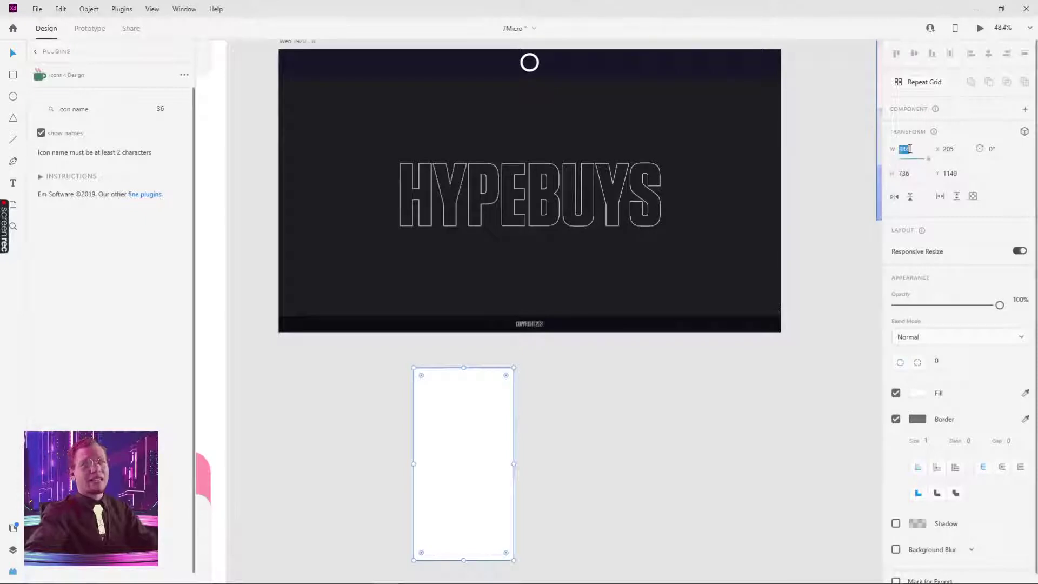
{"action": "left_click", "coordinate": [748, 352]}
- Try to position the white rectangle over the leftmost shoe card of the Web 1920 – 7 artboard
{"action": "left_click_drag", "start_coordinate": [457, 447], "coordinate": [424, 190]}
{"action": "scroll", "coordinate": [543, 406], "scroll_direction": "up", "scroll_amount": 5}
{"action": "scroll", "coordinate": [543, 406], "scroll_direction": "left", "scroll_amount": 2}
{"action": "scroll", "coordinate": [543, 406], "scroll_direction": "up", "scroll_amount": 1}
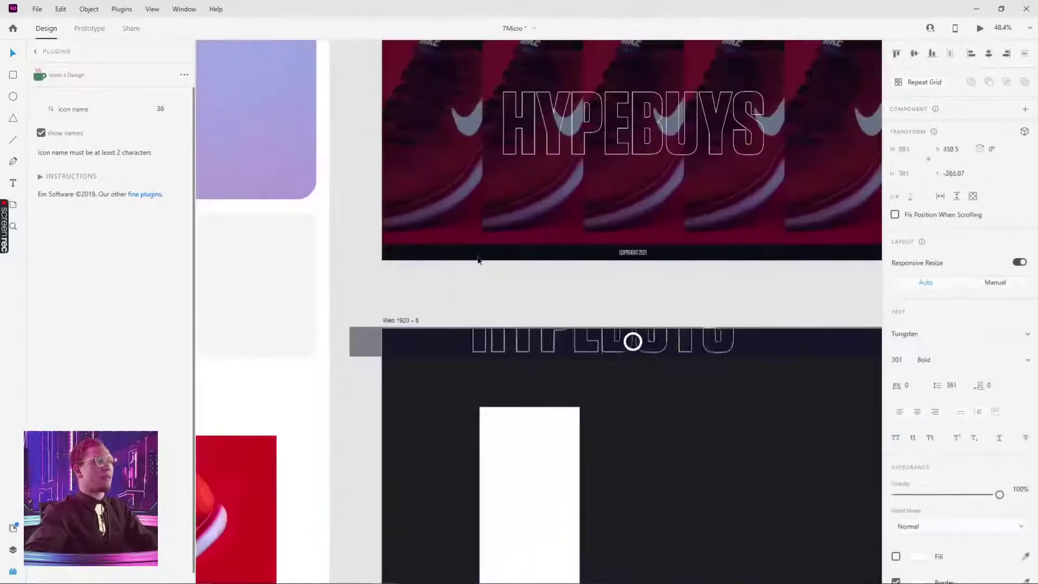
{"action": "left_click_drag", "start_coordinate": [510, 483], "coordinate": [396, 214]}
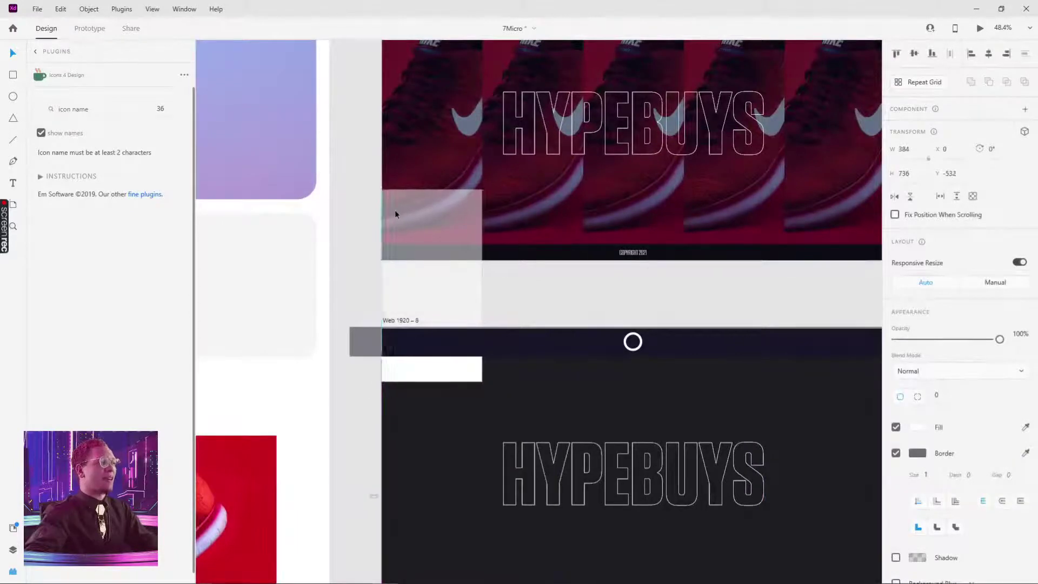
{"action": "key", "text": "ctrl+3"}
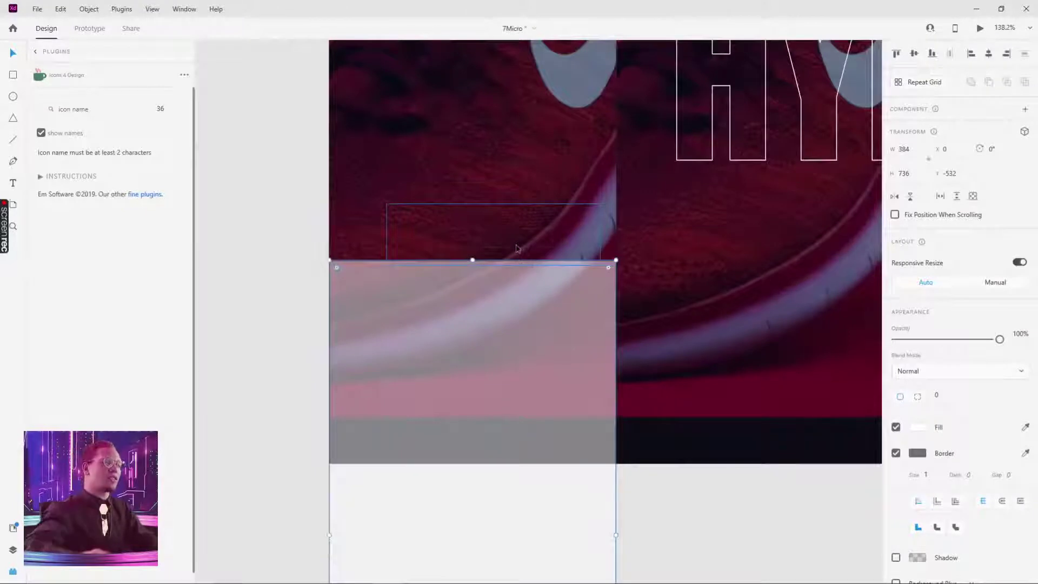
{"action": "key", "text": "Delete"}
{"action": "scroll", "coordinate": [642, 206], "scroll_direction": "down", "scroll_amount": 5}
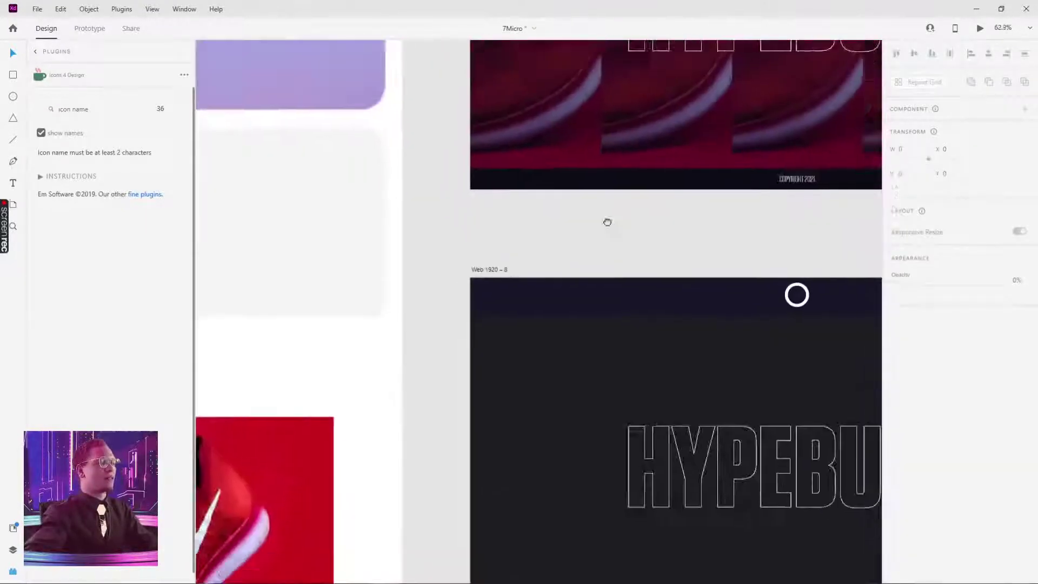
- Place the 384-wide white rectangle against the left edge of Web 1920 – 8, spanning from the header to the footer
{"action": "left_click_drag", "start_coordinate": [514, 224], "coordinate": [533, 433]}
{"action": "left_click_drag", "start_coordinate": [521, 320], "coordinate": [474, 392]}
{"action": "scroll", "coordinate": [514, 303], "scroll_direction": "down", "scroll_amount": 3}
{"action": "scroll", "coordinate": [700, 208], "scroll_direction": "up", "scroll_amount": 3}
{"action": "key", "text": "Escape"}
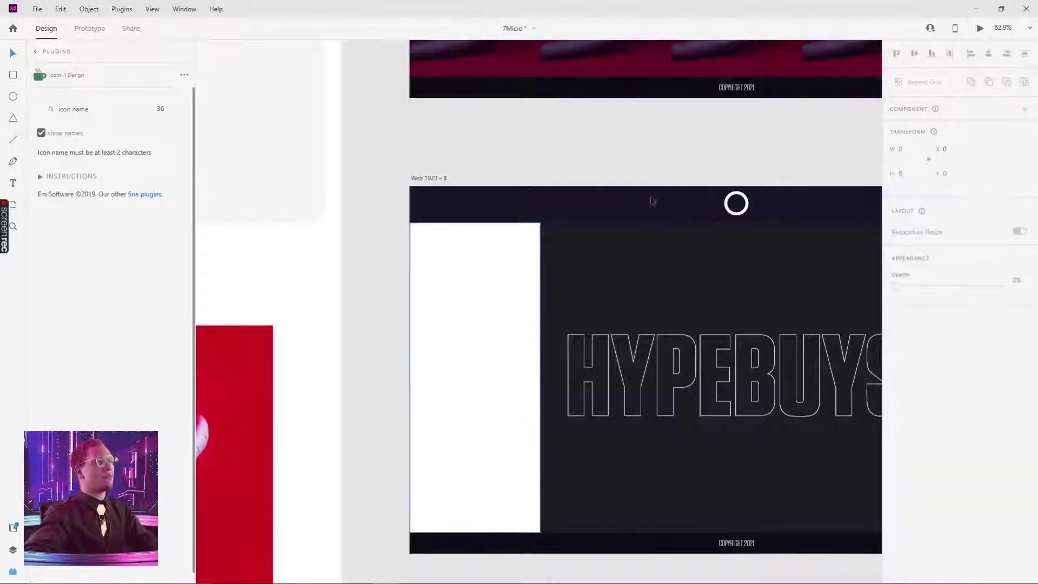
- Undo and restore the white rectangle's height change on the Web 1920 – 8 artboard
{"action": "scroll", "coordinate": [630, 206], "scroll_direction": "up", "scroll_amount": 5}
{"action": "key", "text": "ctrl+z"}
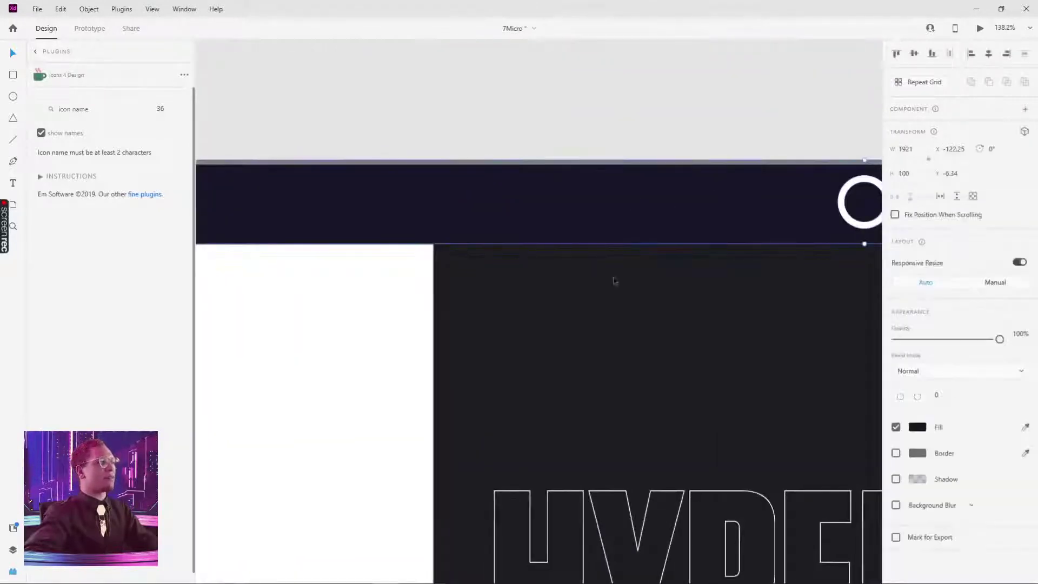
{"action": "scroll", "coordinate": [614, 281], "scroll_direction": "down", "scroll_amount": 5}
{"action": "left_click", "coordinate": [683, 200]}
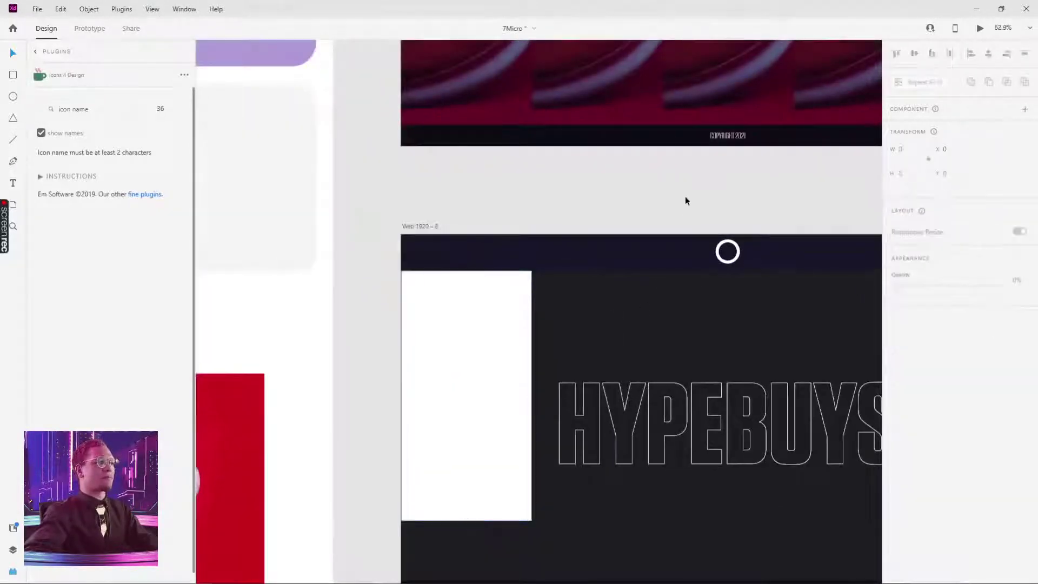
{"action": "scroll", "coordinate": [638, 190], "scroll_direction": "down", "scroll_amount": 3}
{"action": "key", "text": "ctrl+shift+z"}
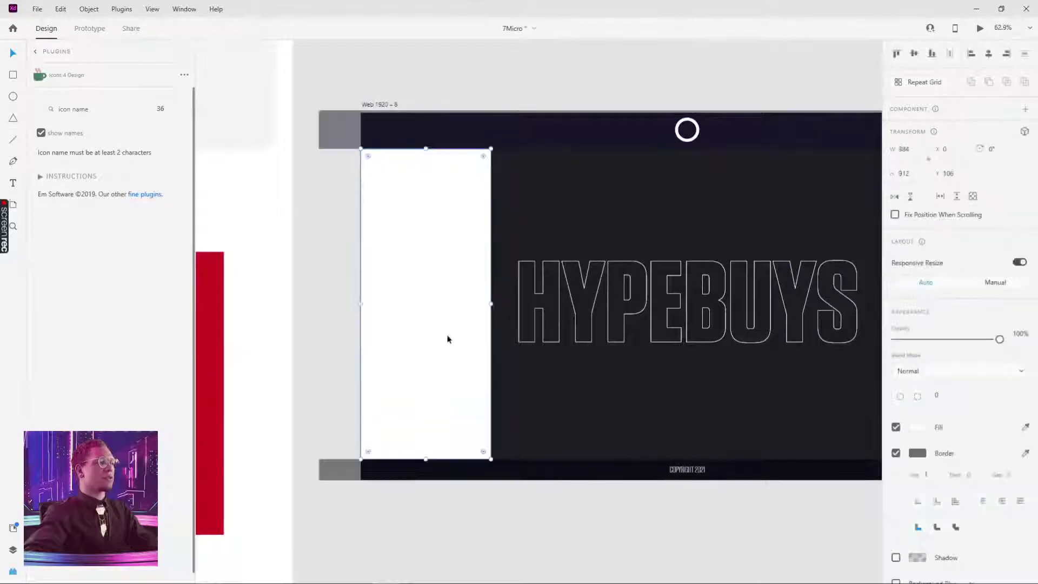
- Move the white rectangle out of the Web 1920 – 8 artboard to the pasteboard just below it
{"action": "left_click", "coordinate": [553, 543]}
{"action": "left_click", "coordinate": [635, 119]}
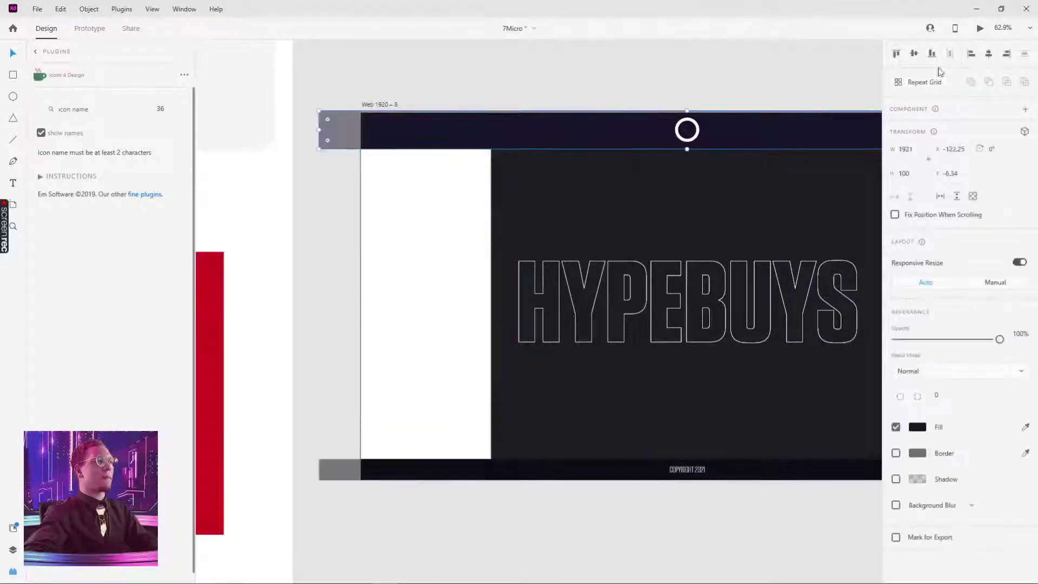
{"action": "left_click", "coordinate": [591, 204]}
{"action": "left_click", "coordinate": [431, 246]}
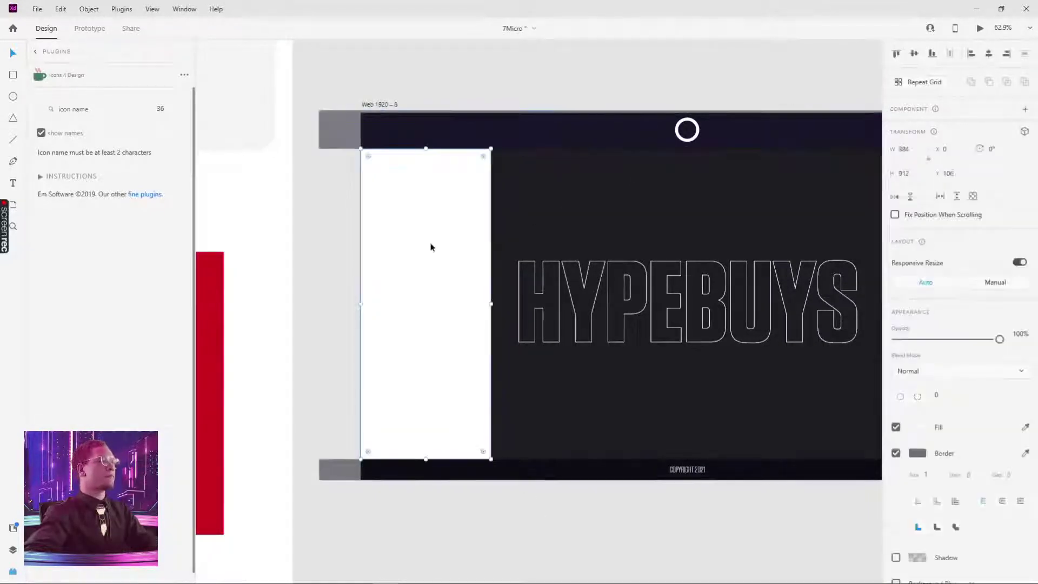
{"action": "left_click_drag", "start_coordinate": [628, 385], "coordinate": [578, 187]}
{"action": "left_click_drag", "start_coordinate": [359, 99], "coordinate": [631, 466]}
{"action": "left_click_drag", "start_coordinate": [743, 444], "coordinate": [630, 354]}
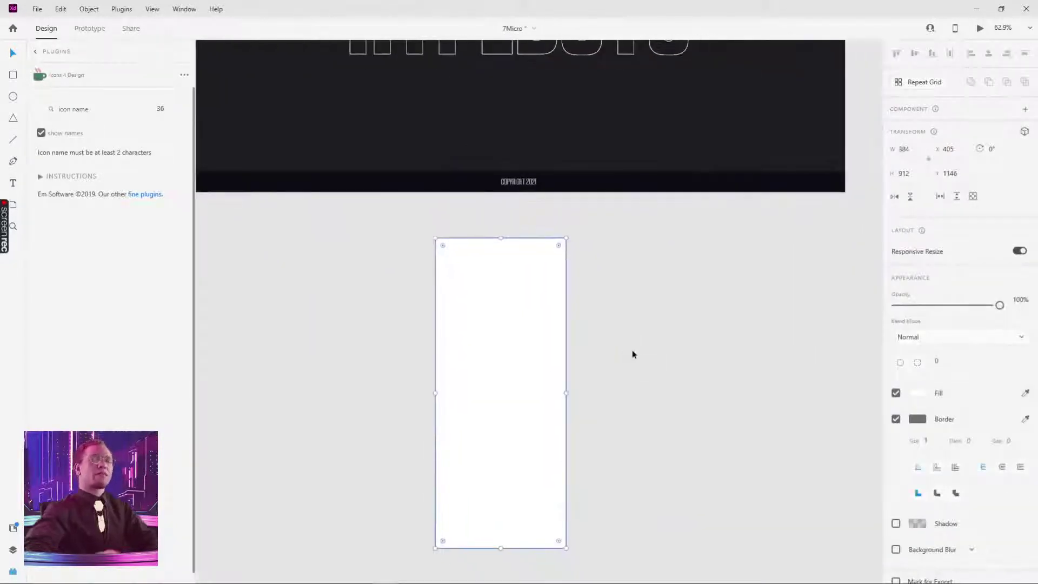
- Examine the shoe photos beside the artboards and the red Nike shoe image in the Inspiration section
{"action": "scroll", "coordinate": [544, 364], "scroll_direction": "down", "scroll_amount": 5, "text": "ctrl"}
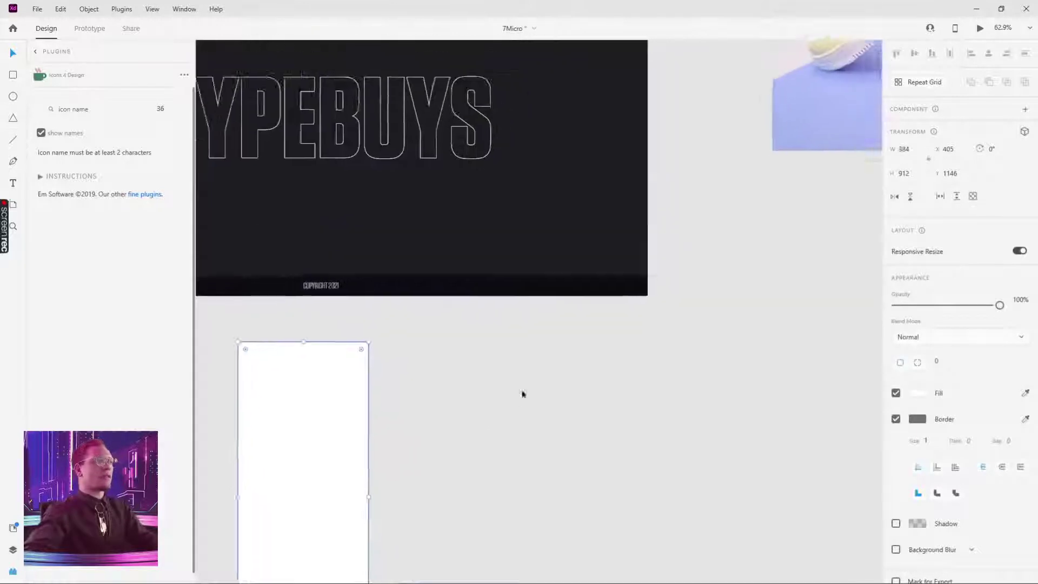
{"action": "scroll", "coordinate": [728, 345], "scroll_direction": "down", "scroll_amount": 4, "text": "ctrl"}
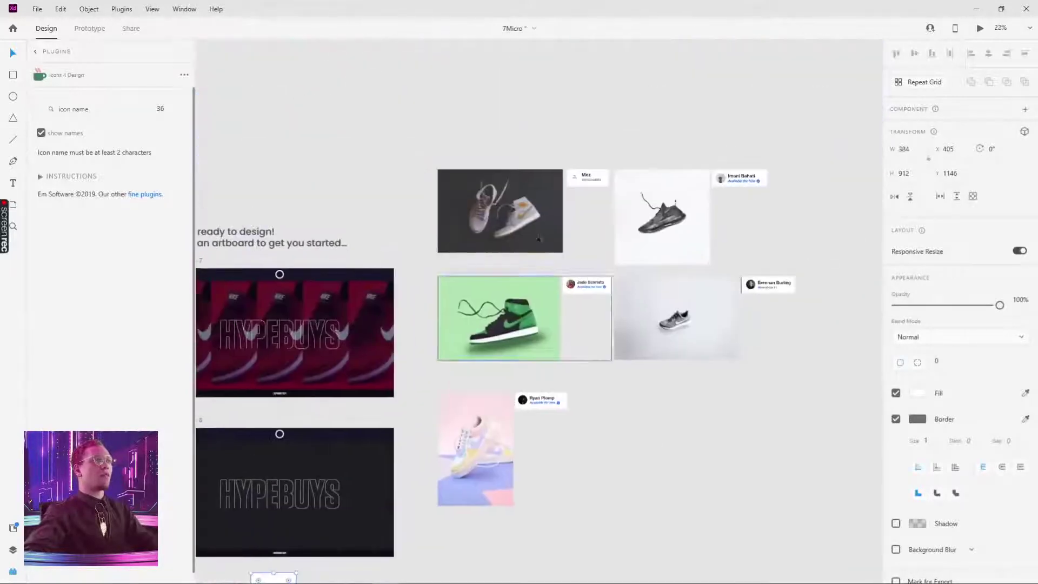
{"action": "left_click_drag", "start_coordinate": [295, 478], "coordinate": [527, 363]}
{"action": "scroll", "coordinate": [527, 364], "scroll_direction": "up", "scroll_amount": 5}
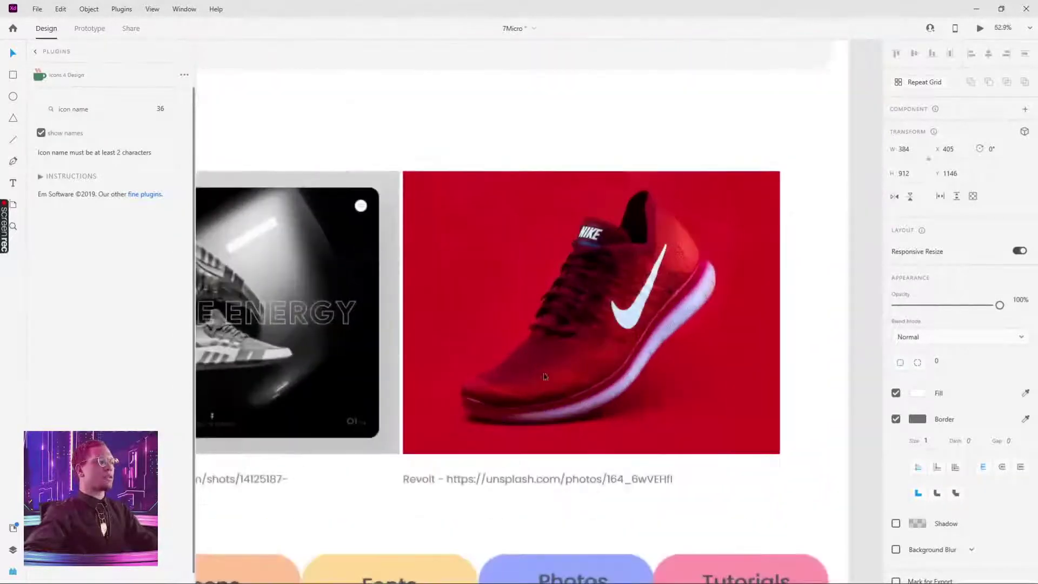
{"action": "scroll", "coordinate": [528, 364], "scroll_direction": "right", "scroll_amount": 2}
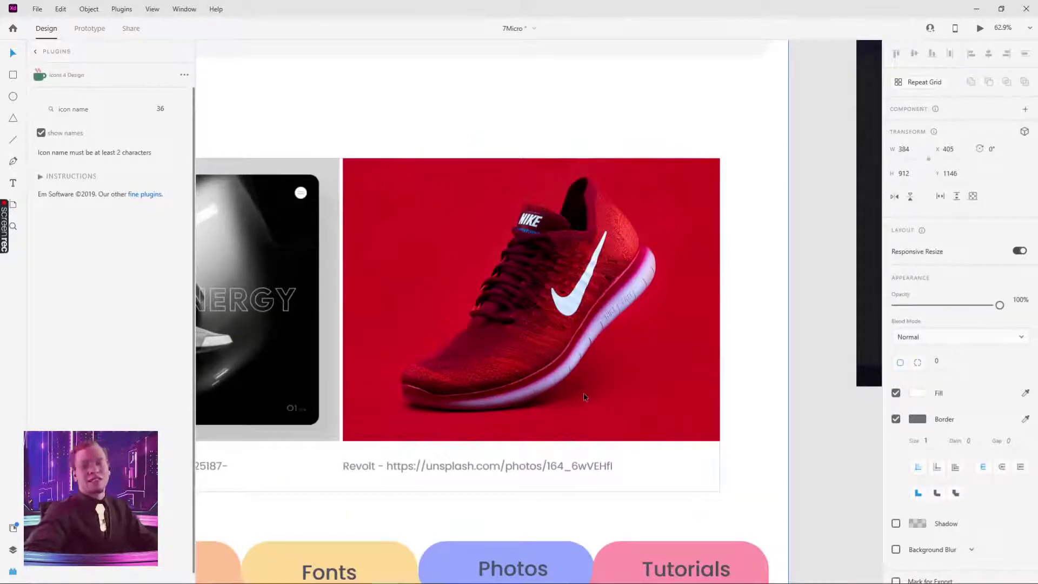
{"action": "scroll", "coordinate": [615, 372], "scroll_direction": "down", "scroll_amount": 3}
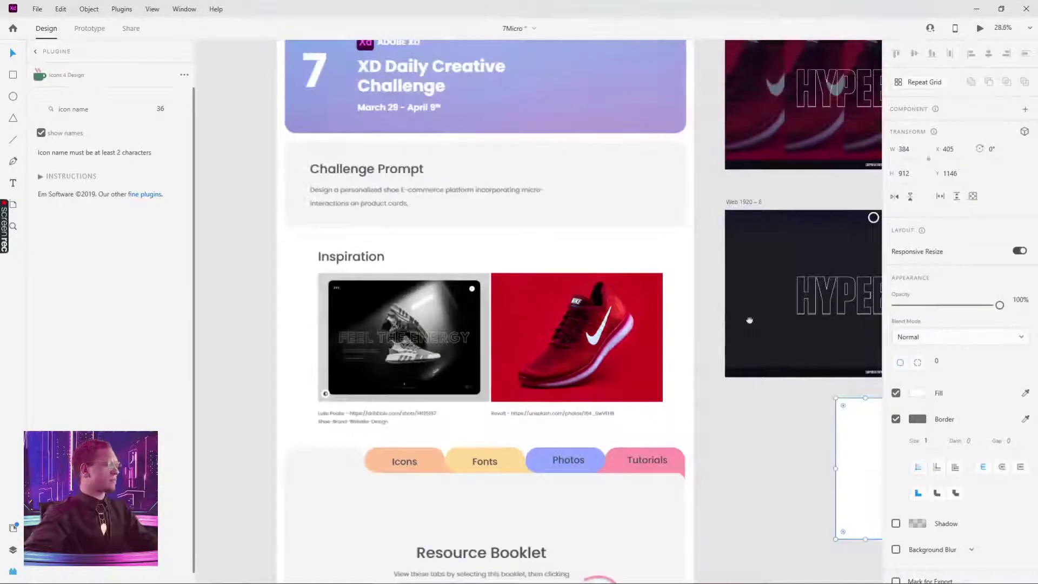
{"action": "left_click_drag", "start_coordinate": [749, 317], "coordinate": [563, 336]}
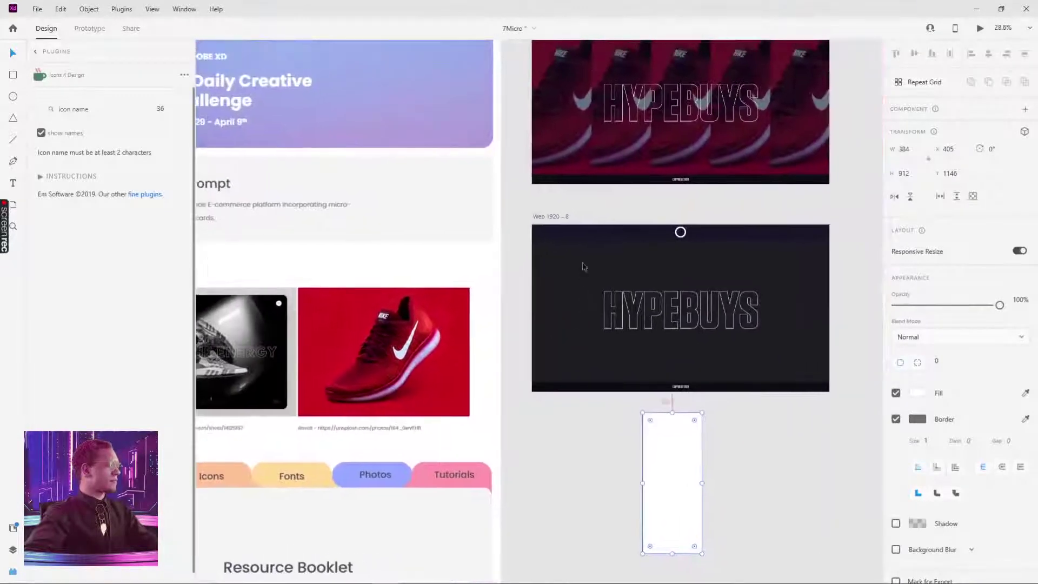
{"action": "scroll", "coordinate": [582, 266], "scroll_direction": "down", "scroll_amount": 4}
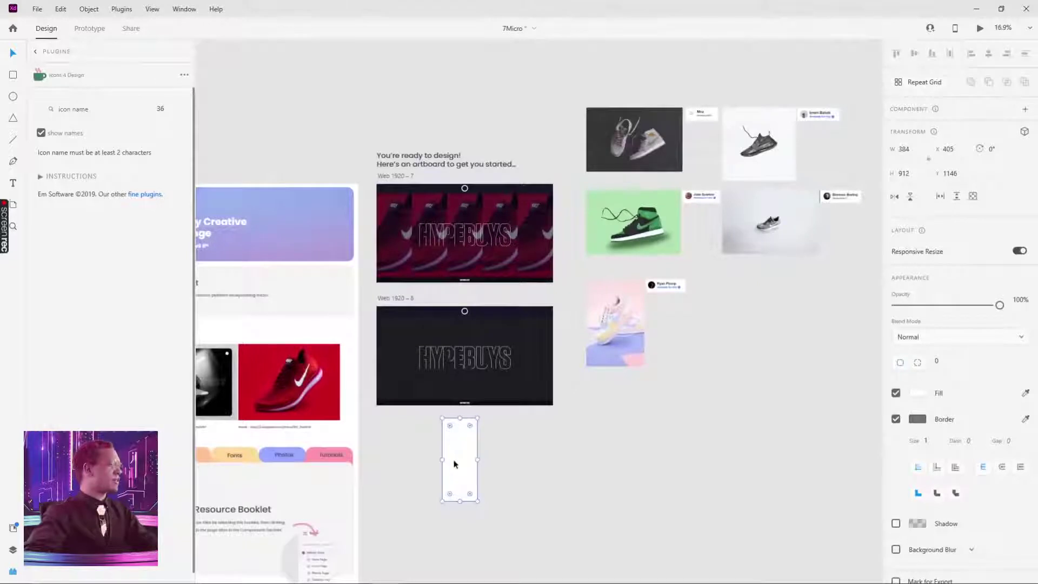
{"action": "scroll", "coordinate": [454, 464], "scroll_direction": "up", "scroll_amount": 2}
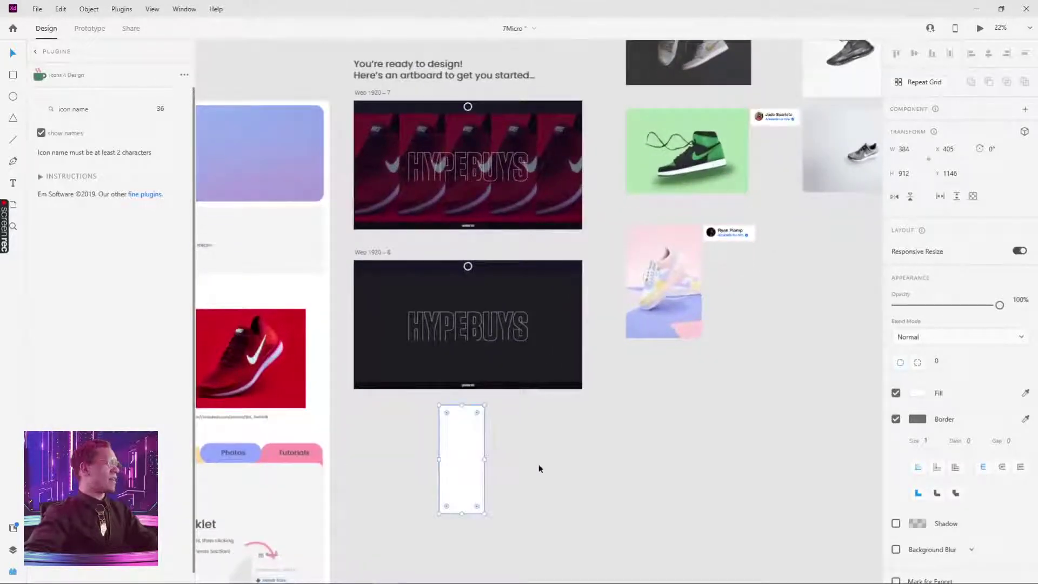
{"action": "scroll", "coordinate": [724, 196], "scroll_direction": "up", "scroll_amount": 3}
{"action": "scroll", "coordinate": [379, 244], "scroll_direction": "down", "scroll_amount": 5}
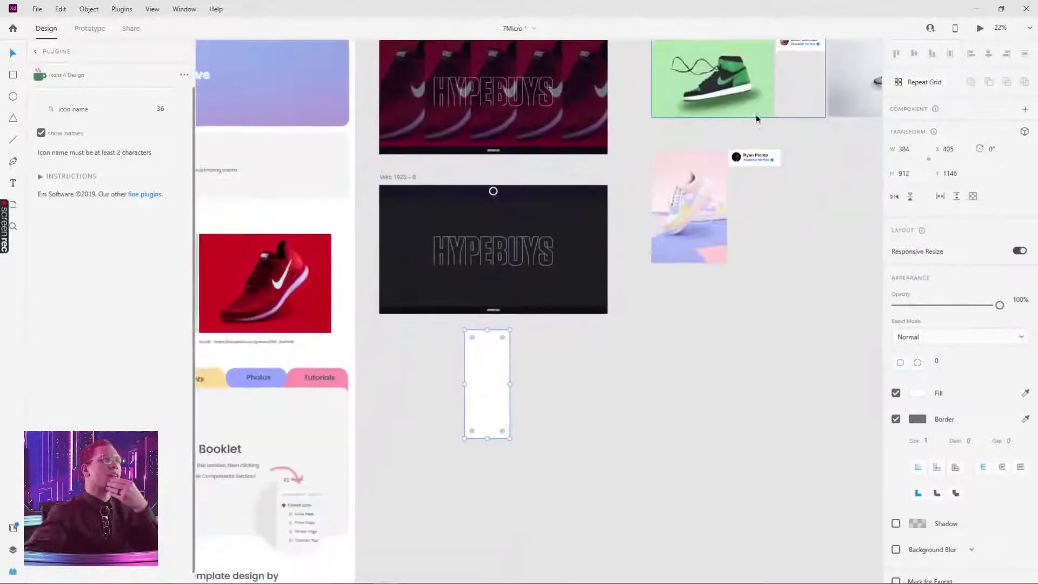
- Copy the red Nike shoe photo from the Inspiration section into the 384-wide white rectangle as its image fill
{"action": "left_click", "coordinate": [270, 265]}
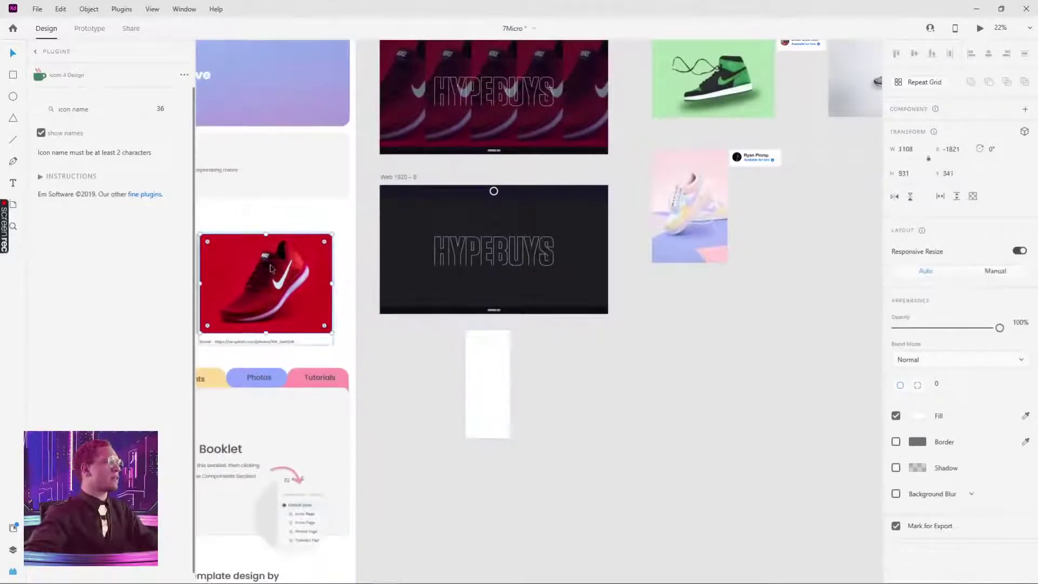
{"action": "scroll", "coordinate": [418, 351], "scroll_direction": "down", "scroll_amount": 2}
{"action": "left_click", "coordinate": [497, 315]}
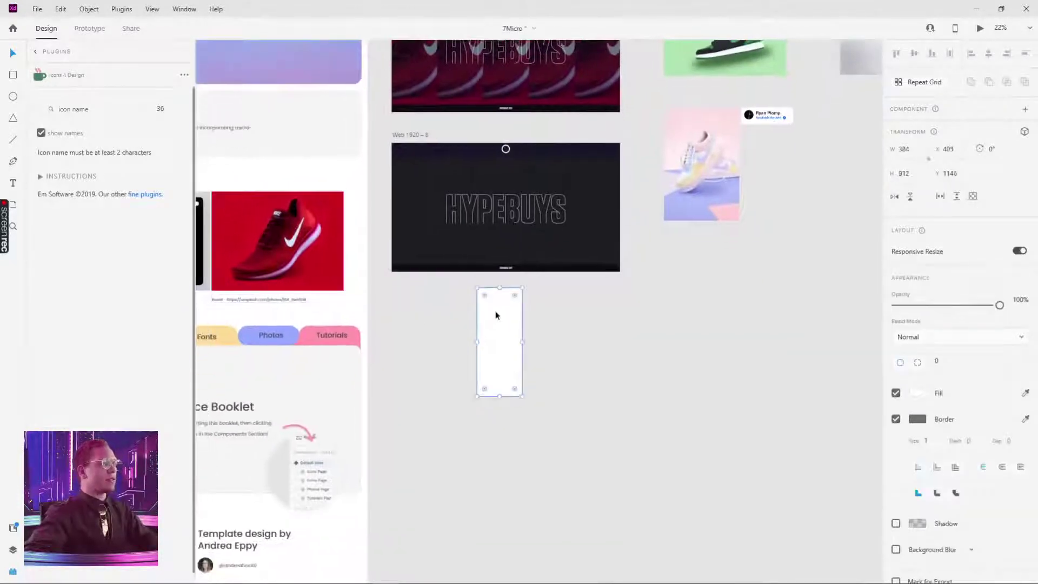
{"action": "key", "text": "ctrl+v"}
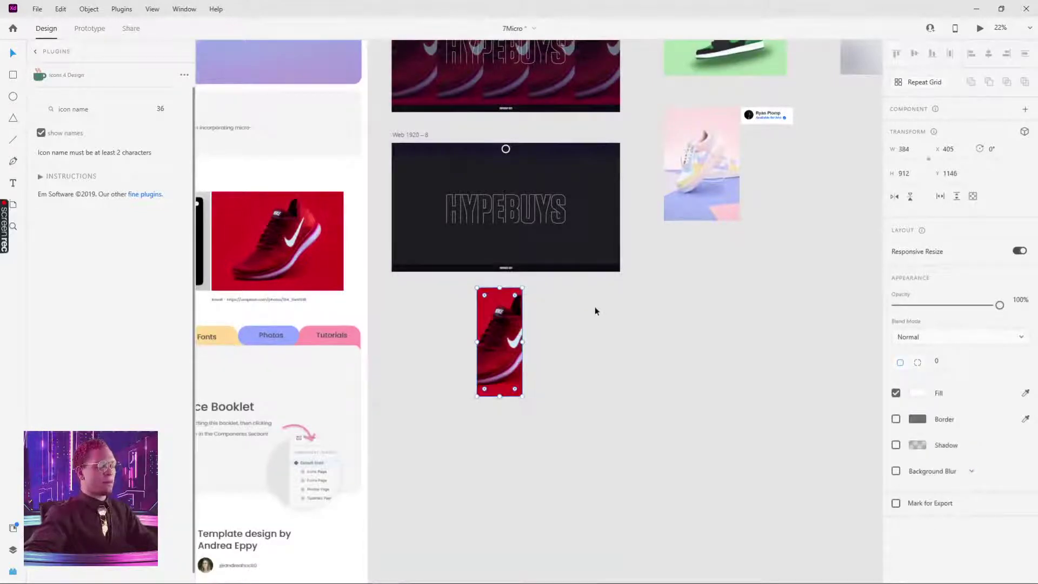
{"action": "left_click", "coordinate": [575, 329]}
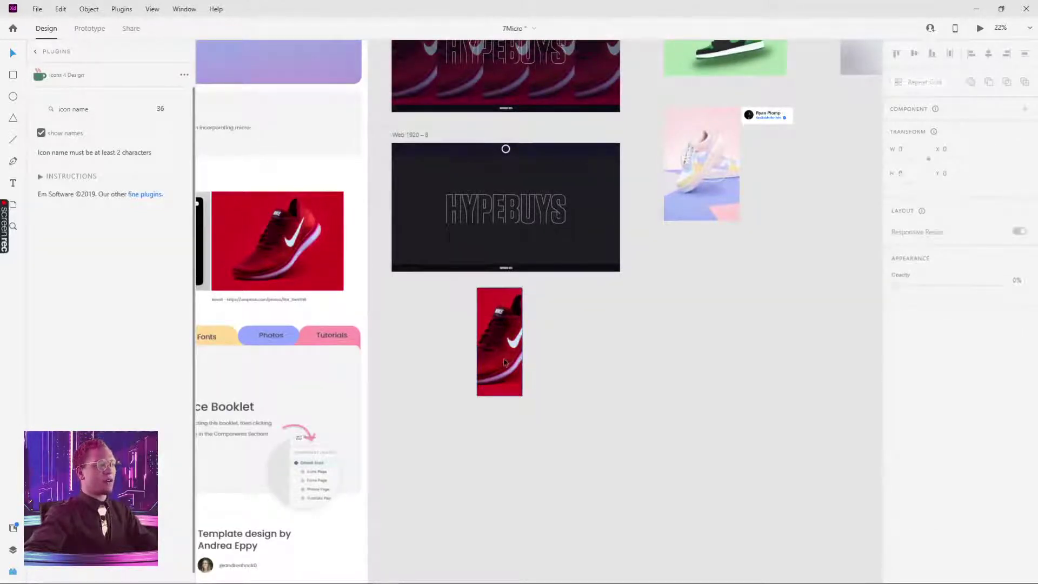
- Move the red shoe card below the Web 1920 – 8 artboard to about X 178, Y 1185
{"action": "scroll", "coordinate": [506, 359], "scroll_direction": "up", "scroll_amount": 4}
{"action": "left_click", "coordinate": [513, 349]}
{"action": "double_click", "coordinate": [517, 342]}
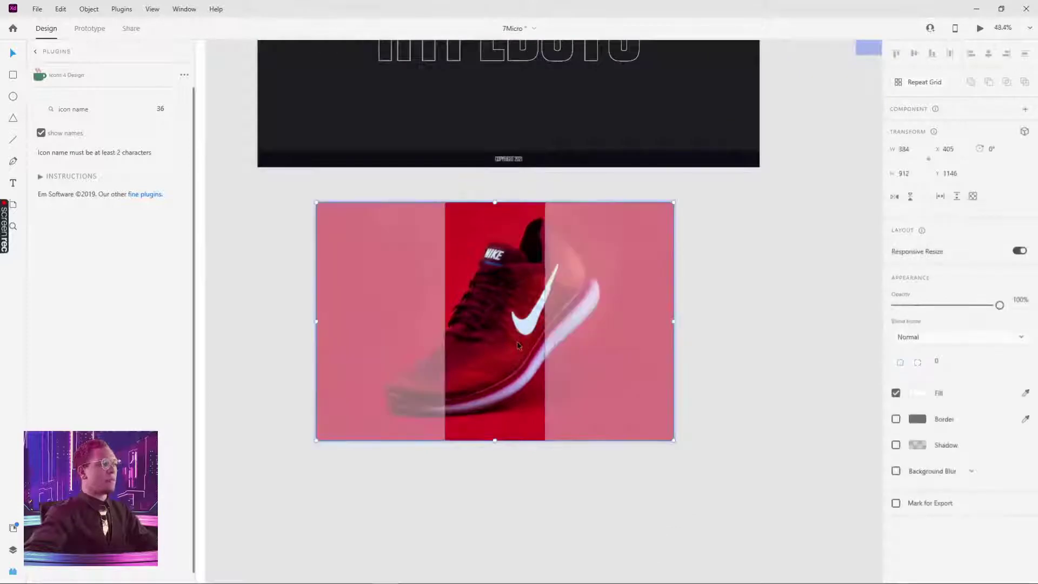
{"action": "left_click_drag", "start_coordinate": [533, 354], "coordinate": [408, 319]}
{"action": "key", "text": "Escape"}
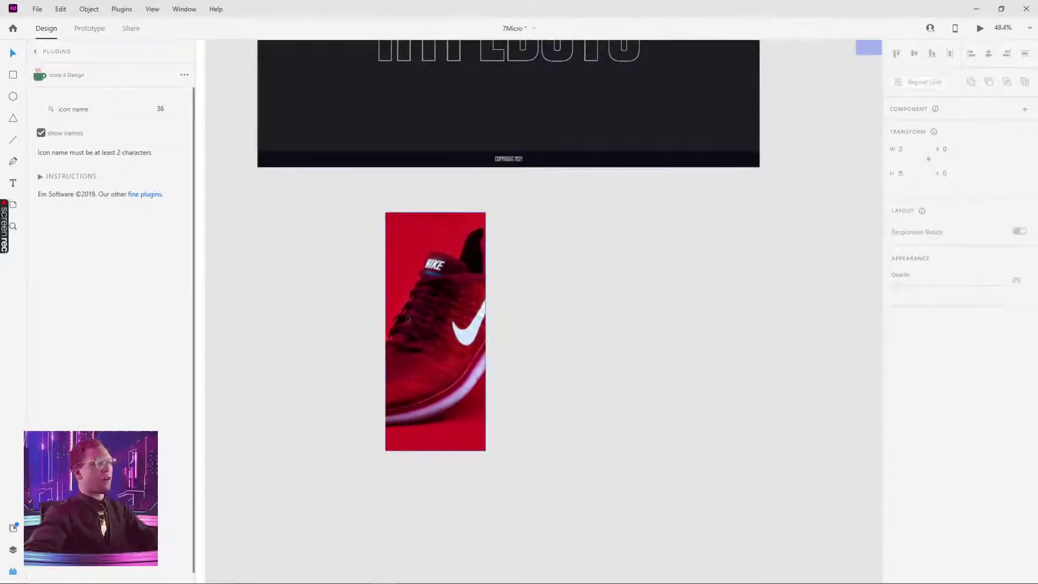
- Draw a white rectangle about 874 high on the pasteboard beside the red shoe card
{"action": "left_click_drag", "start_coordinate": [577, 238], "coordinate": [665, 328]}
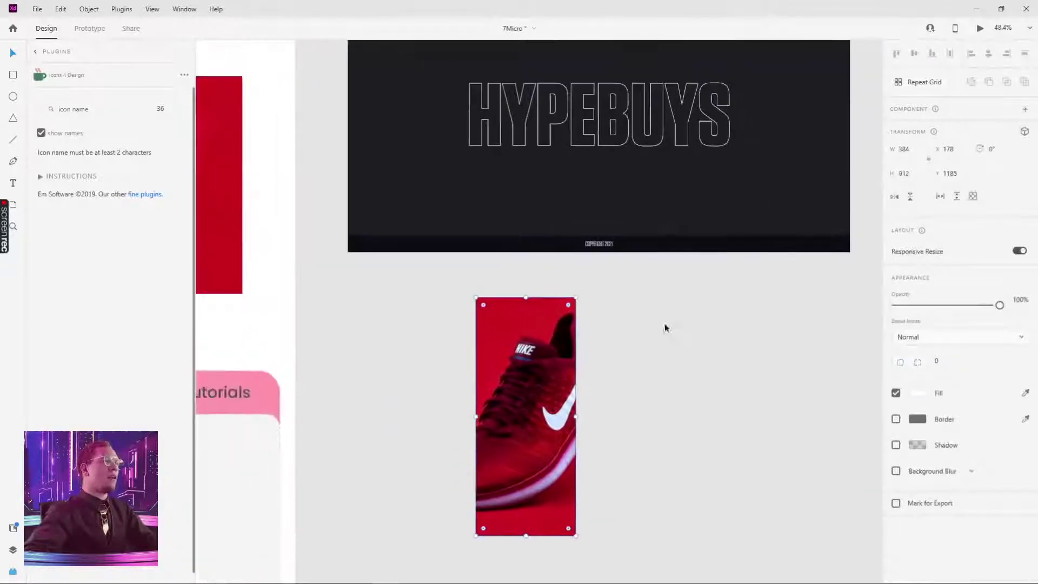
{"action": "mouse_move", "coordinate": [600, 297]}
{"action": "left_mouse_down"}
{"action": "mouse_move", "coordinate": [649, 378]}
{"action": "mouse_move", "coordinate": [704, 527]}
{"action": "left_mouse_up"}
{"action": "left_click", "coordinate": [734, 467]}
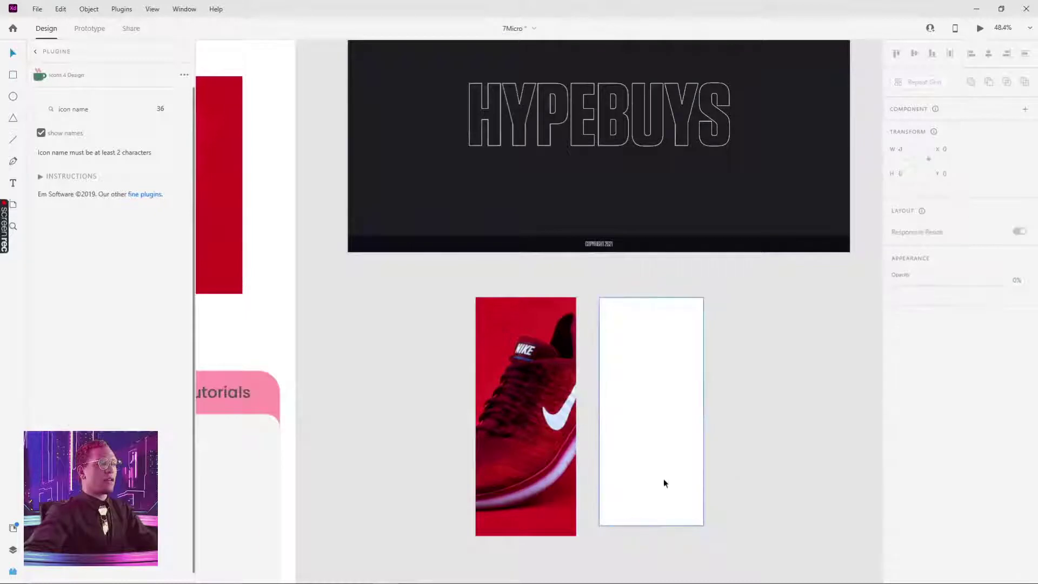
- Set the new white rectangle's size to 384 wide by 912 high, matching the shoe card
{"action": "left_click", "coordinate": [663, 482]}
{"action": "left_click", "coordinate": [568, 382]}
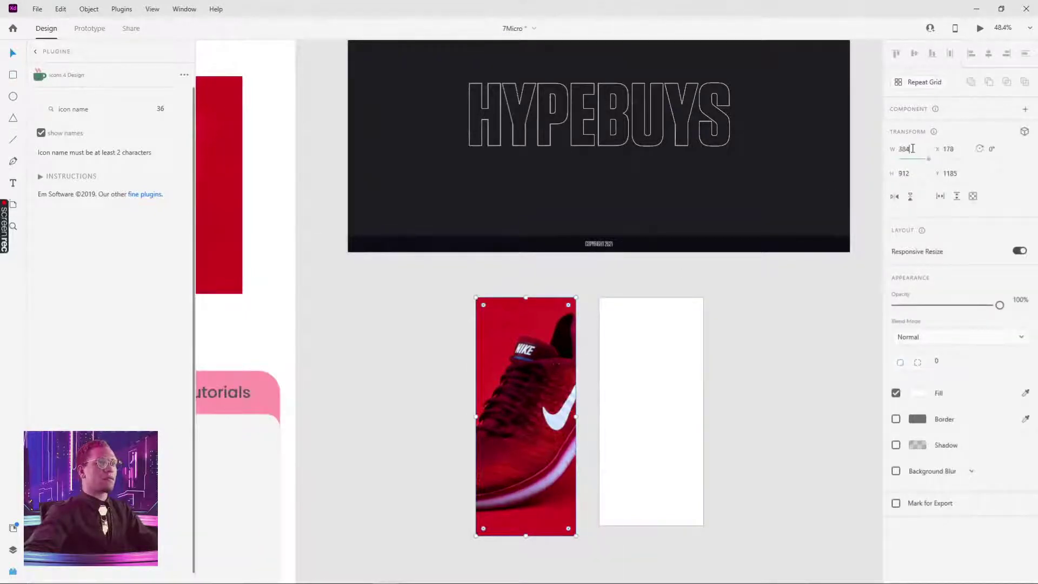
{"action": "left_click", "coordinate": [670, 335]}
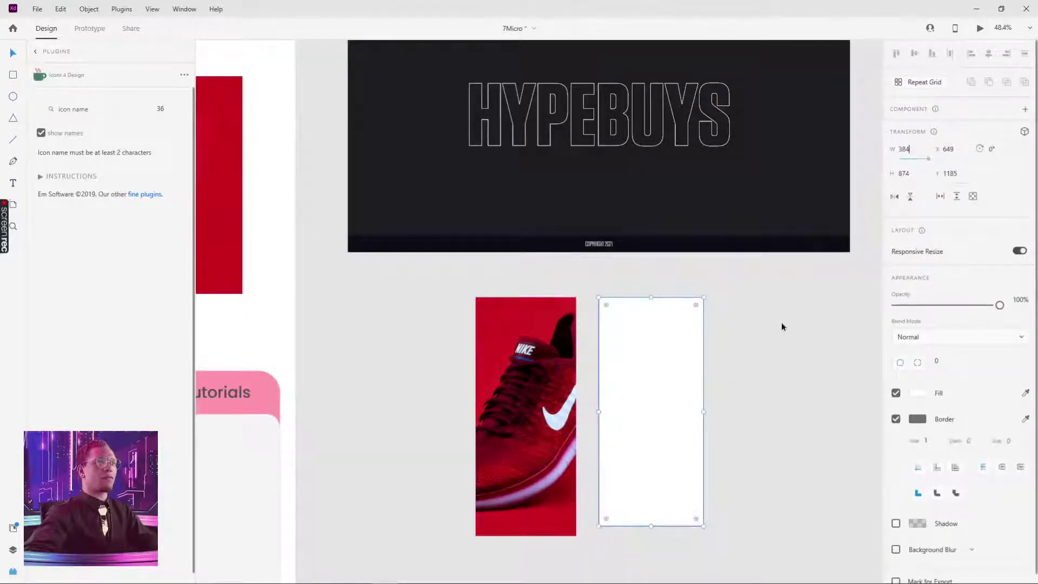
{"action": "type", "text": "384"}
{"action": "left_click", "coordinate": [565, 373]}
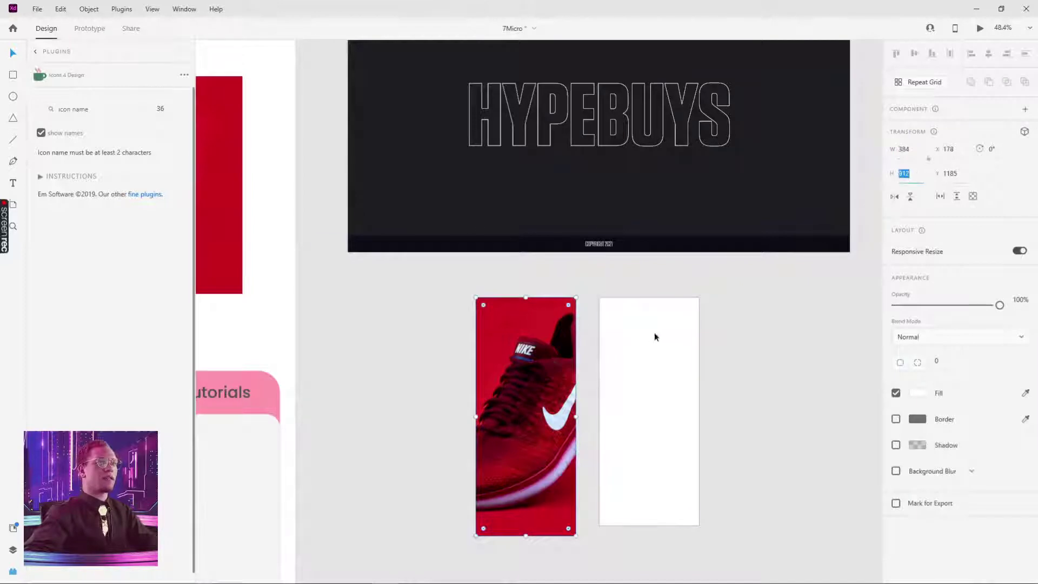
{"action": "left_click", "coordinate": [655, 337]}
{"action": "key", "text": "Return"}
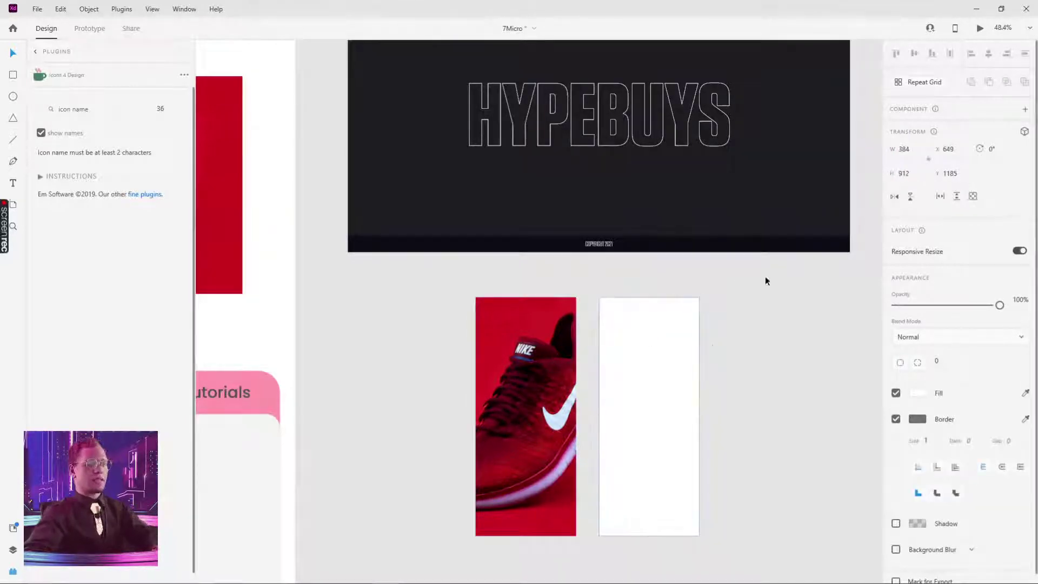
- Remove the border from the new white rectangle
{"action": "left_click", "coordinate": [765, 275]}
{"action": "left_click", "coordinate": [663, 368]}
{"action": "left_click", "coordinate": [896, 419]}
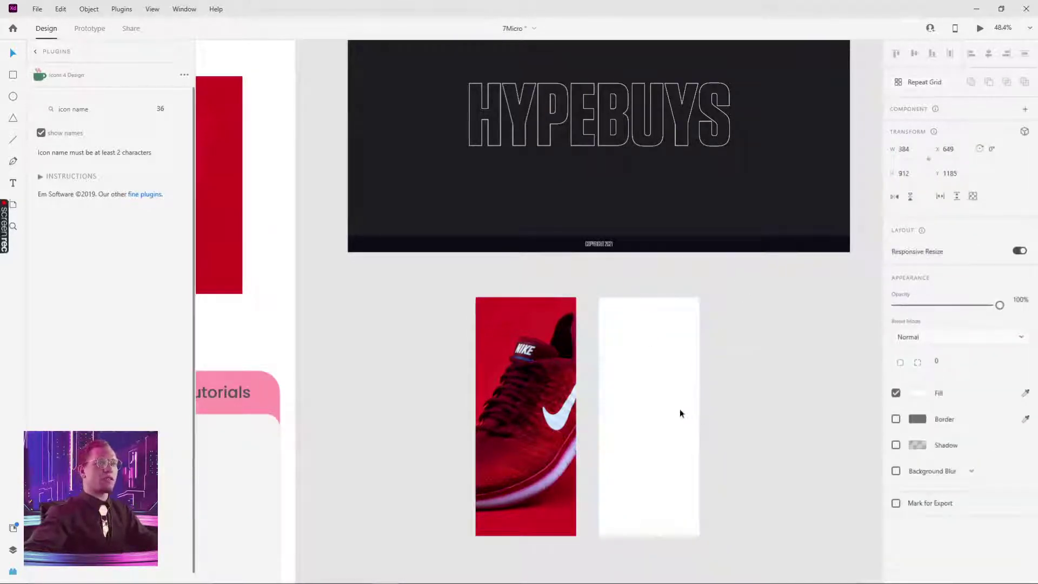
- Move the white rectangle just below the Web 1920 – 8 artboard and sample that artboard's dark navy header color as its fill
{"action": "scroll", "coordinate": [695, 378], "scroll_direction": "up", "scroll_amount": 2}
{"action": "scroll", "coordinate": [593, 79], "scroll_direction": "up", "scroll_amount": 5}
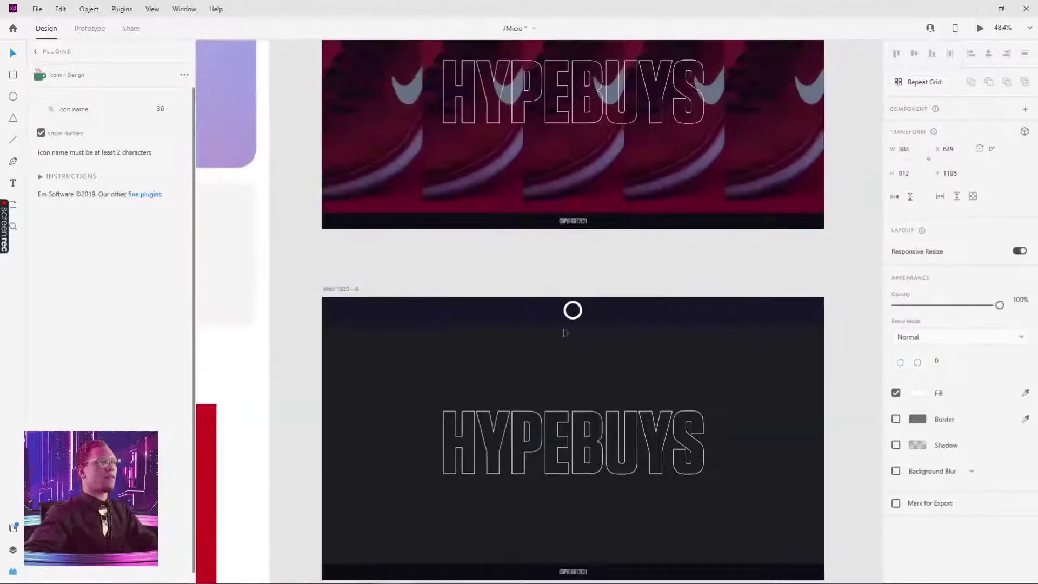
{"action": "left_click", "coordinate": [364, 201]}
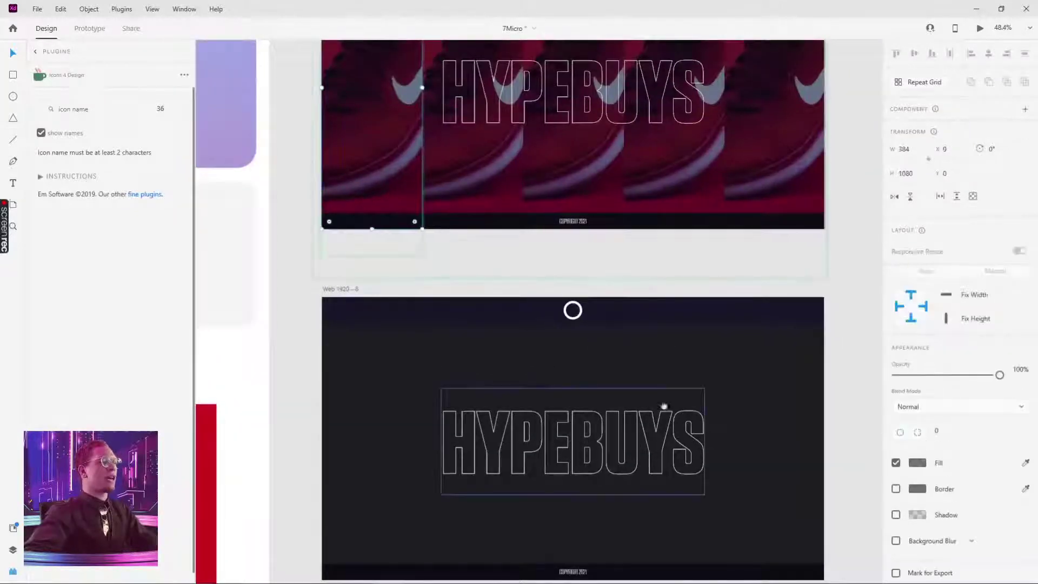
{"action": "scroll", "coordinate": [663, 405], "scroll_direction": "down", "scroll_amount": 3}
{"action": "left_click_drag", "start_coordinate": [607, 518], "coordinate": [601, 479]}
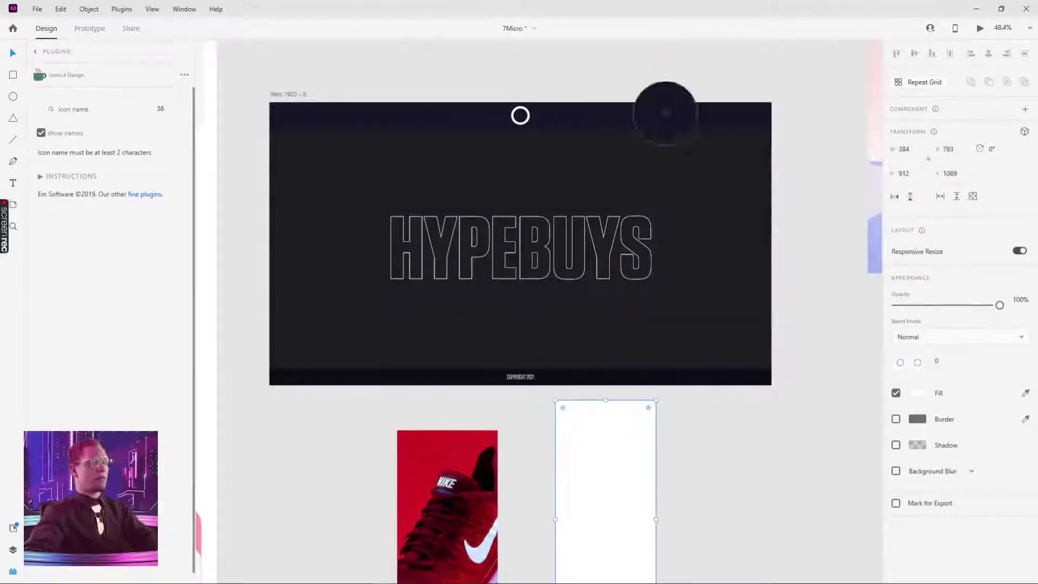
{"action": "left_click", "coordinate": [658, 110]}
{"action": "scroll", "coordinate": [698, 460], "scroll_direction": "down", "scroll_amount": 3}
{"action": "scroll", "coordinate": [699, 460], "scroll_direction": "left", "scroll_amount": 2}
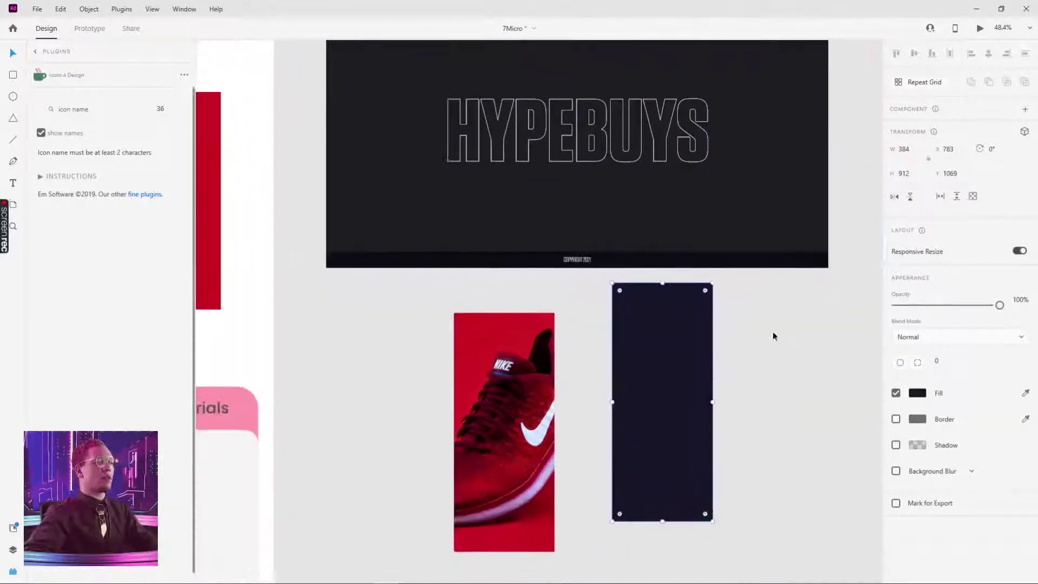
- Align the navy rectangle exactly over the red shoe card and set its opacity to 58%
{"action": "left_click_drag", "start_coordinate": [673, 336], "coordinate": [515, 364]}
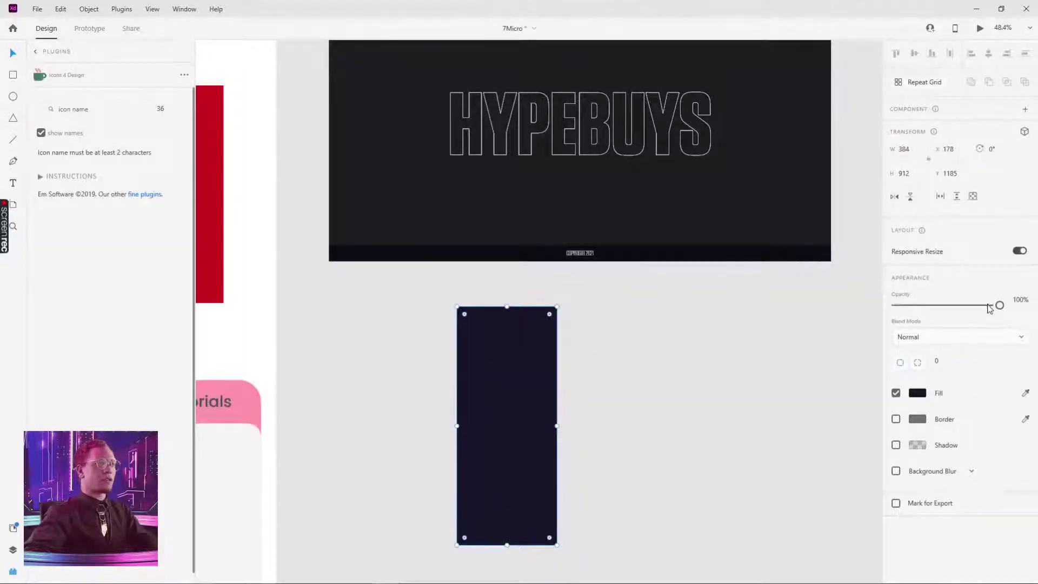
{"action": "left_click_drag", "start_coordinate": [1000, 305], "coordinate": [956, 306]}
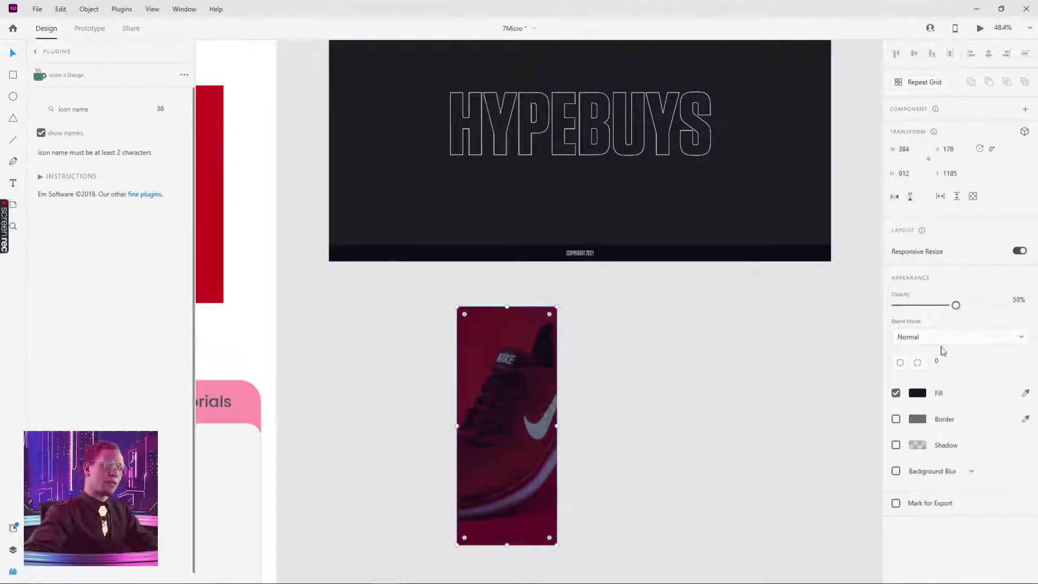
- Change the overlay's fill to a linear gradient and set its lower stop to the saved near-black swatch
{"action": "left_click", "coordinate": [918, 393]}
{"action": "left_click", "coordinate": [777, 318]}
{"action": "left_click", "coordinate": [778, 337]}
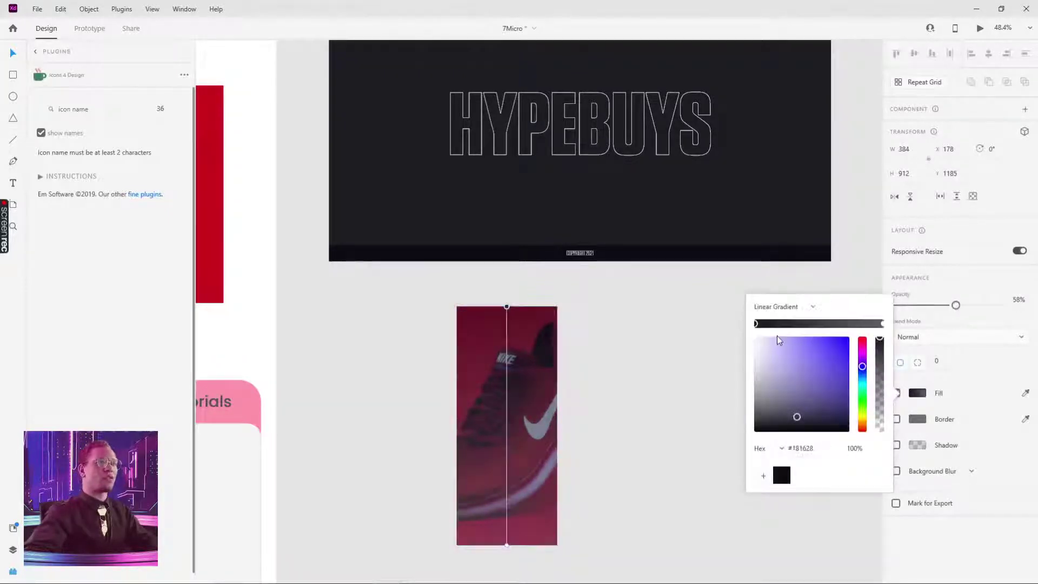
{"action": "left_click", "coordinate": [882, 324]}
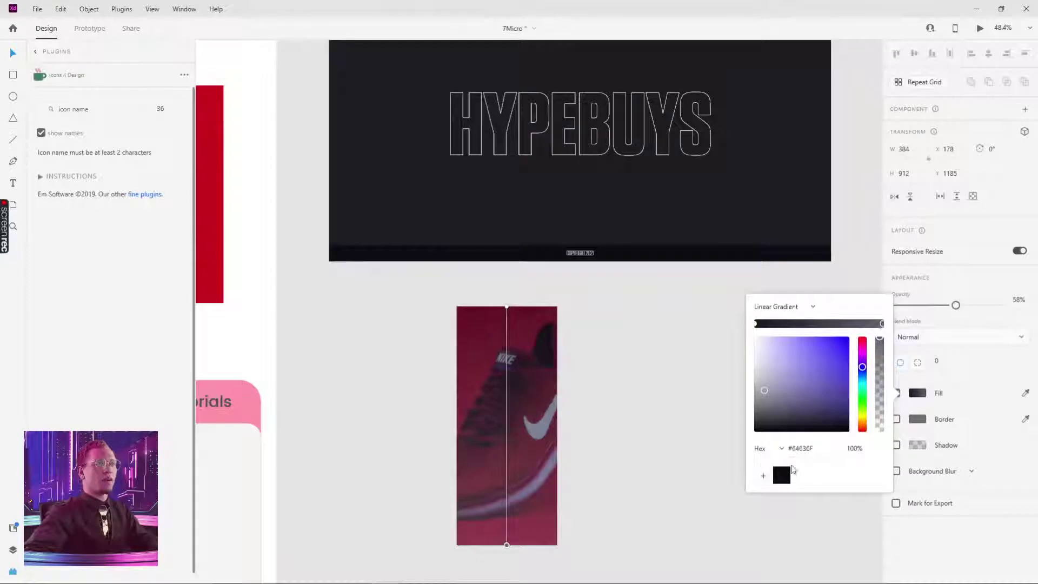
{"action": "left_click", "coordinate": [787, 479]}
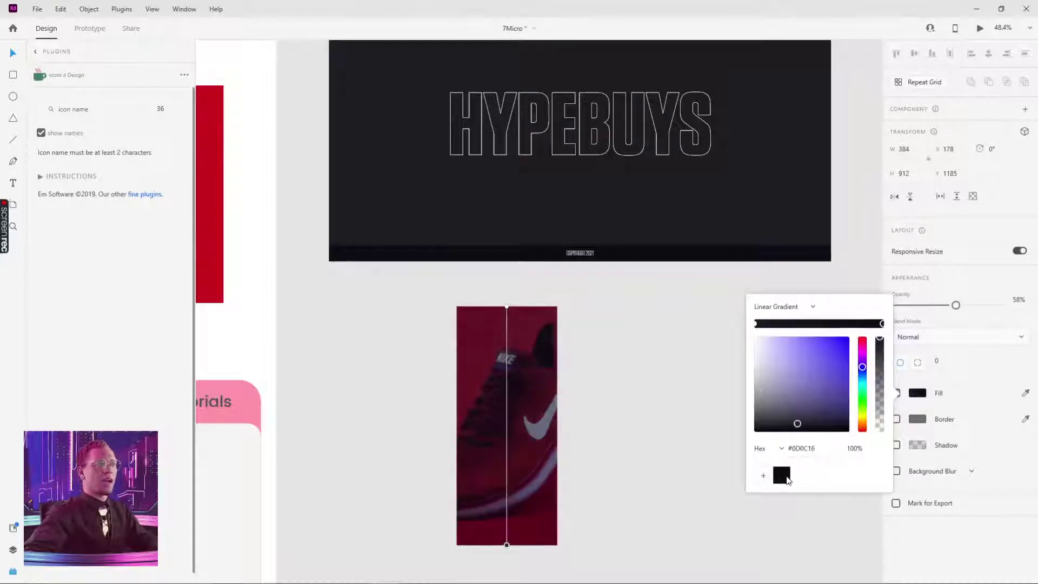
- Make the overlay gradient's upper stop fully transparent and shift it about a third of the way down the card
{"action": "left_click", "coordinate": [756, 324]}
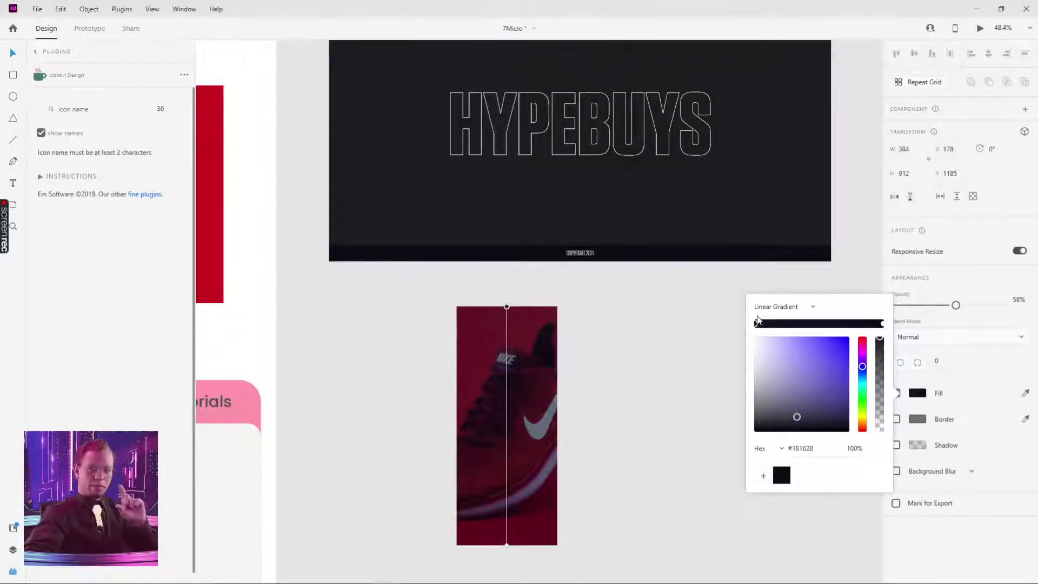
{"action": "left_click_drag", "start_coordinate": [880, 346], "coordinate": [878, 475]}
{"action": "left_click", "coordinate": [624, 408]}
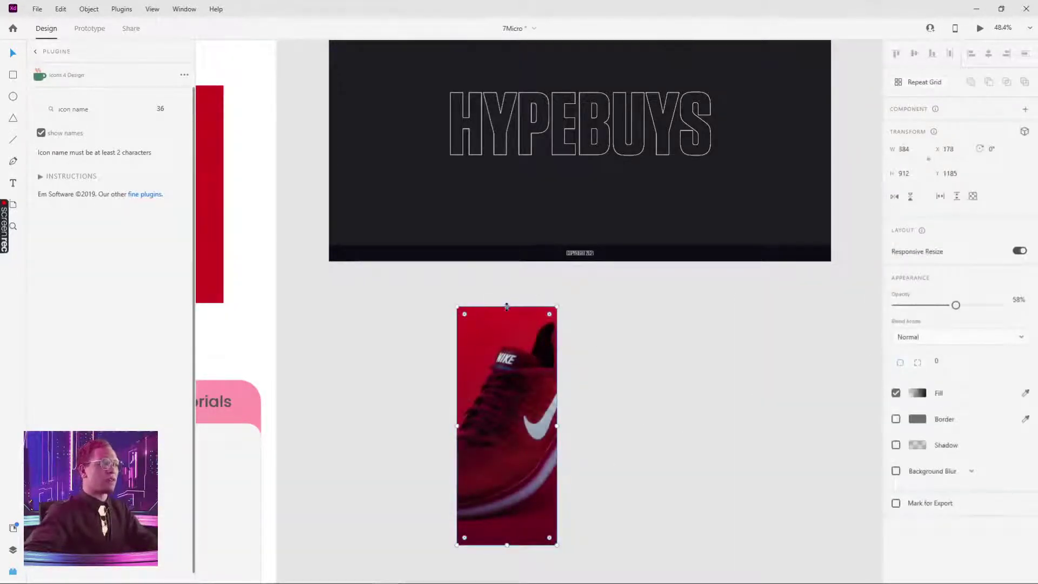
{"action": "left_click_drag", "start_coordinate": [507, 307], "coordinate": [511, 374]}
{"action": "left_click_drag", "start_coordinate": [508, 306], "coordinate": [515, 379]}
{"action": "left_click", "coordinate": [691, 482]}
{"action": "scroll", "coordinate": [708, 352], "scroll_direction": "down", "scroll_amount": 2}
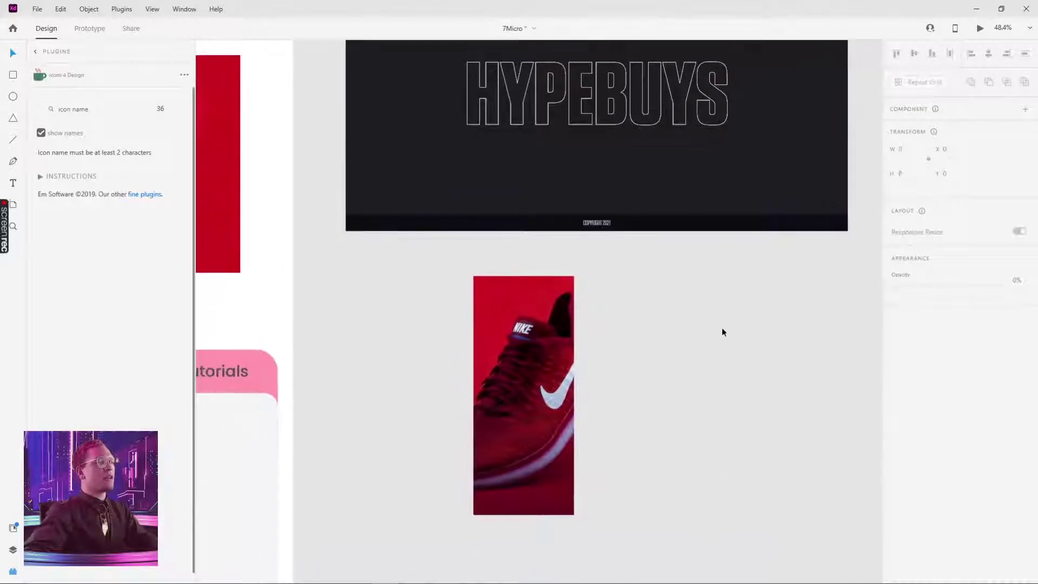
- Preview the finished Web 1920 – 7 artboard and examine the first card's hover content, including its price, text and button
{"action": "scroll", "coordinate": [719, 325], "scroll_direction": "down", "scroll_amount": 2}
{"action": "scroll", "coordinate": [727, 330], "scroll_direction": "up", "scroll_amount": 6}
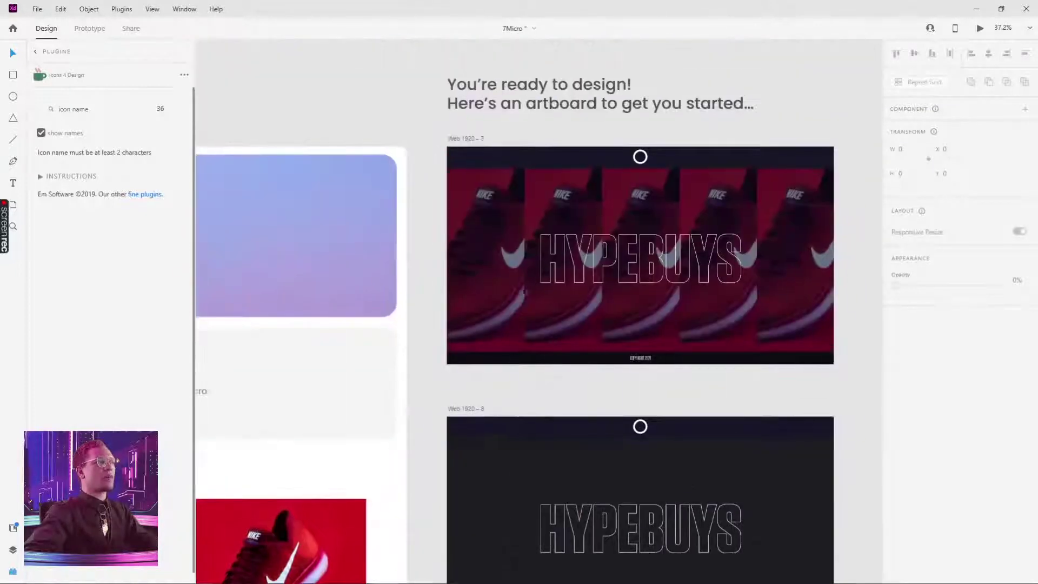
{"action": "left_click", "coordinate": [475, 140]}
{"action": "left_click", "coordinate": [980, 29]}
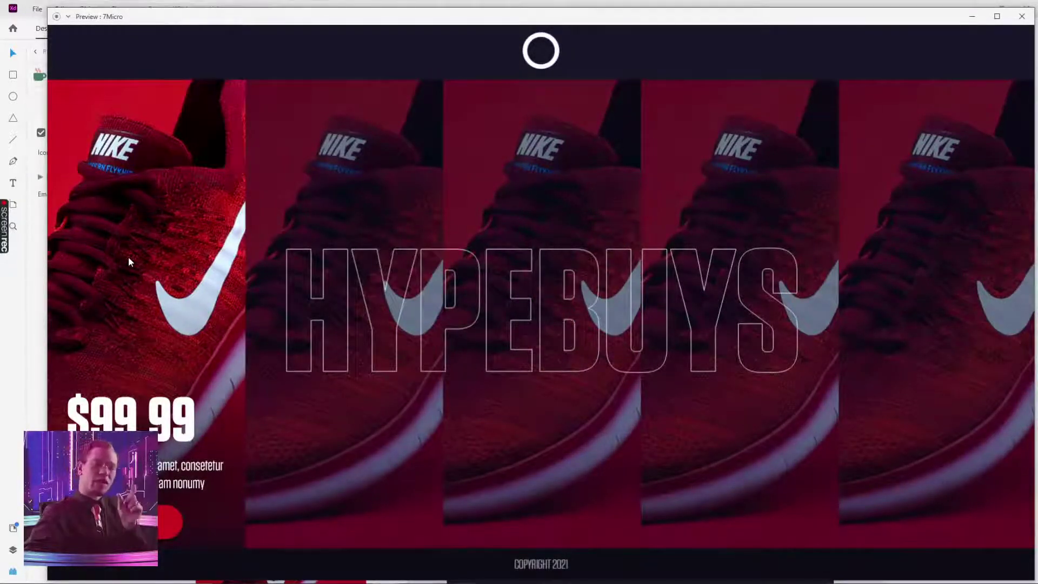
{"action": "left_click", "coordinate": [1022, 16]}
- Add the price text 99.99 on the lower part of the red shoe card
{"action": "scroll", "coordinate": [643, 388], "scroll_direction": "down", "scroll_amount": 6}
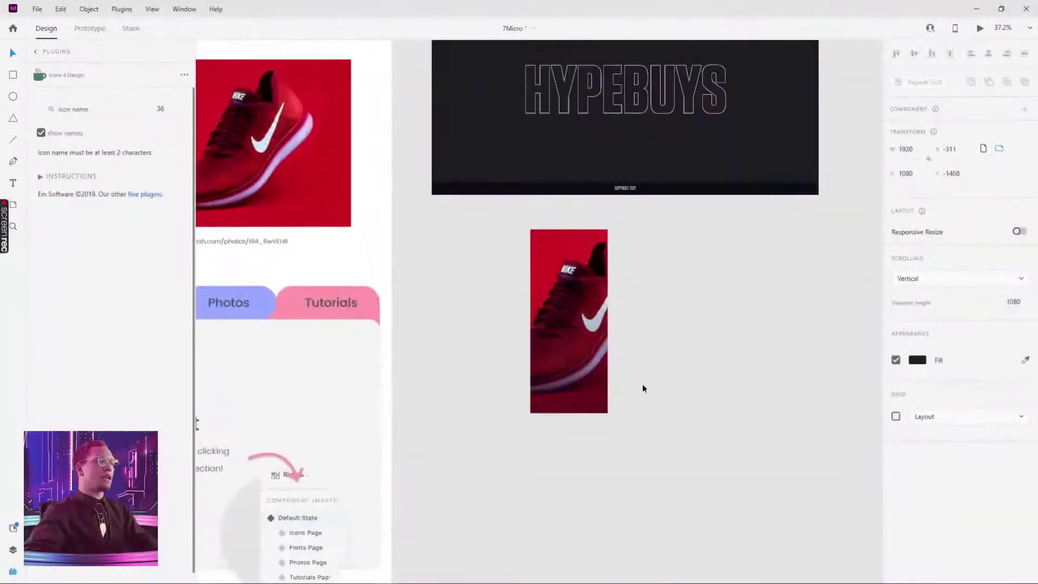
{"action": "scroll", "coordinate": [618, 366], "scroll_direction": "up", "scroll_amount": 3}
{"action": "key", "text": "t"}
{"action": "left_click", "coordinate": [481, 358]}
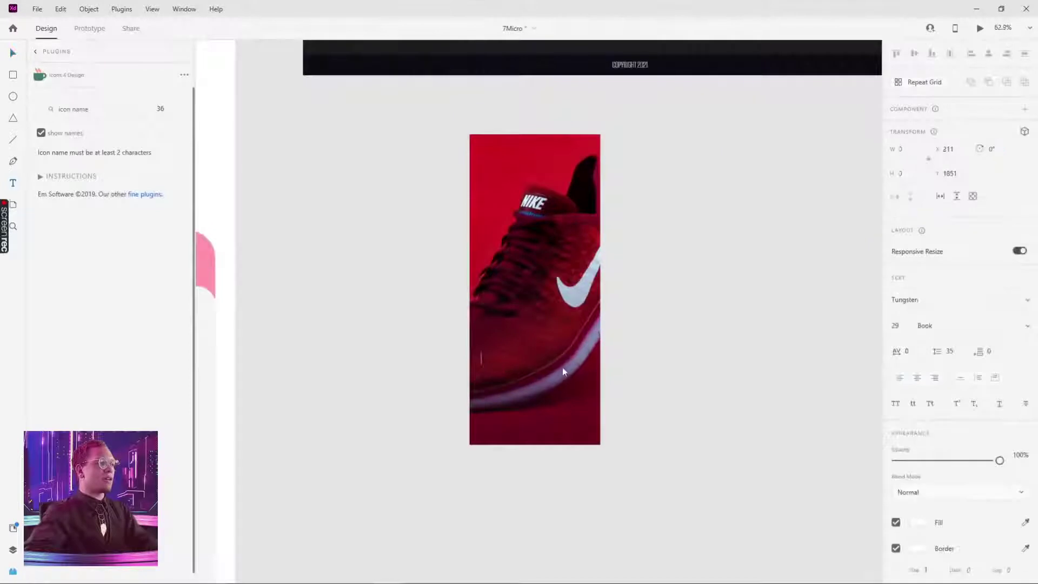
{"action": "type", "text": "99.00"}
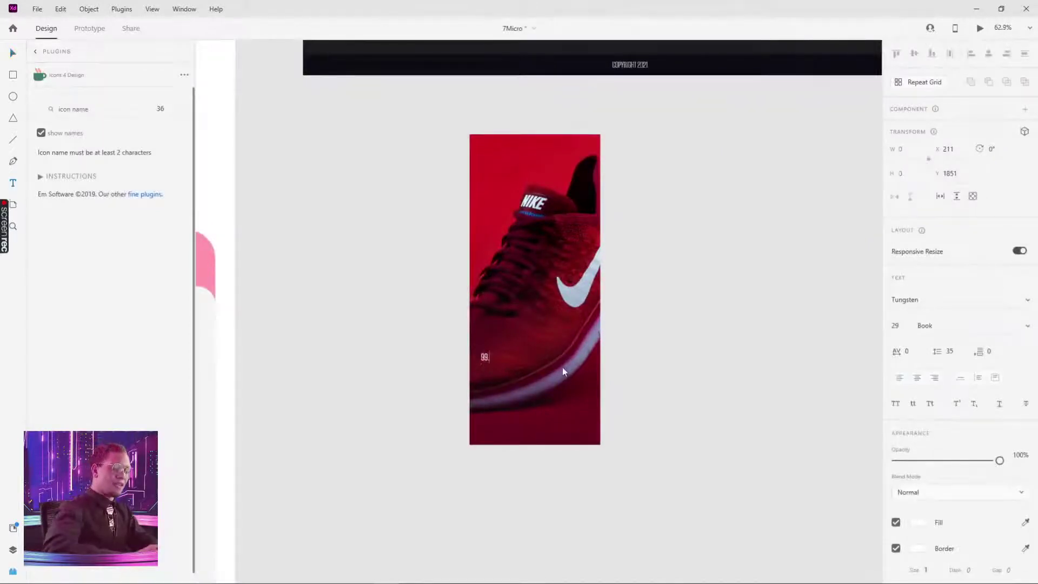
{"action": "key", "text": "BackSpace"}
{"action": "key", "text": "BackSpace"}
{"action": "type", "text": "99"}
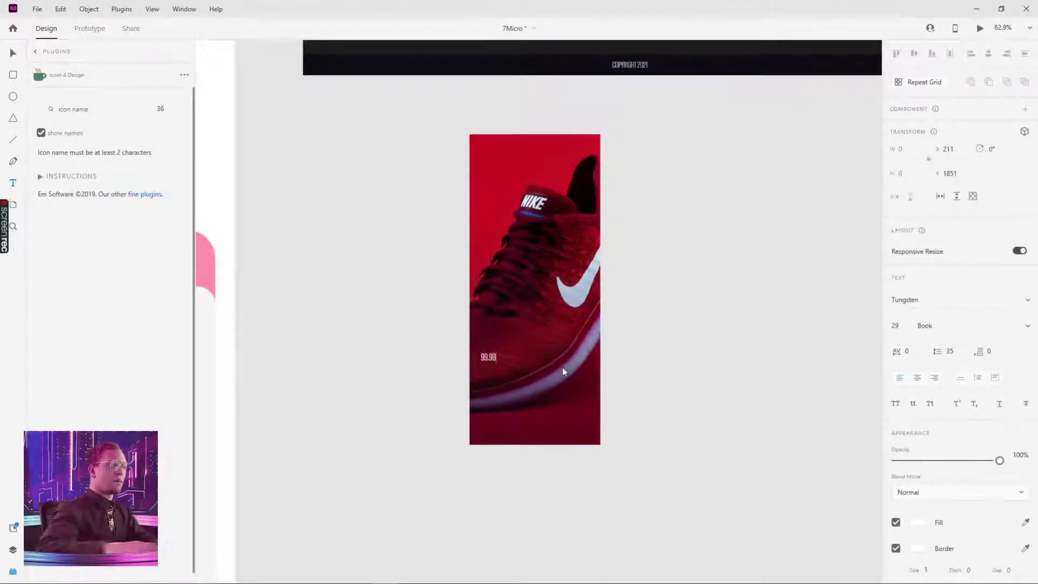
{"action": "key", "text": "Escape"}
- Add a dollar sign in front of the card's price so it reads $99.99
{"action": "scroll", "coordinate": [481, 358], "scroll_direction": "up", "scroll_amount": 2}
{"action": "double_click", "coordinate": [488, 358]}
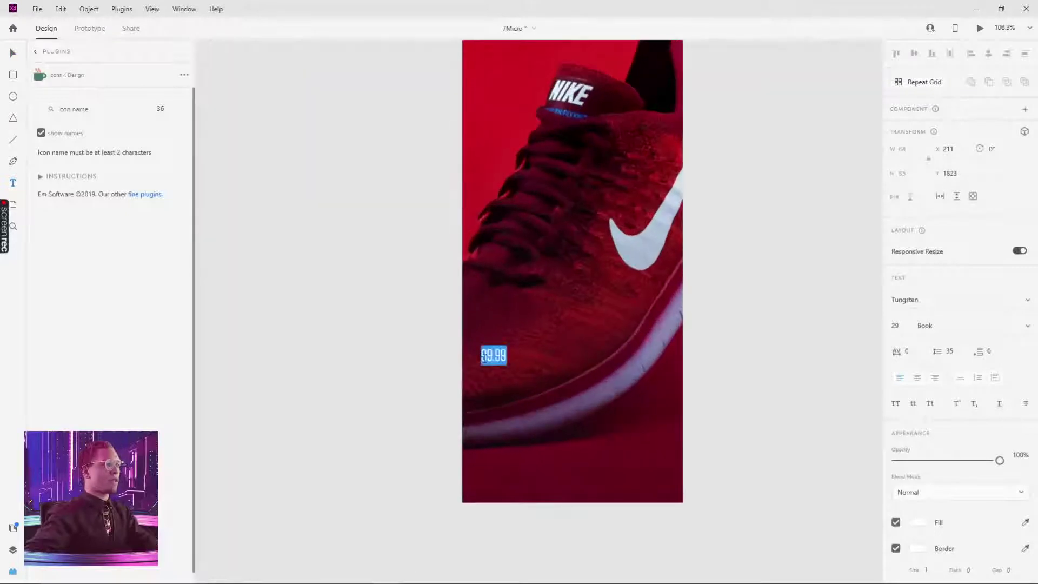
{"action": "left_click", "coordinate": [481, 358]}
{"action": "type", "text": "$"}
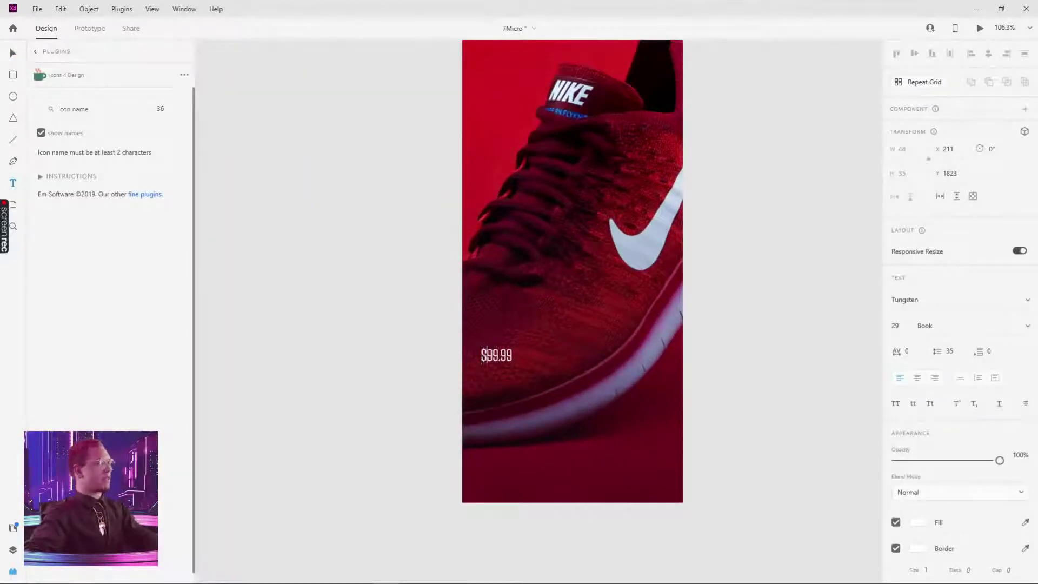
{"action": "key", "text": "Escape"}
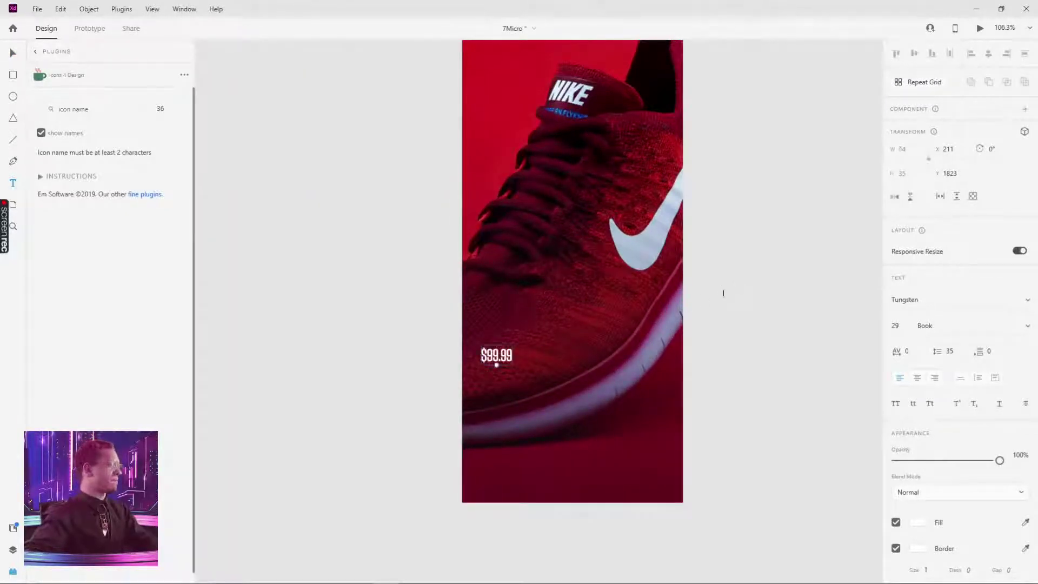
{"action": "scroll", "coordinate": [693, 266], "scroll_direction": "down", "scroll_amount": 2}
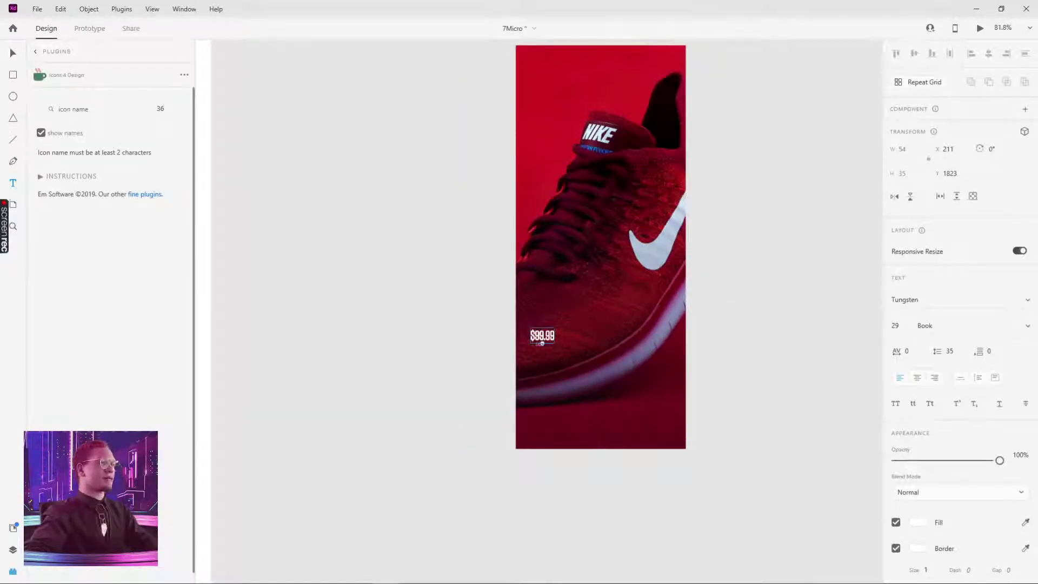
- Enlarge the $99.99 price text to size 93, move it fully onto the card and set its weight to Bold
{"action": "left_click_drag", "start_coordinate": [543, 343], "coordinate": [547, 373]}
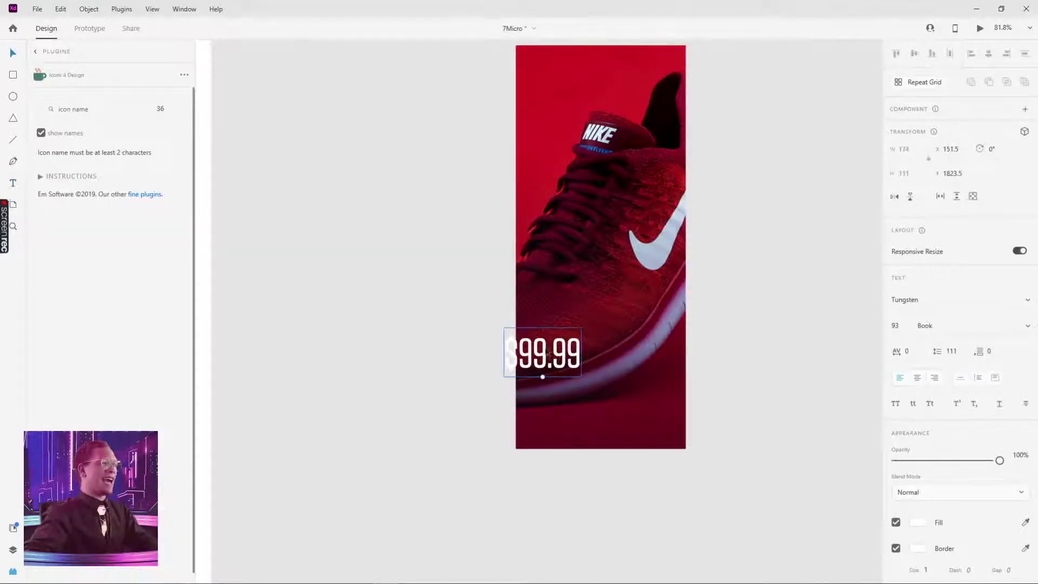
{"action": "left_click_drag", "start_coordinate": [551, 350], "coordinate": [599, 355]}
{"action": "left_click", "coordinate": [913, 301]}
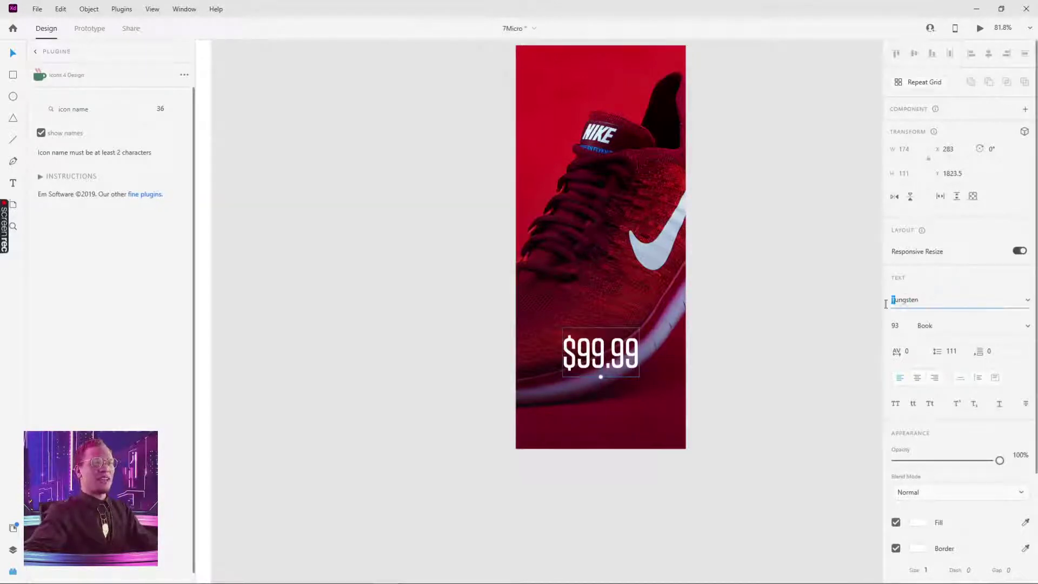
{"action": "left_click", "coordinate": [1027, 328]}
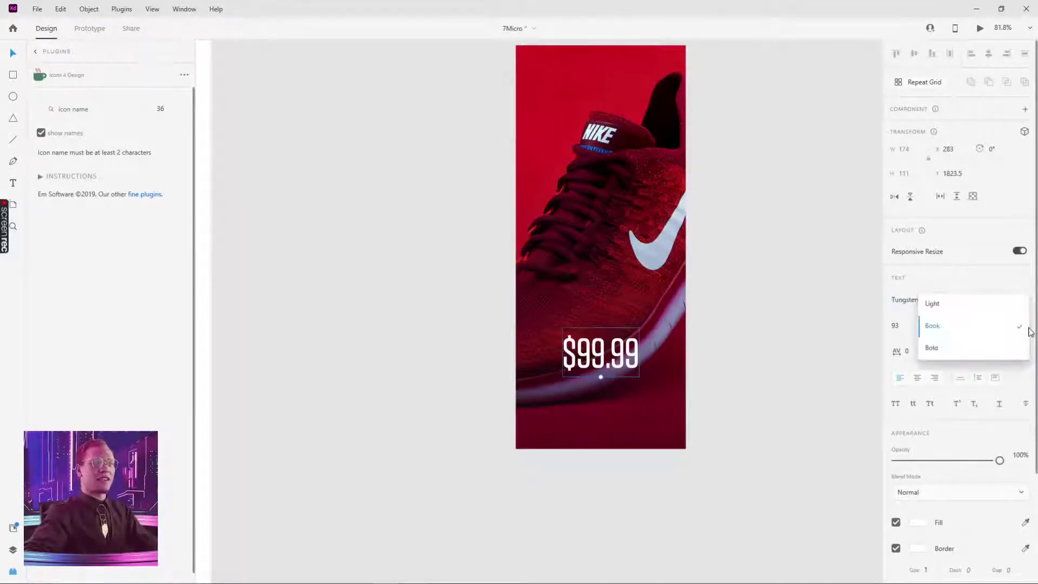
{"action": "left_click", "coordinate": [983, 350]}
- Reposition the bold price slightly higher and near the left edge of the shoe card
{"action": "left_click", "coordinate": [635, 373]}
{"action": "left_click_drag", "start_coordinate": [635, 374], "coordinate": [631, 346]}
{"action": "left_click", "coordinate": [801, 350]}
{"action": "left_click_drag", "start_coordinate": [565, 351], "coordinate": [639, 394]}
{"action": "key", "text": "r"}
{"action": "key", "text": "Escape"}
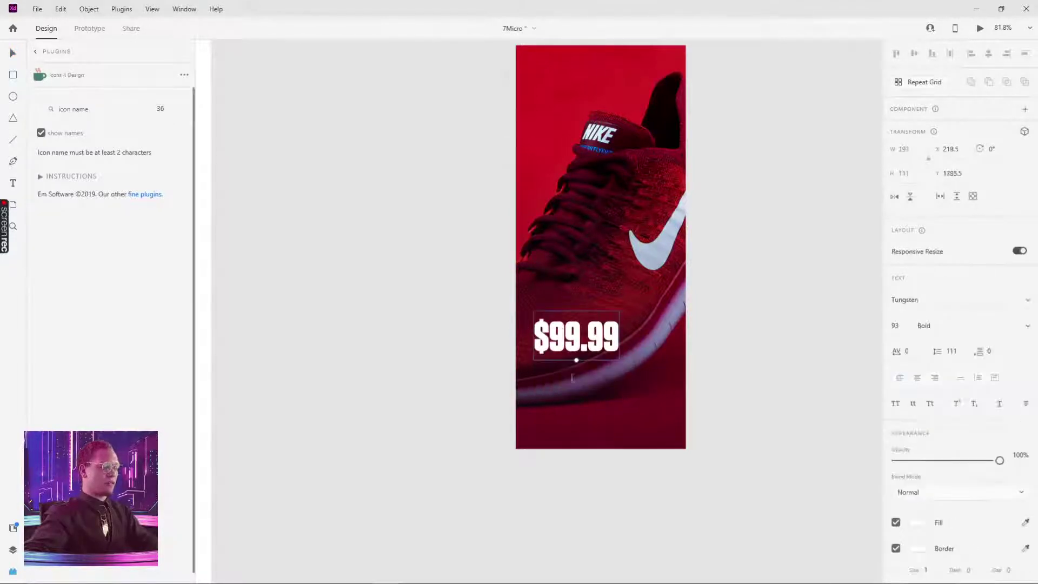
- Add a text box about 284 px wide below the price with the placeholder asdf at font size 25
{"action": "key", "text": "t"}
{"action": "left_click_drag", "start_coordinate": [534, 362], "coordinate": [660, 412]}
{"action": "type", "text": "asdf"}
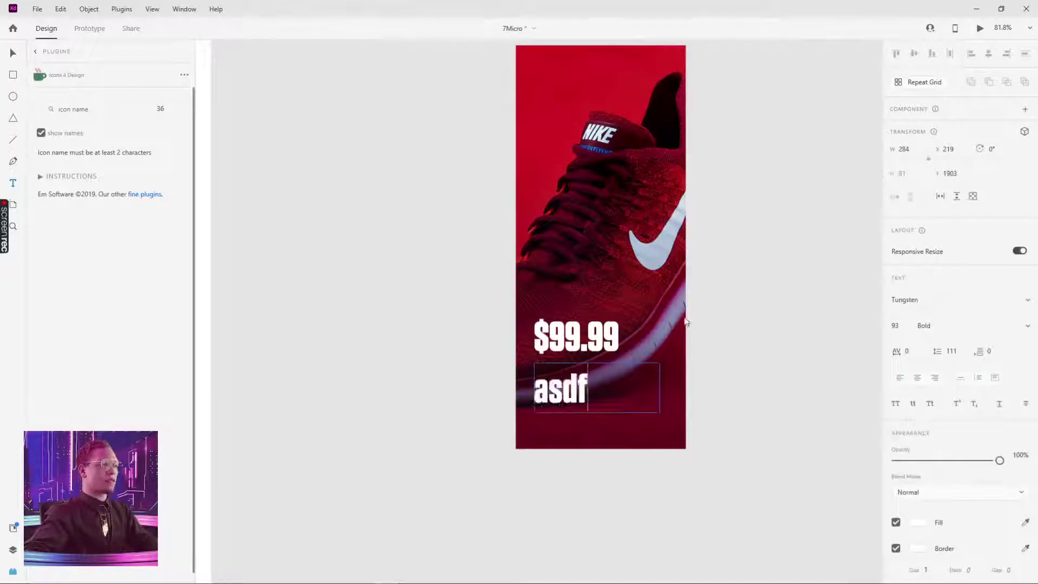
{"action": "key", "text": "ctrl+a"}
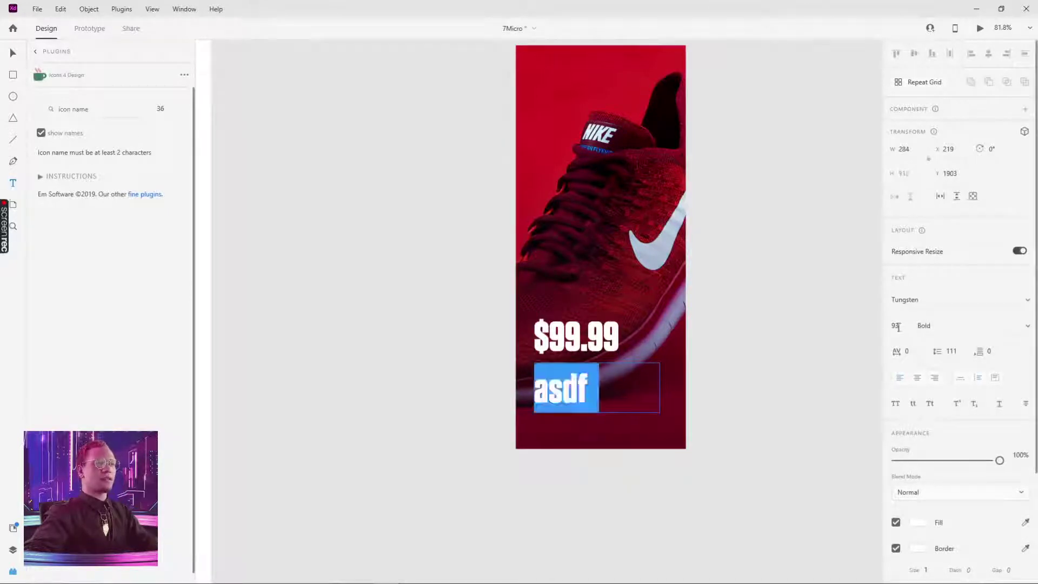
{"action": "left_click_drag", "start_coordinate": [898, 326], "coordinate": [897, 457]}
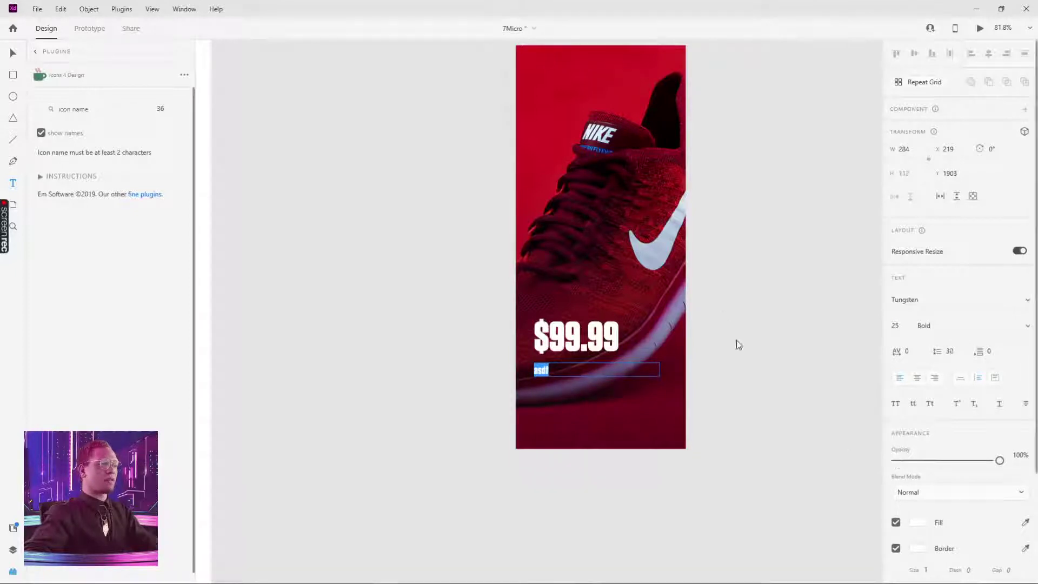
{"action": "key", "text": "Escape"}
{"action": "left_click", "coordinate": [367, 122]}
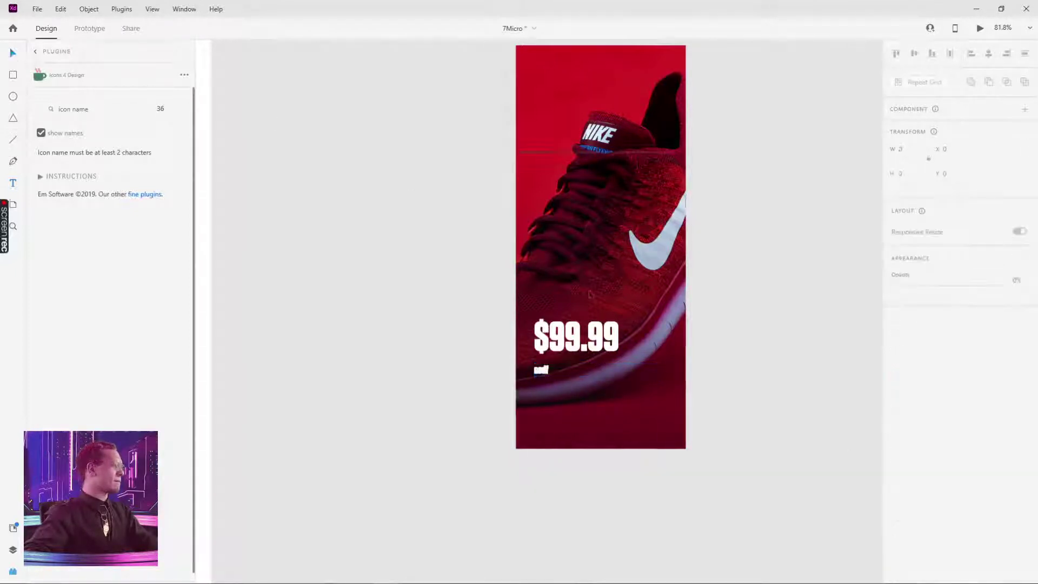
- Set the placeholder text's weight to Light and extend its box to about 71 px high
{"action": "left_click", "coordinate": [577, 367]}
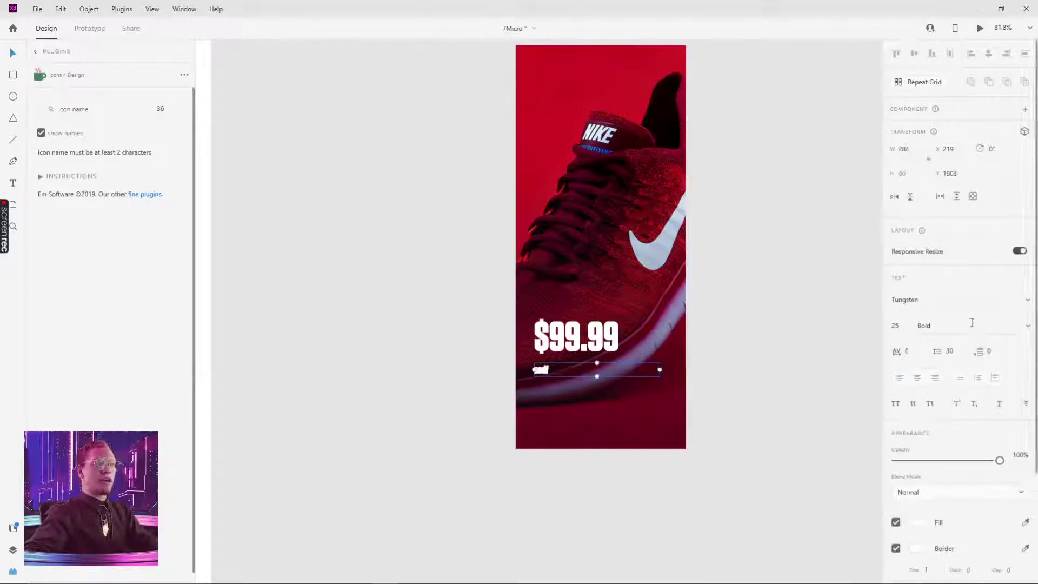
{"action": "left_click", "coordinate": [1027, 326]}
{"action": "left_click", "coordinate": [980, 286]}
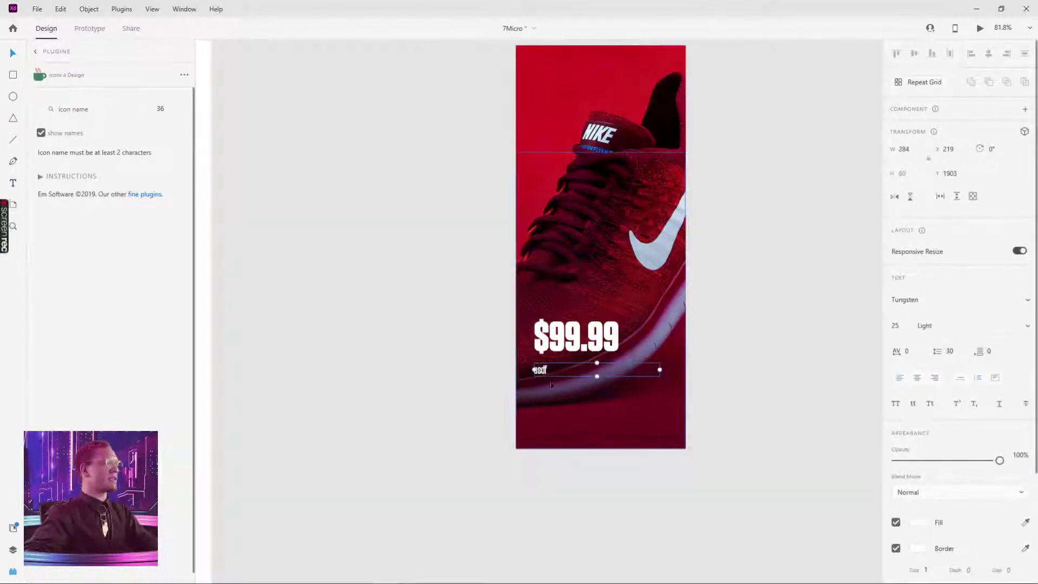
{"action": "left_click_drag", "start_coordinate": [597, 377], "coordinate": [598, 396]}
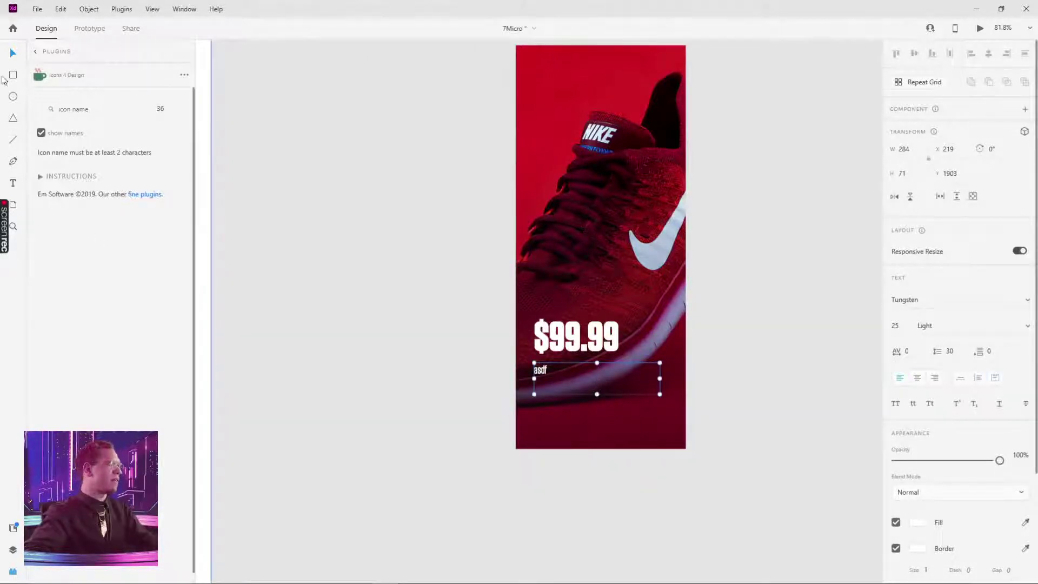
- Fill the text box below the price with placeholder copy using the Lorem Ipsum plugin's Quick Lorem Ipsum
{"action": "left_click", "coordinate": [36, 53]}
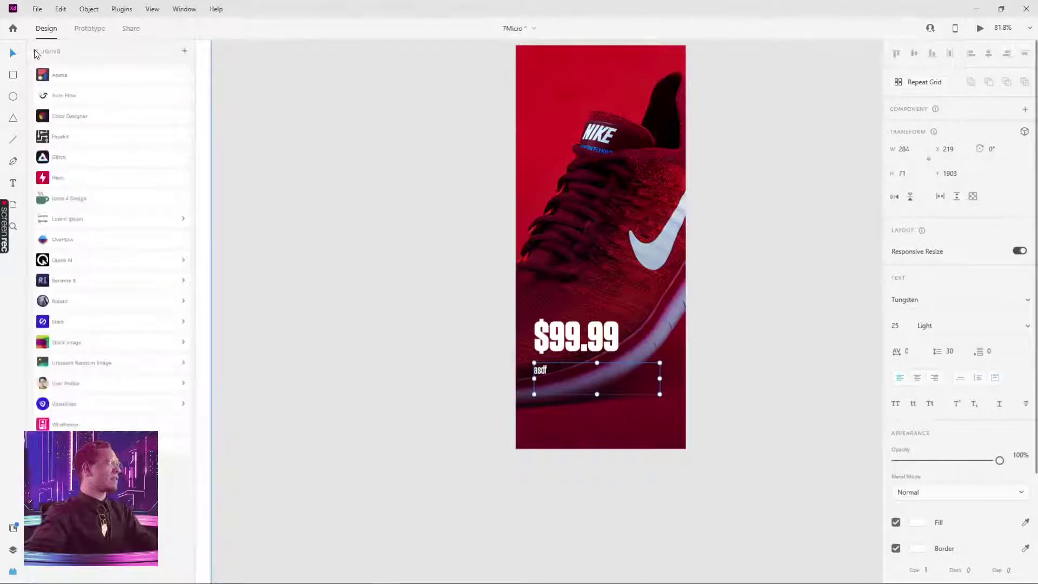
{"action": "left_click", "coordinate": [82, 220]}
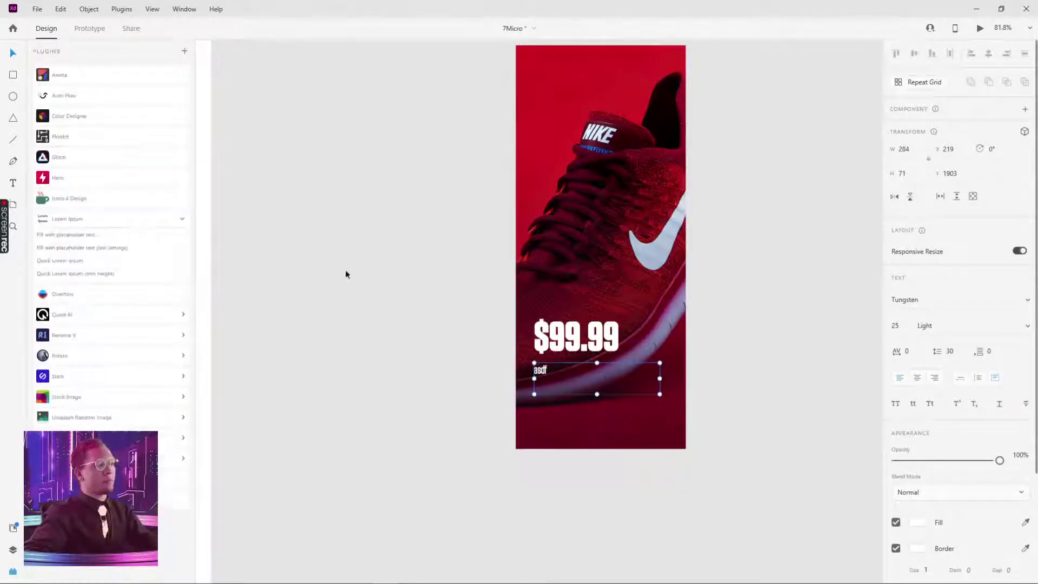
{"action": "left_click", "coordinate": [61, 262]}
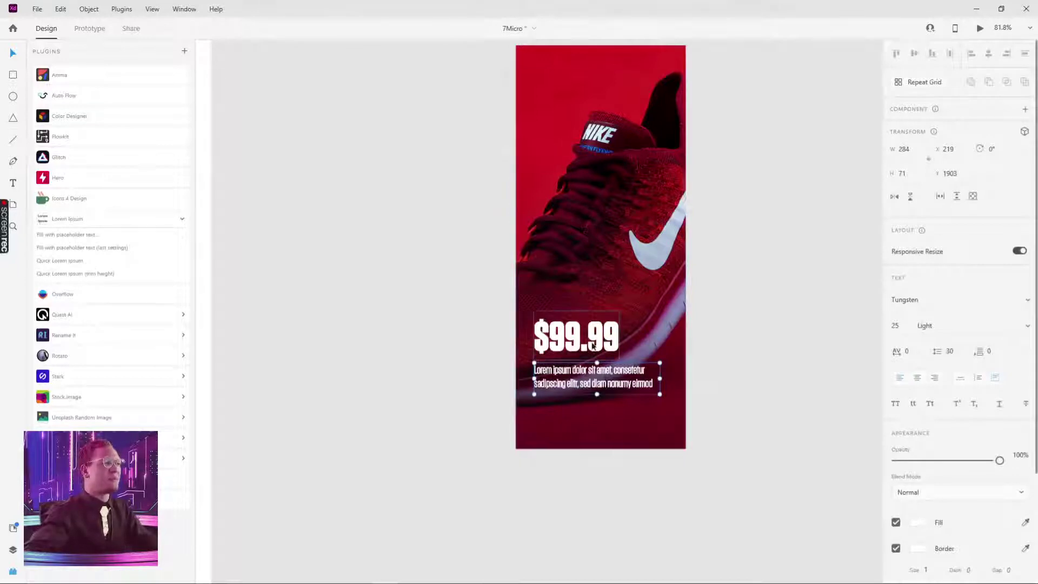
- Preview the finished Web 1920 – 7 artboard and compare the price size, description and button on the hovered card
{"action": "scroll", "coordinate": [741, 161], "scroll_direction": "down", "scroll_amount": 3}
{"action": "scroll", "coordinate": [695, 162], "scroll_direction": "up", "scroll_amount": 3}
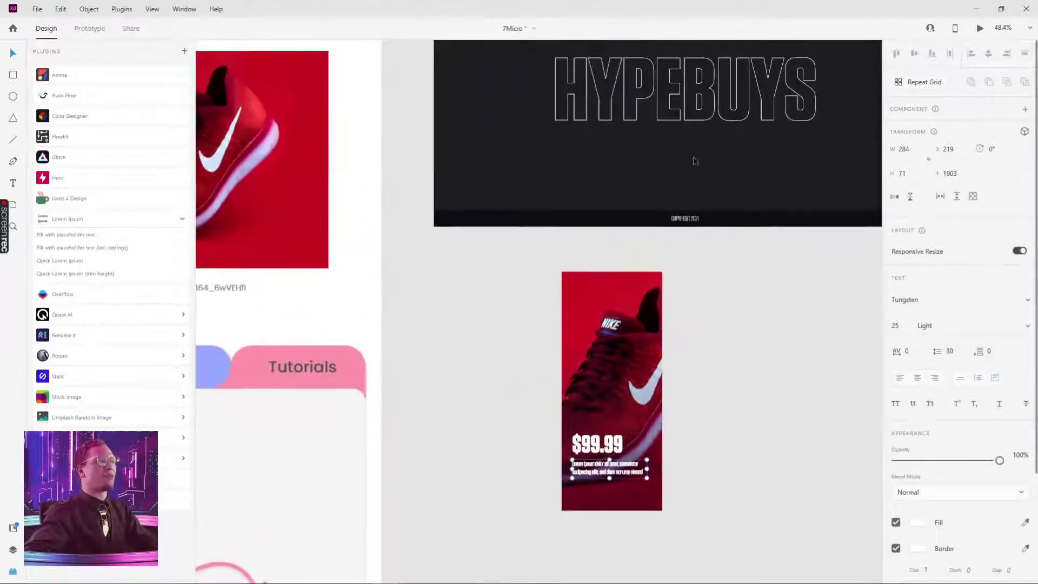
{"action": "scroll", "coordinate": [696, 161], "scroll_direction": "up", "scroll_amount": 6}
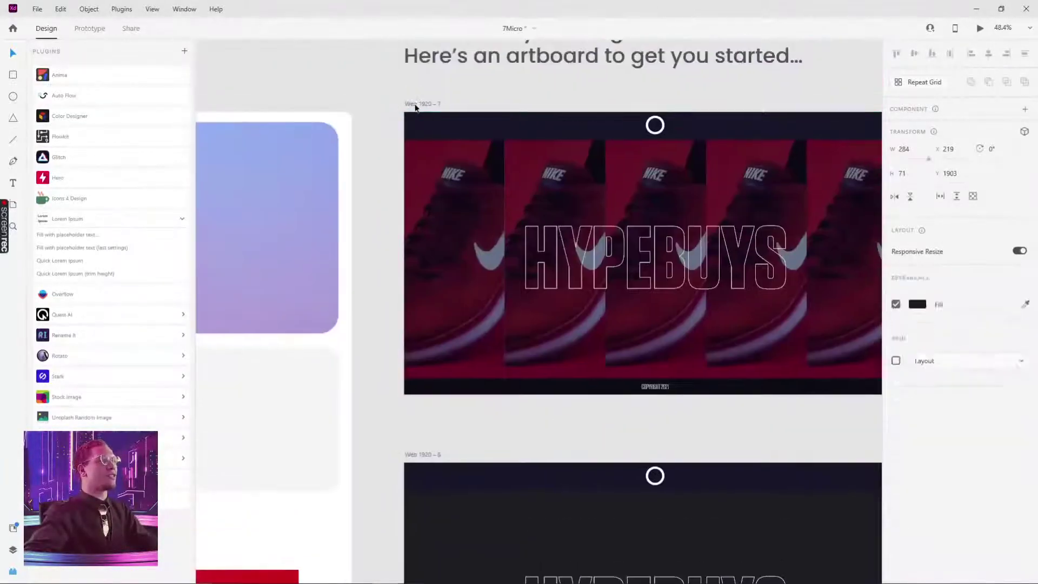
{"action": "left_click", "coordinate": [416, 107]}
{"action": "left_click", "coordinate": [980, 27]}
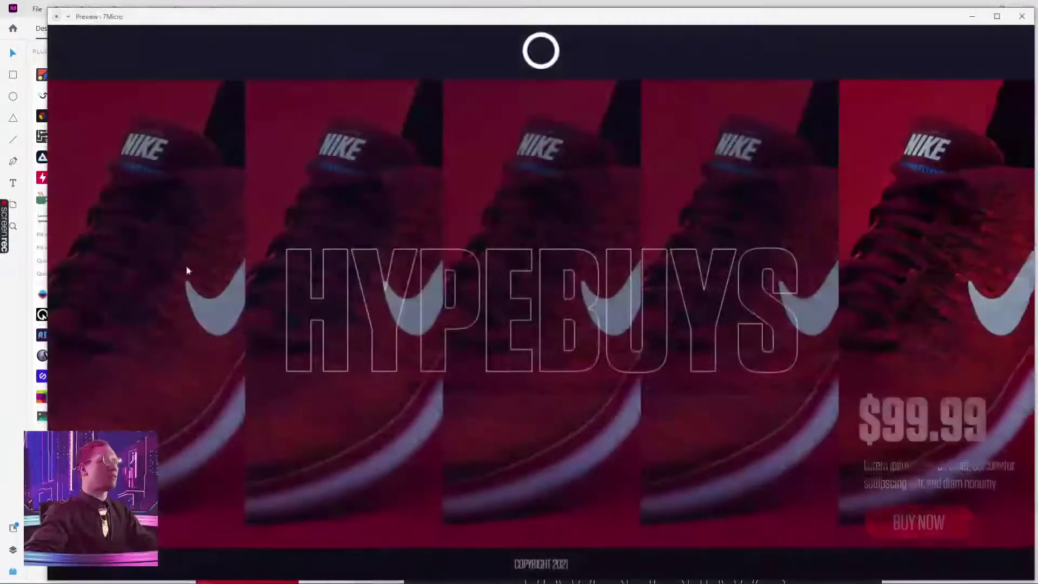
{"action": "mouse_move", "coordinate": [187, 271]}
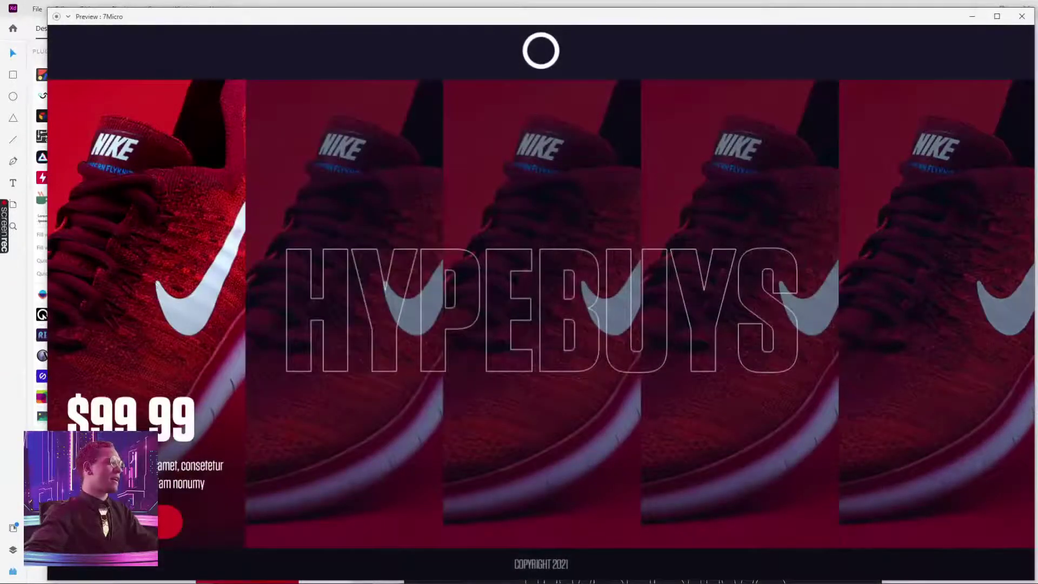
{"action": "left_click", "coordinate": [1022, 16]}
- Enlarge the card's $99.99 price to size 118, keeping it above the description
{"action": "scroll", "coordinate": [654, 245], "scroll_direction": "down", "scroll_amount": 4}
{"action": "scroll", "coordinate": [654, 245], "scroll_direction": "down", "scroll_amount": 4}
{"action": "scroll", "coordinate": [642, 301], "scroll_direction": "up", "scroll_amount": 5}
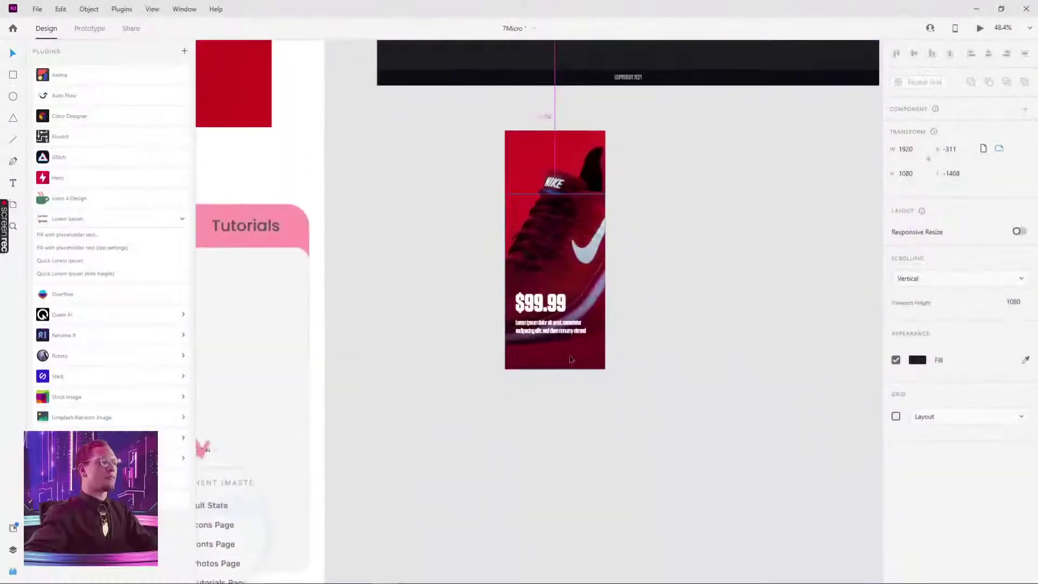
{"action": "left_click", "coordinate": [515, 270]}
{"action": "left_click_drag", "start_coordinate": [515, 272], "coordinate": [515, 244]}
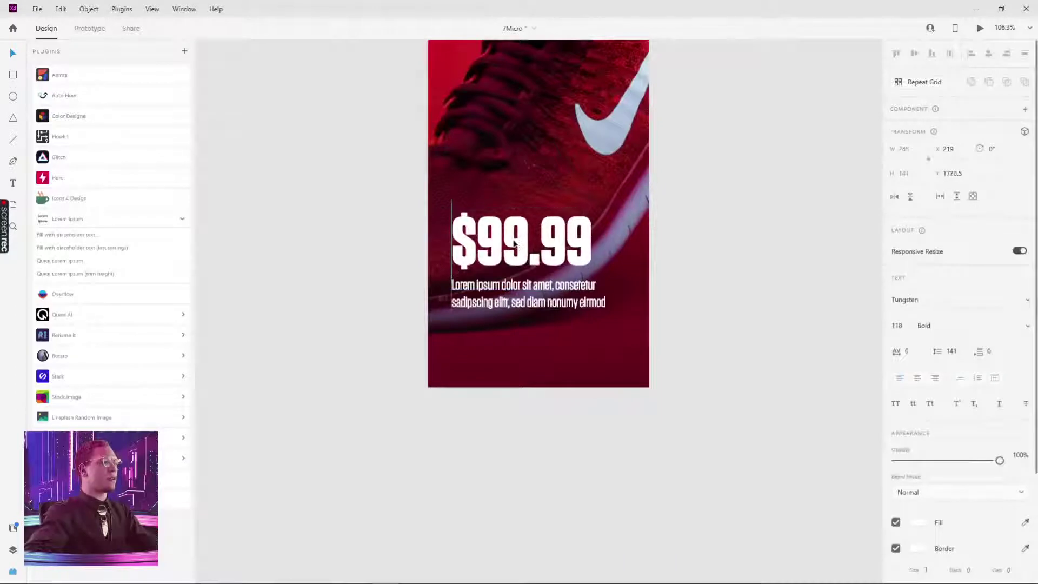
{"action": "left_click", "coordinate": [726, 354]}
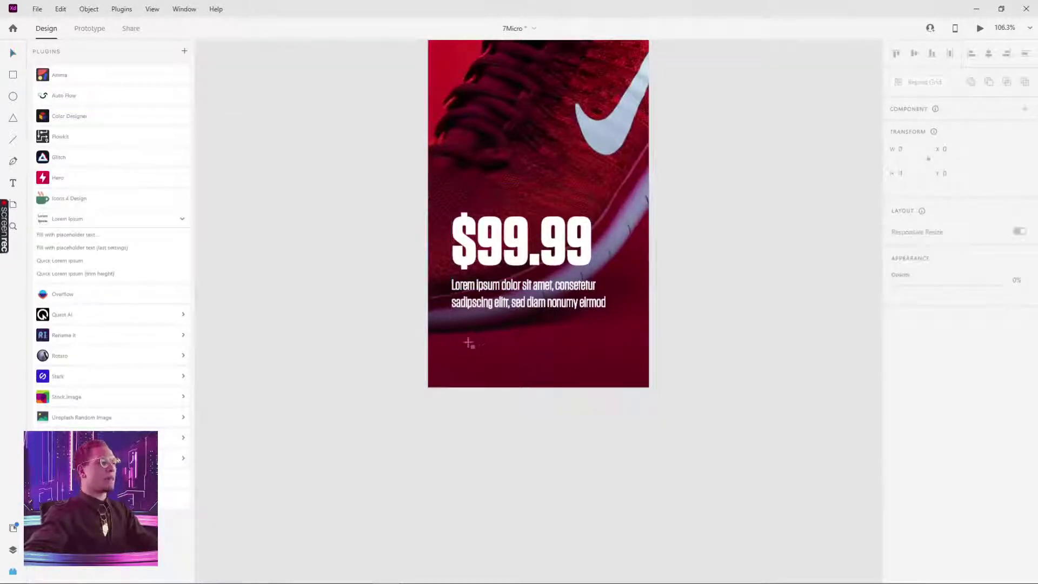
- Draw a white button about 202 × 51 px below the description and fully round its corners to radius 26
{"action": "left_click_drag", "start_coordinate": [454, 331], "coordinate": [618, 382]}
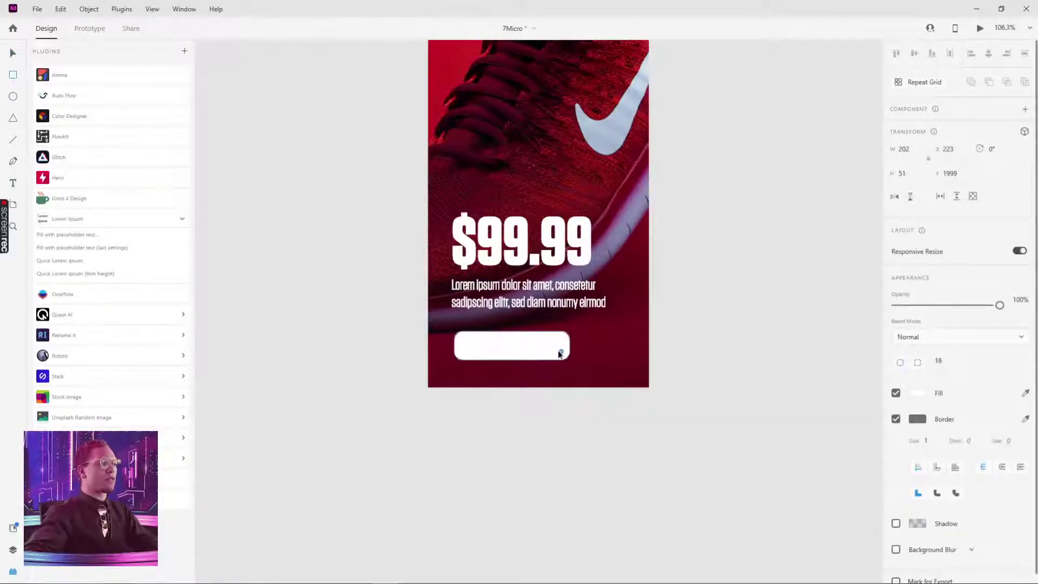
{"action": "left_click", "coordinate": [563, 354]}
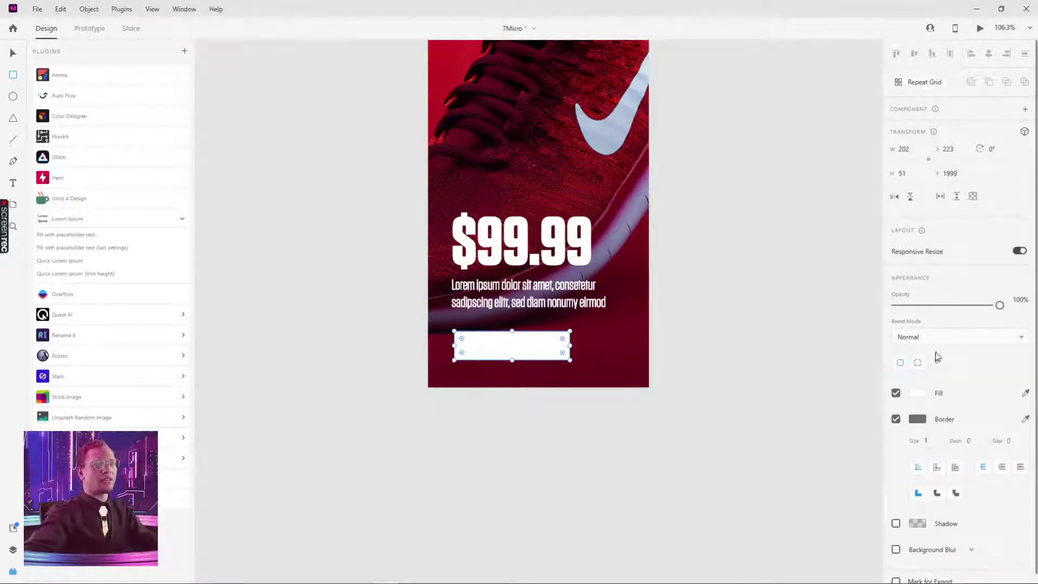
{"action": "key", "text": "Return"}
{"action": "key", "text": "ctrl+z"}
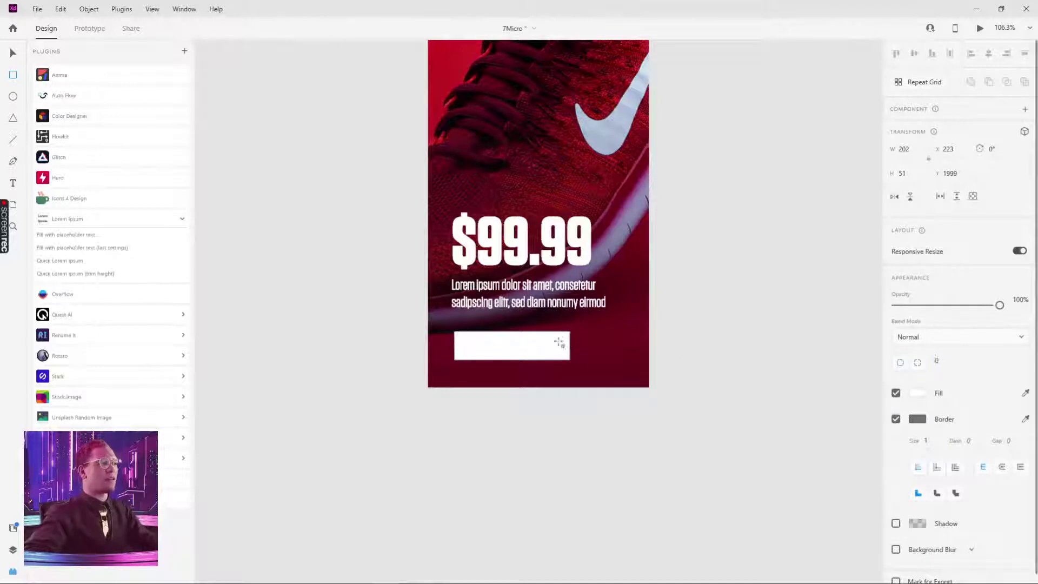
{"action": "left_click_drag", "start_coordinate": [563, 341], "coordinate": [552, 351]}
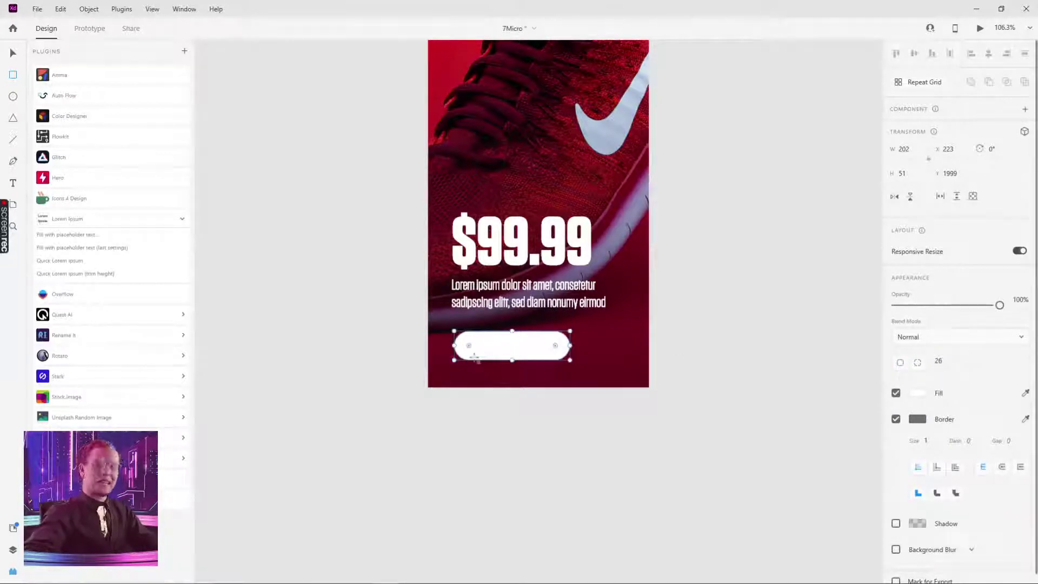
- Create the label BUY NOW as a separate text and place it in the center of the white button
{"action": "key", "text": "t"}
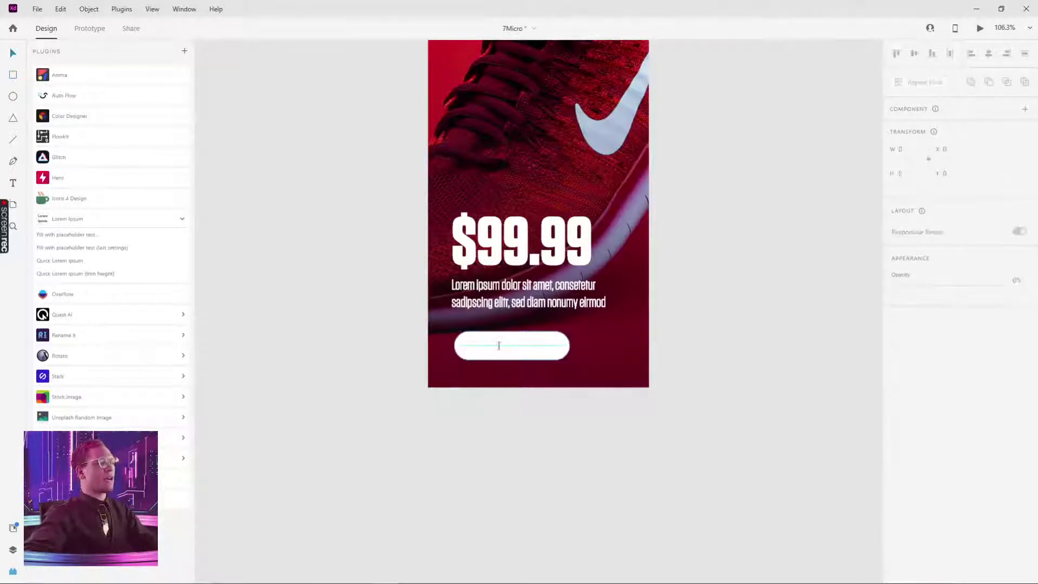
{"action": "left_click", "coordinate": [470, 427]}
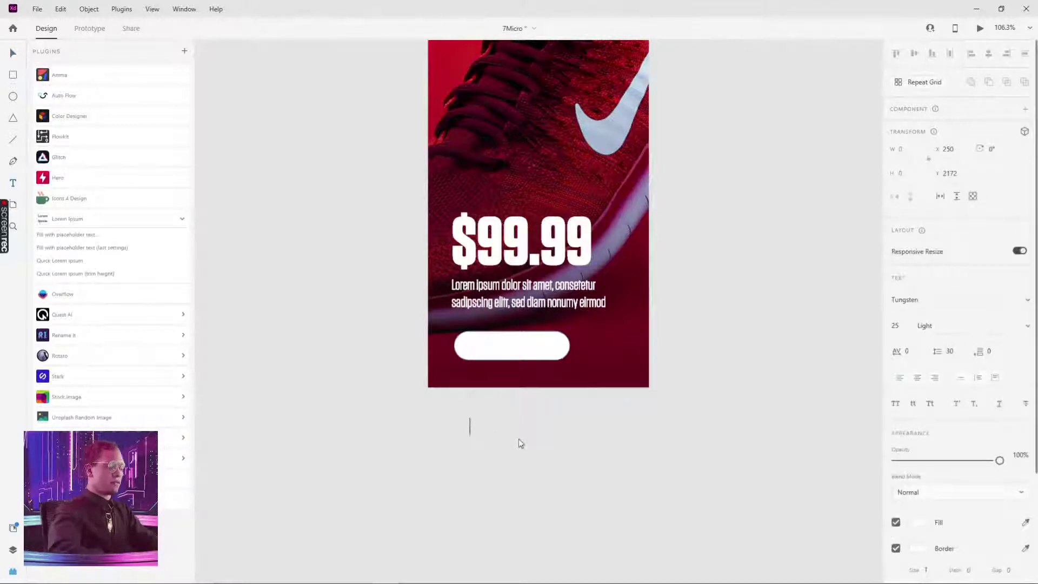
{"action": "type", "text": "Buy"}
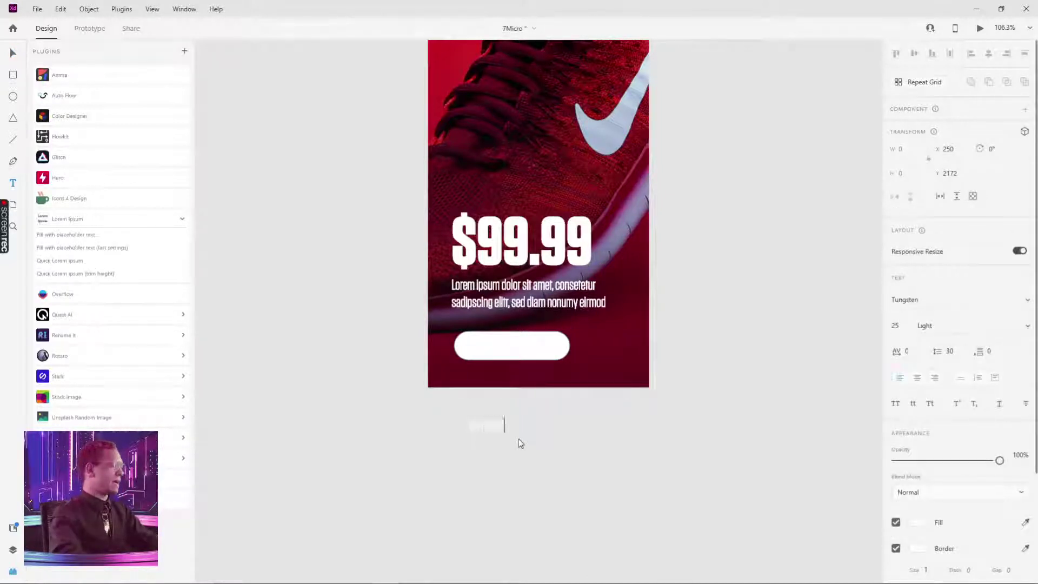
{"action": "type", "text": " Now"}
{"action": "key", "text": "Escape"}
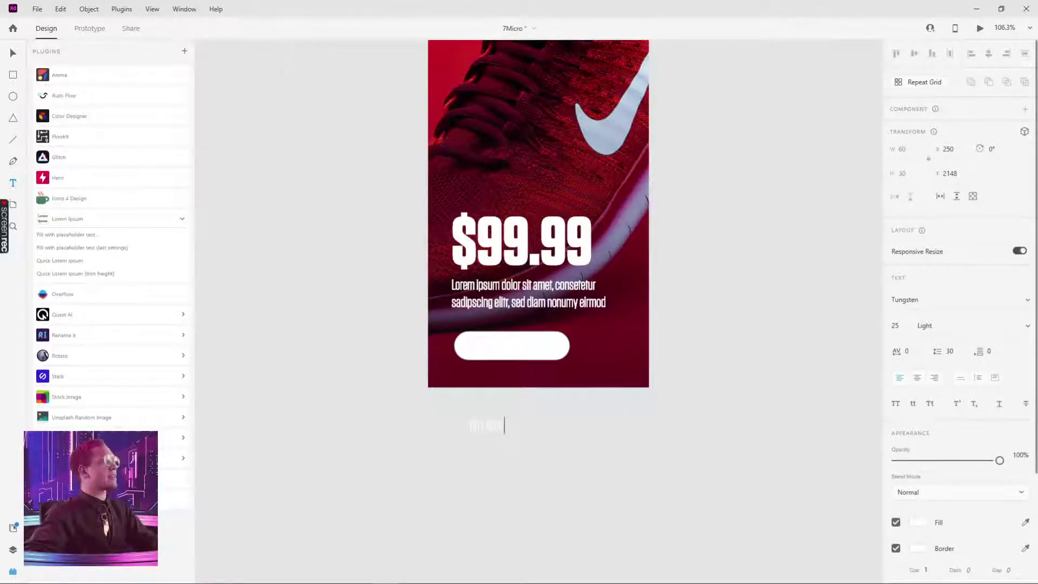
{"action": "left_click", "coordinate": [15, 55]}
{"action": "left_click_drag", "start_coordinate": [494, 429], "coordinate": [519, 349]}
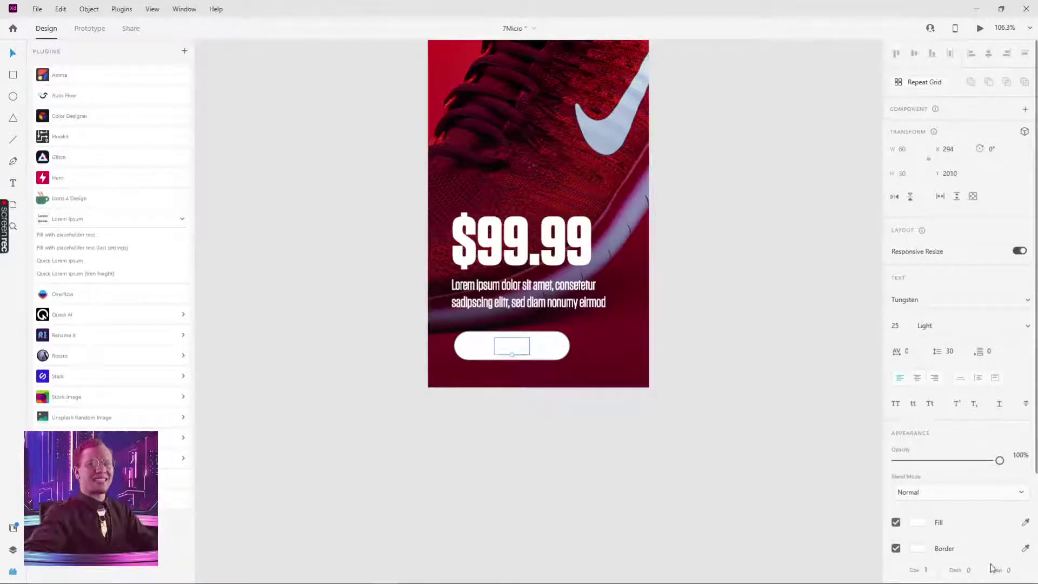
- Fill the BUY NOW label with the saved near-black swatch and remove its white border
{"action": "left_click", "coordinate": [926, 527]}
{"action": "left_click", "coordinate": [782, 565]}
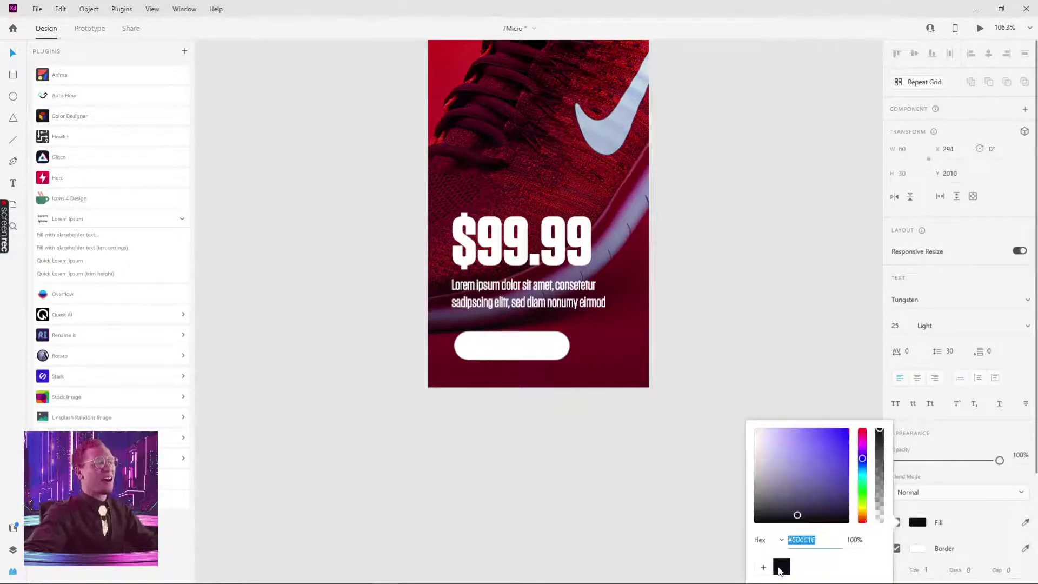
{"action": "left_click", "coordinate": [706, 284]}
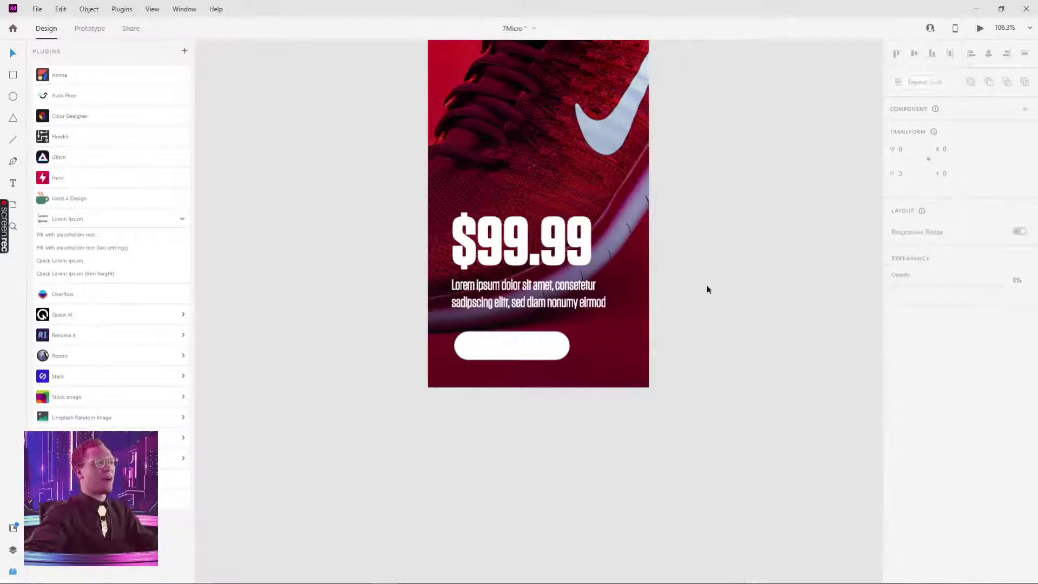
{"action": "left_click", "coordinate": [510, 345]}
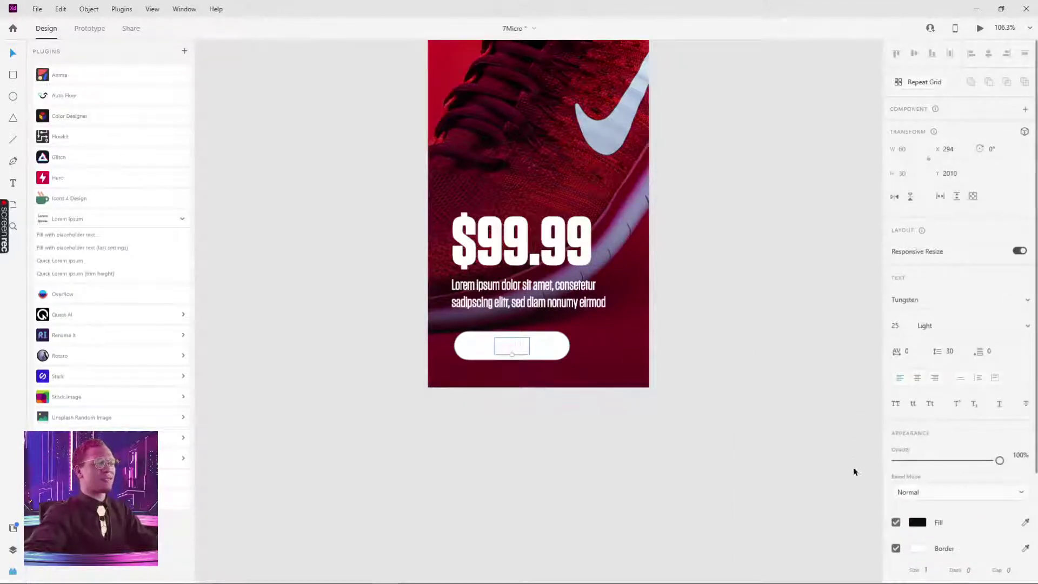
{"action": "left_click", "coordinate": [896, 549]}
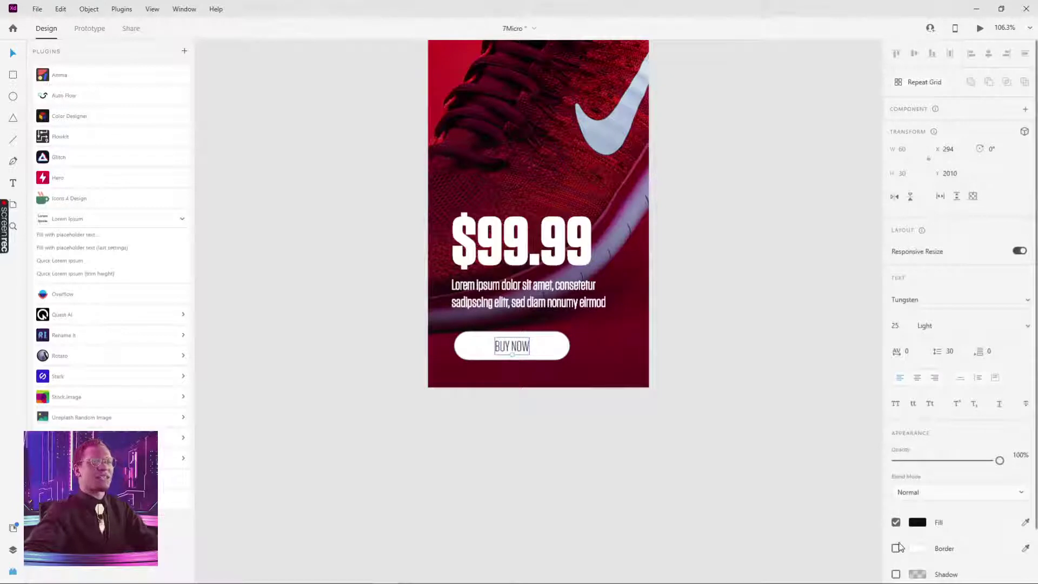
{"action": "left_click", "coordinate": [750, 347]}
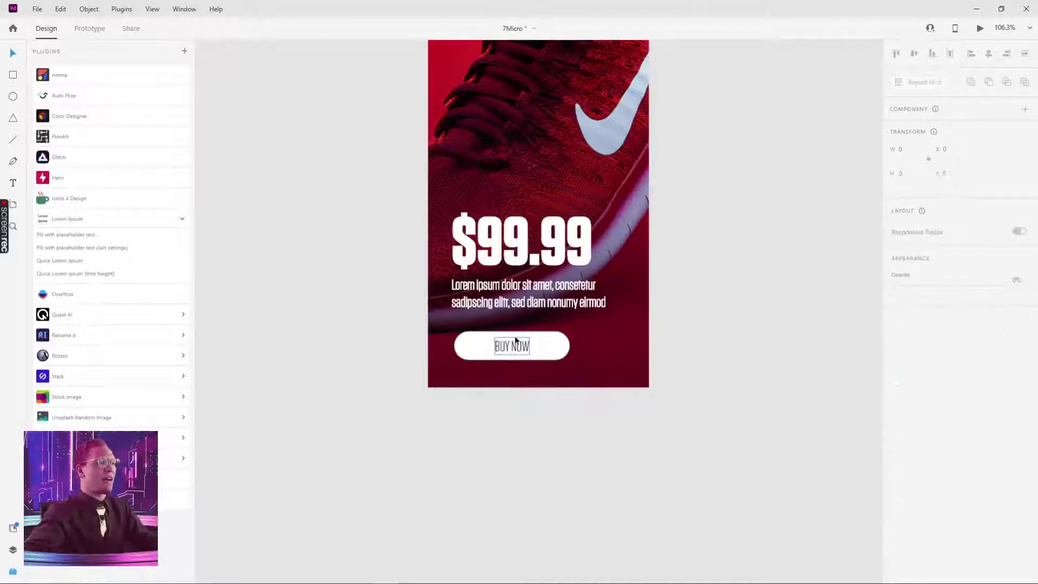
- Move the white button together with its BUY NOW label up, closer to the description text
{"action": "left_click", "coordinate": [543, 347]}
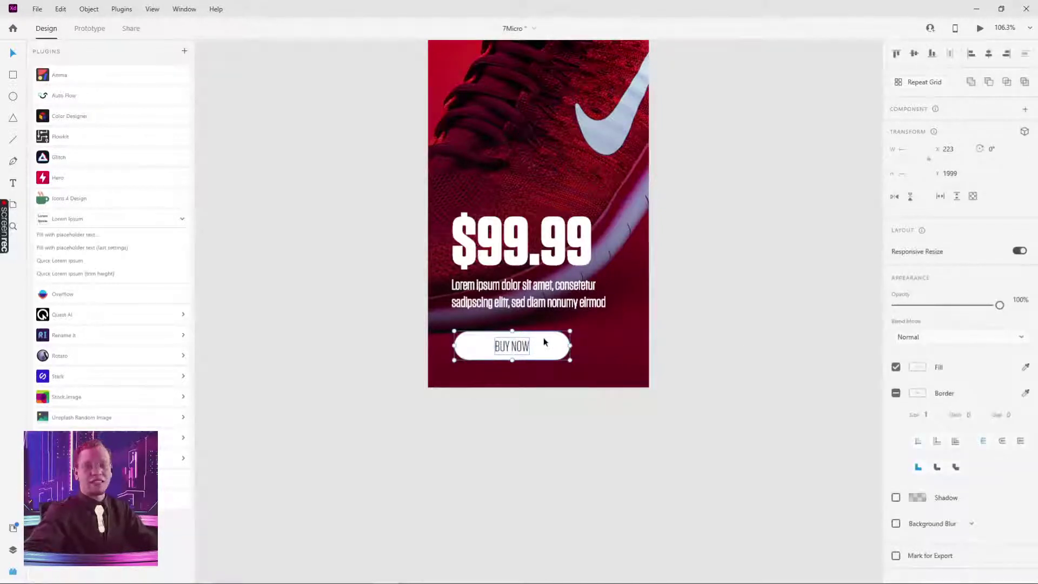
{"action": "left_click", "coordinate": [709, 323]}
{"action": "scroll", "coordinate": [697, 378], "scroll_direction": "up", "scroll_amount": 3}
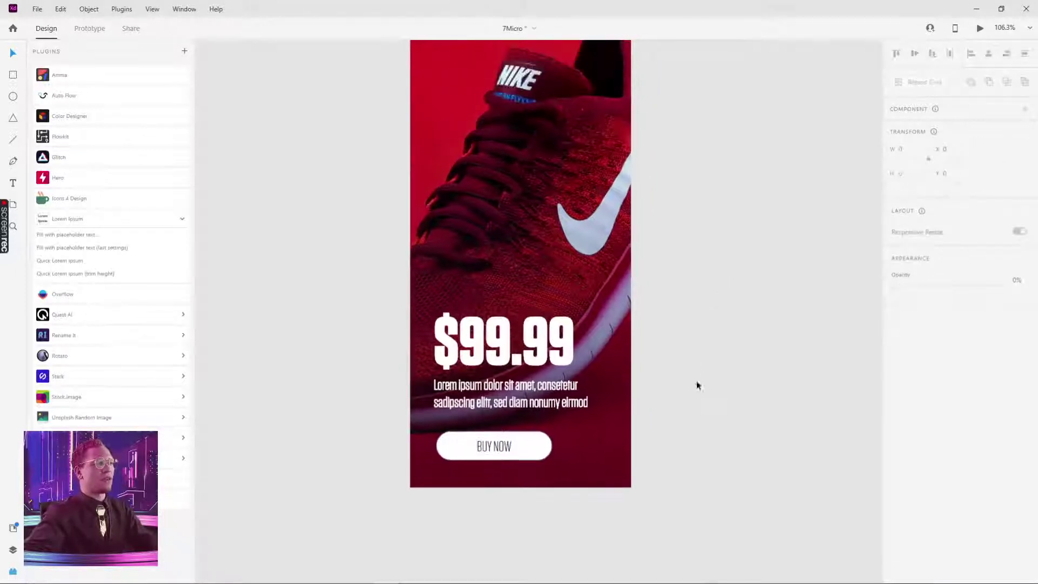
{"action": "double_click", "coordinate": [490, 447]}
{"action": "left_click", "coordinate": [535, 443]}
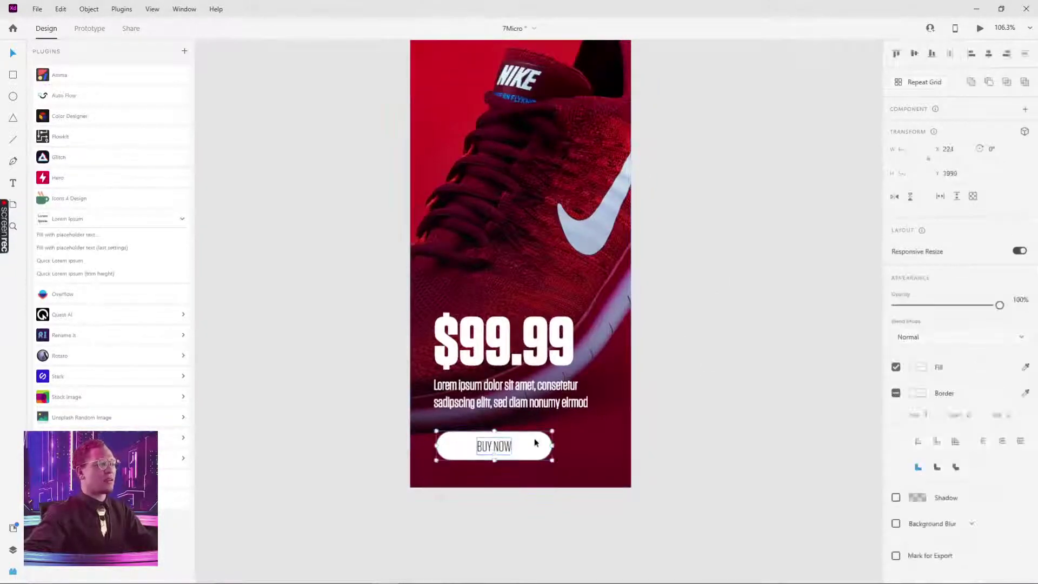
{"action": "left_click_drag", "start_coordinate": [527, 451], "coordinate": [524, 443]}
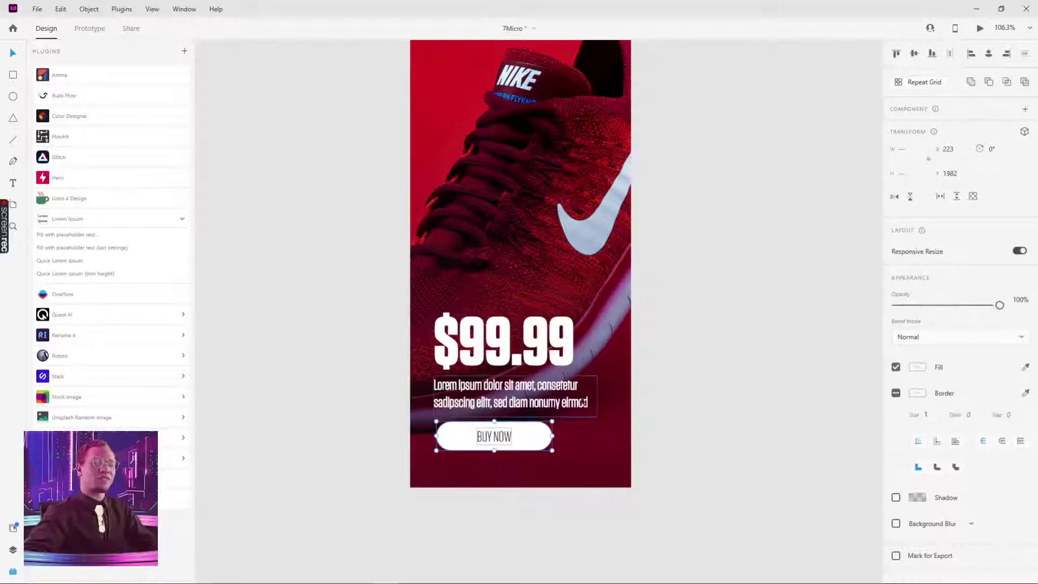
{"action": "left_click", "coordinate": [706, 381]}
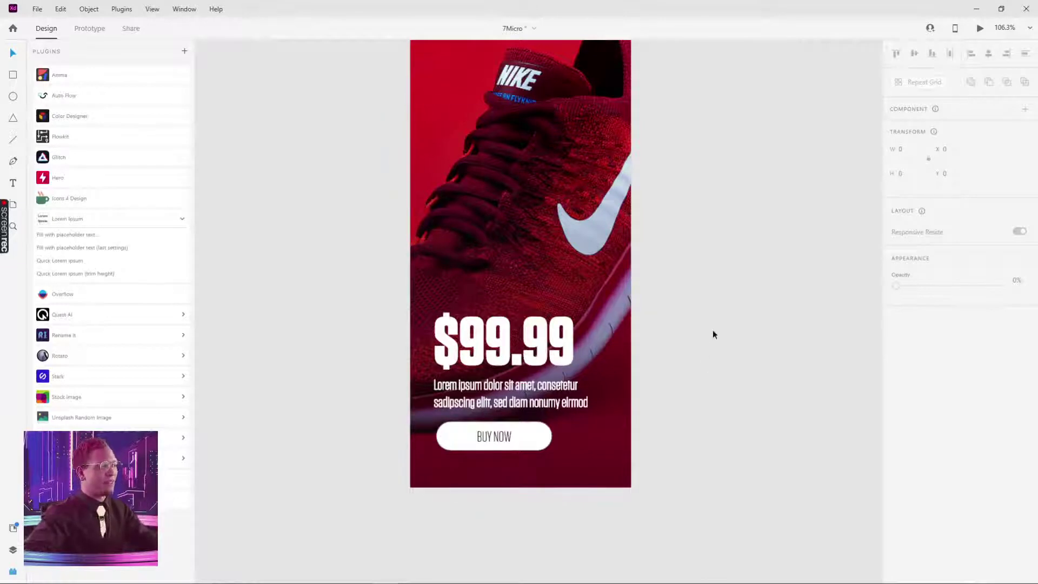
- Shift the button and its BUY NOW label to X 219, aligning them with the left edge of the price and description
{"action": "left_click", "coordinate": [508, 449]}
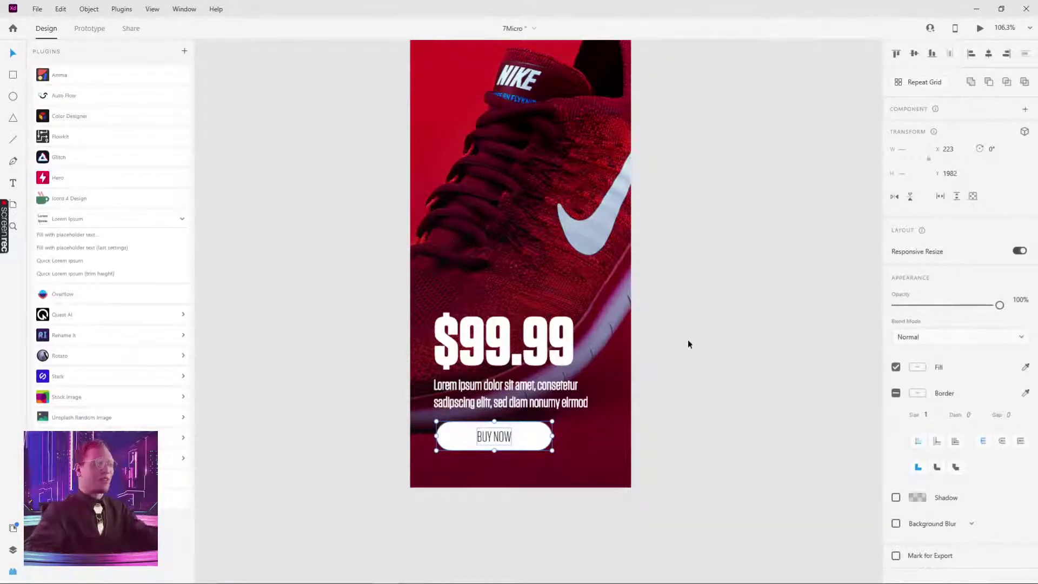
{"action": "left_click", "coordinate": [685, 325]}
{"action": "double_click", "coordinate": [494, 437]}
{"action": "left_click", "coordinate": [532, 442]}
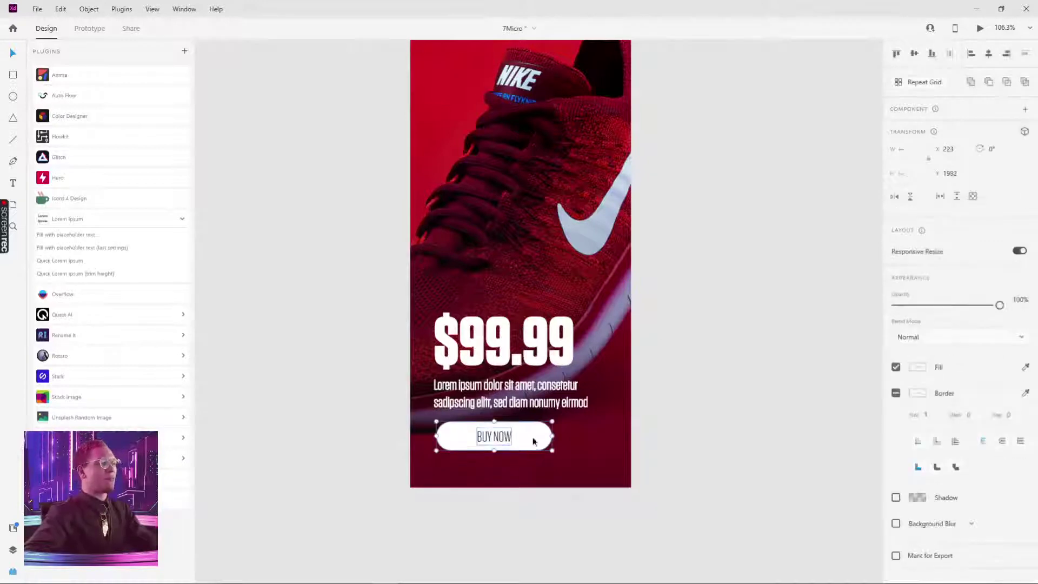
{"action": "left_click_drag", "start_coordinate": [531, 445], "coordinate": [528, 445]}
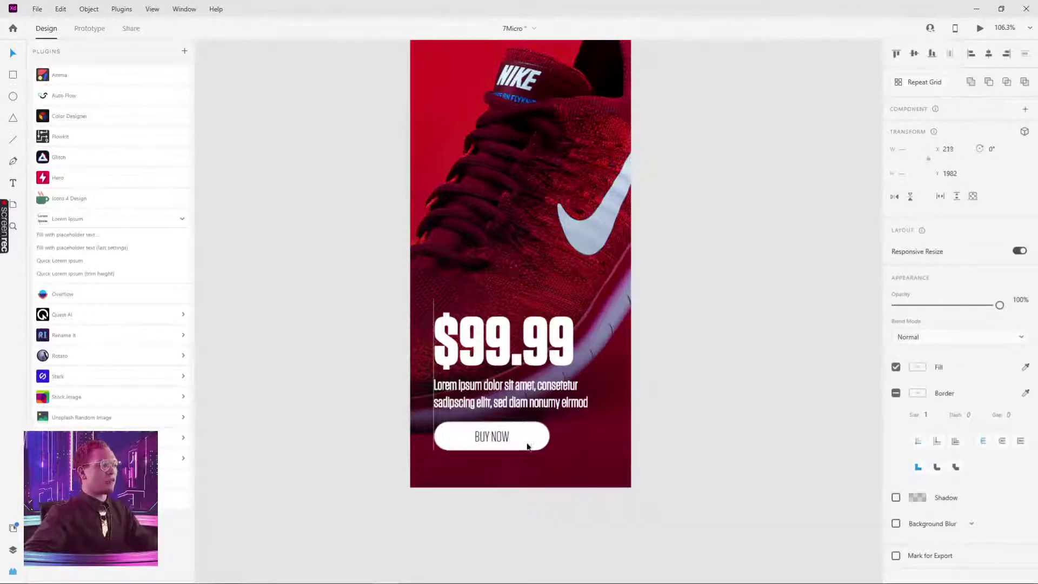
- Remove the white border from the description text and shorten its text box to a height of 64
{"action": "left_click", "coordinate": [545, 393]}
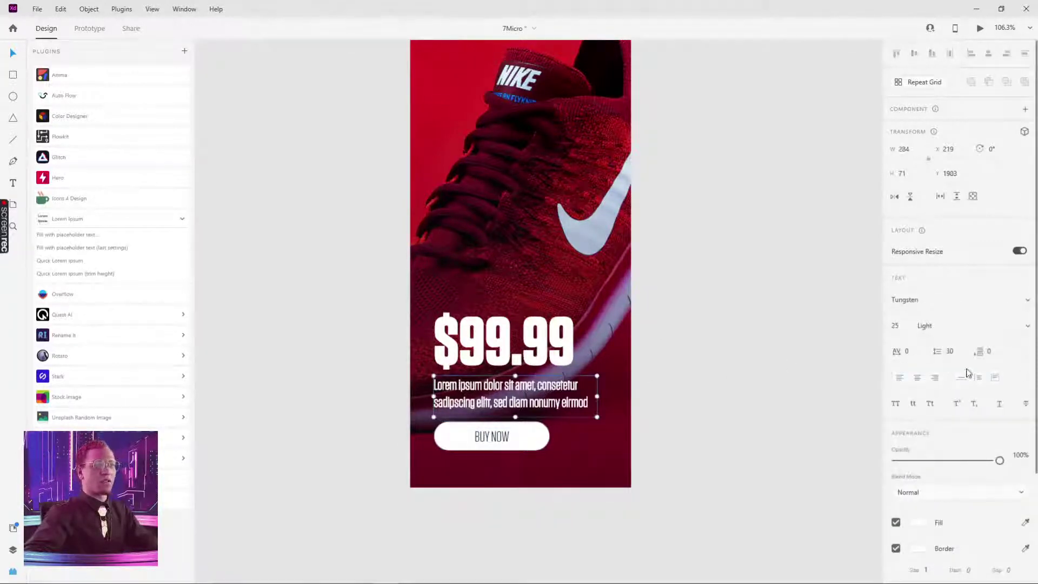
{"action": "left_click", "coordinate": [773, 501]}
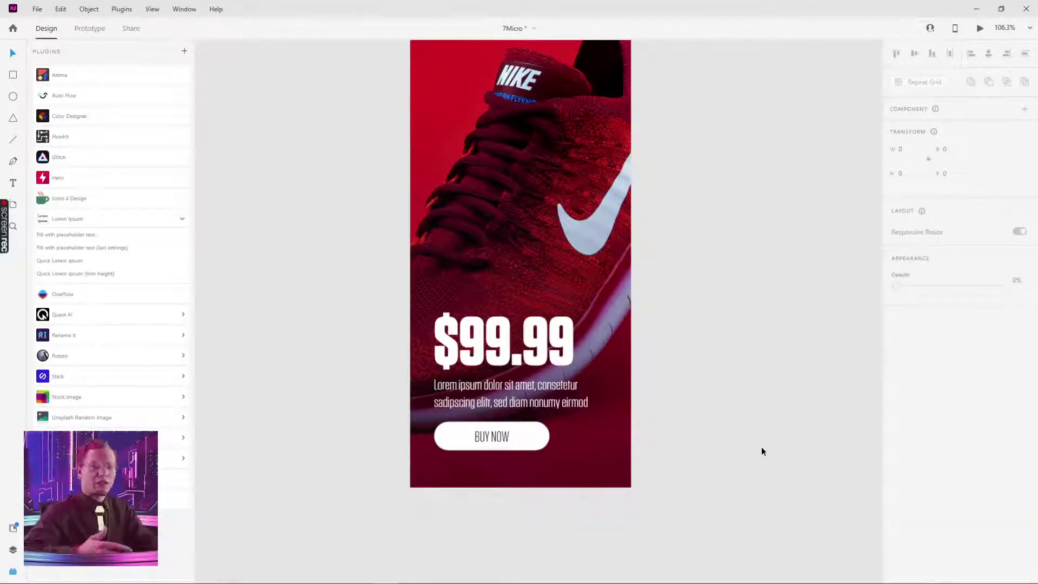
{"action": "left_click", "coordinate": [507, 398]}
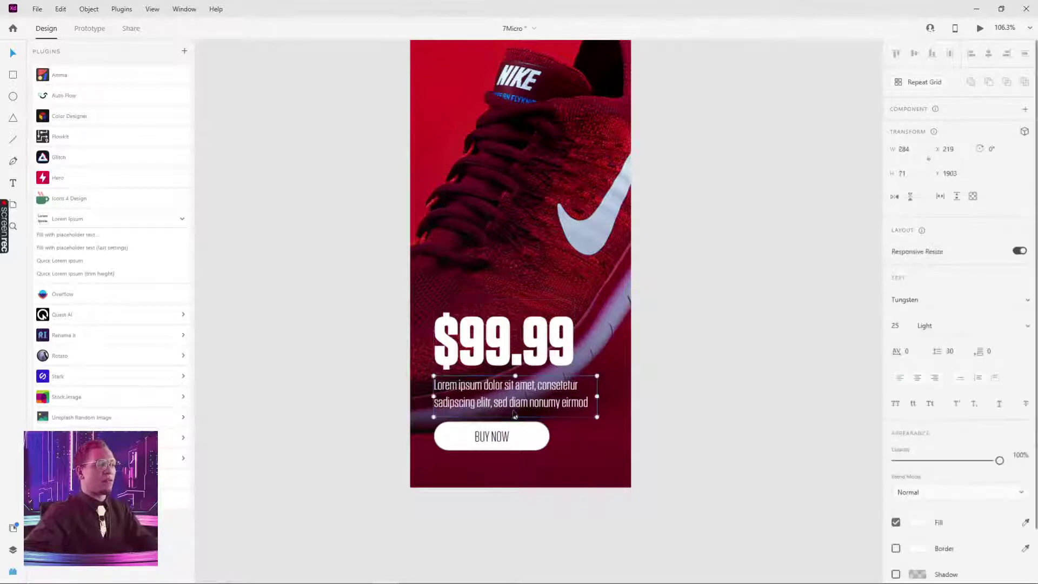
{"action": "left_click_drag", "start_coordinate": [515, 417], "coordinate": [517, 413]}
{"action": "left_click", "coordinate": [681, 418]}
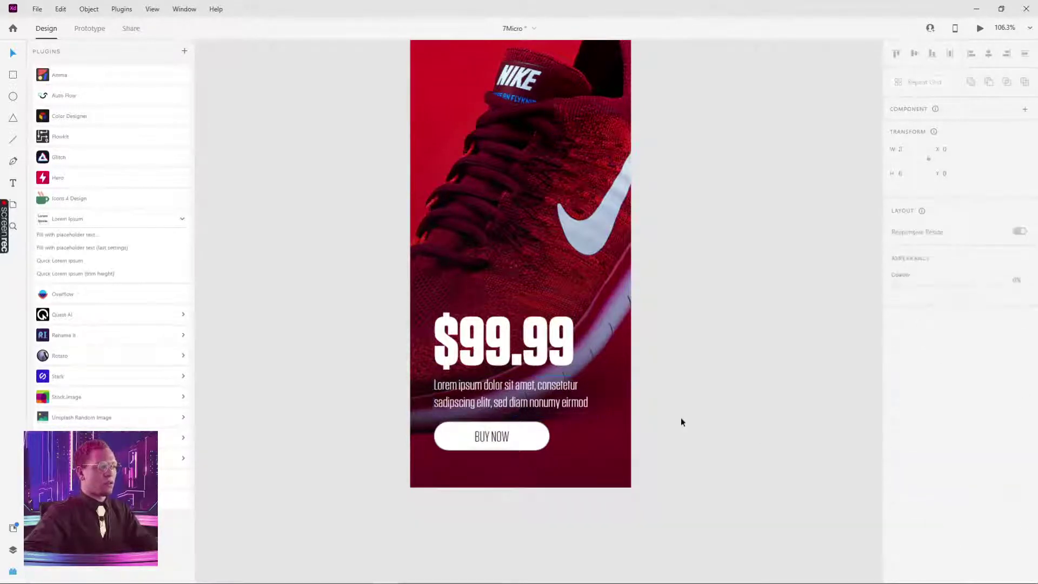
{"action": "left_click", "coordinate": [492, 436]}
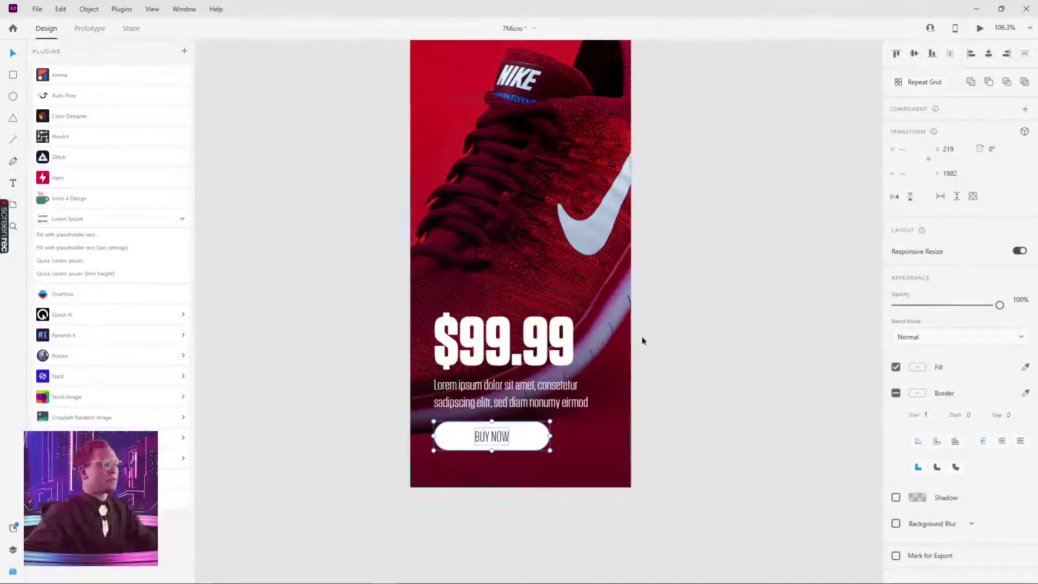
{"action": "left_click", "coordinate": [659, 329]}
{"action": "left_click_drag", "start_coordinate": [787, 275], "coordinate": [758, 335]}
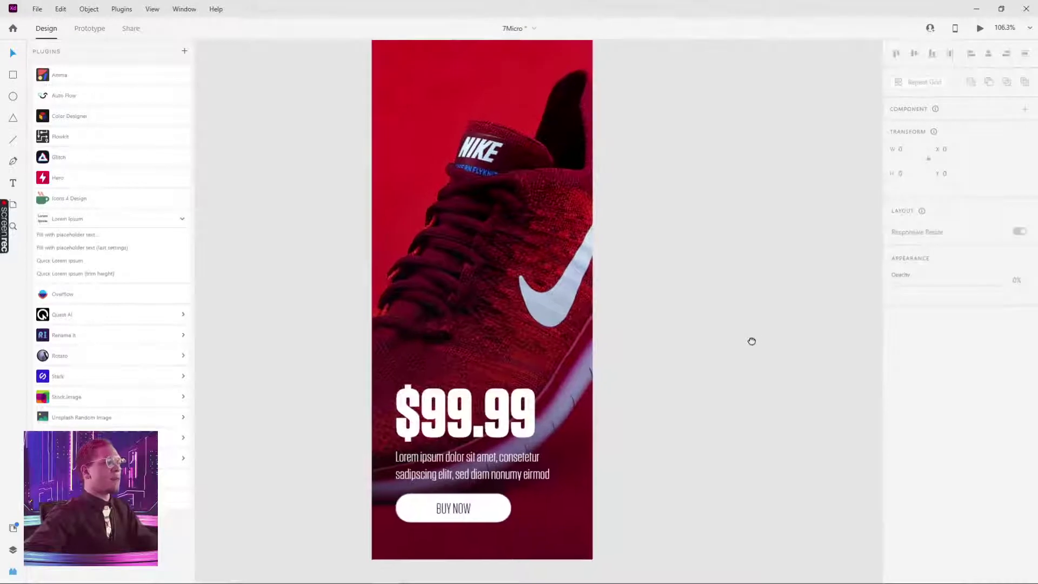
{"action": "scroll", "coordinate": [742, 326], "scroll_direction": "down", "scroll_amount": 5}
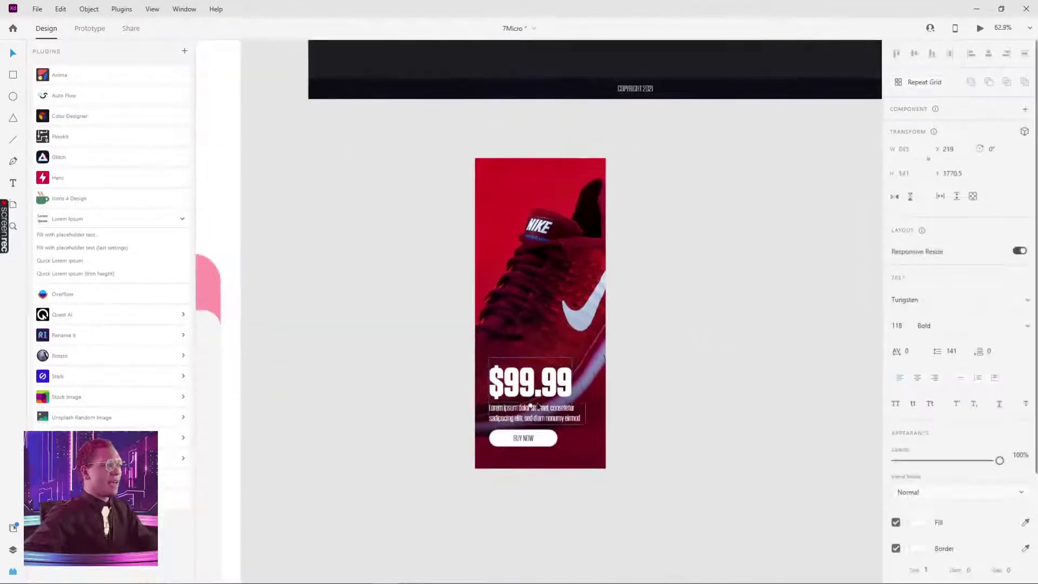
{"action": "left_click", "coordinate": [535, 418]}
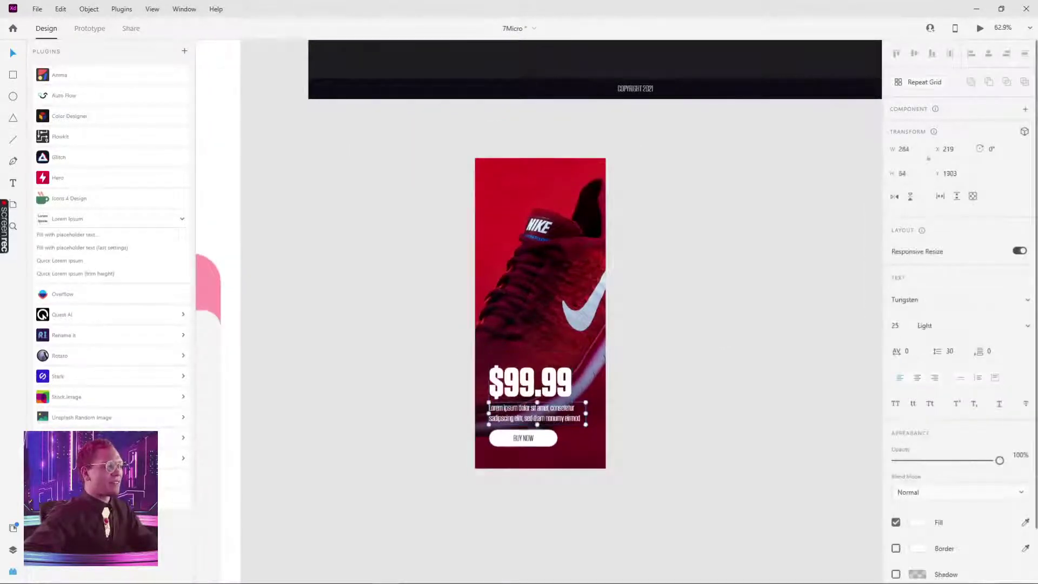
- Set the BUY NOW label's font weight to Bold and recenter it in the white button
{"action": "scroll", "coordinate": [524, 438], "scroll_direction": "up", "scroll_amount": 5}
{"action": "left_click", "coordinate": [529, 440]}
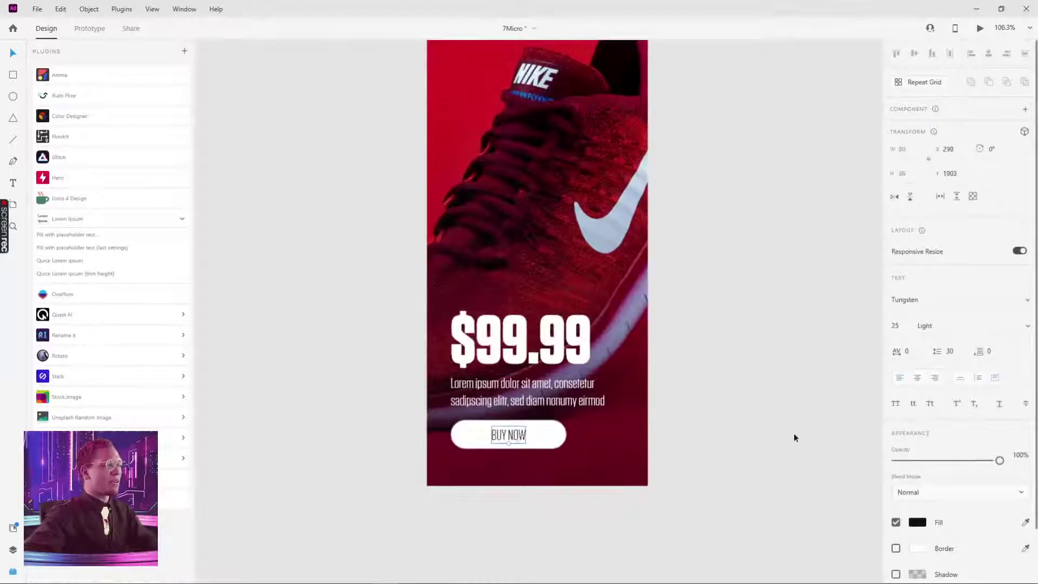
{"action": "left_click", "coordinate": [1027, 327]}
{"action": "left_click", "coordinate": [954, 362]}
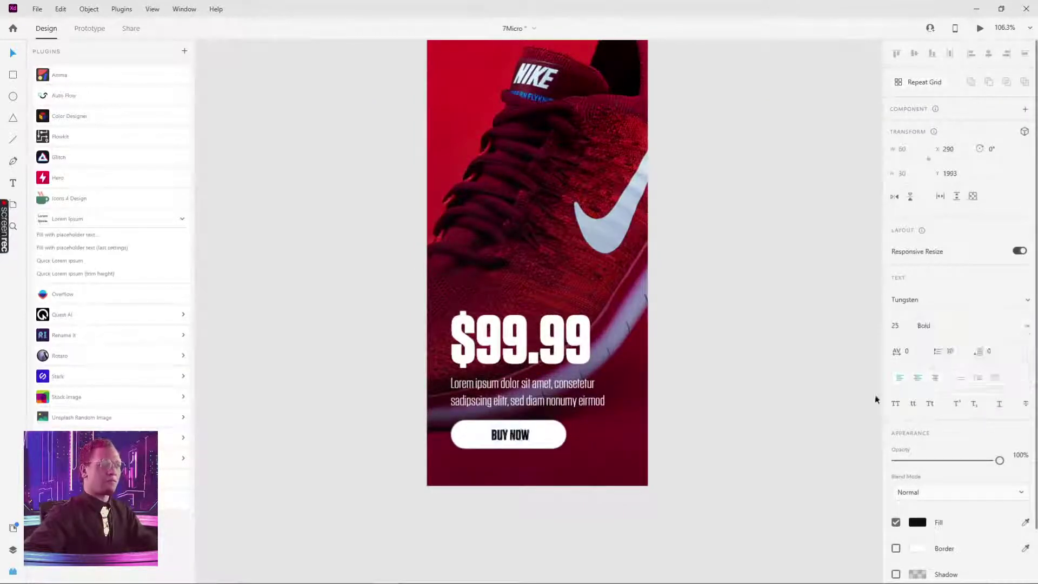
{"action": "left_click", "coordinate": [519, 437]}
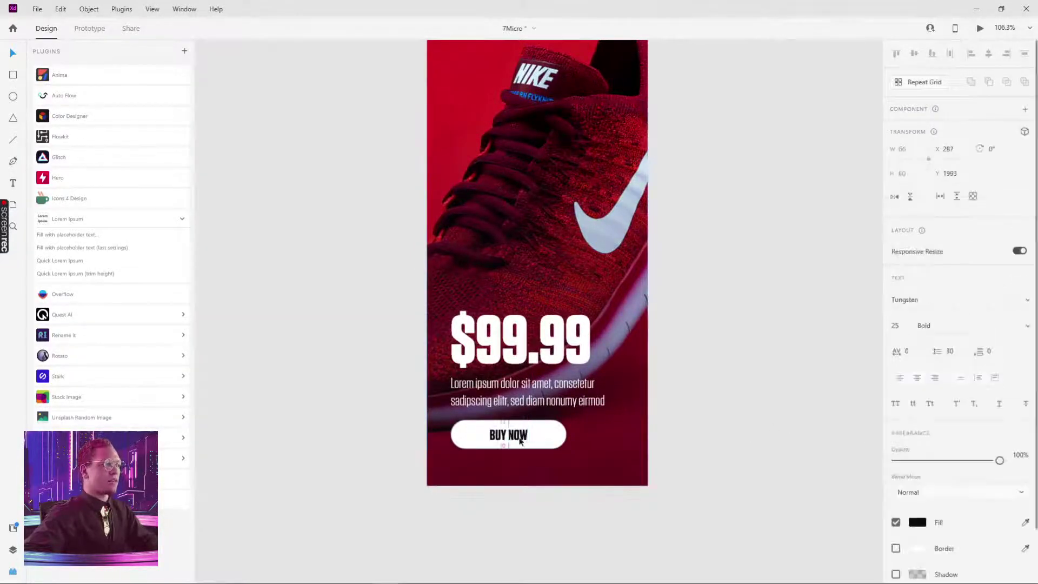
- Widen the white button to 273 and narrow the description's text box to the same 273 width
{"action": "key", "text": "Escape"}
{"action": "key", "text": "Escape"}
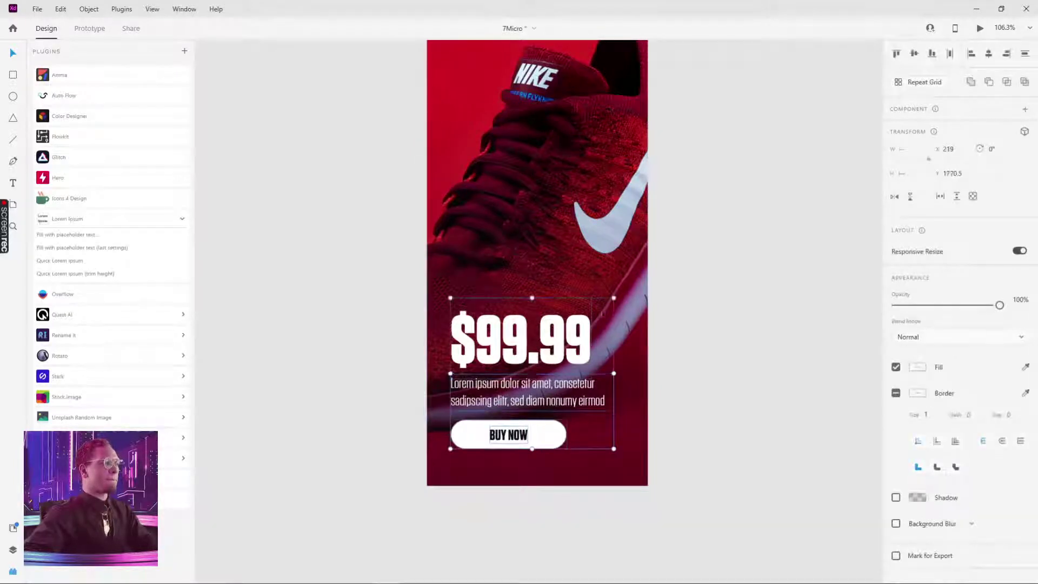
{"action": "scroll", "coordinate": [722, 257], "scroll_direction": "down", "scroll_amount": 3}
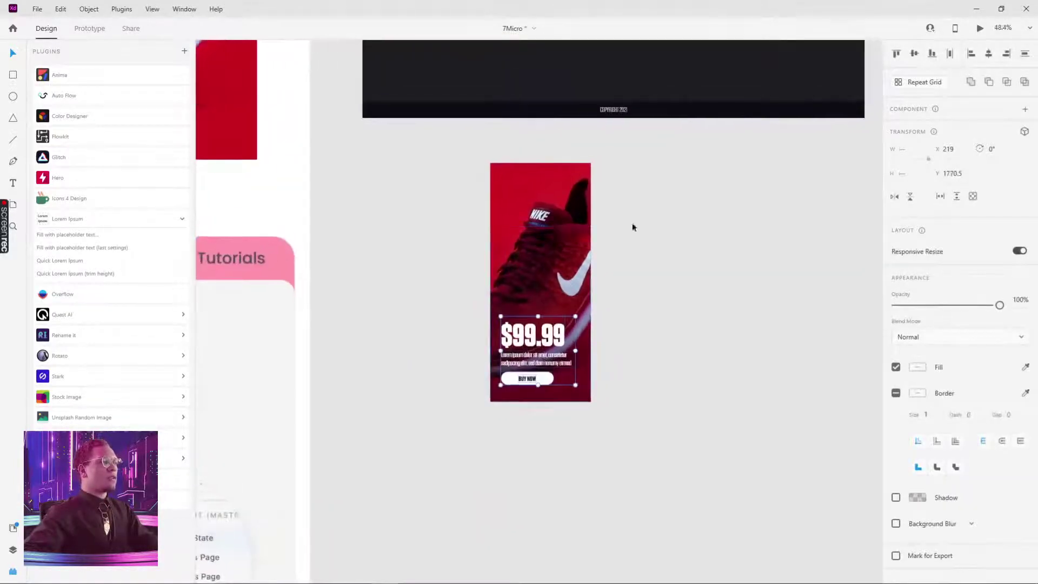
{"action": "left_click_drag", "start_coordinate": [677, 270], "coordinate": [554, 171]}
{"action": "left_click_drag", "start_coordinate": [554, 271], "coordinate": [415, 424]}
{"action": "left_click", "coordinate": [532, 346]}
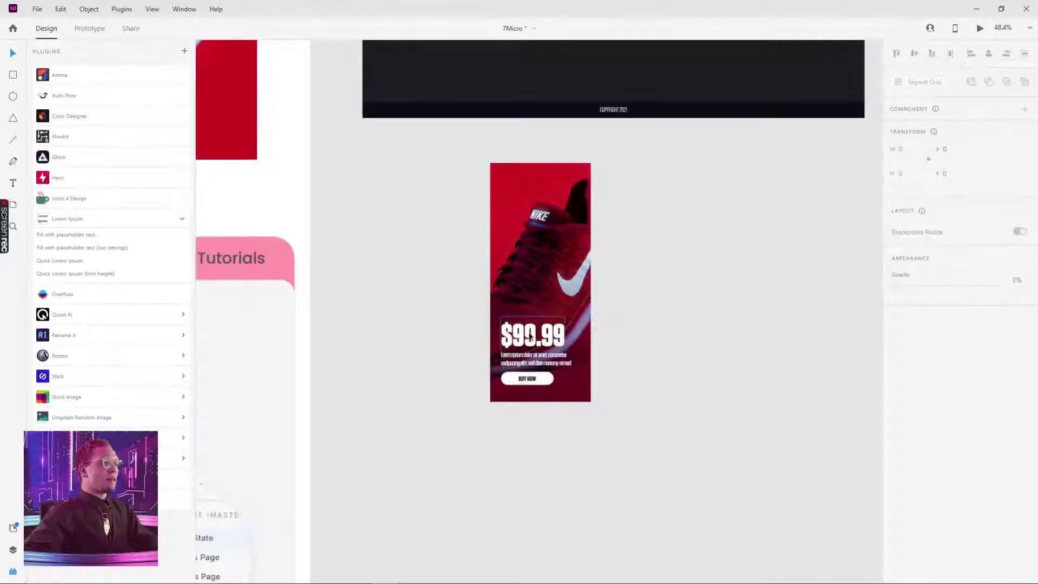
{"action": "left_click", "coordinate": [551, 380]}
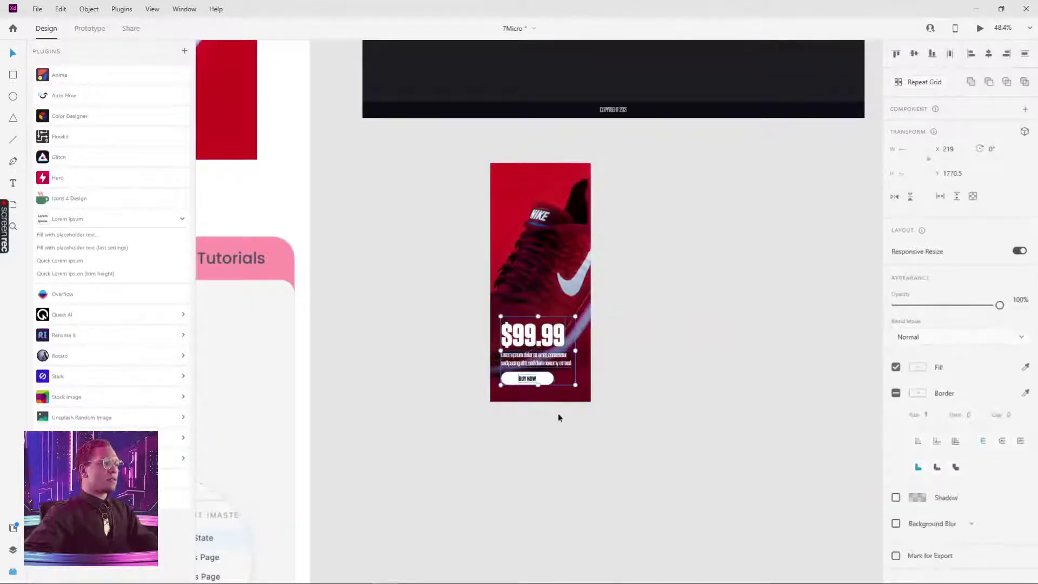
{"action": "left_click_drag", "start_coordinate": [556, 378], "coordinate": [578, 379]}
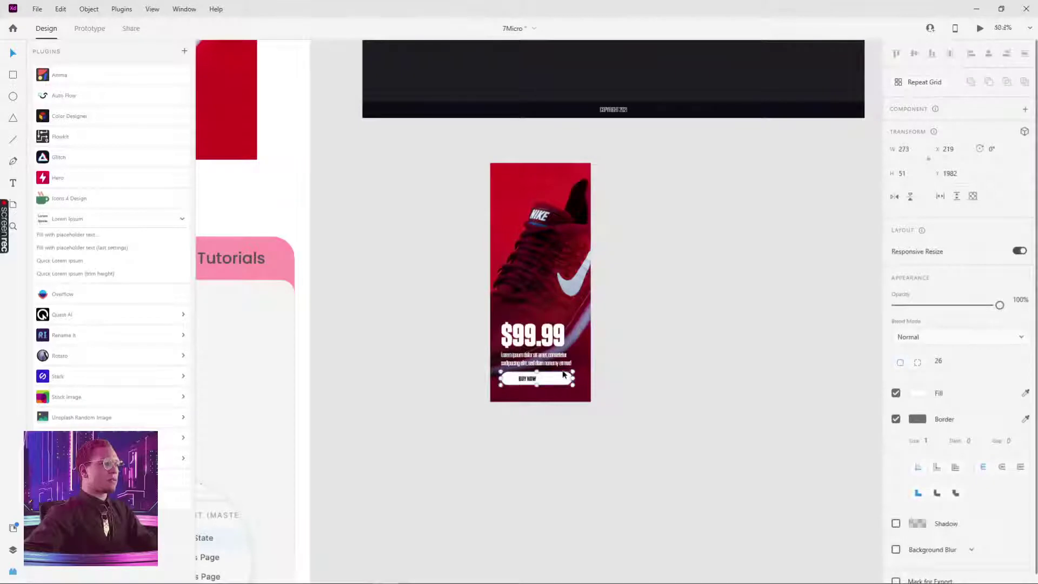
{"action": "left_click", "coordinate": [562, 361]}
{"action": "scroll", "coordinate": [563, 370], "scroll_direction": "up", "scroll_amount": 5}
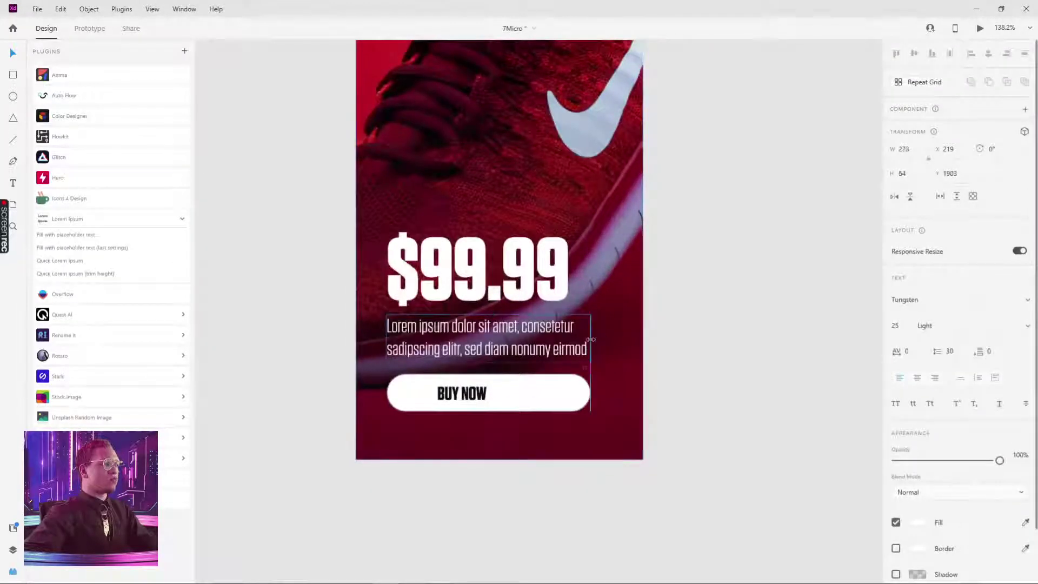
- Recenter the BUY NOW label in the widened button, and group the price, description, button and label
{"action": "left_click", "coordinate": [507, 406]}
{"action": "double_click", "coordinate": [473, 400]}
{"action": "left_click_drag", "start_coordinate": [473, 400], "coordinate": [499, 400]}
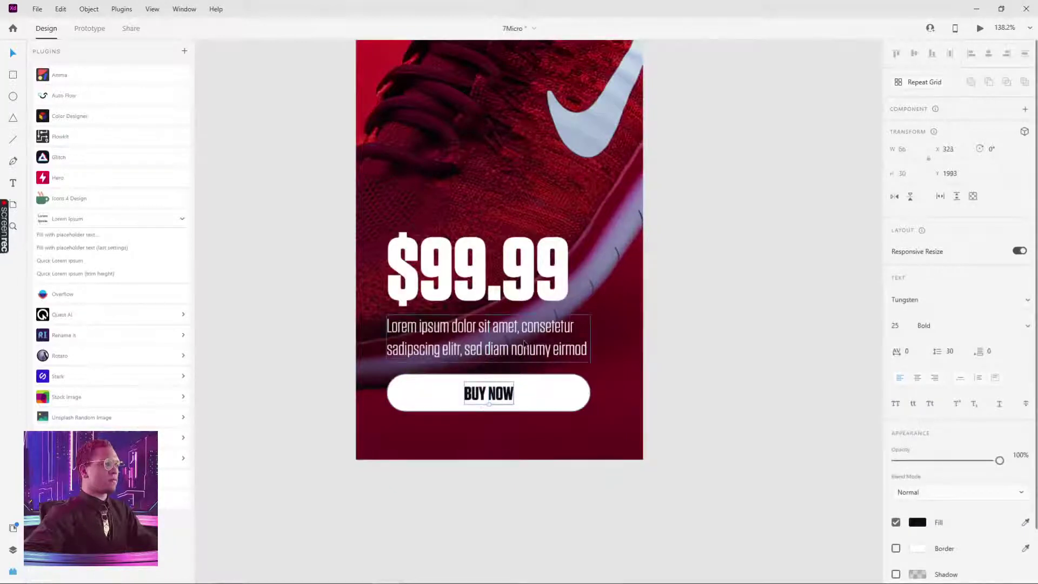
{"action": "left_click", "coordinate": [552, 357]}
{"action": "key", "text": "ctrl+g"}
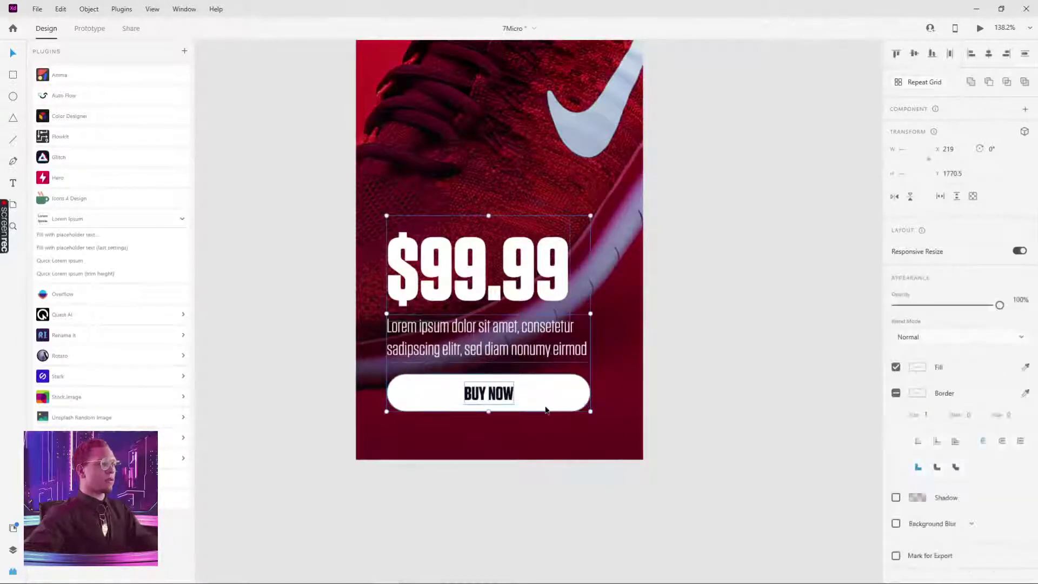
- Try to center the price, description and button group horizontally on the card
{"action": "scroll", "coordinate": [735, 244], "scroll_direction": "down", "scroll_amount": 3}
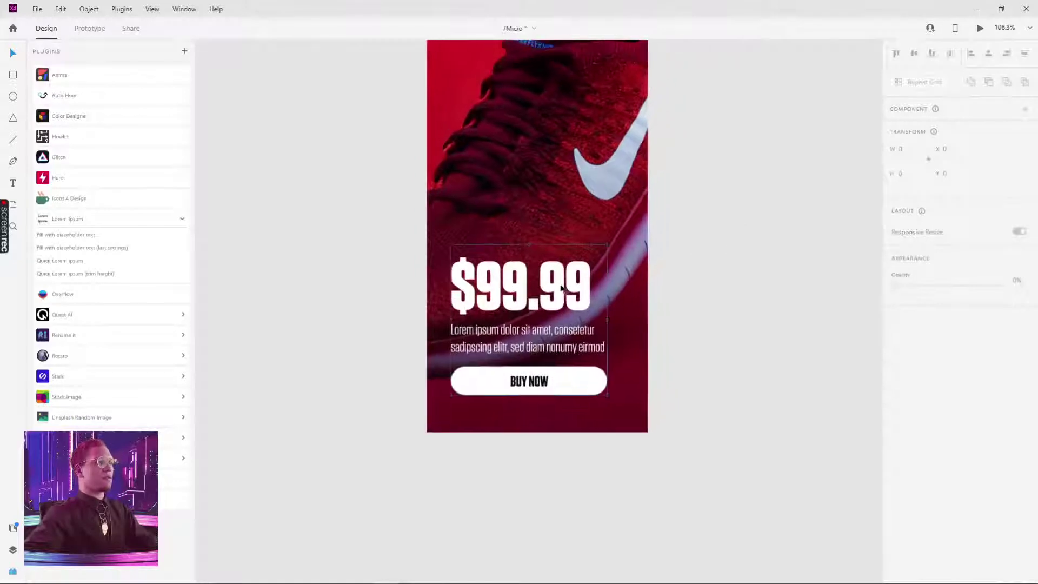
{"action": "key", "text": "shift+c"}
{"action": "scroll", "coordinate": [632, 274], "scroll_direction": "up", "scroll_amount": 3}
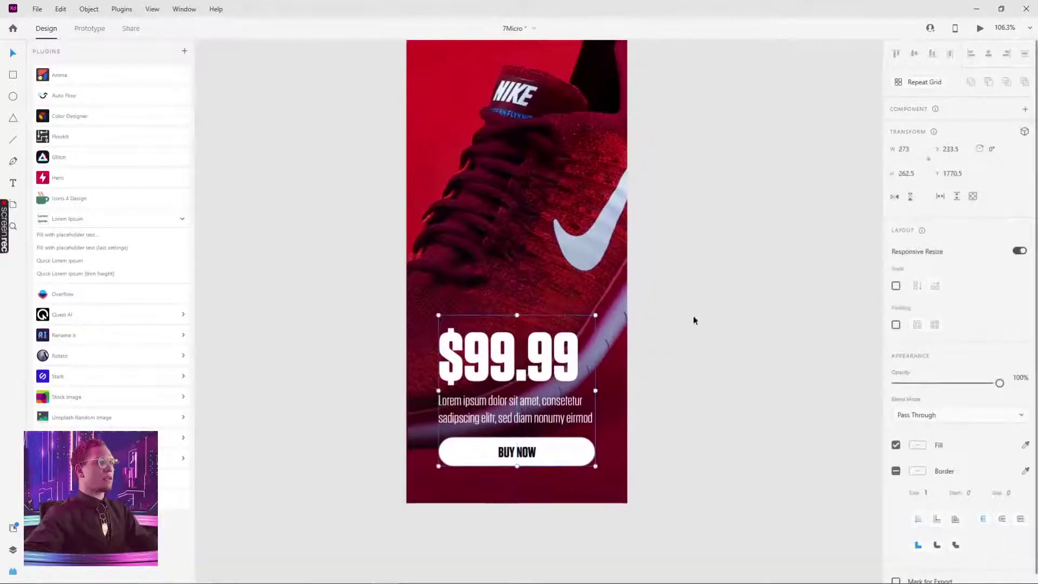
{"action": "key", "text": "ctrl+z"}
{"action": "left_click", "coordinate": [673, 342]}
- Shorten the white button slightly from its right end and recenter the BUY NOW label within it
{"action": "scroll", "coordinate": [669, 453], "scroll_direction": "down", "scroll_amount": 2}
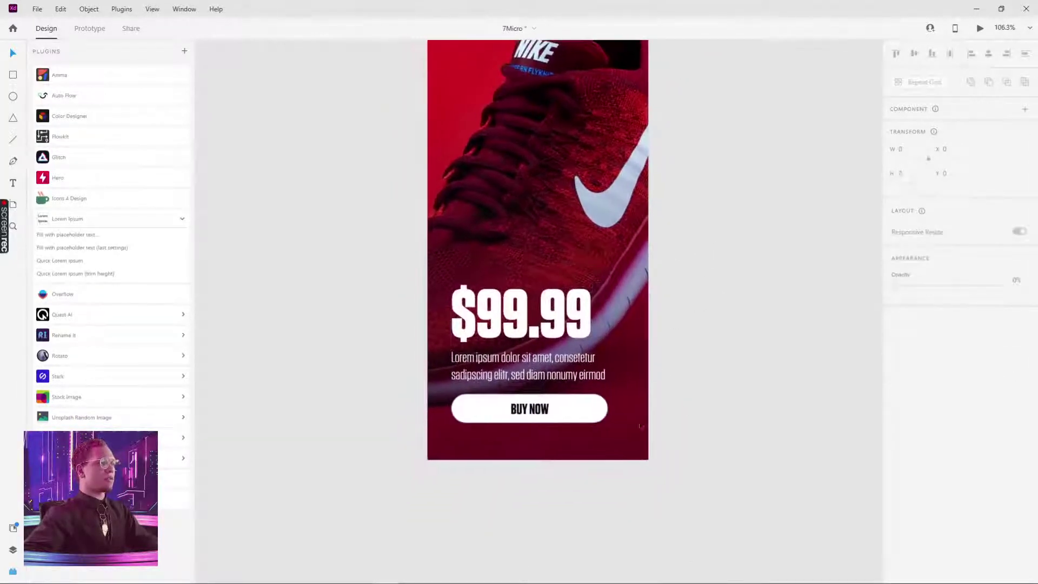
{"action": "left_click", "coordinate": [605, 414]}
{"action": "left_click_drag", "start_coordinate": [605, 413], "coordinate": [592, 414]}
{"action": "left_click", "coordinate": [530, 416], "text": "shift"}
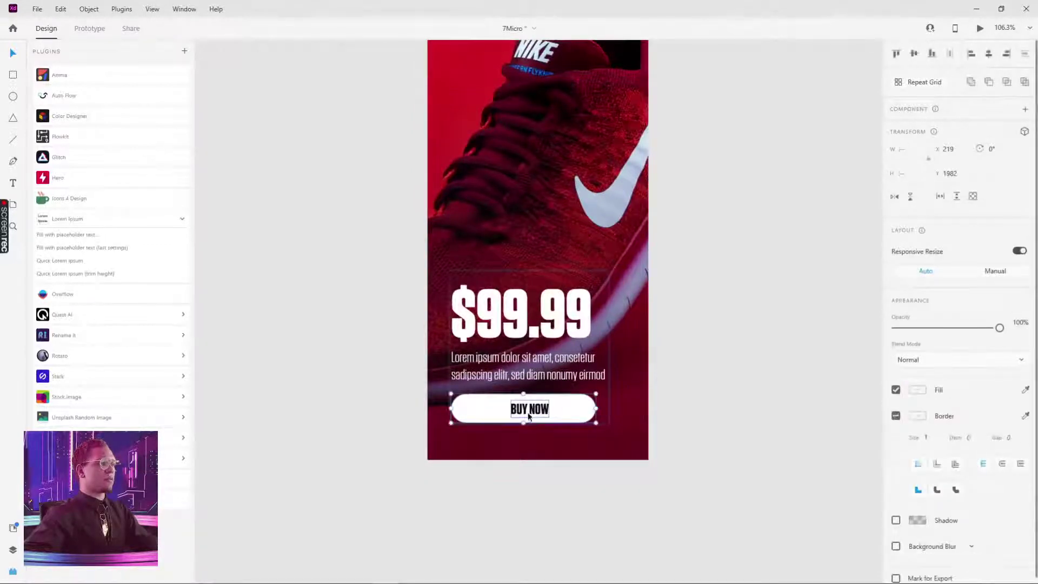
{"action": "left_click", "coordinate": [757, 212]}
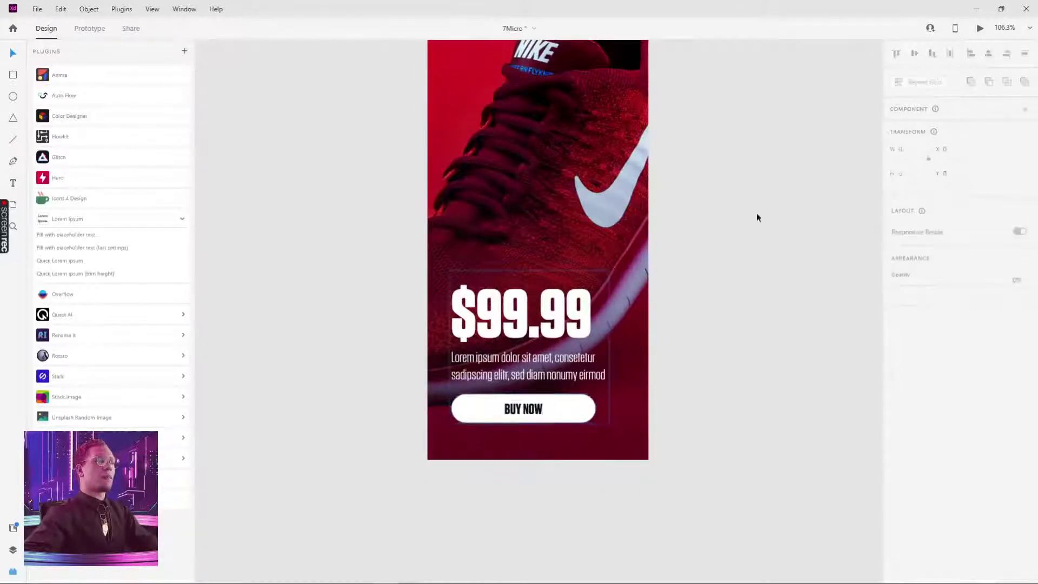
- Group the shoe photo, overlay and text content of the card and turn the whole card into a component
{"action": "scroll", "coordinate": [772, 216], "scroll_direction": "down", "scroll_amount": 2}
{"action": "scroll", "coordinate": [683, 306], "scroll_direction": "down", "scroll_amount": 1}
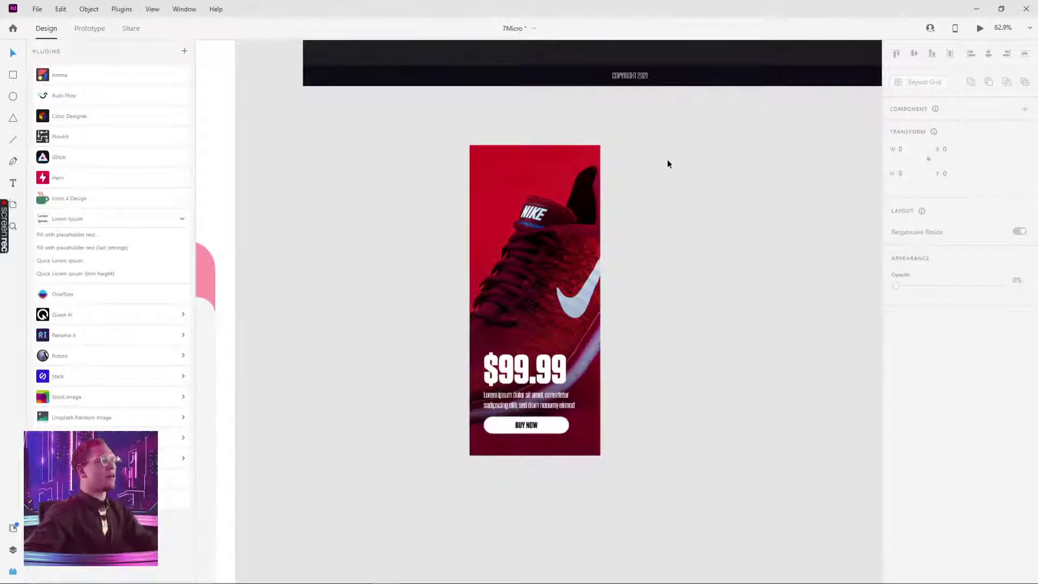
{"action": "left_click_drag", "start_coordinate": [358, 520], "coordinate": [362, 516]}
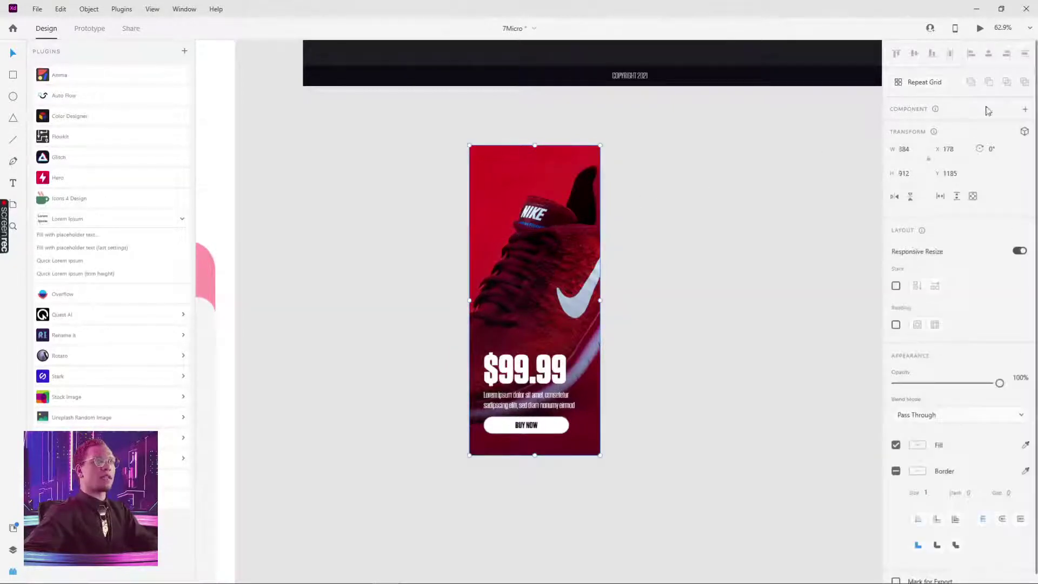
{"action": "left_click", "coordinate": [1026, 111]}
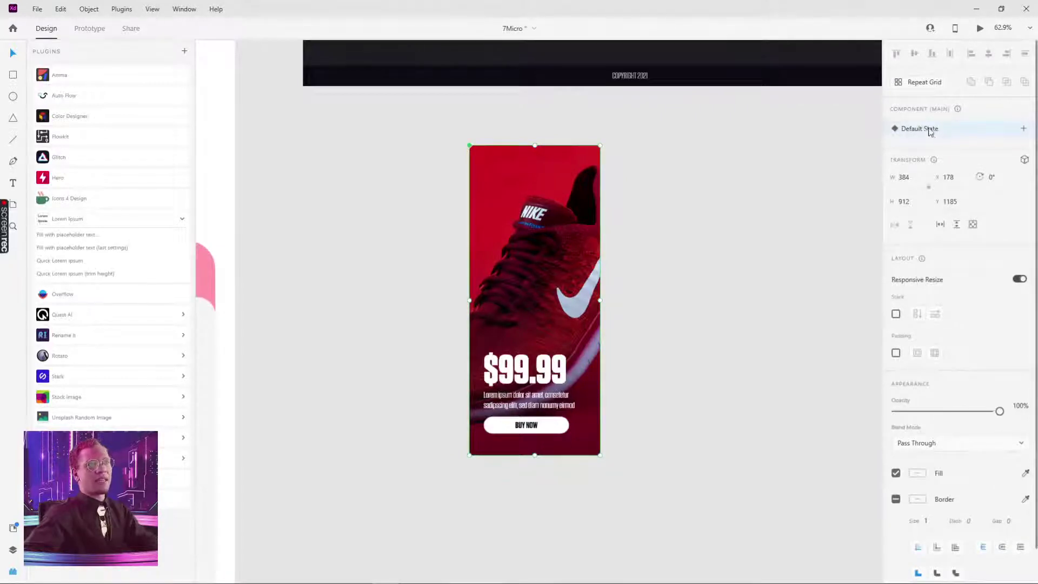
- Add a new state named hover to the card component and return to its Default State
{"action": "left_click", "coordinate": [1025, 130]}
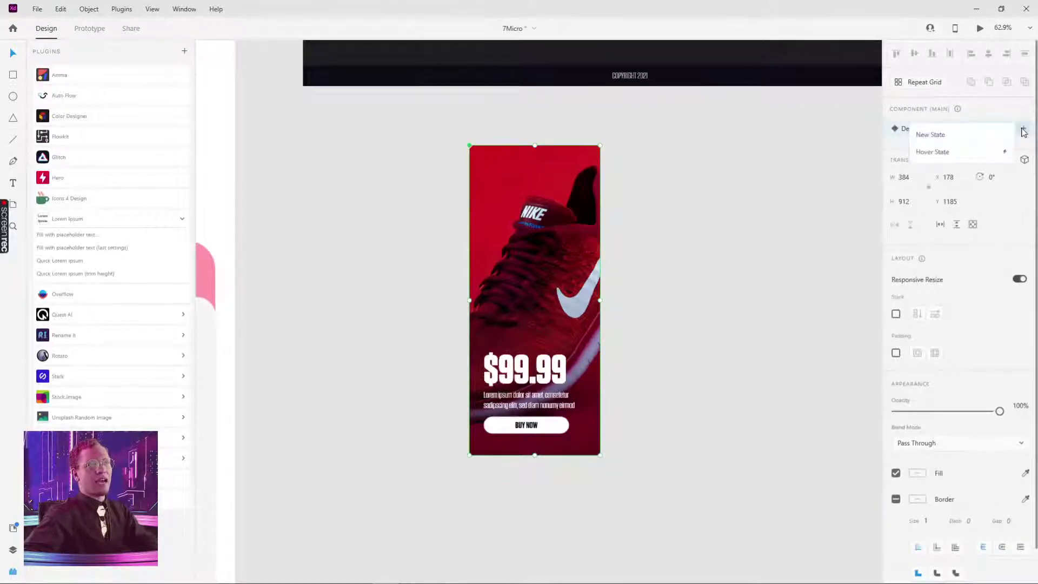
{"action": "left_click", "coordinate": [982, 139]}
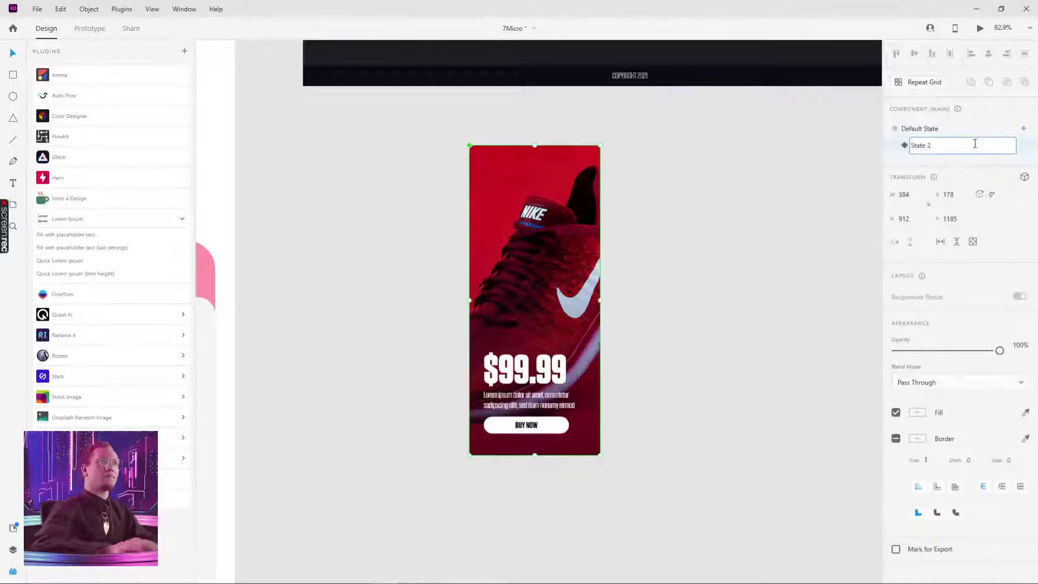
{"action": "type", "text": "Hov"}
{"action": "key", "text": "ctrl+a"}
{"action": "type", "text": "h"}
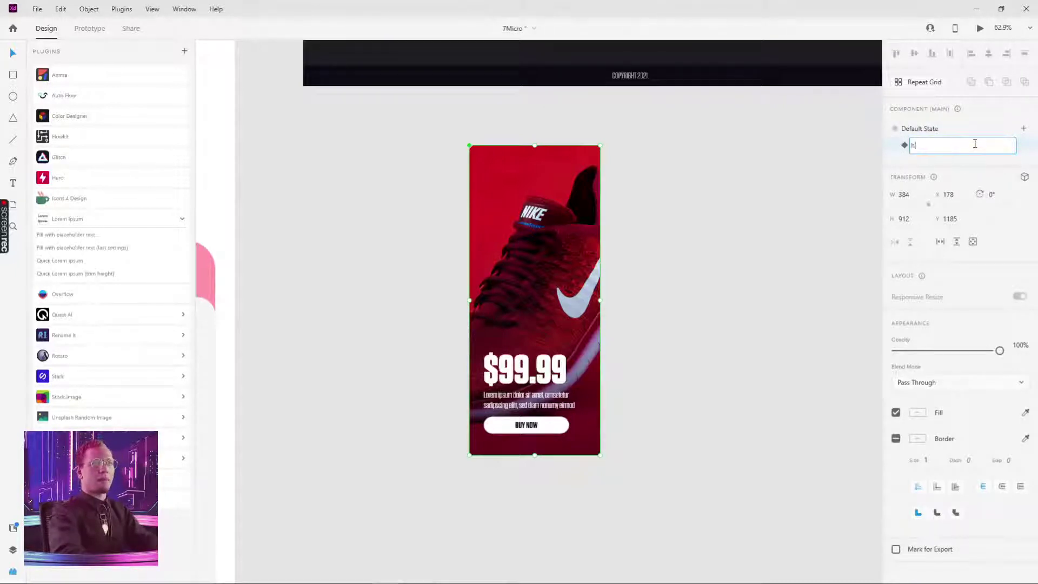
{"action": "key", "text": "Return"}
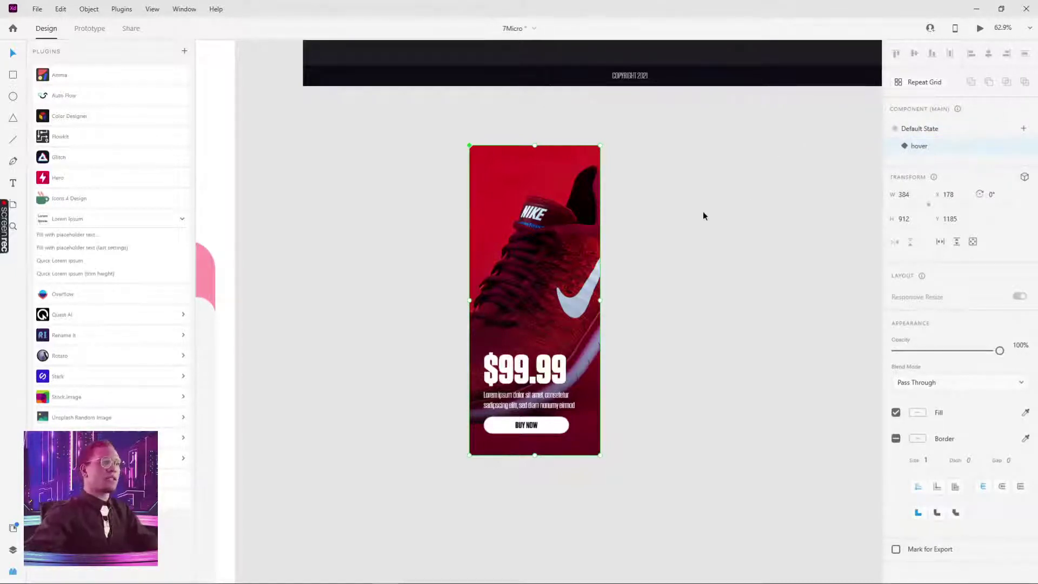
{"action": "left_click", "coordinate": [704, 211]}
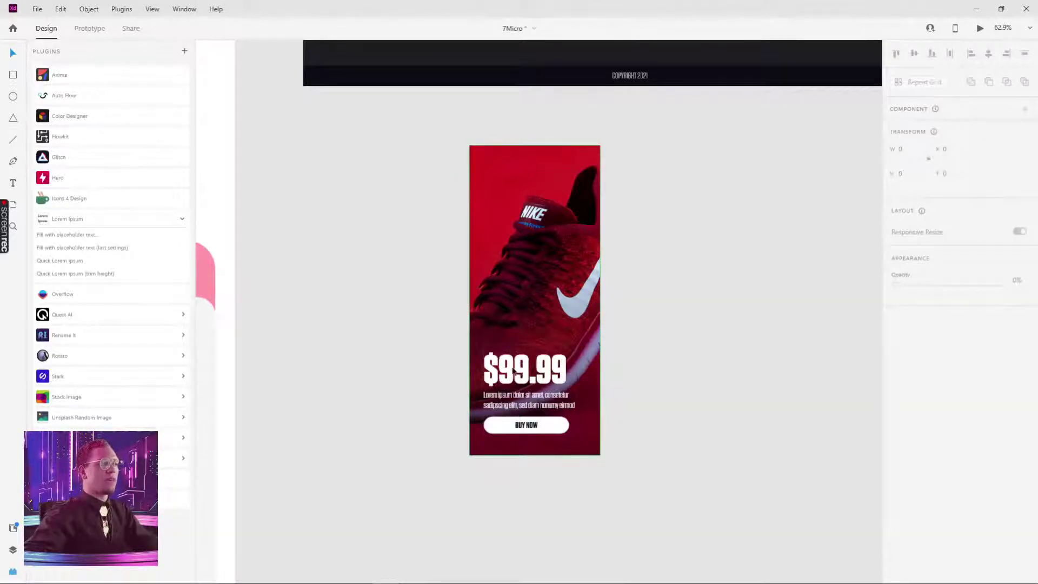
{"action": "left_click", "coordinate": [530, 271]}
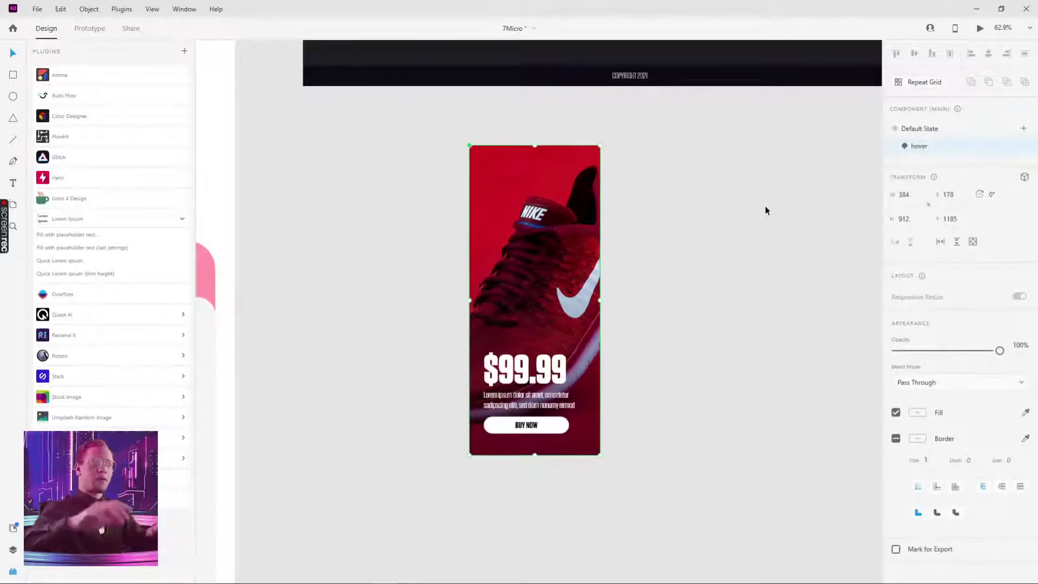
{"action": "left_click", "coordinate": [919, 130]}
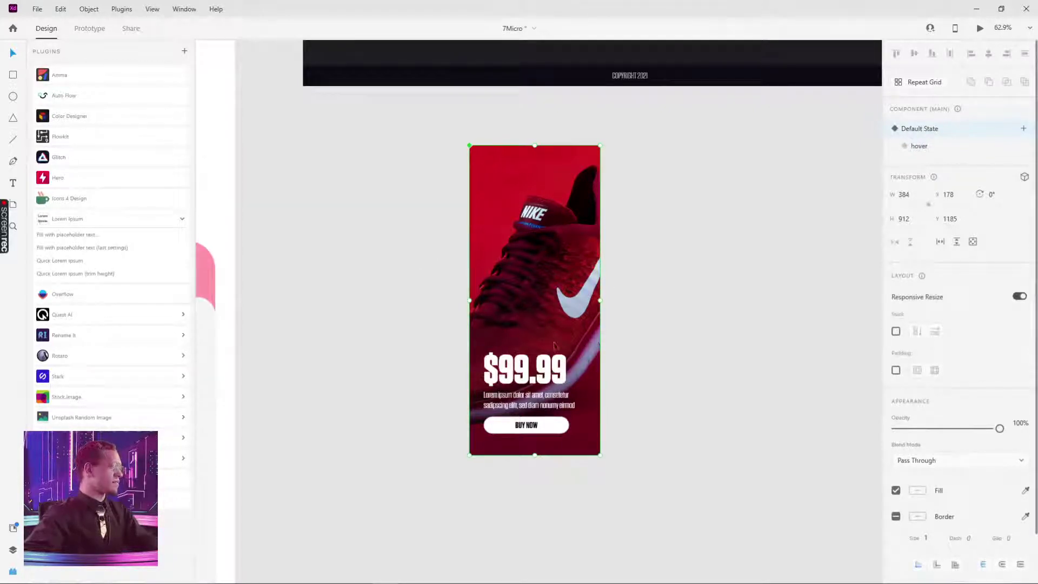
- Try to hide the price text alone in the Default State and move it down, and undo the changes
{"action": "double_click", "coordinate": [530, 373]}
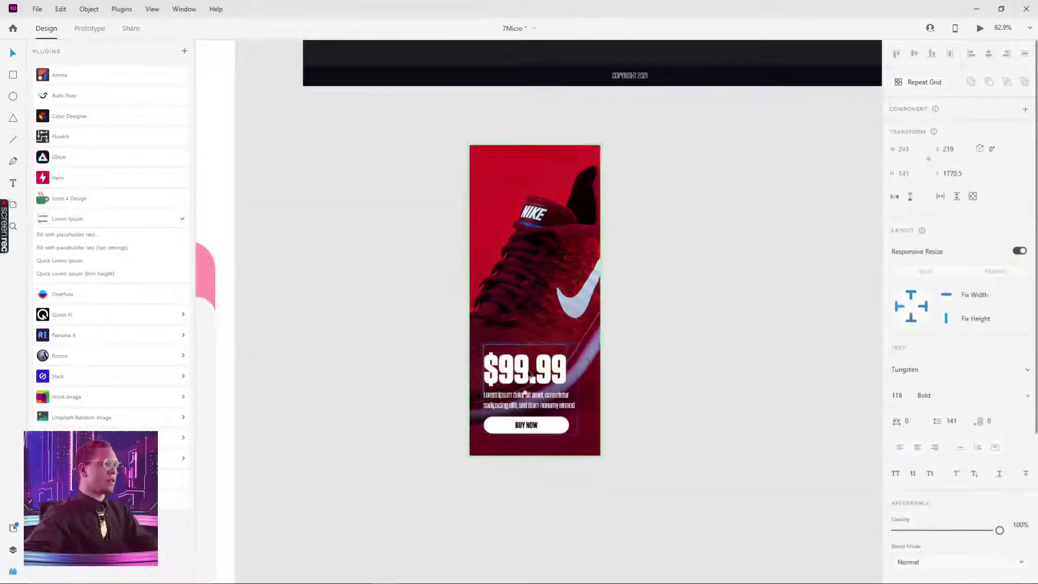
{"action": "double_click", "coordinate": [530, 373]}
{"action": "key", "text": "Escape"}
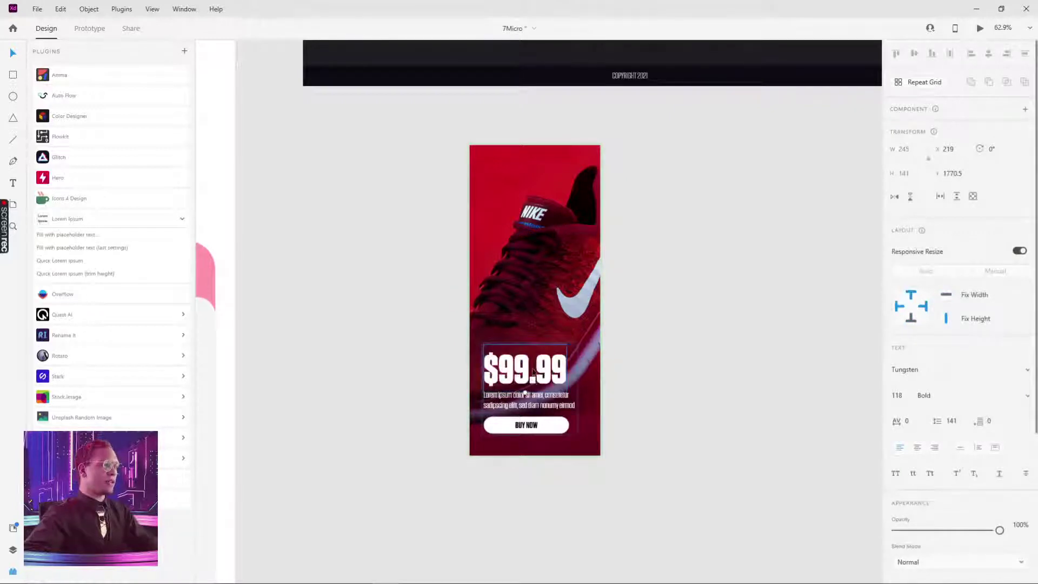
{"action": "scroll", "coordinate": [533, 373], "scroll_direction": "up", "scroll_amount": 4}
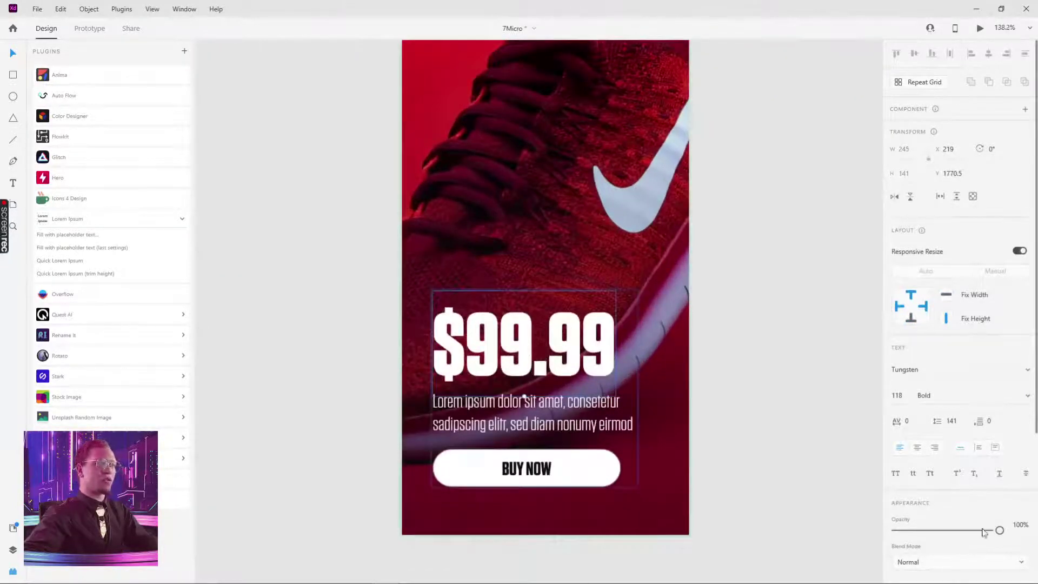
{"action": "left_click_drag", "start_coordinate": [983, 533], "coordinate": [804, 540]}
{"action": "key", "text": "Tab"}
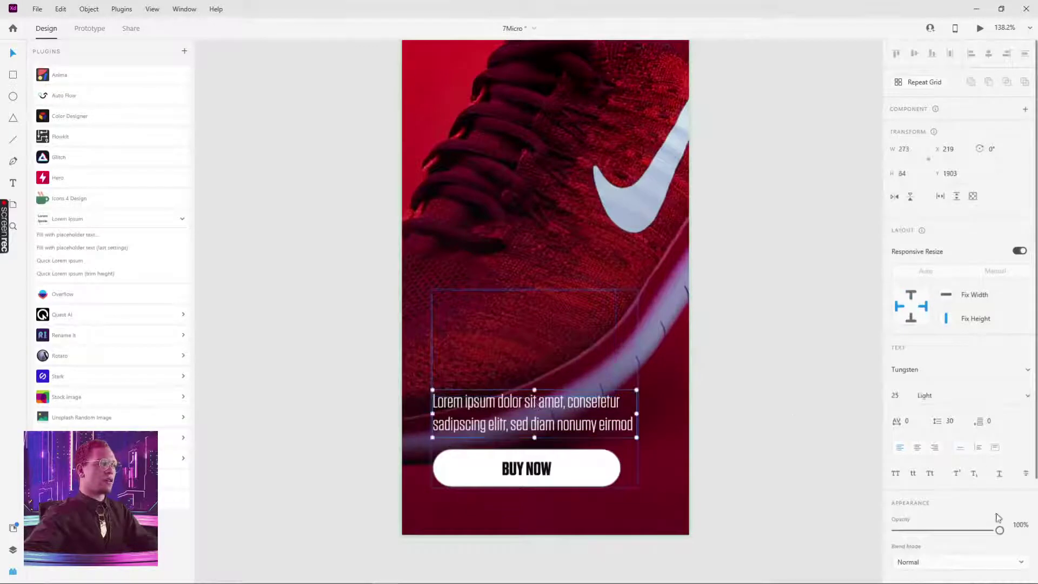
{"action": "key", "text": "ctrl+z"}
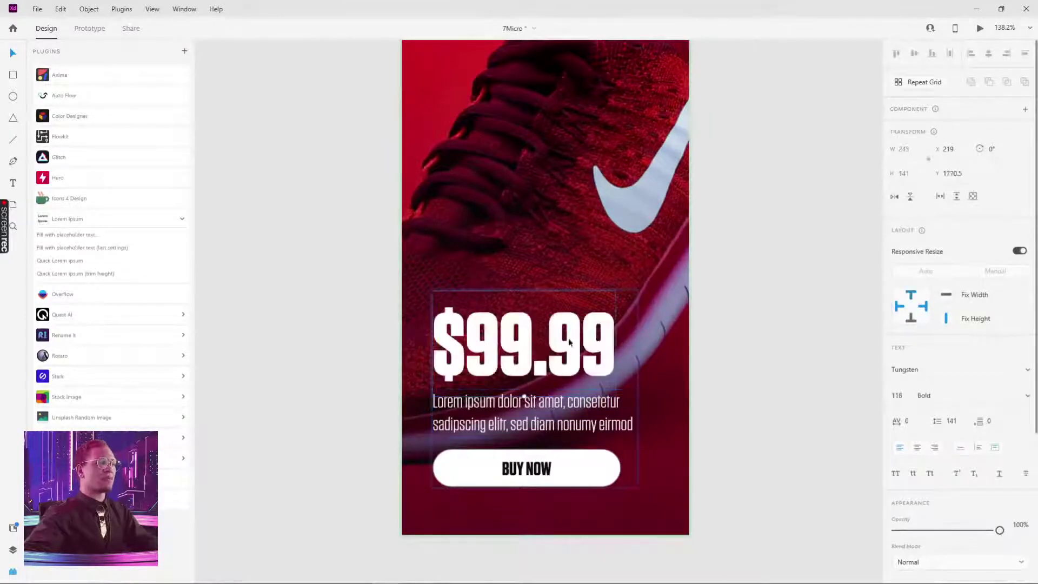
{"action": "left_click", "coordinate": [563, 357]}
{"action": "left_click_drag", "start_coordinate": [563, 362], "coordinate": [562, 338]}
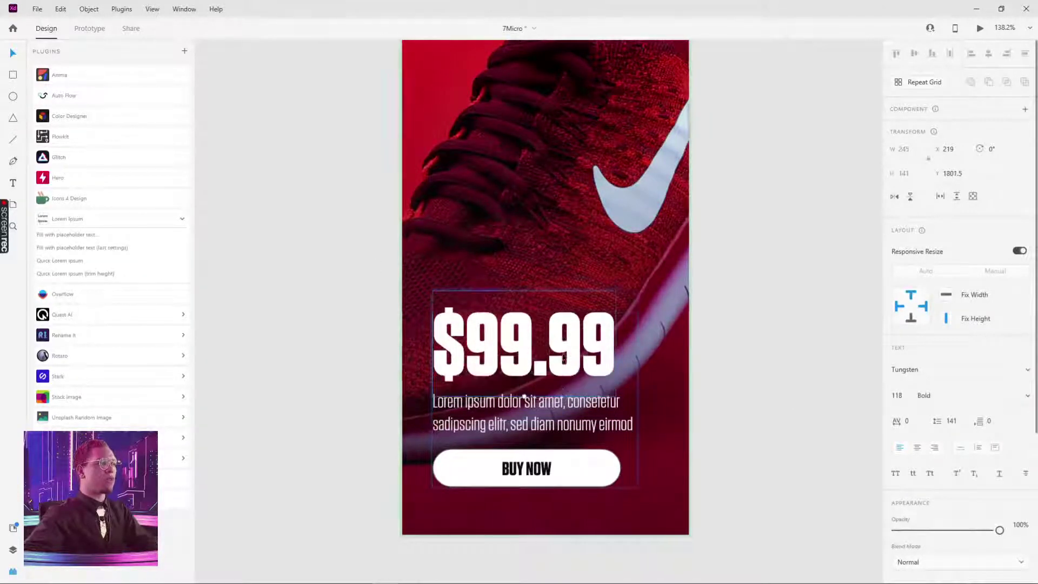
{"action": "left_click", "coordinate": [565, 384]}
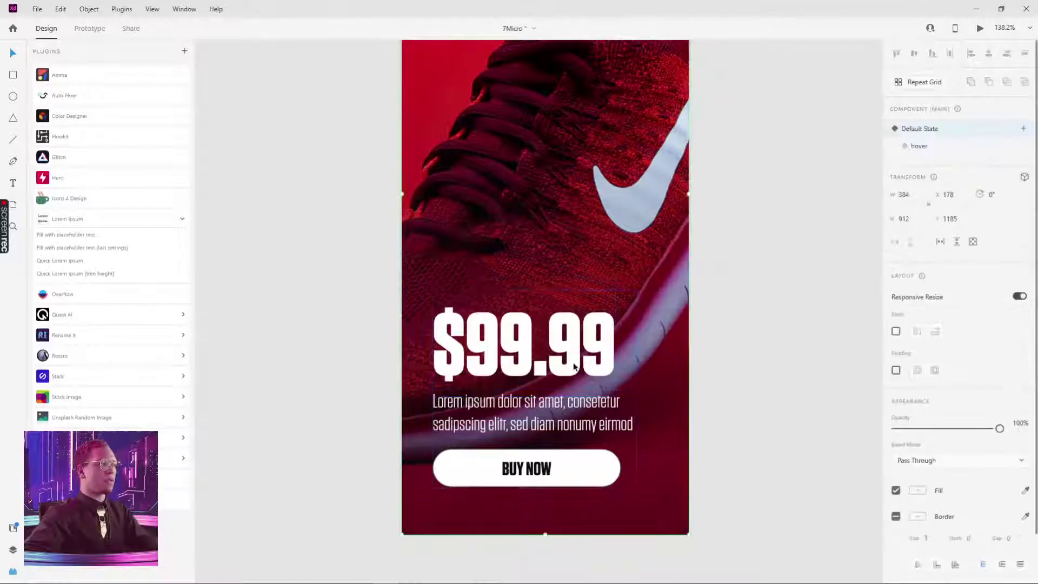
- In the Default State, move the whole price, description and button group down slightly and set its opacity to 0%
{"action": "left_click_drag", "start_coordinate": [571, 340], "coordinate": [610, 367]}
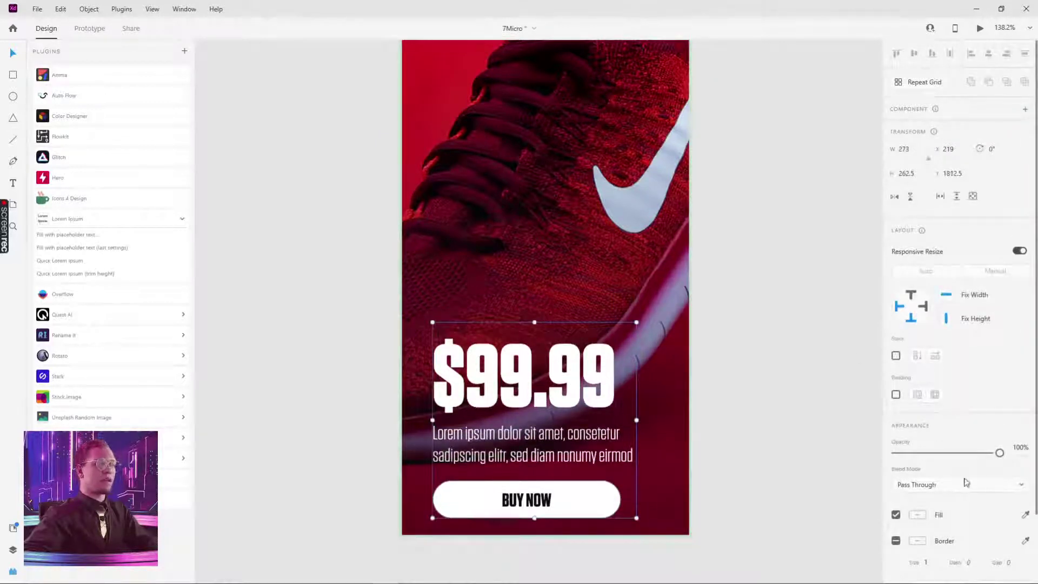
{"action": "left_click_drag", "start_coordinate": [994, 458], "coordinate": [841, 466]}
{"action": "left_click", "coordinate": [771, 357]}
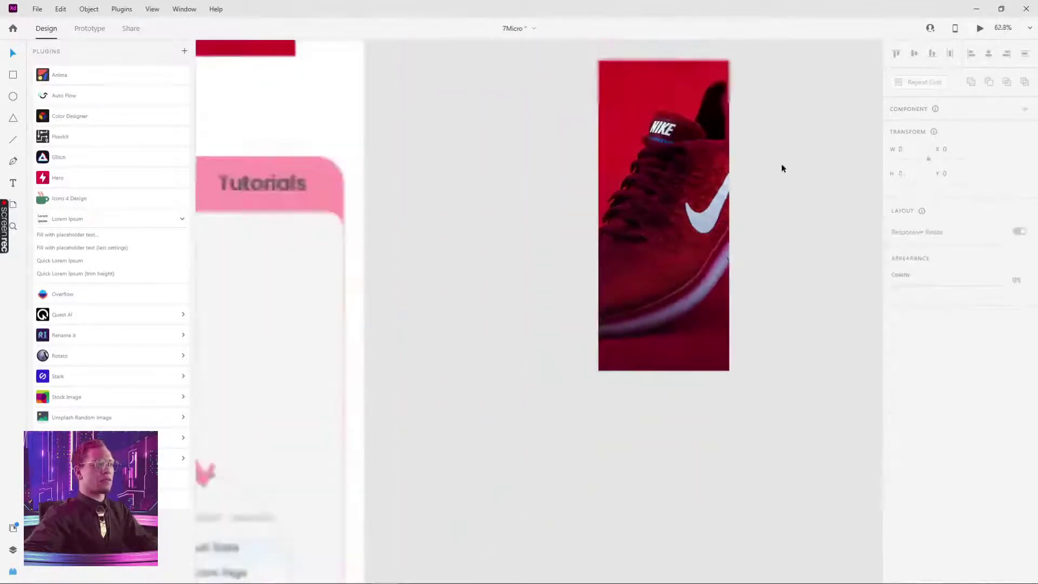
- Try placing the card over the HYPEBUYS artboard, switch it to the hover state and move it back below the artboard
{"action": "scroll", "coordinate": [550, 427], "scroll_direction": "up", "scroll_amount": 3}
{"action": "scroll", "coordinate": [551, 428], "scroll_direction": "right", "scroll_amount": 1}
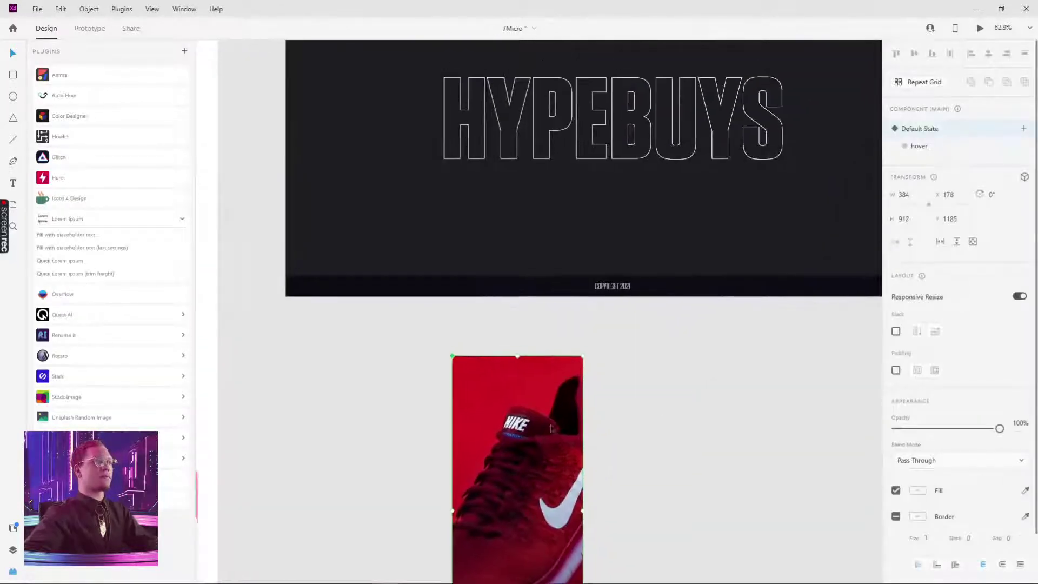
{"action": "scroll", "coordinate": [579, 444], "scroll_direction": "left", "scroll_amount": 3}
{"action": "left_click_drag", "start_coordinate": [644, 476], "coordinate": [585, 201]}
{"action": "scroll", "coordinate": [771, 301], "scroll_direction": "up", "scroll_amount": 1}
{"action": "left_click", "coordinate": [919, 146]}
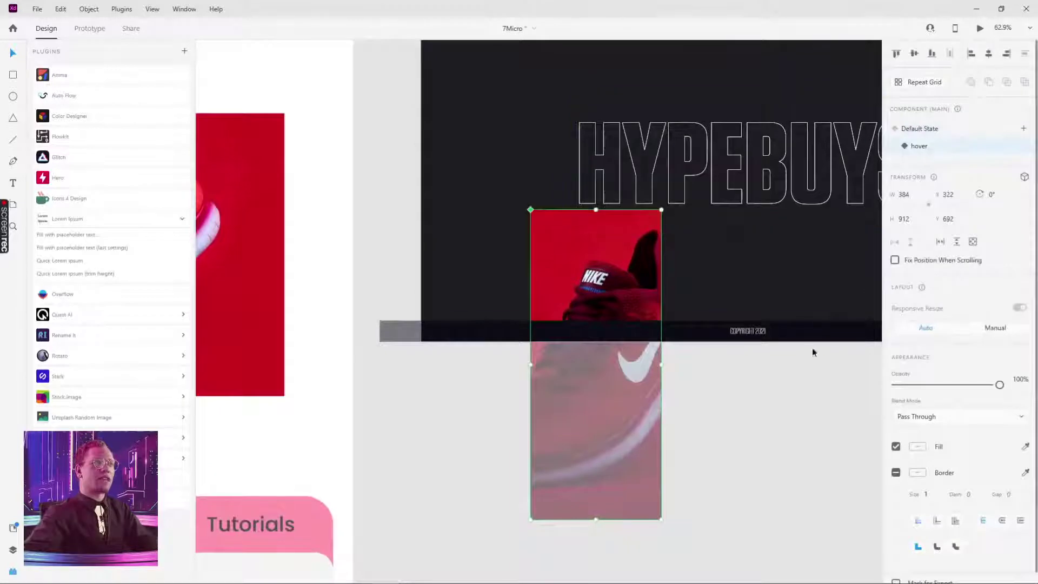
{"action": "left_click_drag", "start_coordinate": [583, 308], "coordinate": [617, 578]}
{"action": "scroll", "coordinate": [703, 378], "scroll_direction": "down", "scroll_amount": 5}
{"action": "scroll", "coordinate": [703, 379], "scroll_direction": "right", "scroll_amount": 2}
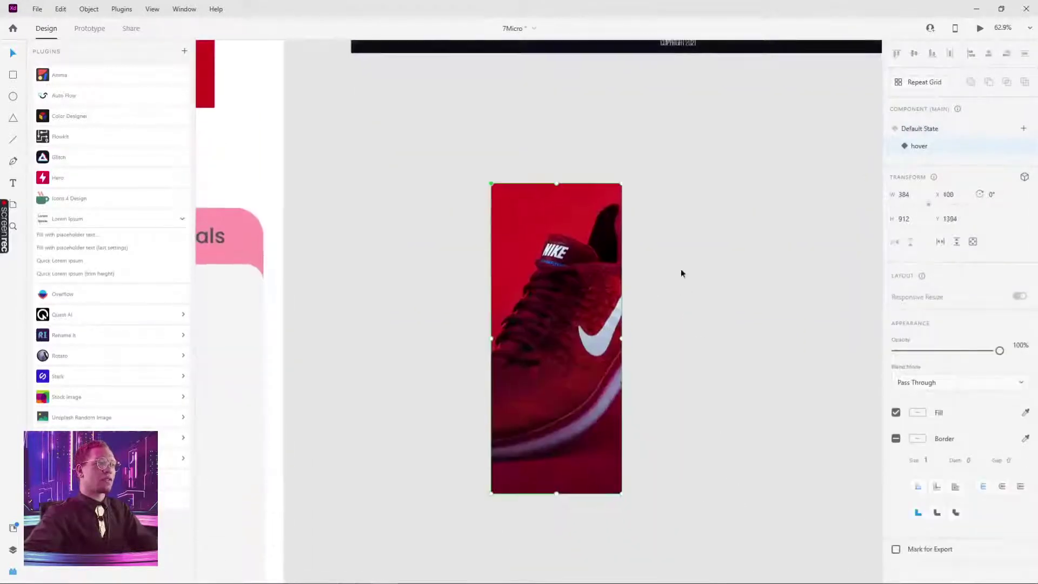
- In the hover state, set the text and button group's opacity to 100% and move it up slightly
{"action": "left_click", "coordinate": [924, 131]}
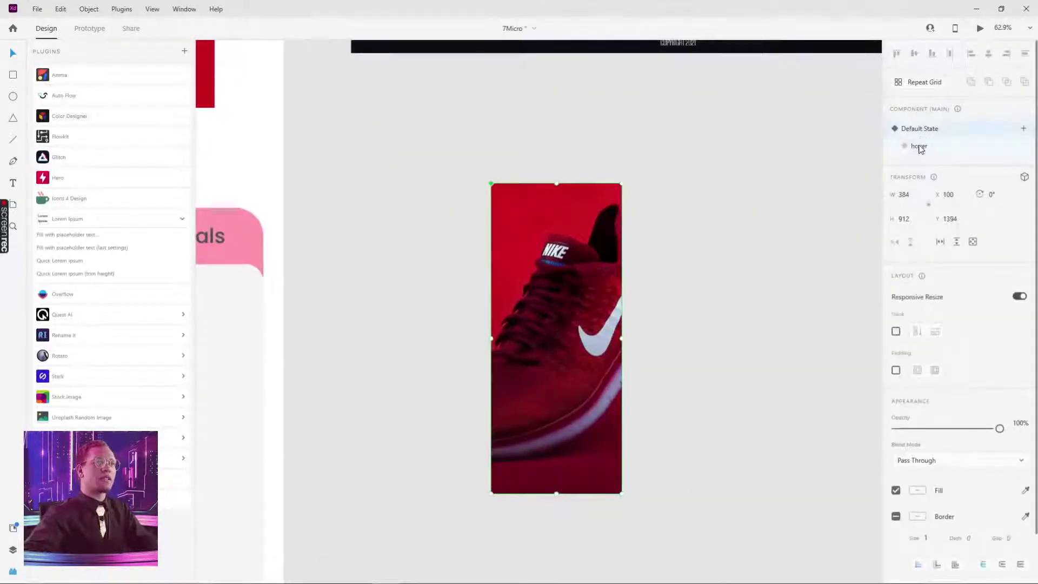
{"action": "left_click", "coordinate": [919, 146]}
{"action": "double_click", "coordinate": [551, 423]}
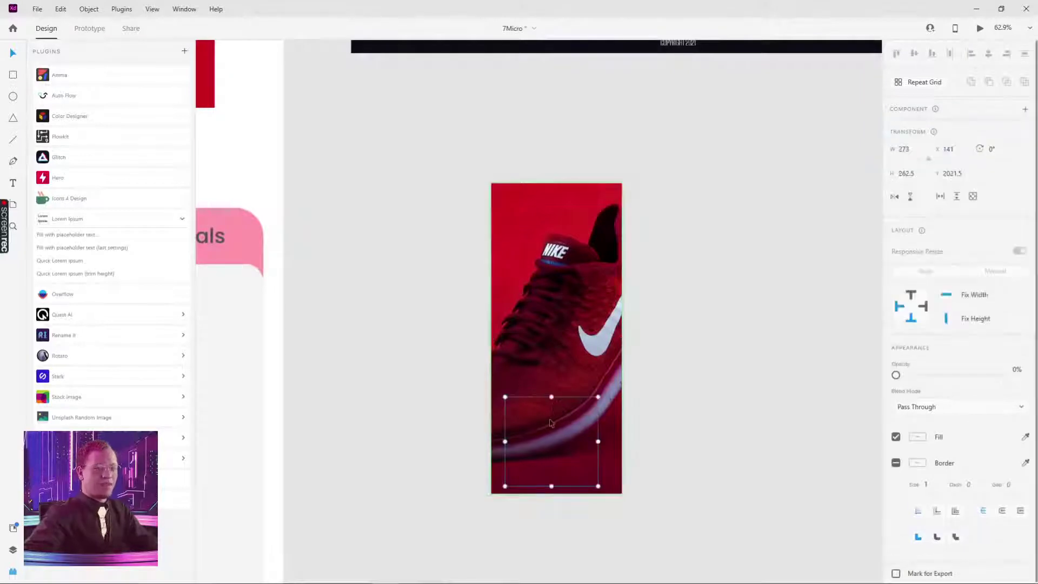
{"action": "left_click_drag", "start_coordinate": [896, 376], "coordinate": [999, 375]}
{"action": "left_click_drag", "start_coordinate": [549, 422], "coordinate": [549, 411]}
{"action": "left_click", "coordinate": [720, 397]}
{"action": "left_click", "coordinate": [600, 286]}
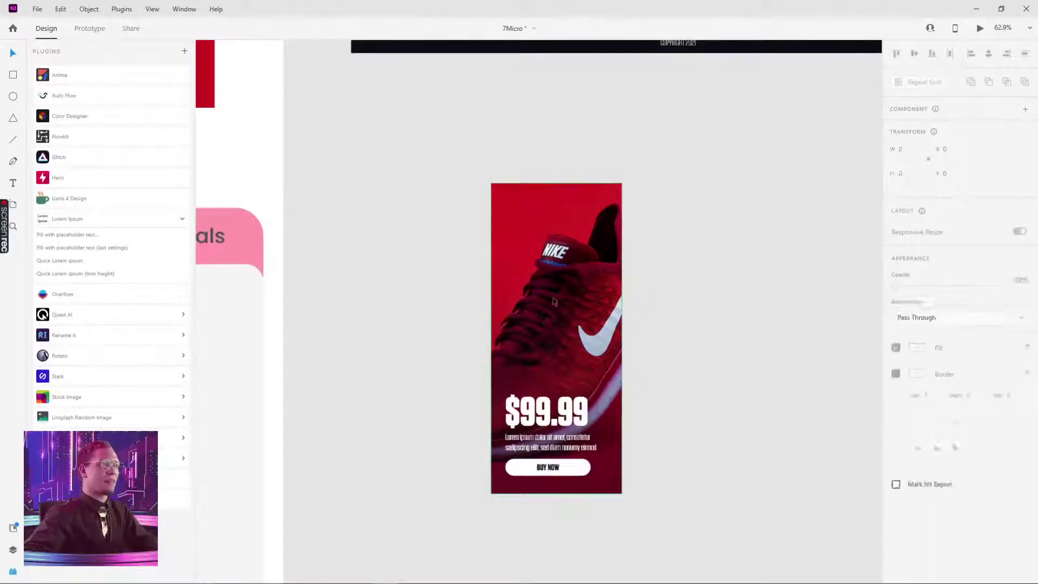
- Compare the card's two states and nudge the text and button group a bit higher in the hover state
{"action": "left_click", "coordinate": [918, 130]}
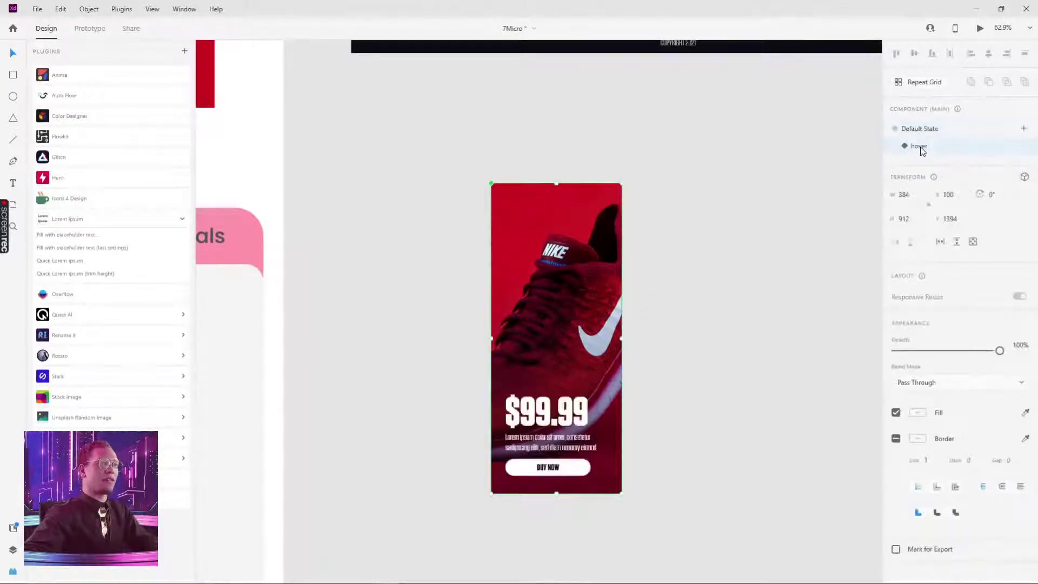
{"action": "left_click", "coordinate": [919, 147]}
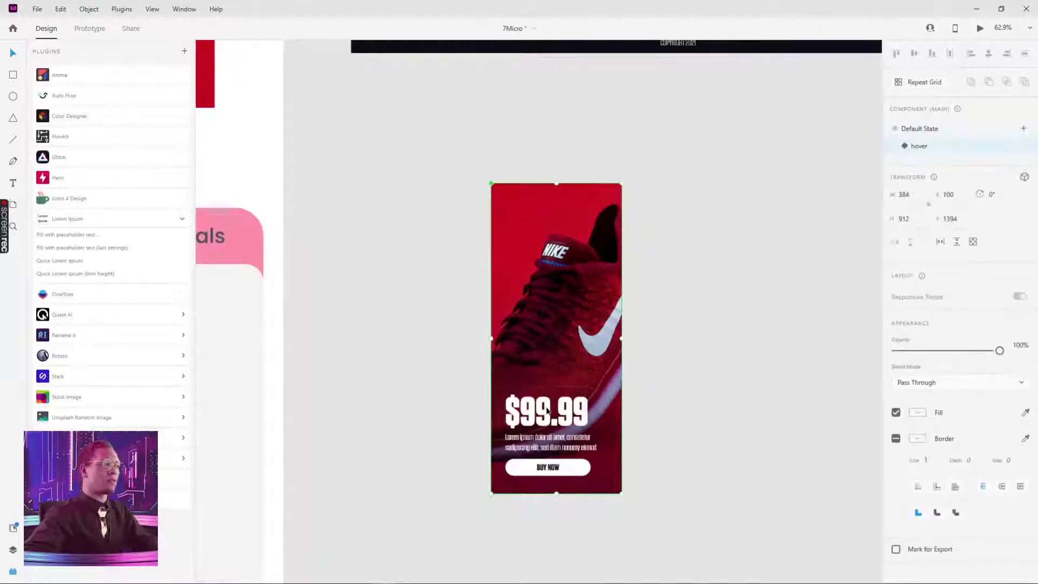
{"action": "left_click", "coordinate": [547, 412]}
{"action": "left_click_drag", "start_coordinate": [547, 412], "coordinate": [548, 405]}
{"action": "left_click", "coordinate": [682, 407]}
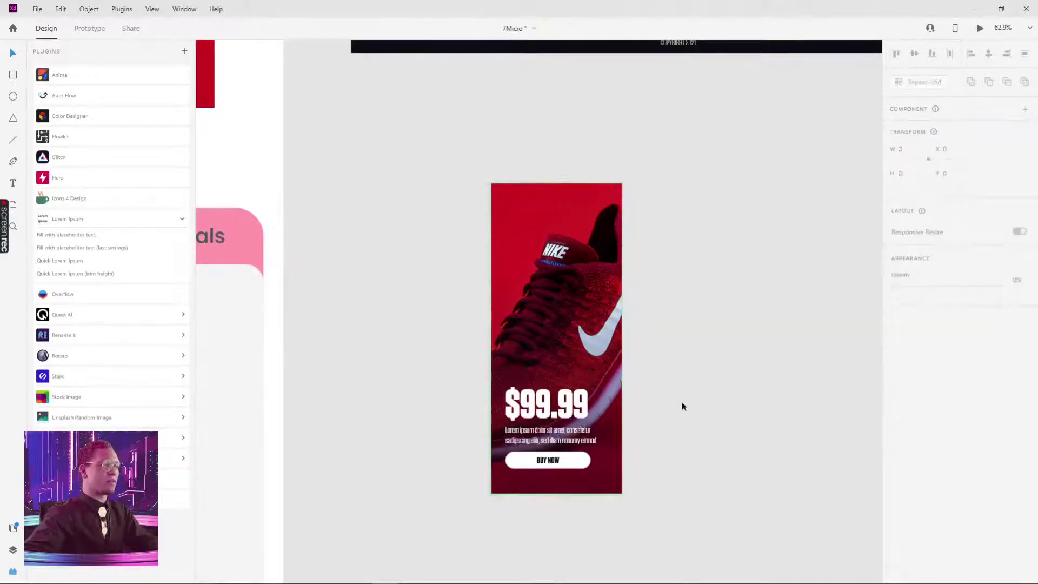
- Place the card on the Web 1920 – 8 artboard at X 0, Y 106, and set it to its Default State
{"action": "scroll", "coordinate": [556, 459], "scroll_direction": "up", "scroll_amount": 2}
{"action": "left_click", "coordinate": [556, 460]}
{"action": "scroll", "coordinate": [556, 459], "scroll_direction": "up", "scroll_amount": 5}
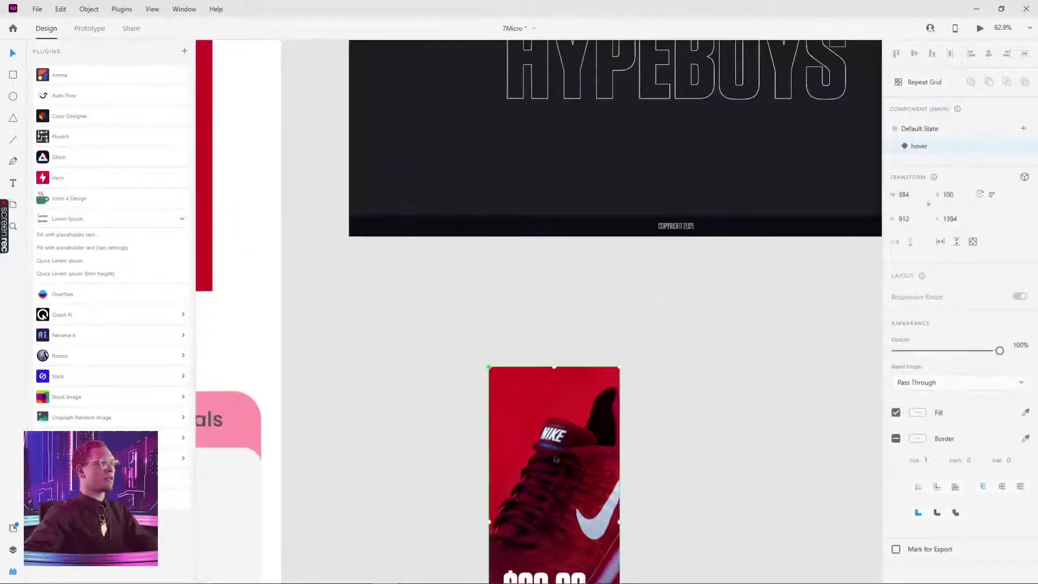
{"action": "left_click_drag", "start_coordinate": [556, 460], "coordinate": [462, 247]}
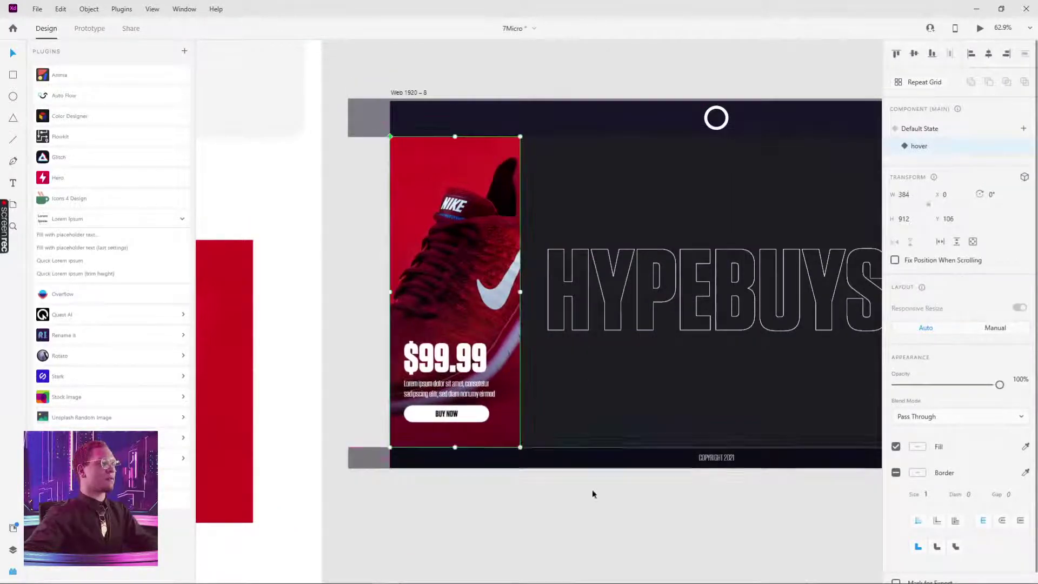
{"action": "left_click", "coordinate": [928, 133]}
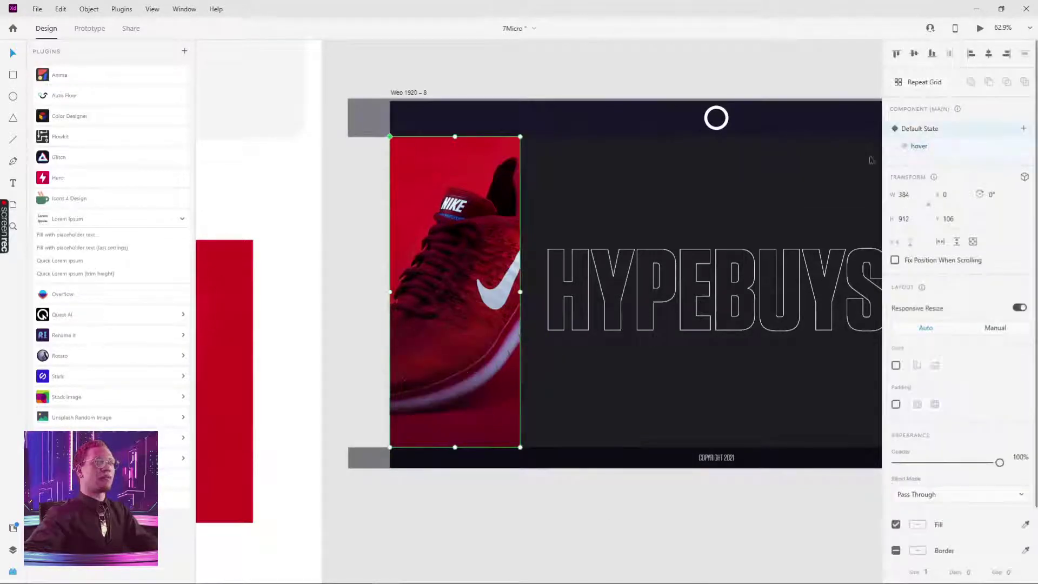
- Preview the Web 1920 – 8 artboard with the card in its Default State, and close the preview
{"action": "left_click", "coordinate": [406, 92]}
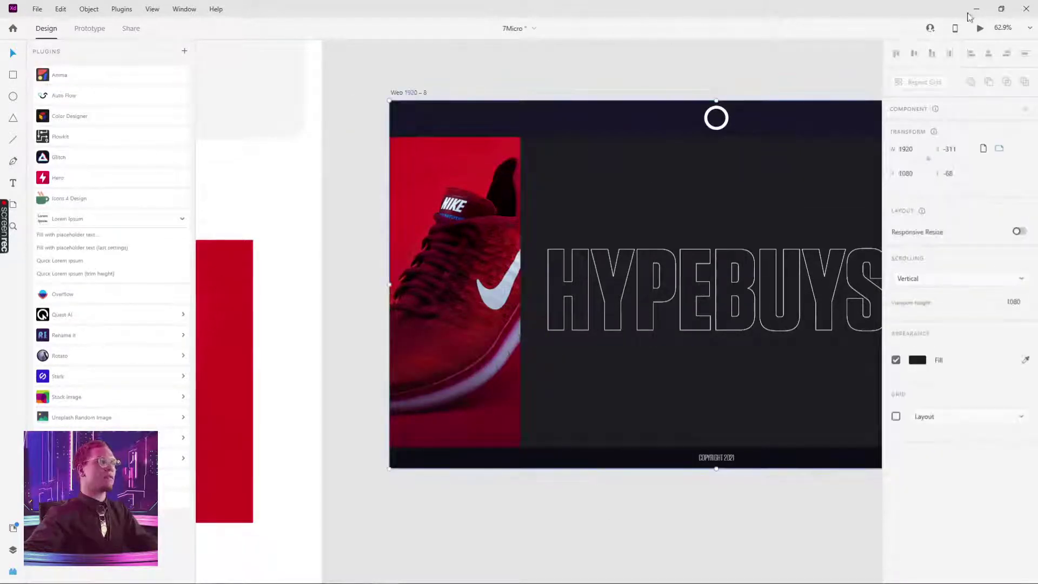
{"action": "left_click", "coordinate": [980, 27]}
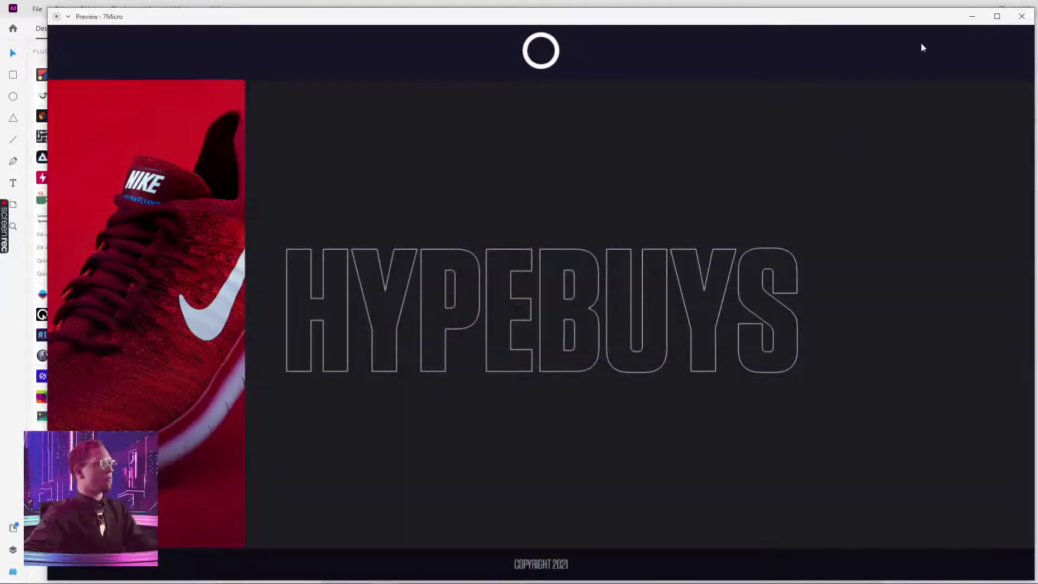
{"action": "left_click", "coordinate": [1022, 17]}
- Switch the shoe card on the Web 1920 – 8 artboard to its hover state to check the text and Buy Now button
{"action": "left_click", "coordinate": [460, 271]}
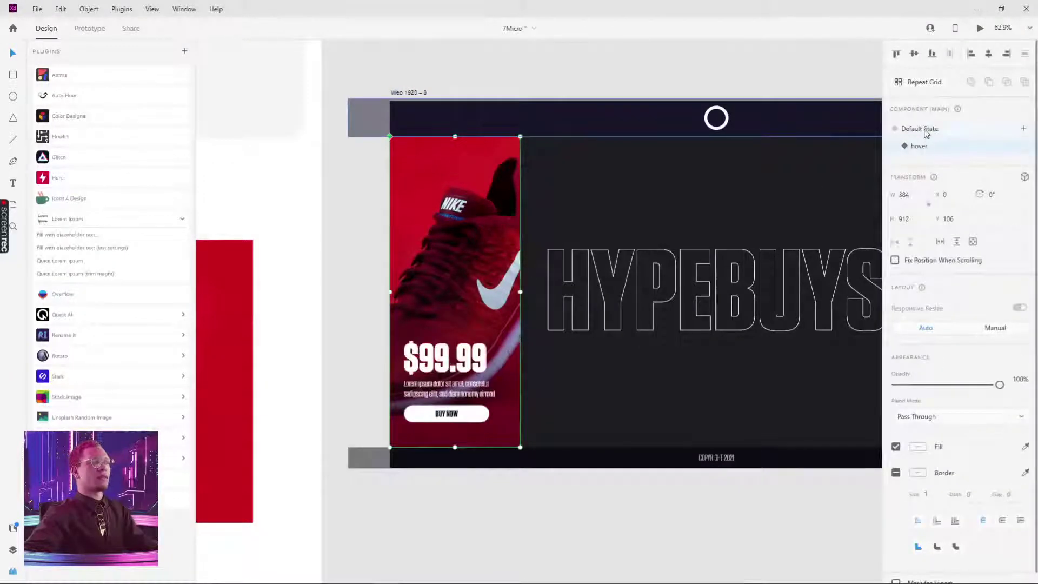
{"action": "left_click", "coordinate": [924, 146]}
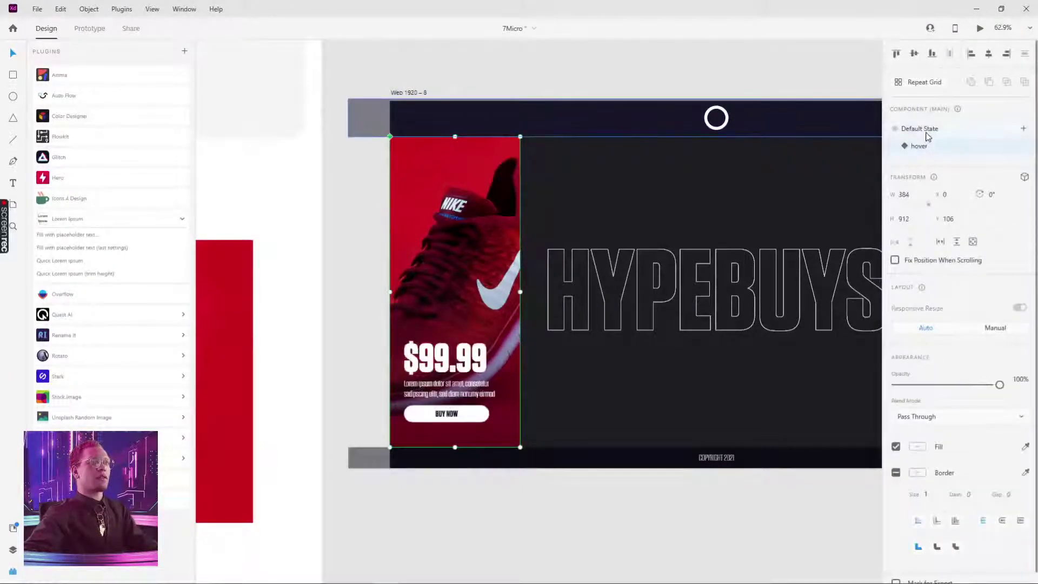
{"action": "left_click", "coordinate": [494, 70]}
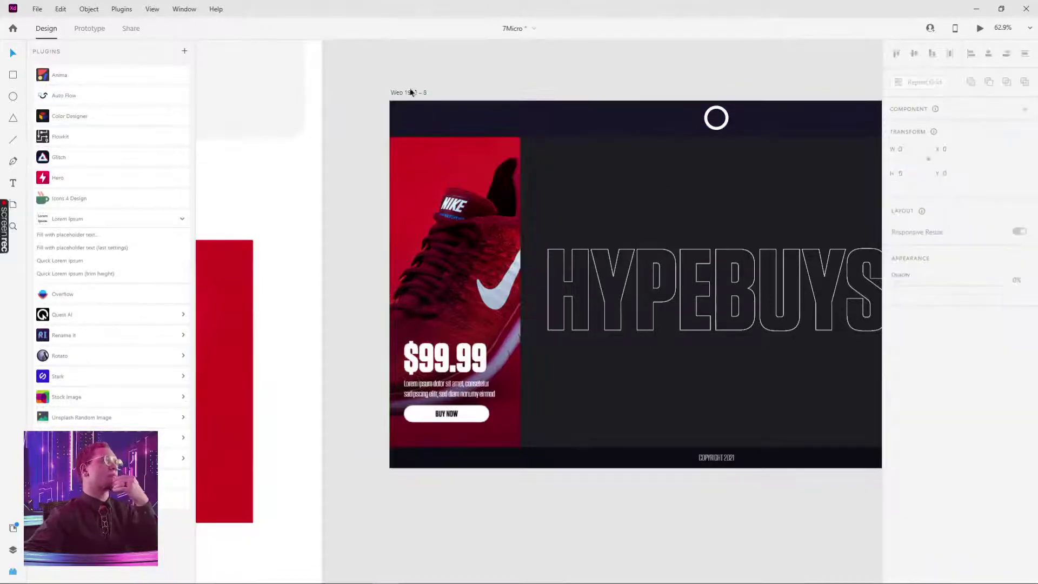
{"action": "left_click", "coordinate": [411, 92]}
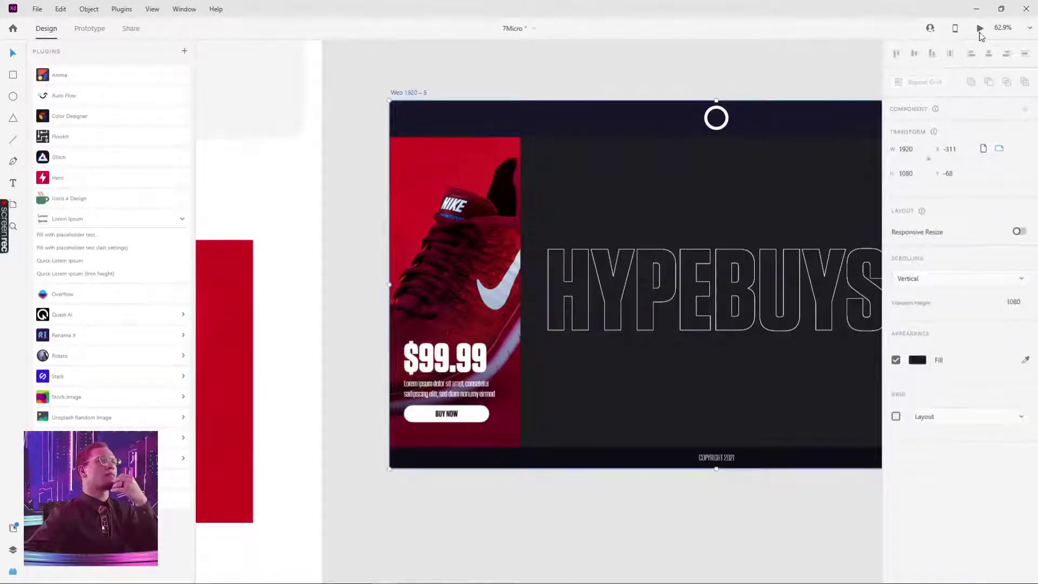
{"action": "left_click", "coordinate": [790, 204]}
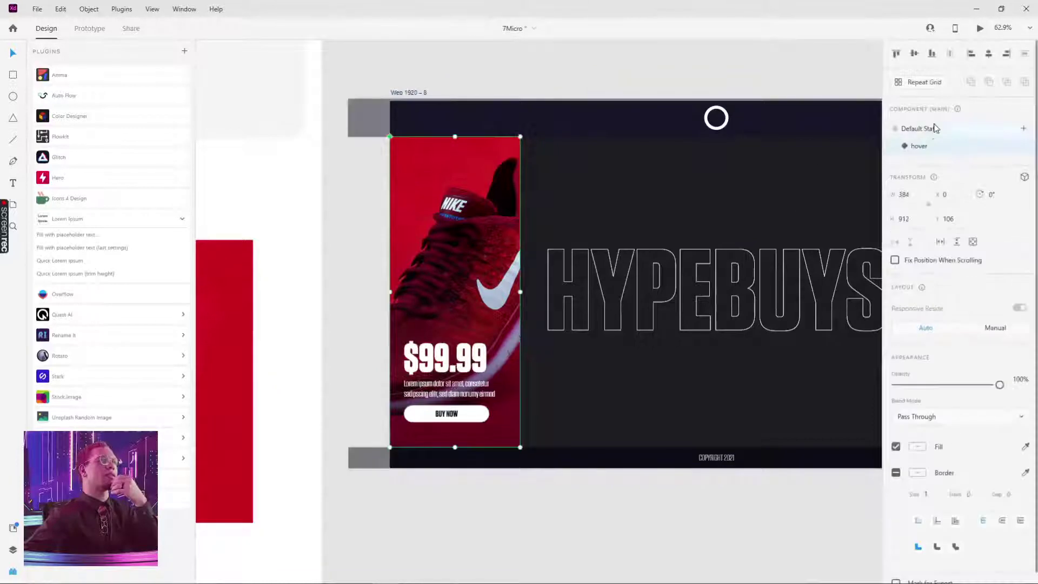
- Compare the card's two states, set it to Default State, preview the Web 1920 – 8 artboard, and close the preview
{"action": "left_click", "coordinate": [936, 129]}
{"action": "left_click", "coordinate": [926, 147]}
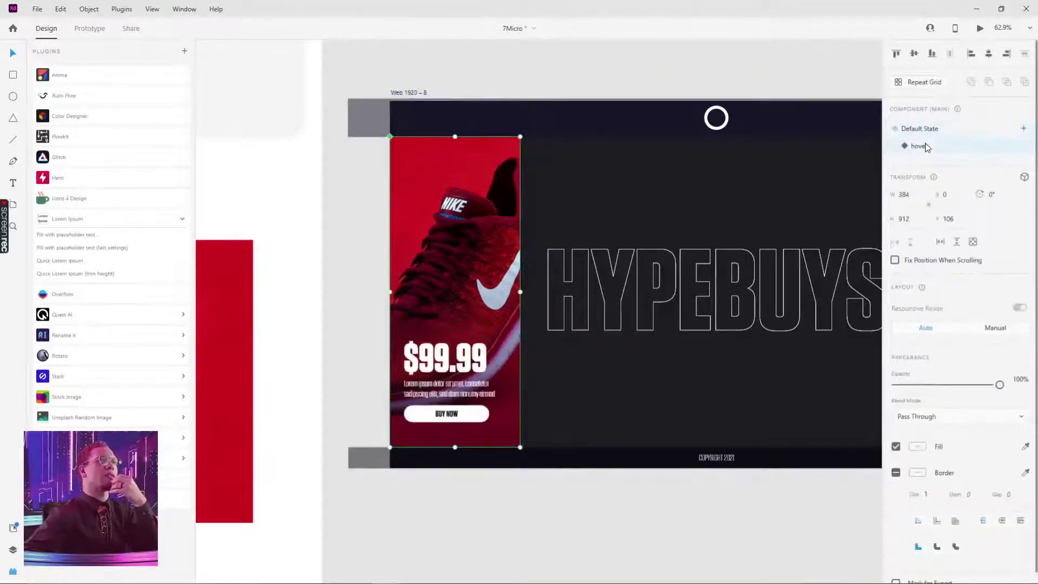
{"action": "left_click", "coordinate": [931, 130]}
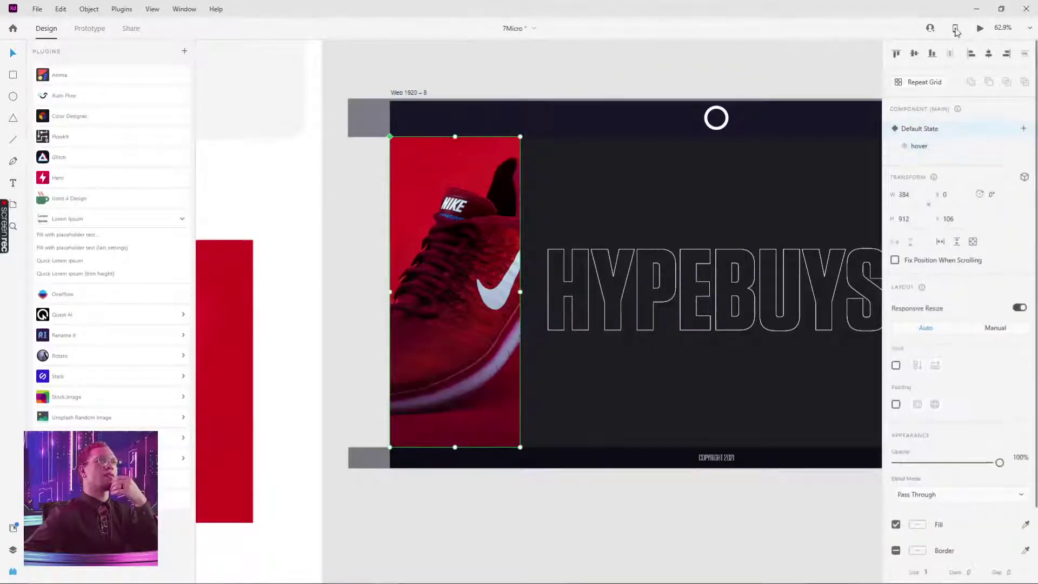
{"action": "left_click", "coordinate": [931, 28]}
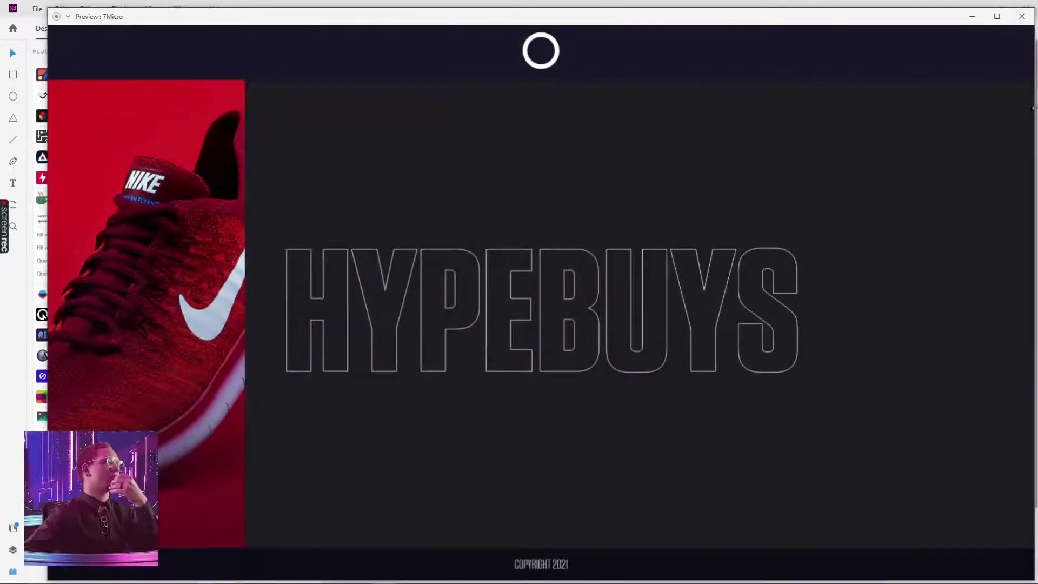
{"action": "left_click", "coordinate": [1022, 17]}
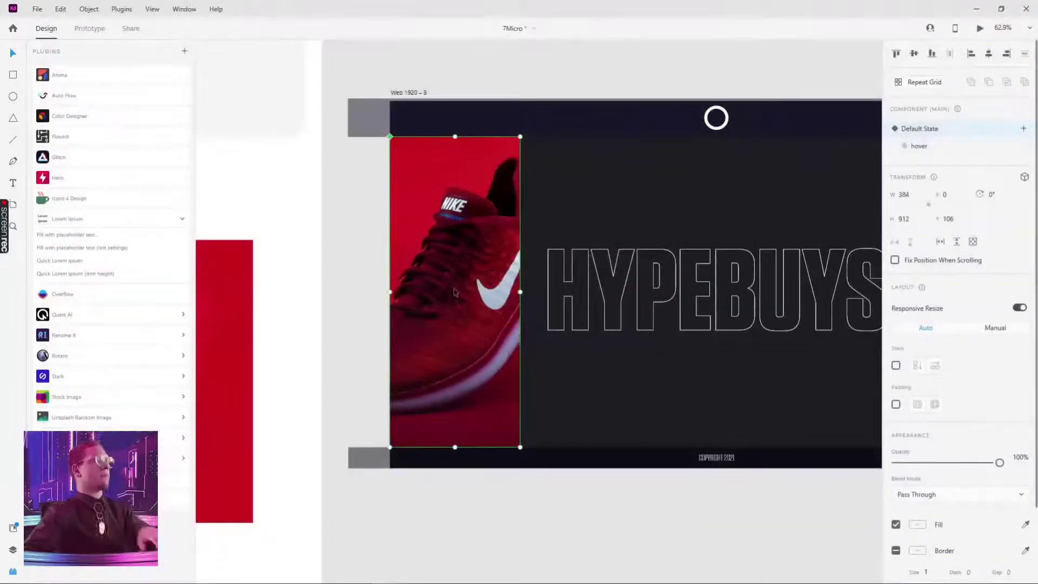
- Move the HYPEBUYS outline text off the Web 1920 – 8 artboard to the pasteboard below, and preview the artboard without it
{"action": "left_click", "coordinate": [573, 278]}
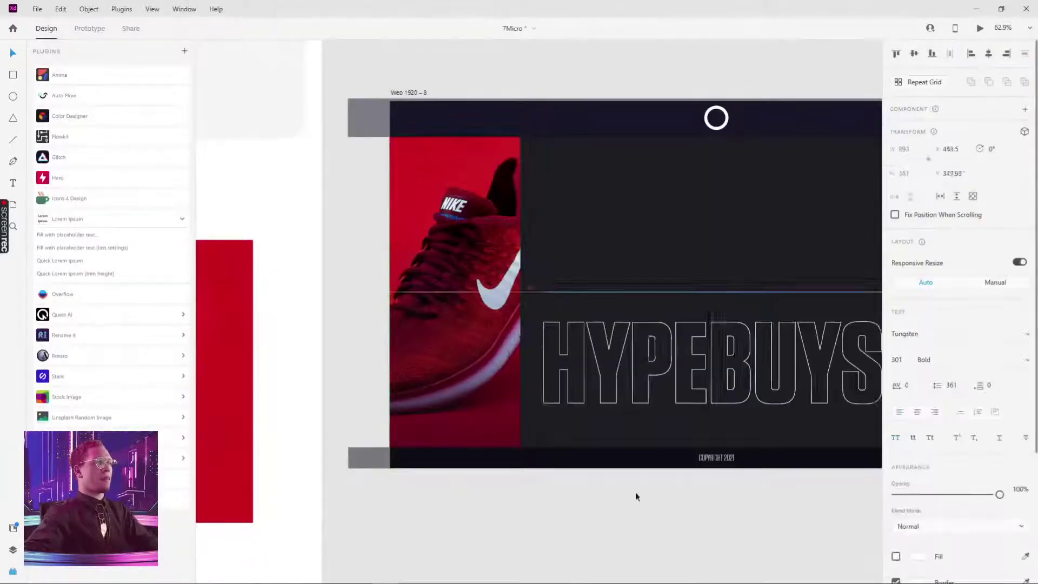
{"action": "key", "text": "Delete"}
{"action": "left_click", "coordinate": [407, 94]}
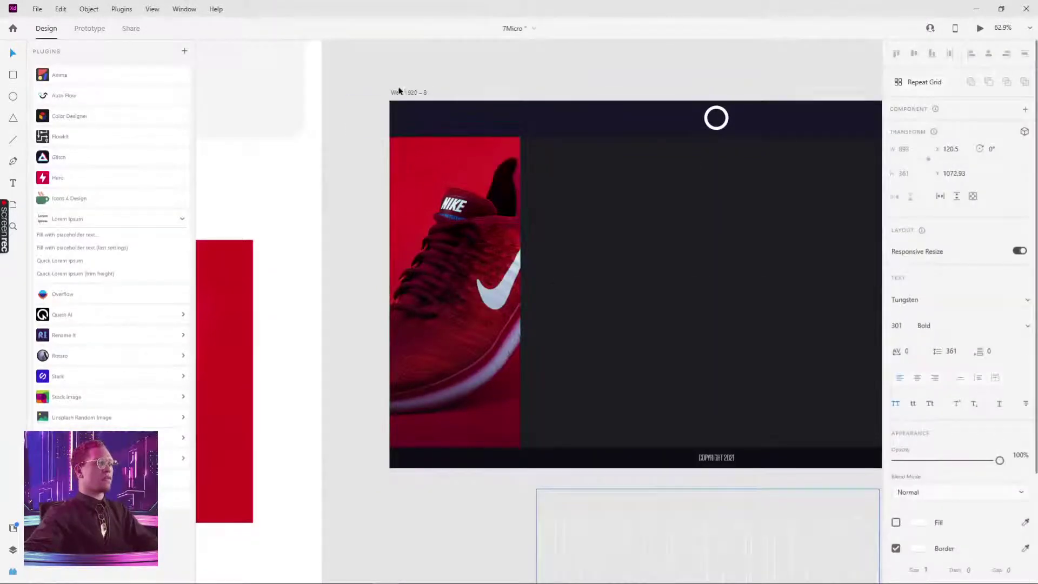
{"action": "left_click", "coordinate": [978, 28]}
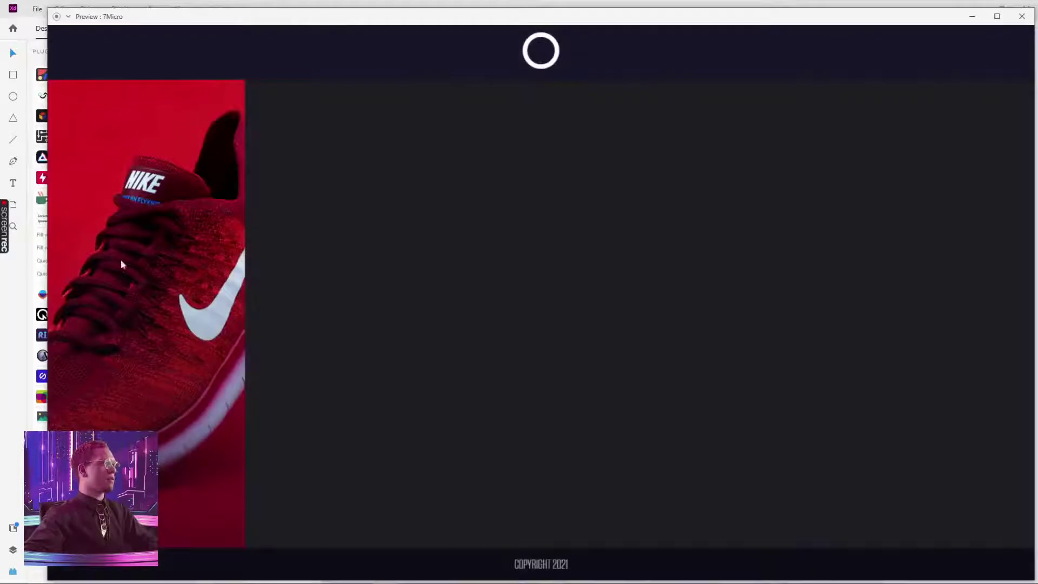
{"action": "left_click", "coordinate": [1022, 17]}
- Compare the Web 1920 – 8 card's Default State with its hover state, ending on hover
{"action": "left_click", "coordinate": [461, 260]}
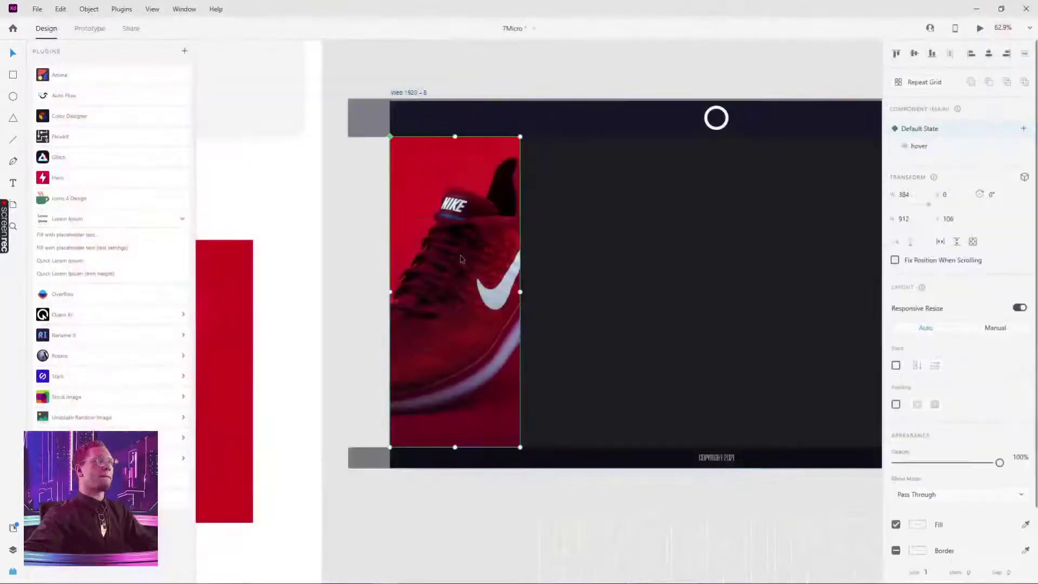
{"action": "left_click", "coordinate": [920, 147]}
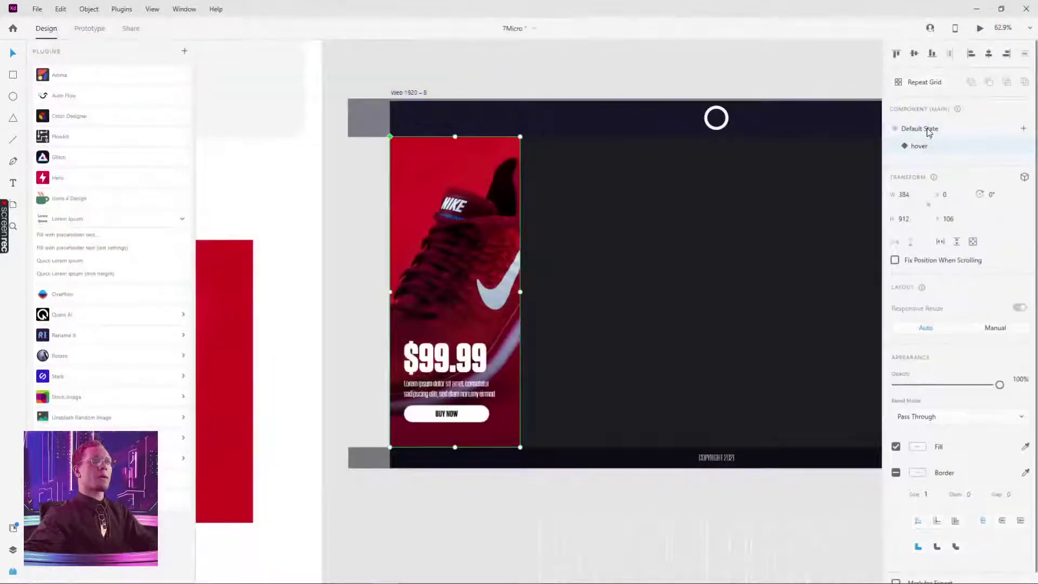
{"action": "left_click", "coordinate": [929, 131]}
{"action": "left_click", "coordinate": [922, 148]}
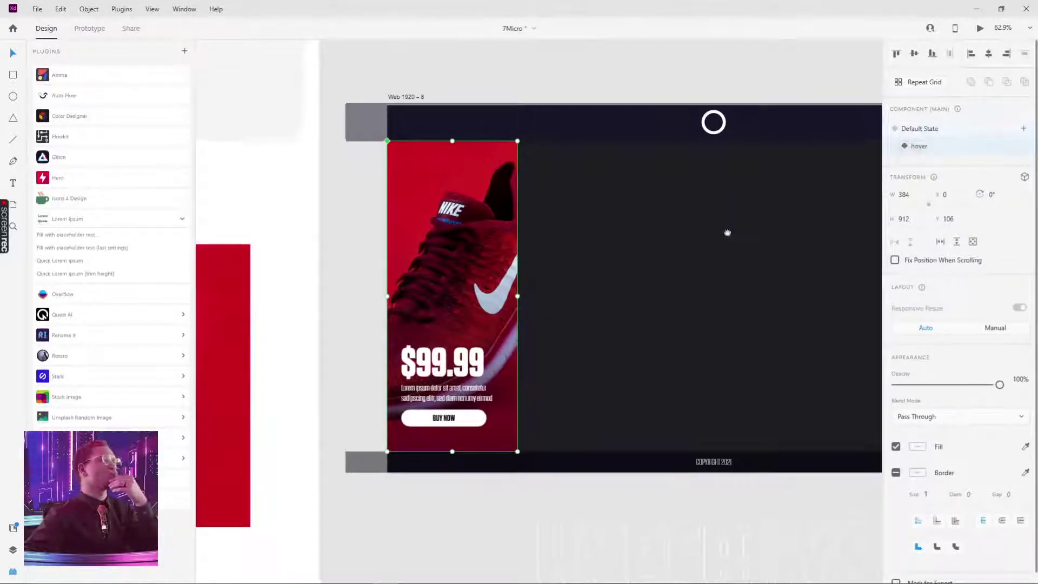
- Move the shoe card instance from the Web 1920 – 7 artboard onto the empty pasteboard below Web 1920 – 8
{"action": "scroll", "coordinate": [726, 232], "scroll_direction": "up", "scroll_amount": 9}
{"action": "left_click", "coordinate": [534, 310]}
{"action": "scroll", "coordinate": [680, 204], "scroll_direction": "down", "scroll_amount": 5}
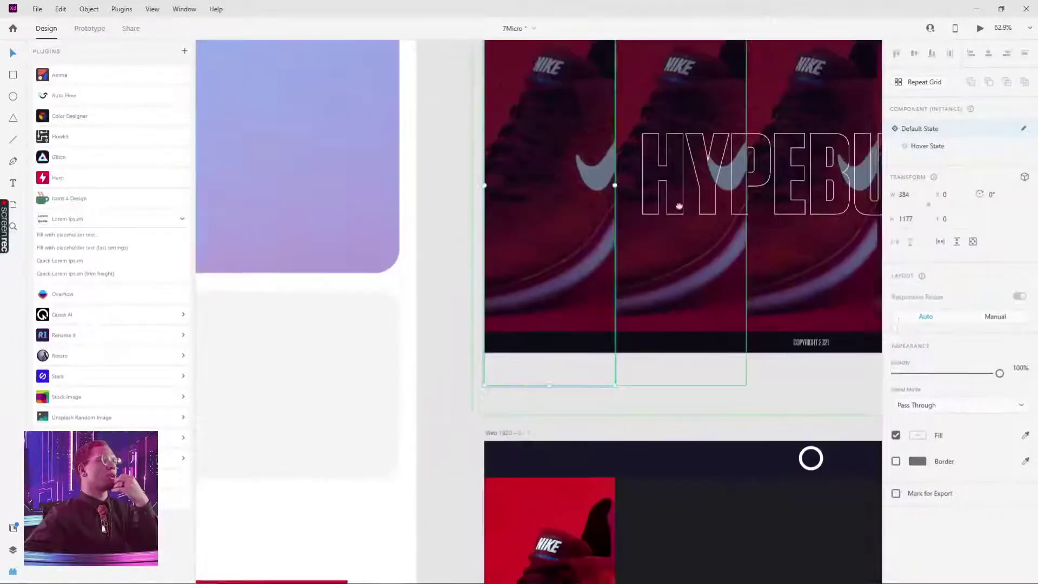
{"action": "scroll", "coordinate": [687, 195], "scroll_direction": "down", "scroll_amount": 3}
{"action": "left_click_drag", "start_coordinate": [687, 195], "coordinate": [642, 91]}
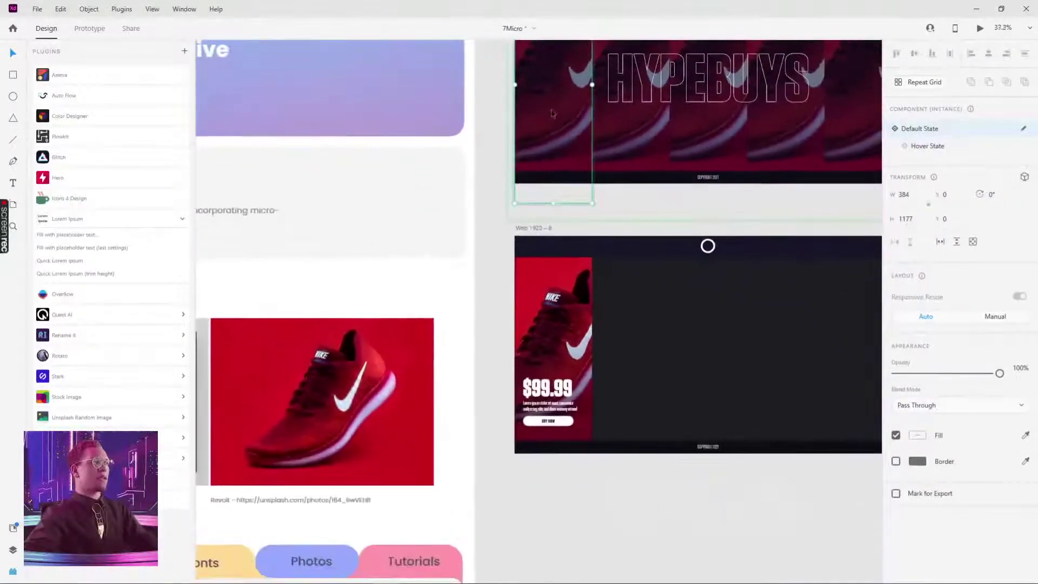
{"action": "left_click_drag", "start_coordinate": [601, 511], "coordinate": [791, 444]}
{"action": "scroll", "coordinate": [810, 417], "scroll_direction": "down", "scroll_amount": 1}
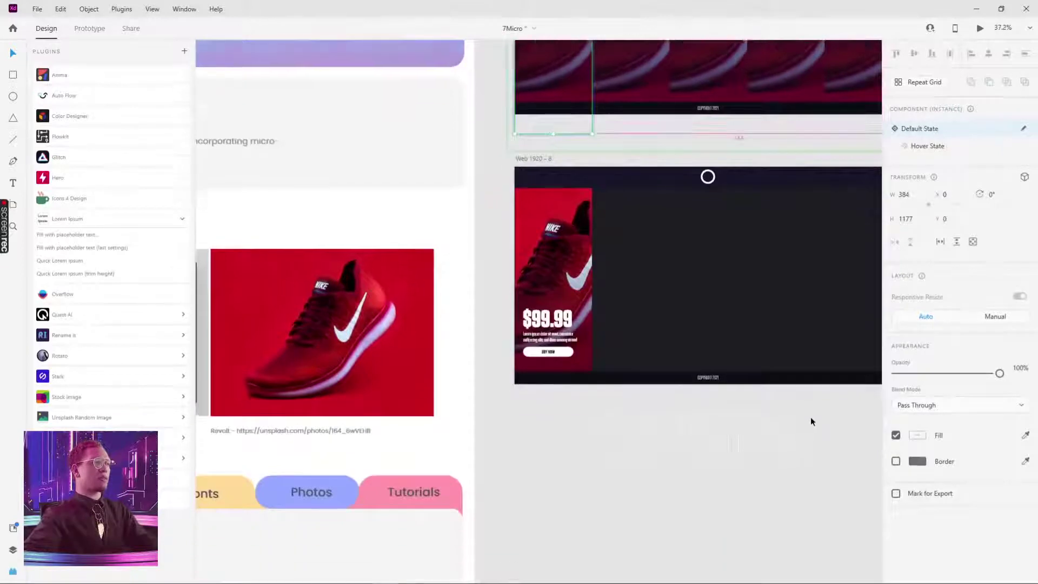
{"action": "scroll", "coordinate": [810, 417], "scroll_direction": "down", "scroll_amount": 3}
{"action": "left_click", "coordinate": [669, 484]}
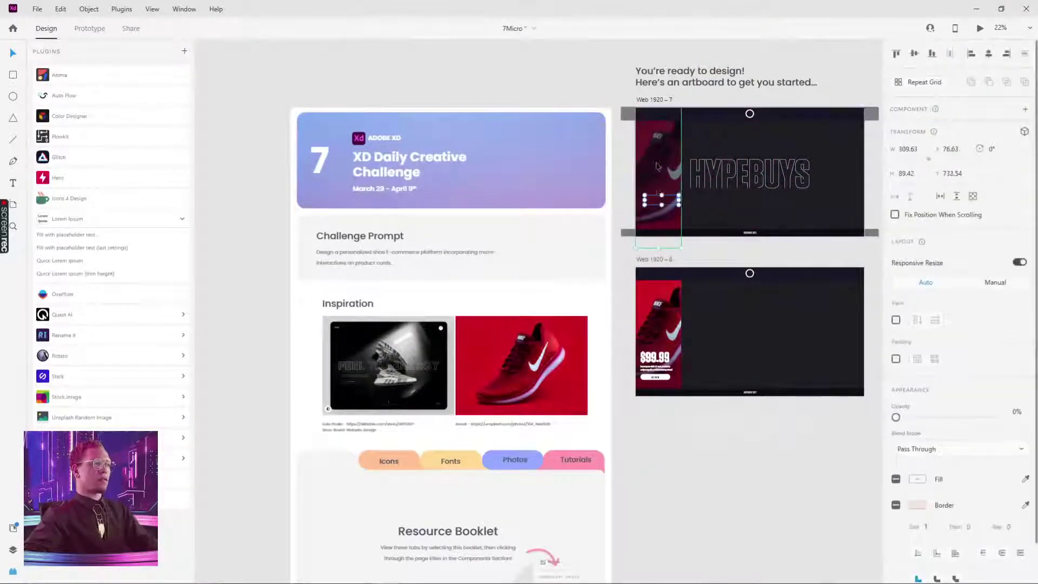
{"action": "left_click", "coordinate": [662, 154]}
{"action": "left_click_drag", "start_coordinate": [663, 155], "coordinate": [659, 505]}
- Compare the Default State and Hover State of the card instance on the pasteboard
{"action": "scroll", "coordinate": [659, 505], "scroll_direction": "down", "scroll_amount": 3}
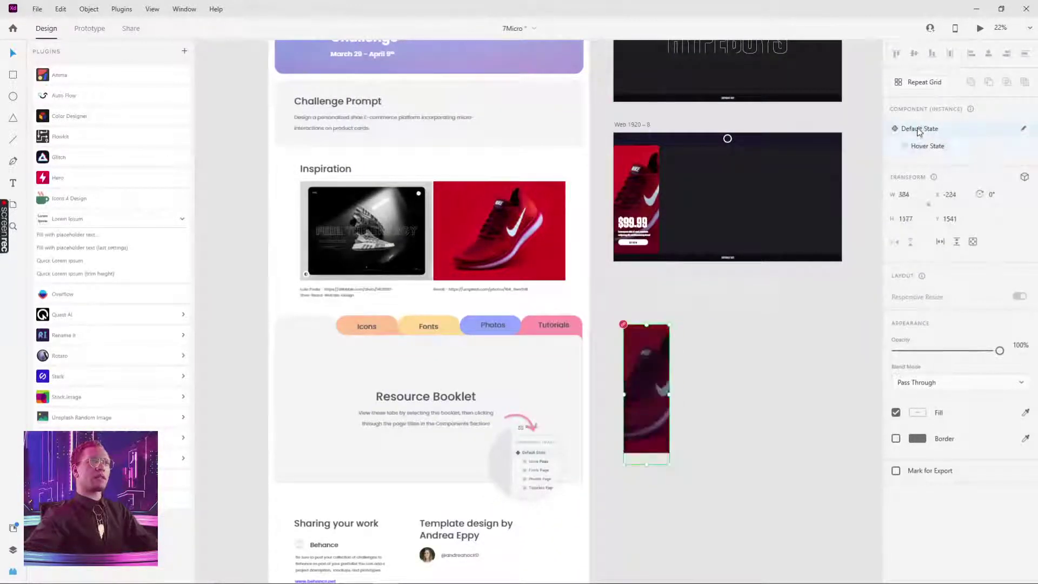
{"action": "scroll", "coordinate": [733, 387], "scroll_direction": "up", "scroll_amount": 3}
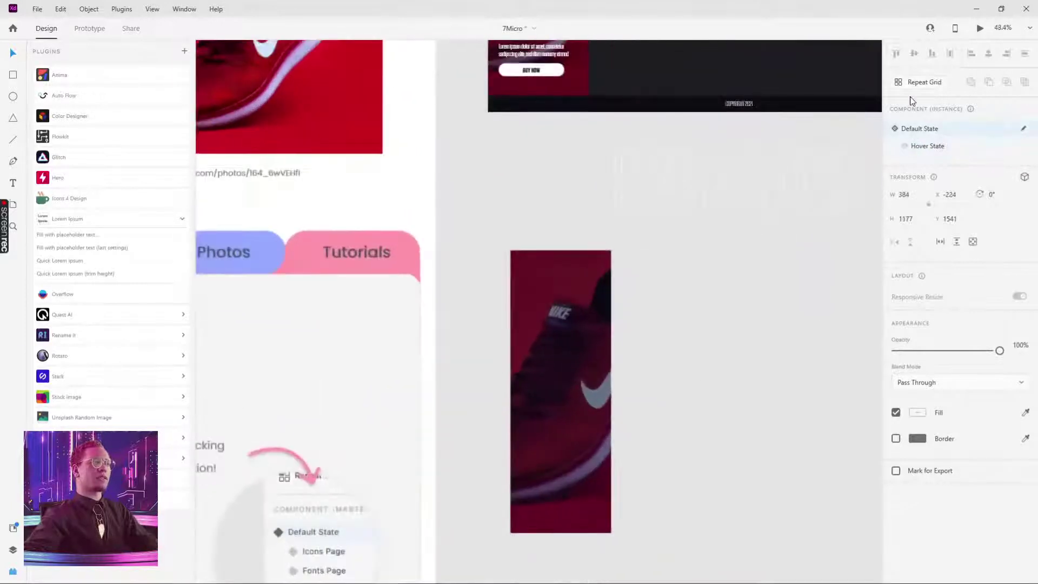
{"action": "left_click", "coordinate": [926, 146]}
{"action": "left_click", "coordinate": [921, 128]}
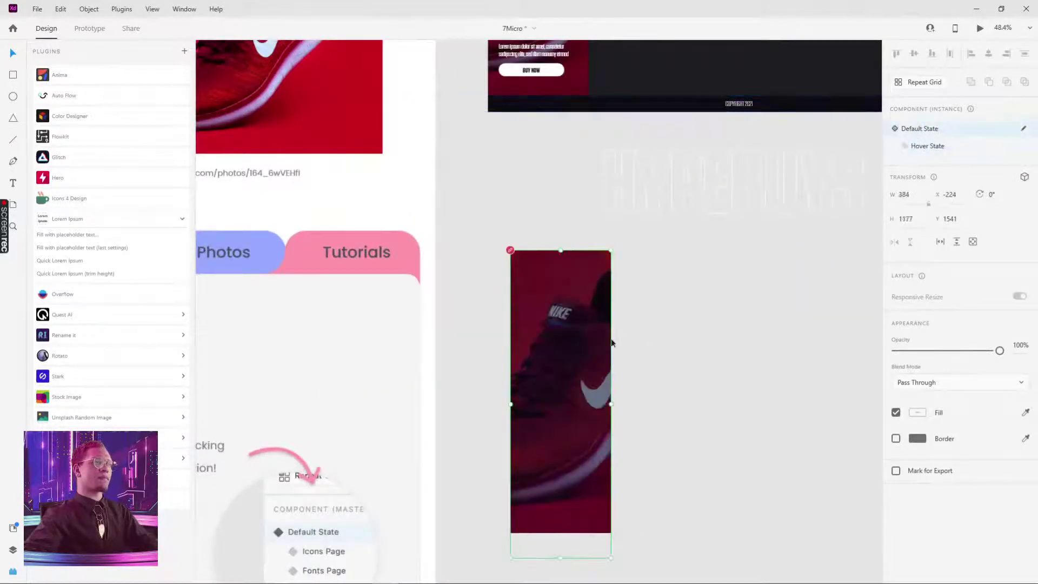
- Place the darkened shoe card beside the $99.99 card on the Web 1920 – 8 artboard and preview the prototype
{"action": "left_click", "coordinate": [980, 28]}
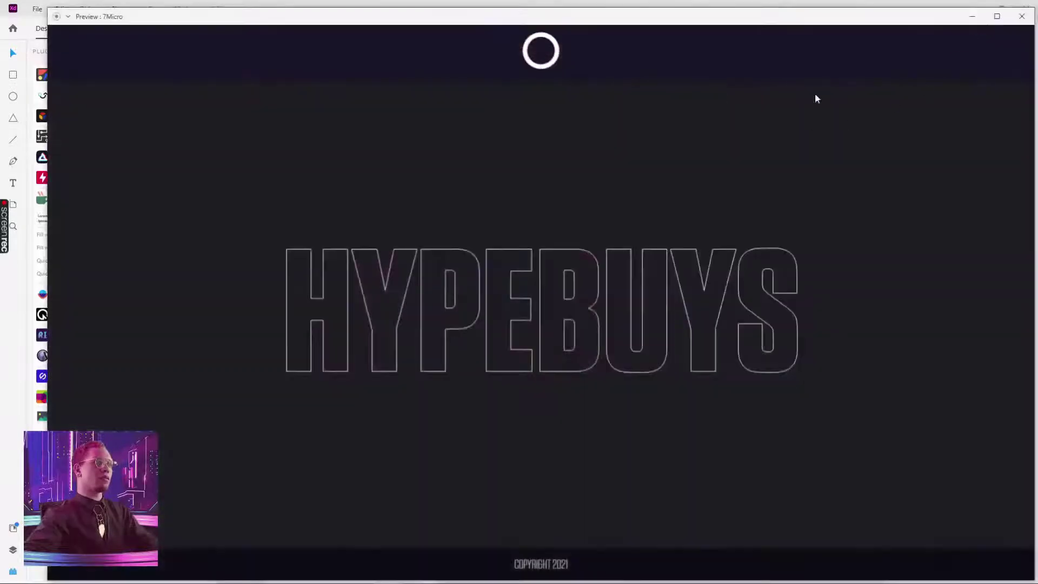
{"action": "left_click", "coordinate": [1025, 11]}
{"action": "scroll", "coordinate": [554, 368], "scroll_direction": "down", "scroll_amount": 3}
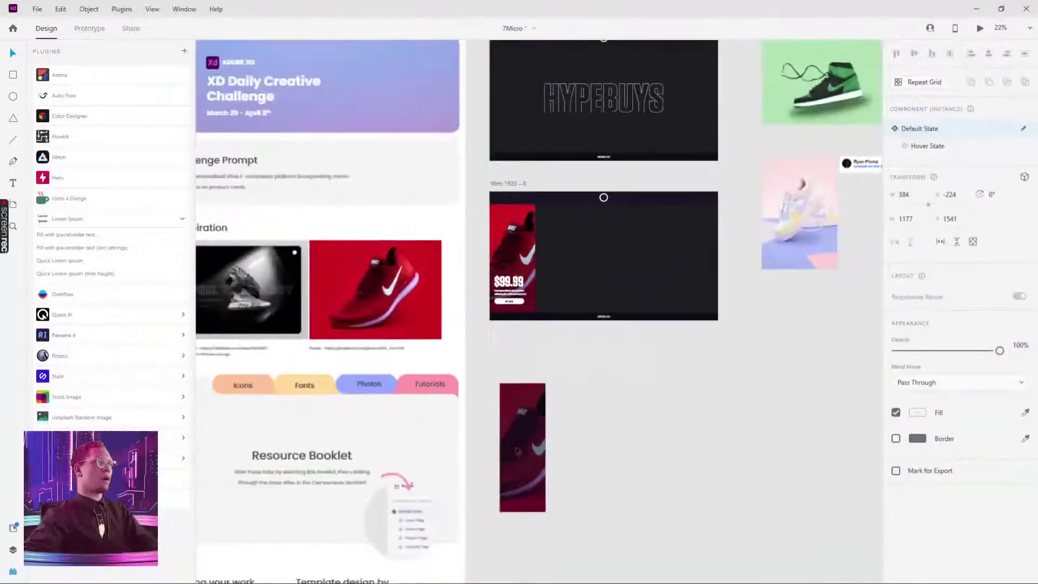
{"action": "left_click_drag", "start_coordinate": [537, 50], "coordinate": [562, 372]}
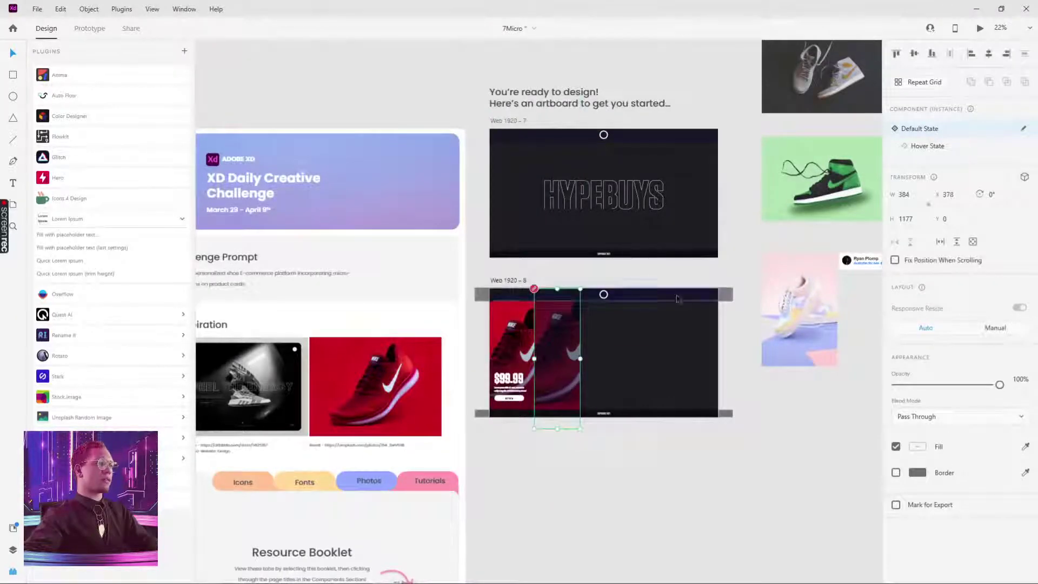
{"action": "left_click", "coordinate": [982, 29]}
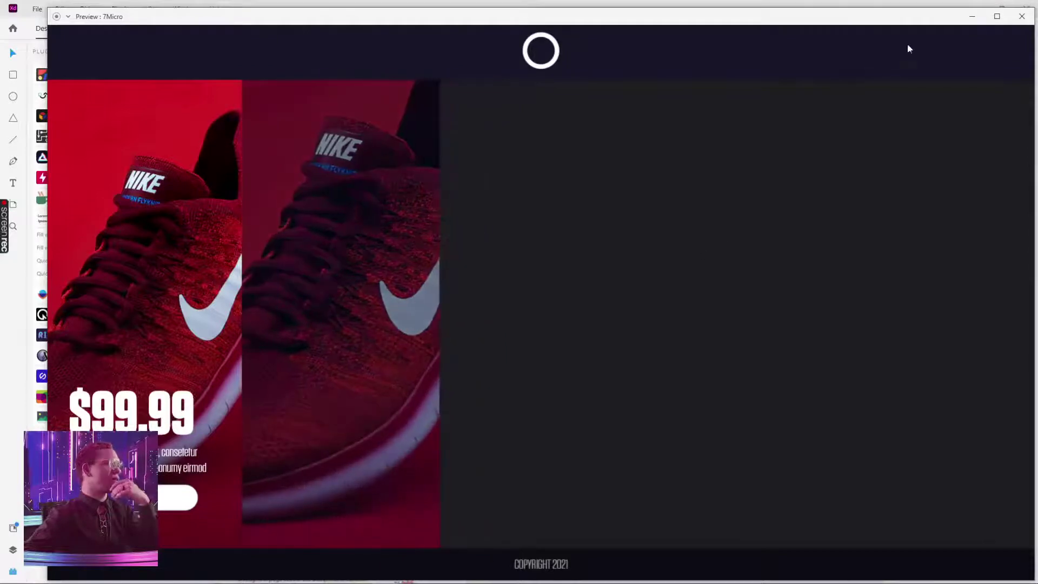
{"action": "left_click", "coordinate": [1022, 16]}
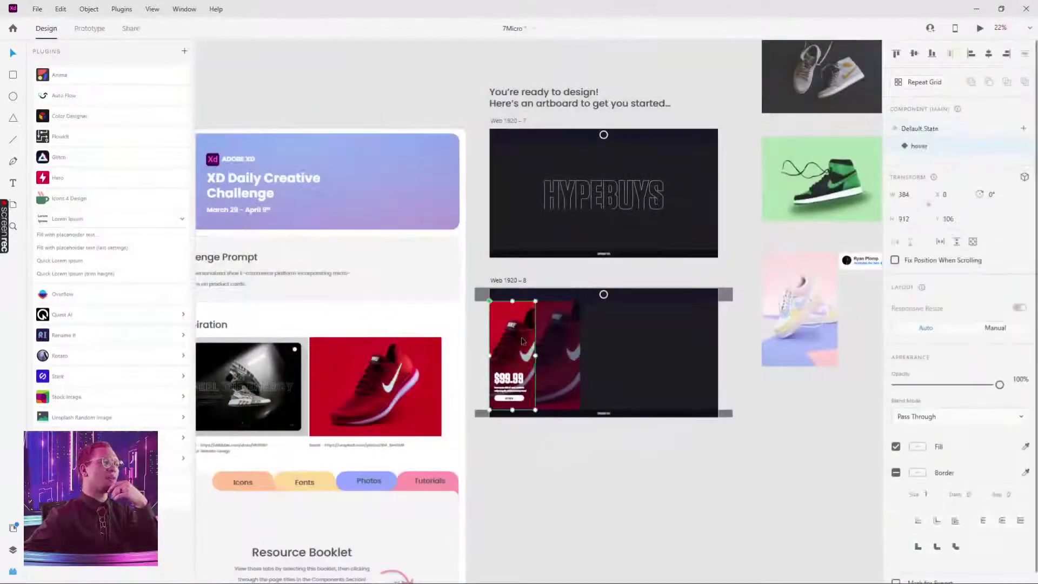
- Check the prototype interaction settings of the darkened shoe card
{"action": "left_click", "coordinate": [934, 92]}
{"action": "left_click", "coordinate": [564, 327]}
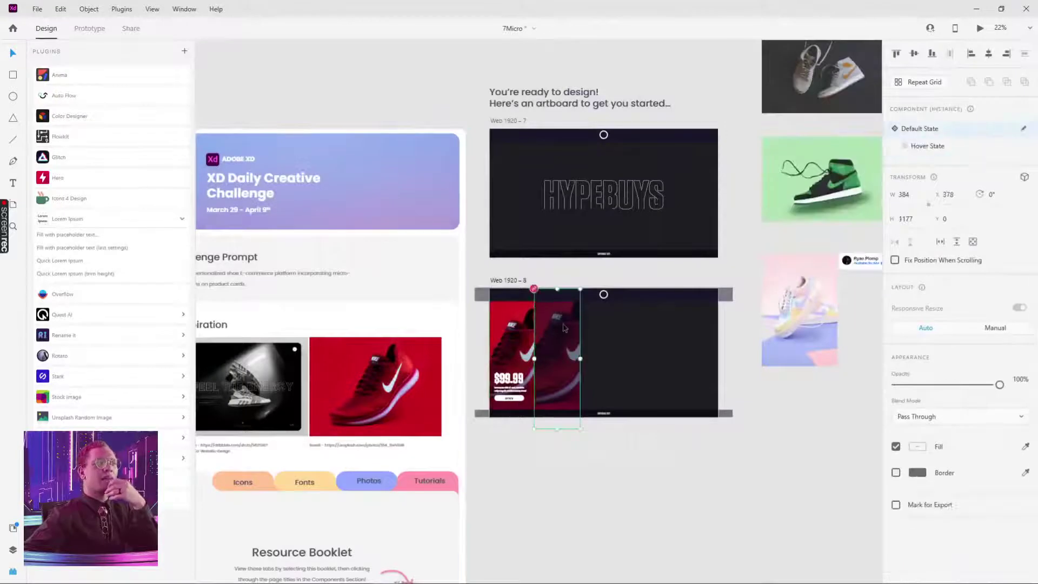
{"action": "left_click", "coordinate": [89, 28]}
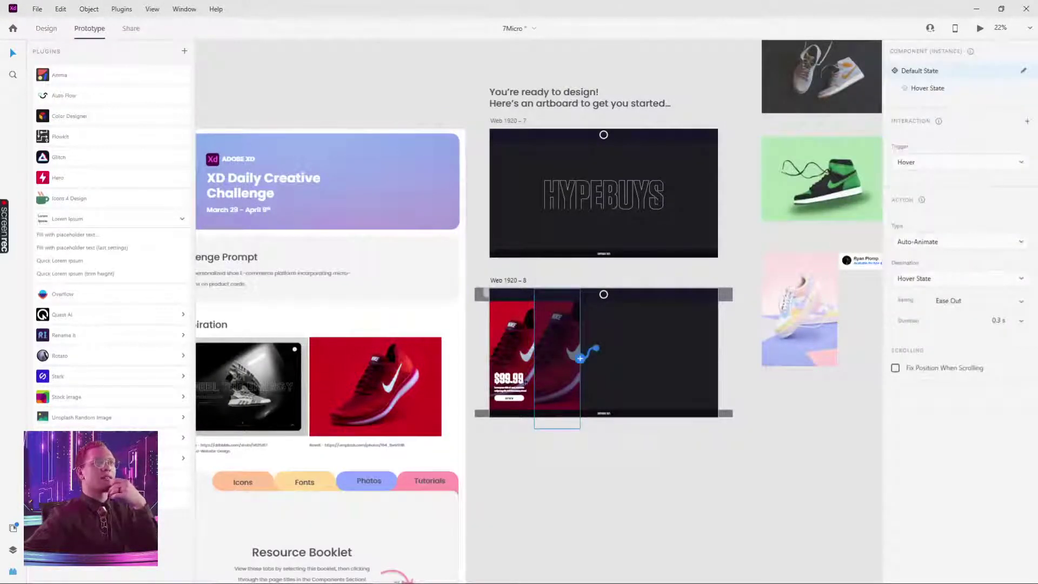
- Give the $99.99 card's hover state a Hover-triggered Auto-Animate interaction with Default State as its destination
{"action": "left_click", "coordinate": [518, 344]}
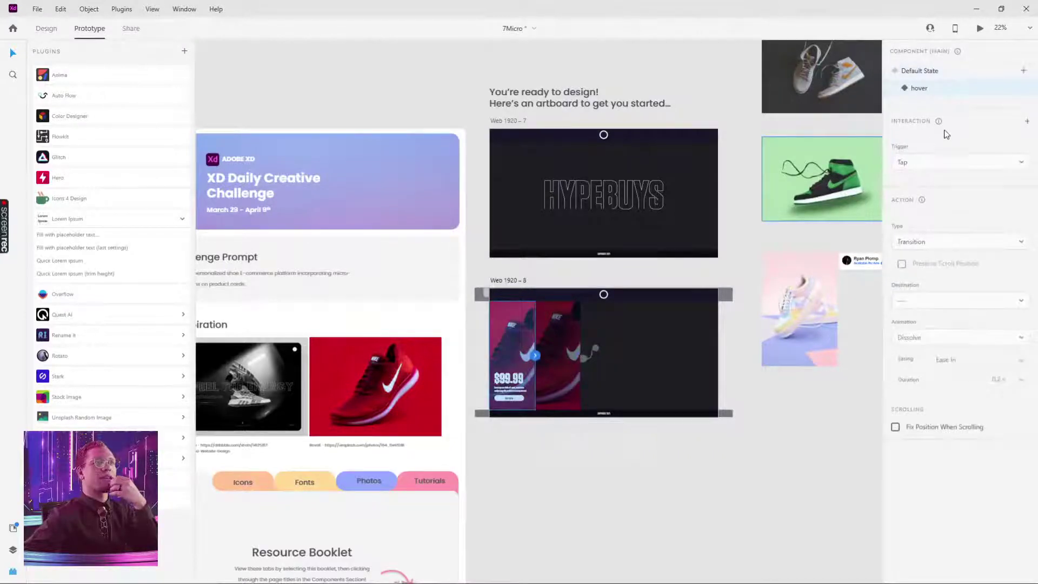
{"action": "left_click", "coordinate": [1027, 123]}
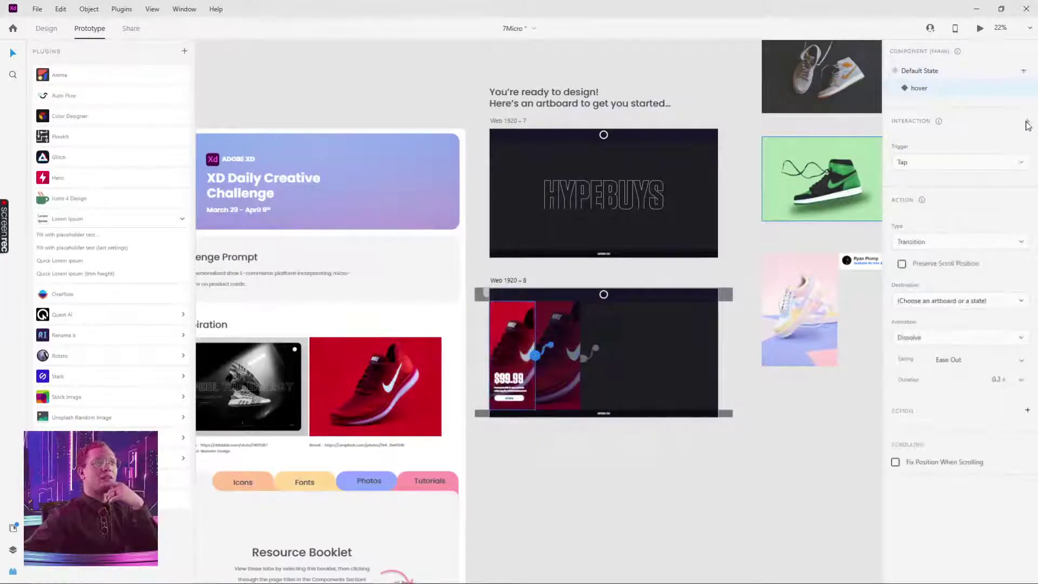
{"action": "left_click", "coordinate": [1010, 162]}
{"action": "left_click", "coordinate": [940, 209]}
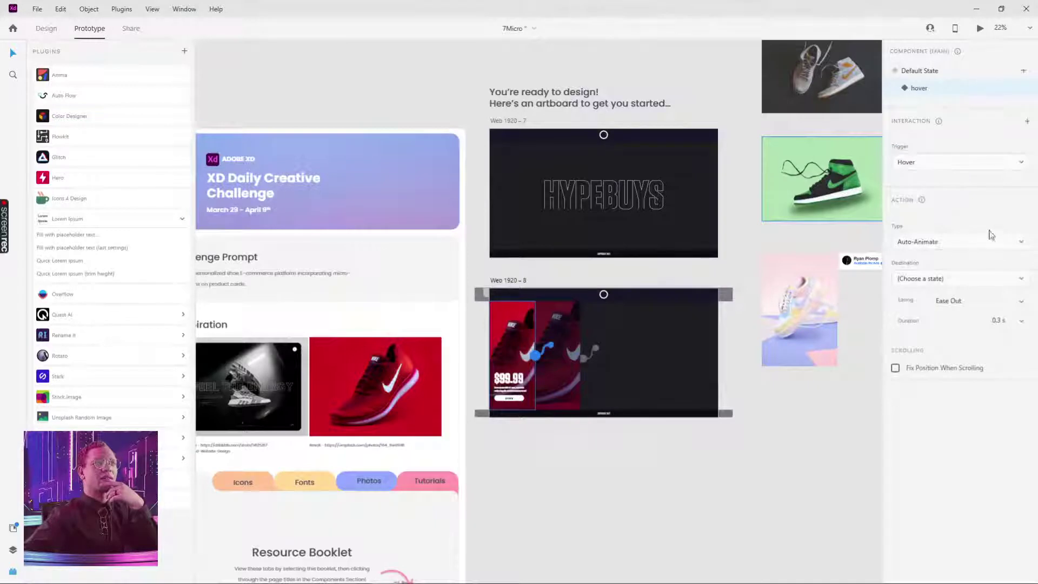
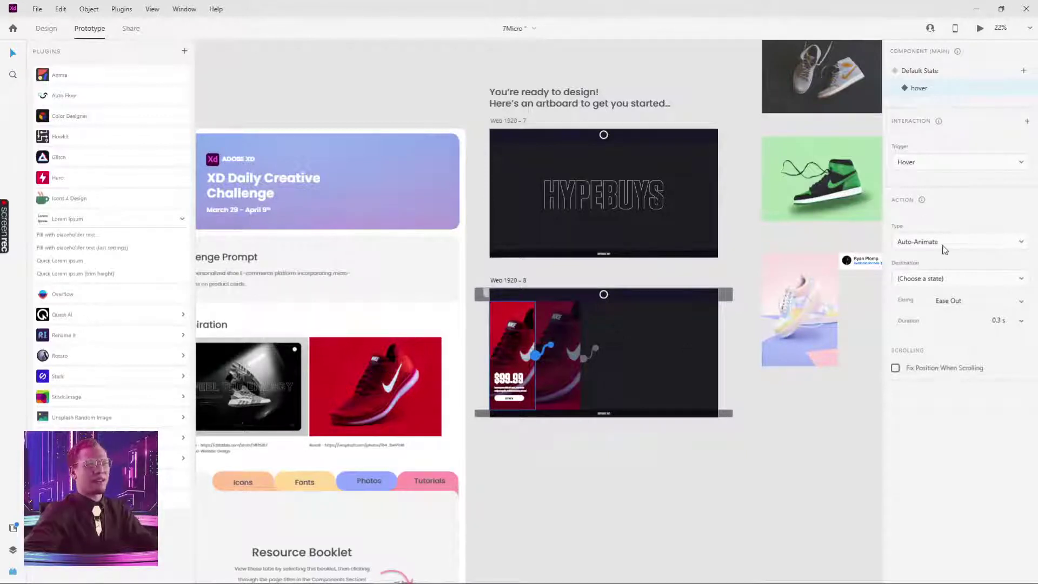
{"action": "left_click", "coordinate": [949, 278]}
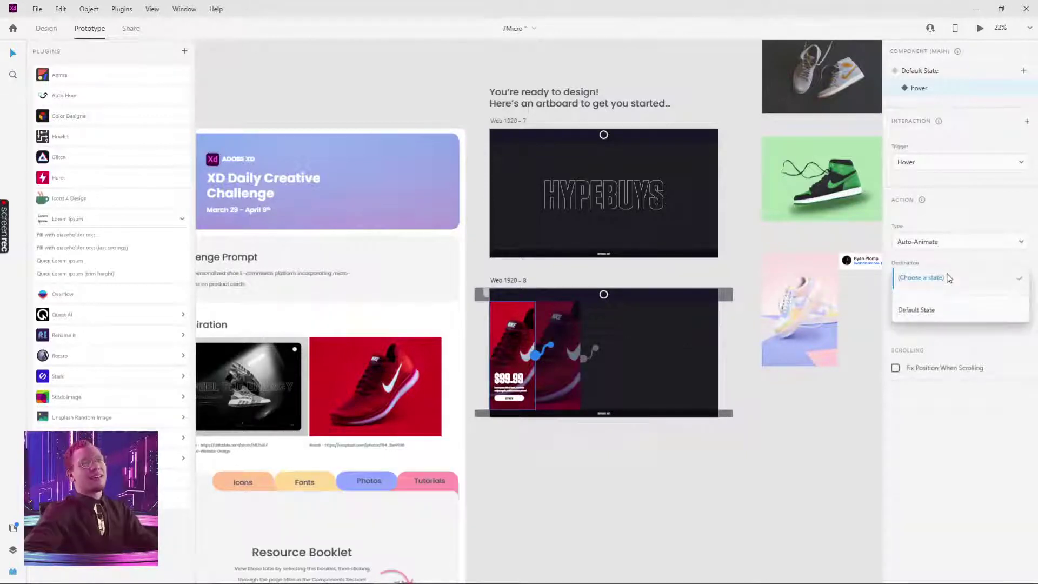
{"action": "left_click", "coordinate": [925, 311]}
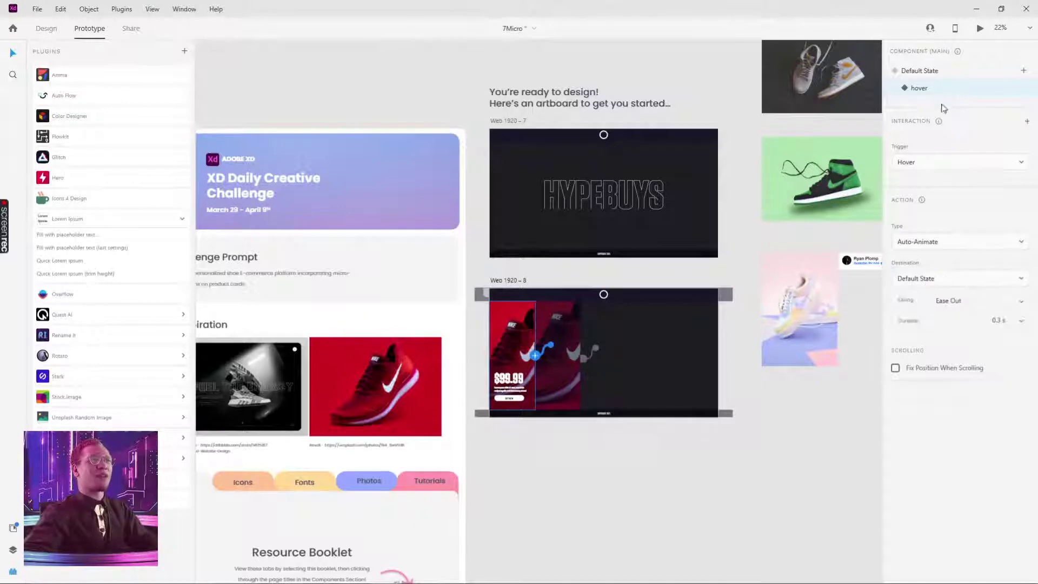
- Add a Hover-triggered Auto-Animate interaction to the card's Default State with the hover state as its destination
{"action": "left_click", "coordinate": [936, 75]}
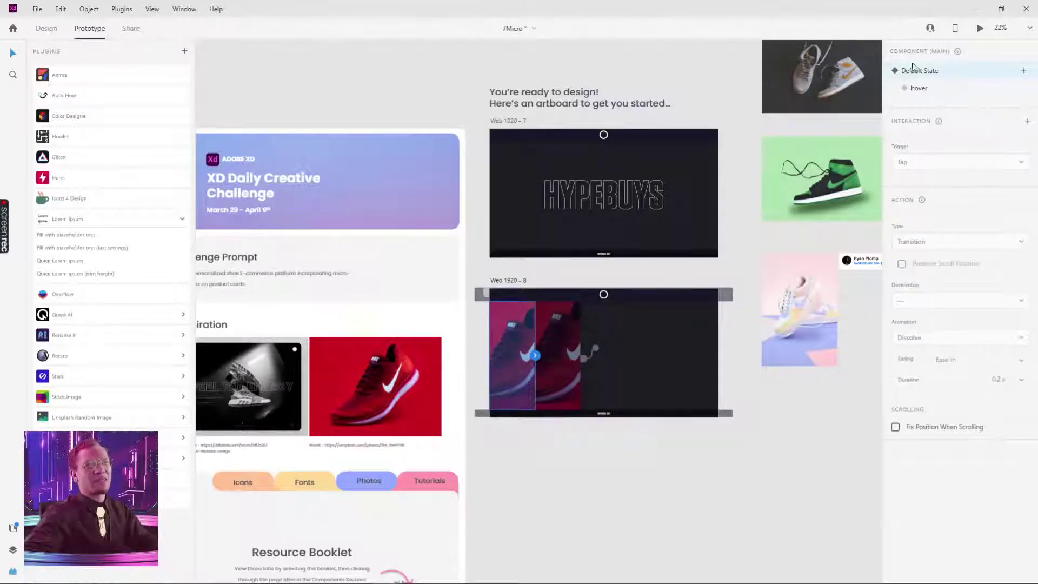
{"action": "left_click", "coordinate": [1028, 122]}
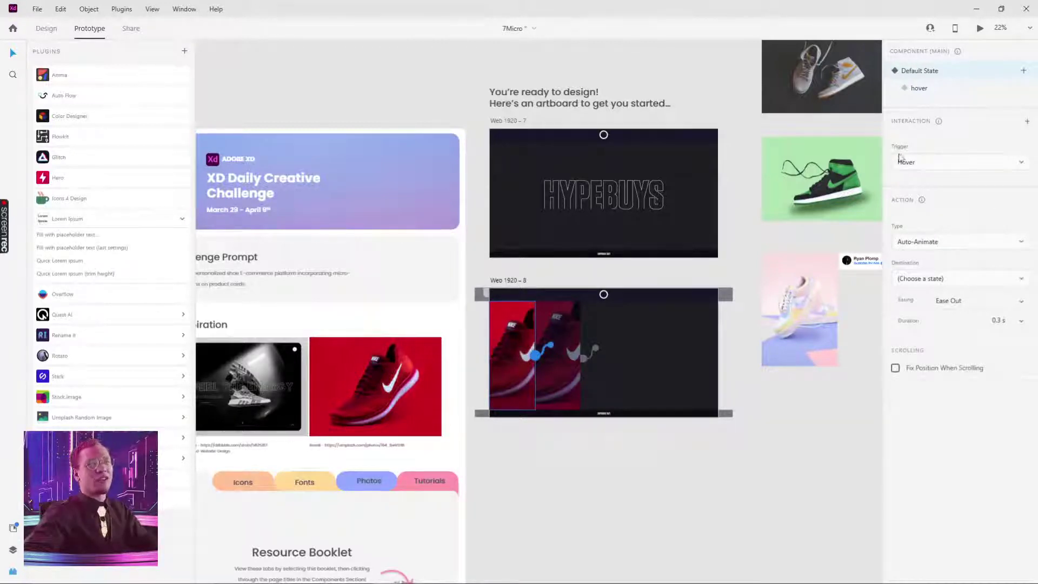
{"action": "left_click", "coordinate": [958, 280]}
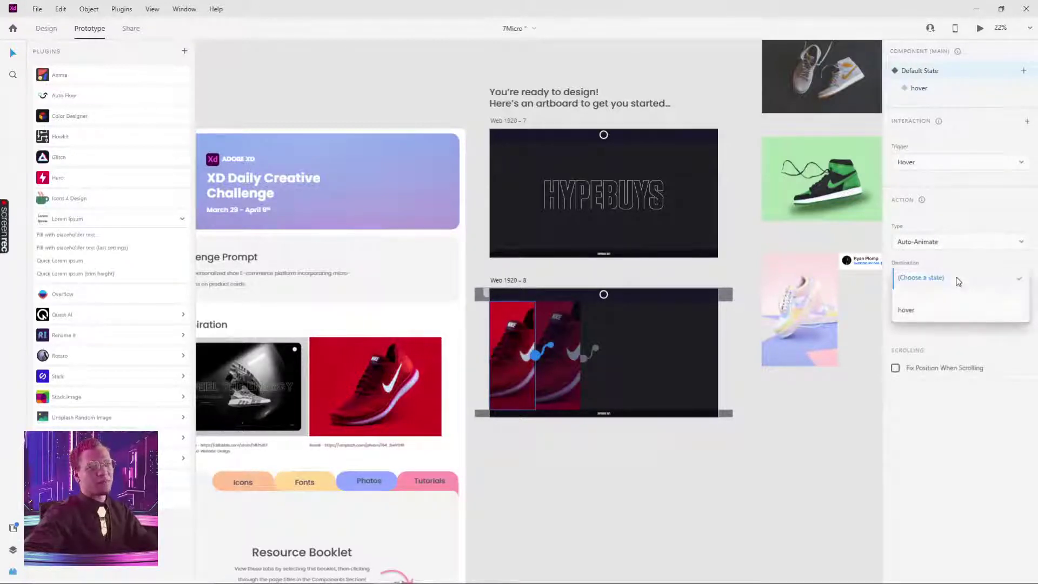
{"action": "left_click", "coordinate": [909, 310]}
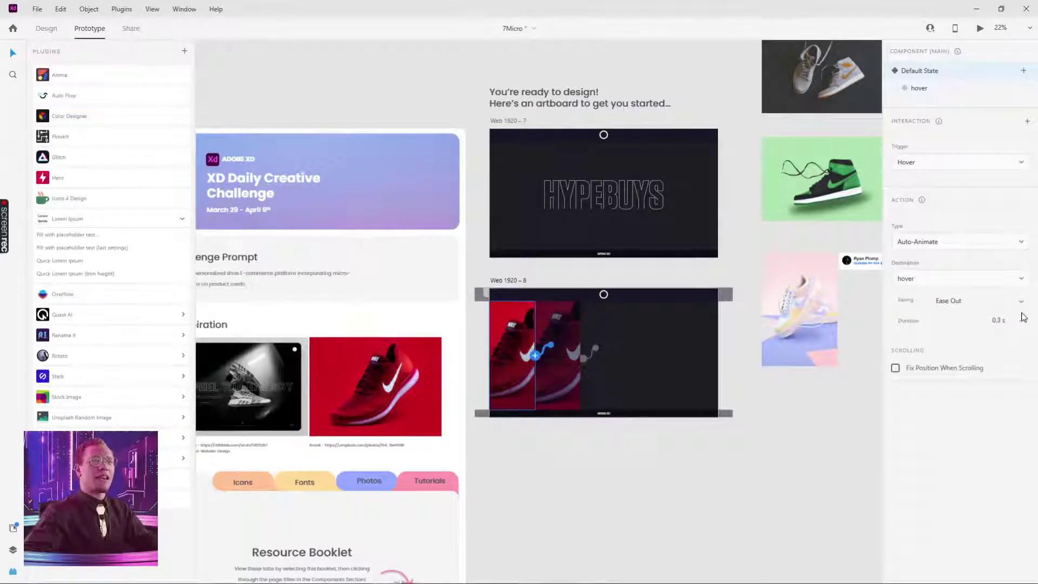
- Set the Default State interaction's easing to Snap and its duration to 1 s
{"action": "left_click", "coordinate": [1022, 320]}
{"action": "left_click", "coordinate": [959, 323]}
{"action": "left_click", "coordinate": [1017, 301]}
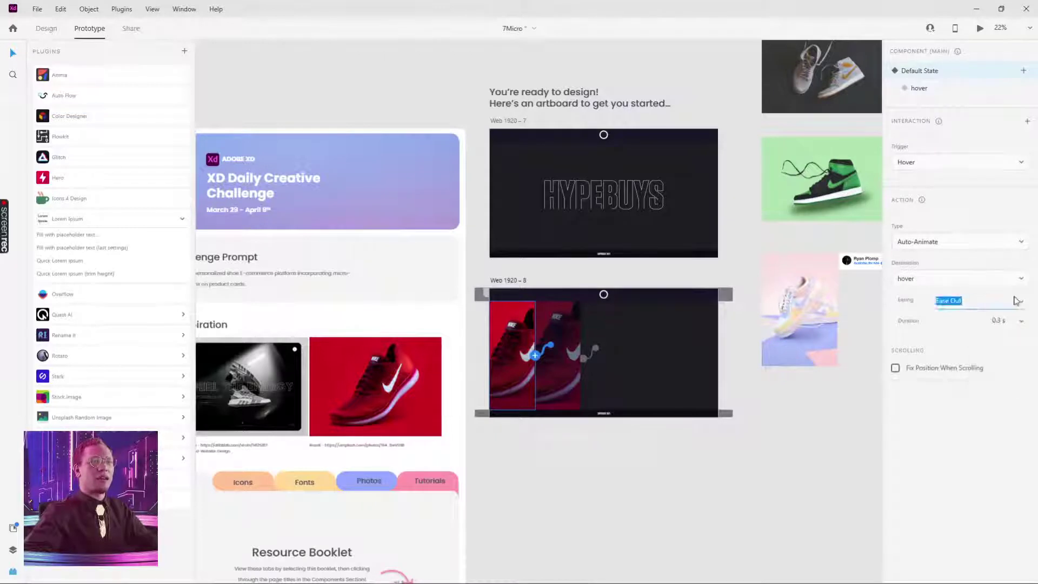
{"action": "left_click", "coordinate": [975, 371]}
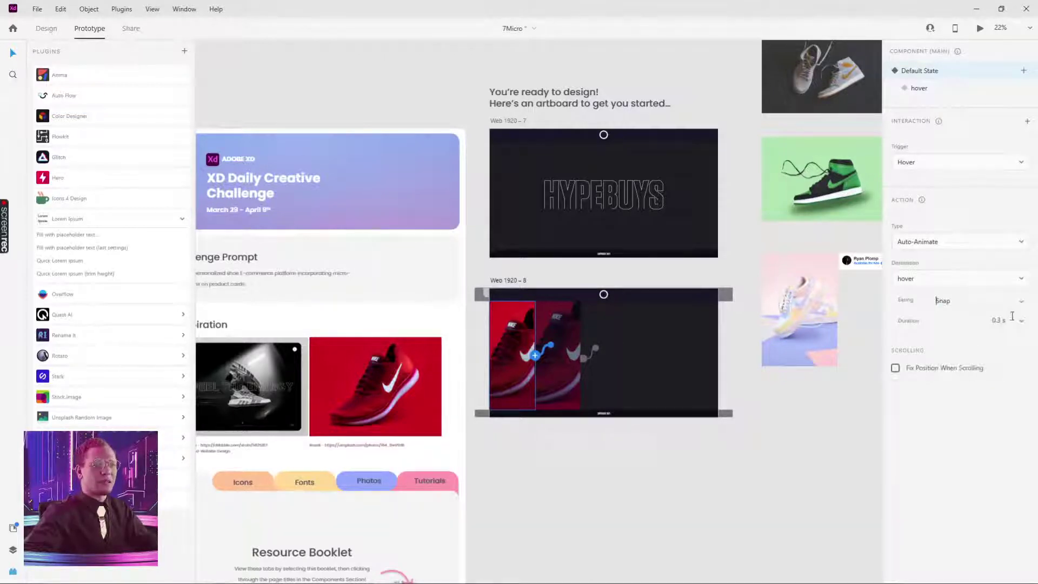
{"action": "left_click", "coordinate": [1003, 321]}
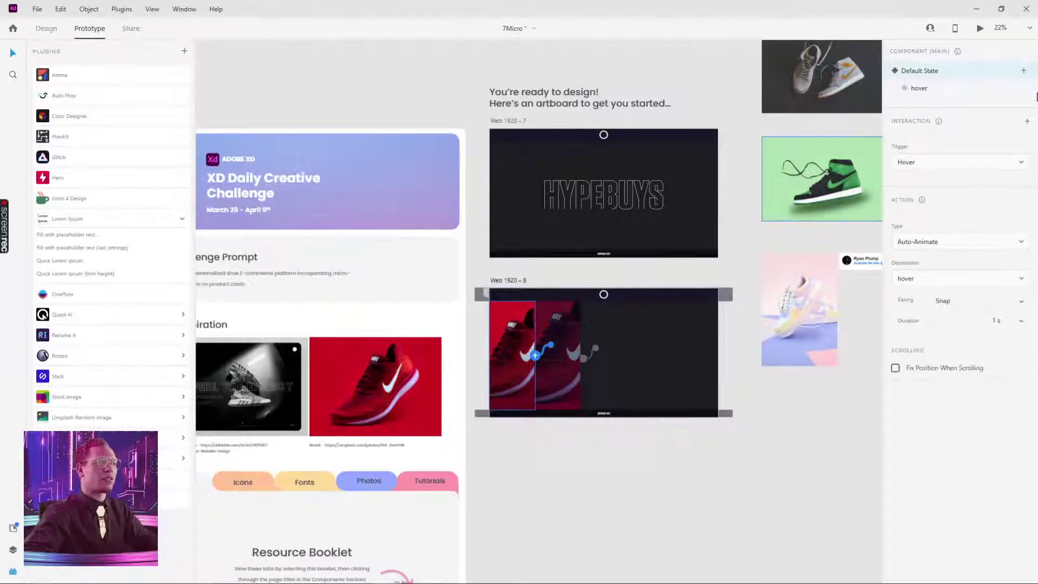
- Review the easing and trigger options available for the hover state's interaction
{"action": "left_click", "coordinate": [926, 89]}
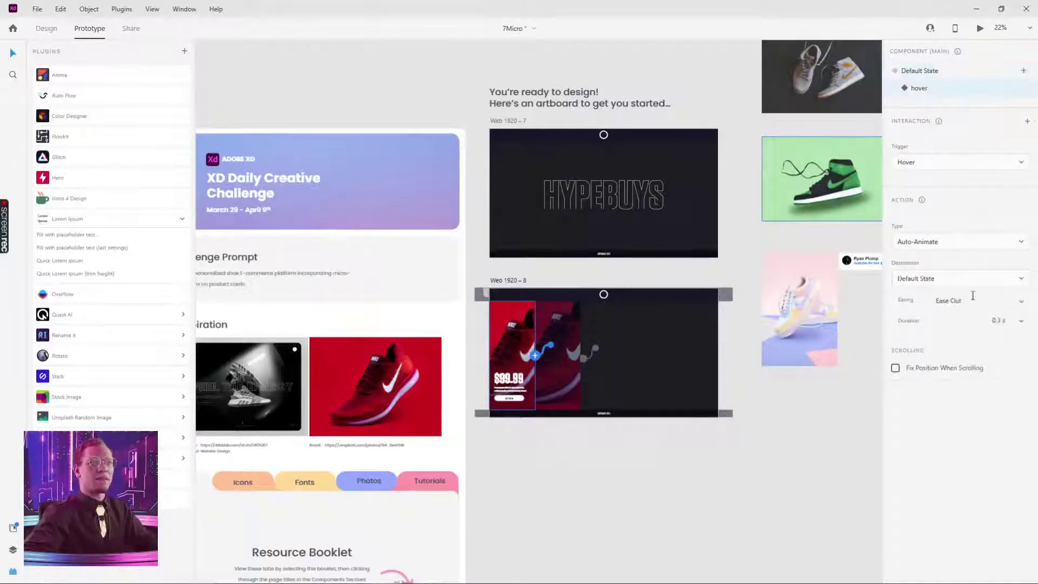
{"action": "left_click", "coordinate": [1016, 302]}
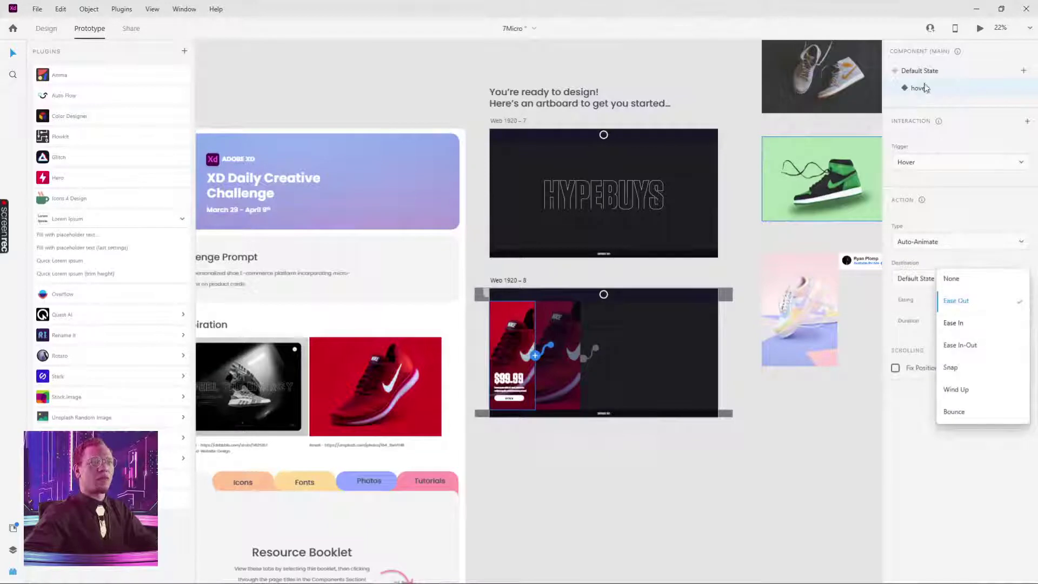
{"action": "left_click", "coordinate": [966, 90]}
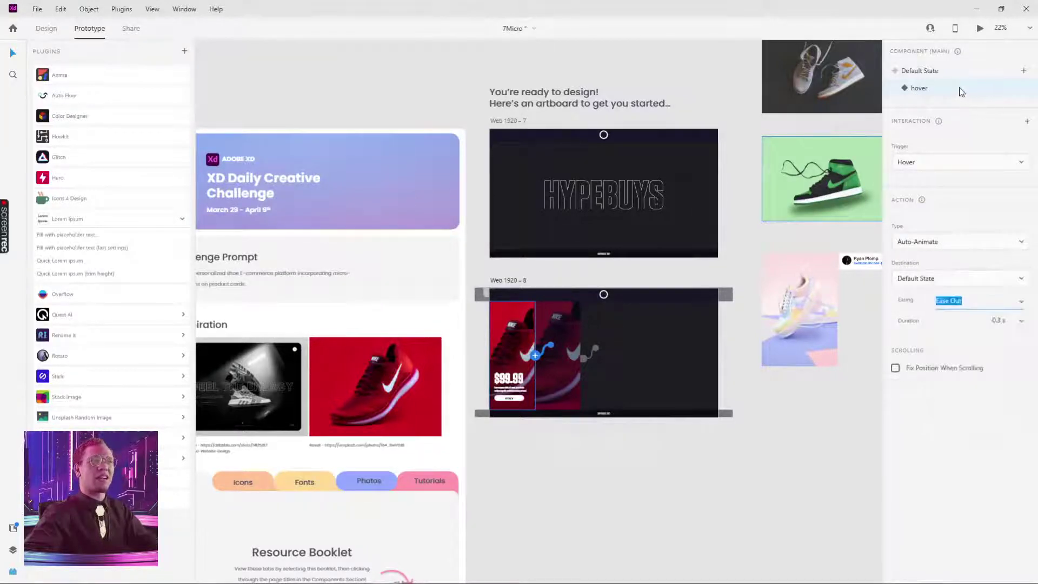
{"action": "left_click", "coordinate": [980, 165]}
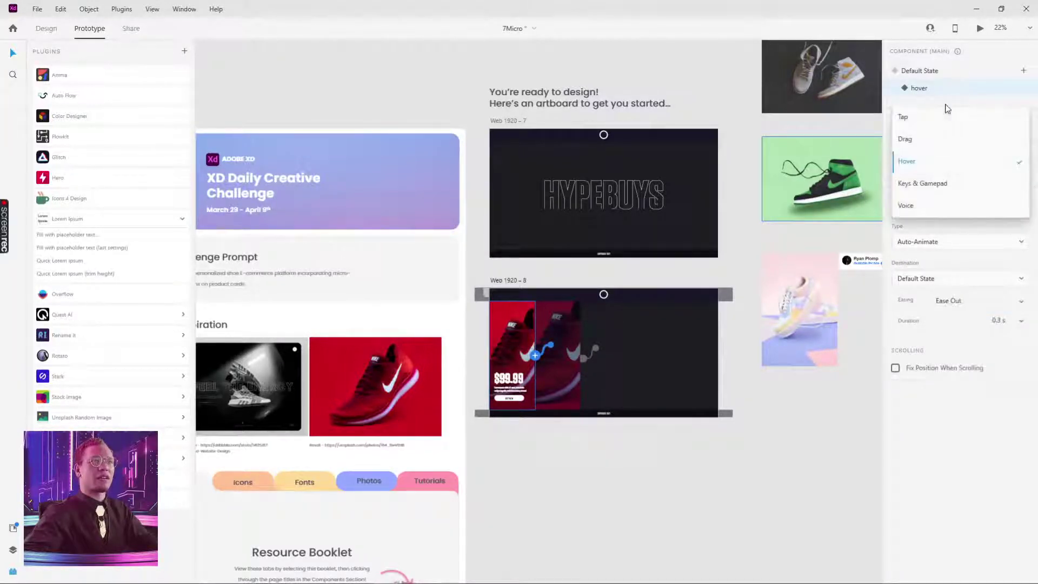
{"action": "left_click", "coordinate": [979, 107]}
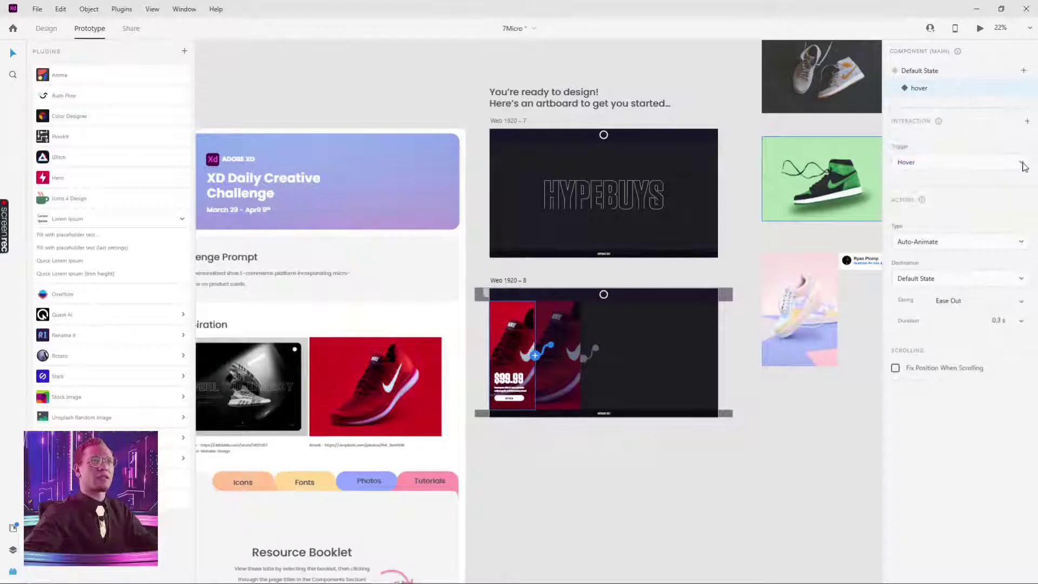
{"action": "left_click", "coordinate": [1020, 169]}
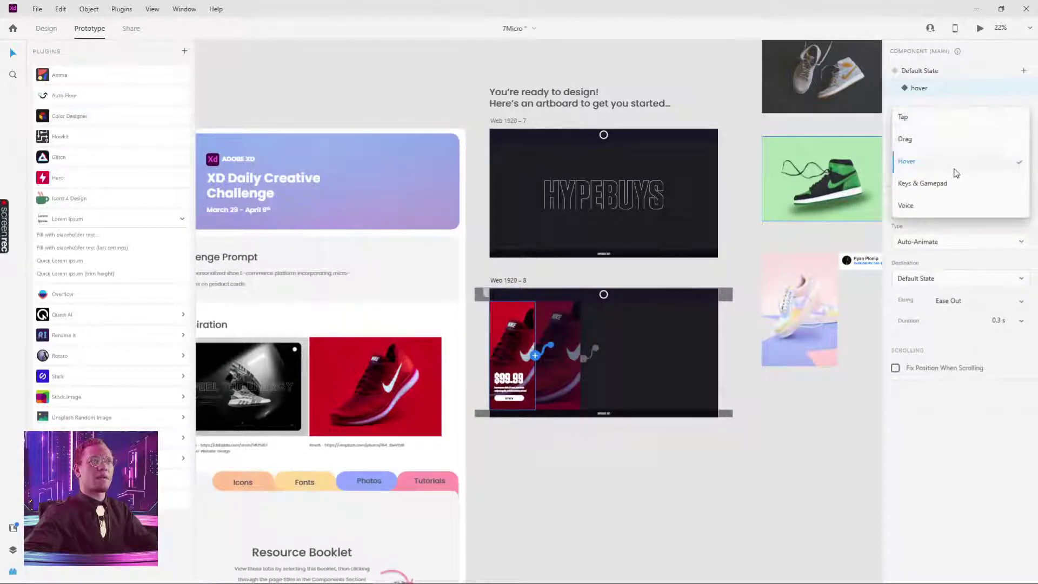
{"action": "left_click", "coordinate": [989, 101]}
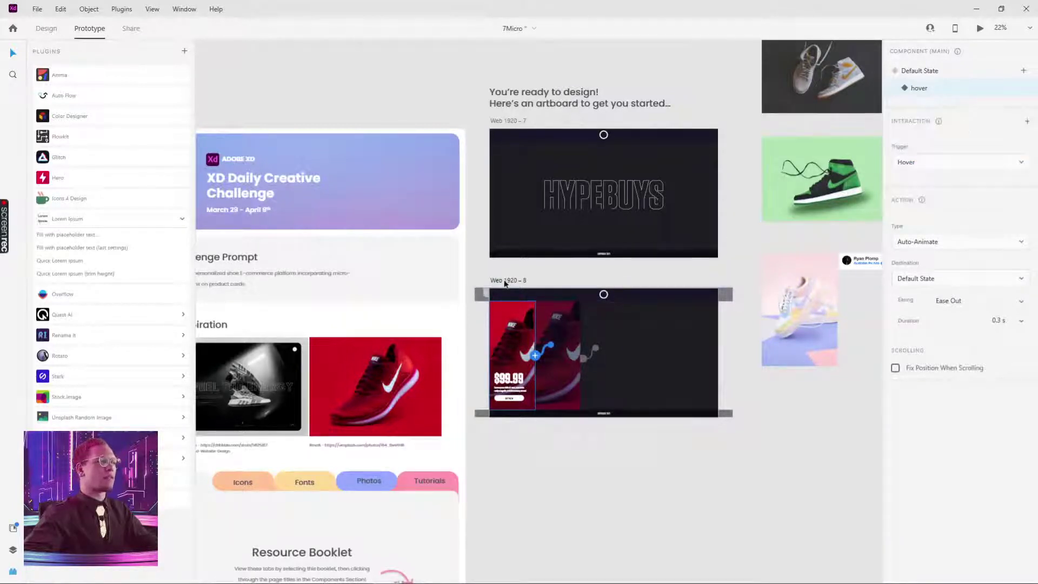
- Switch the $99.99 card to its Default State and preview its hover animation
{"action": "key", "text": "Escape"}
{"action": "left_click", "coordinate": [981, 28]}
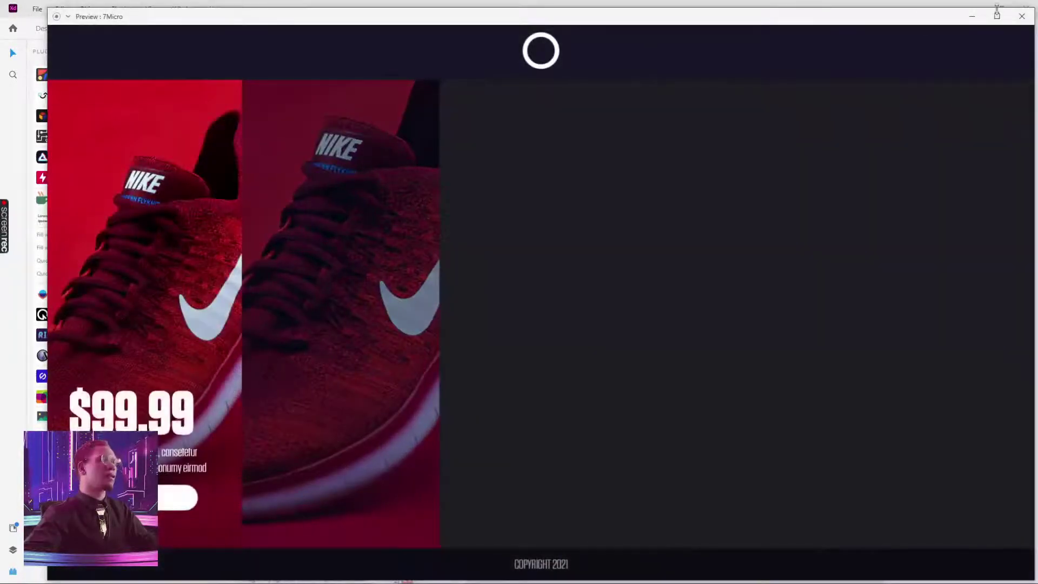
{"action": "left_click", "coordinate": [1022, 16]}
{"action": "left_click", "coordinate": [501, 320]}
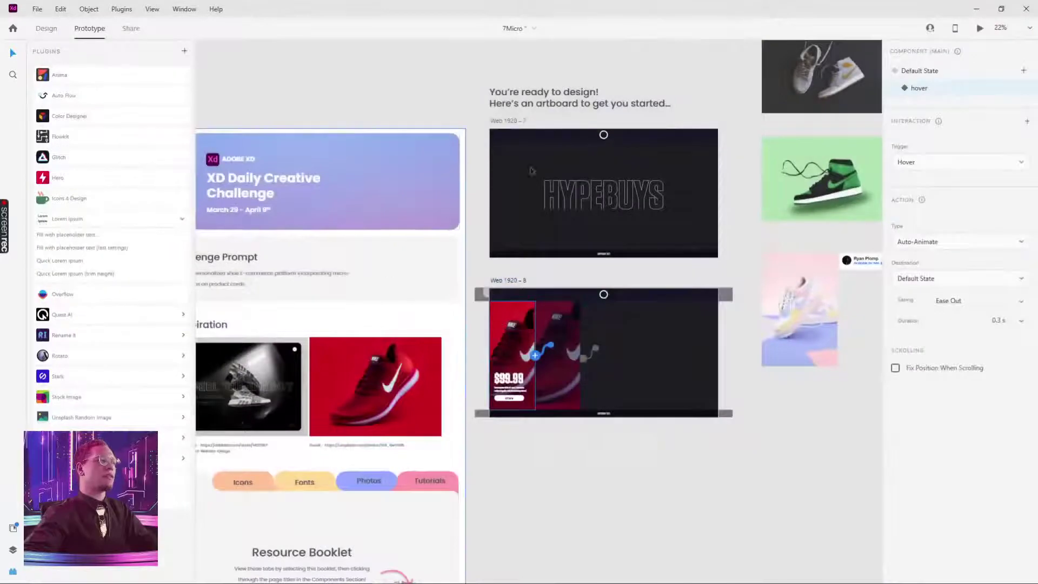
{"action": "left_click", "coordinate": [923, 71]}
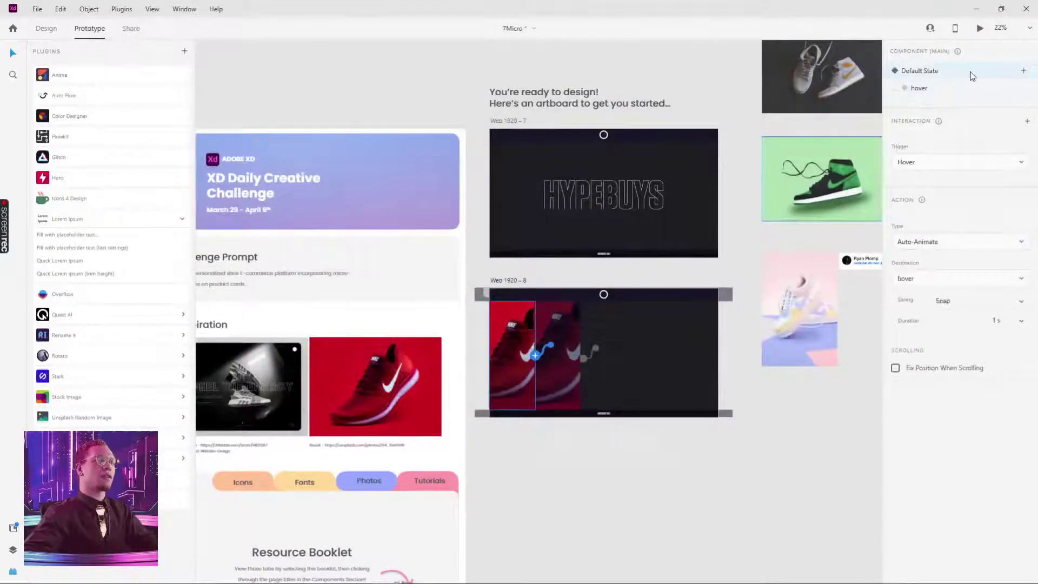
{"action": "left_click", "coordinate": [981, 29]}
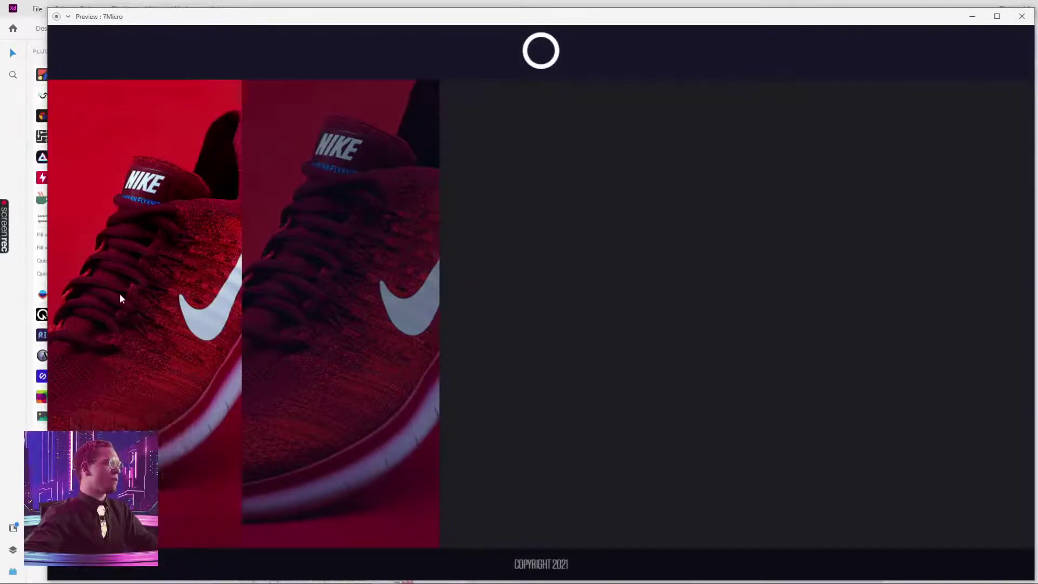
{"action": "left_click", "coordinate": [1024, 16]}
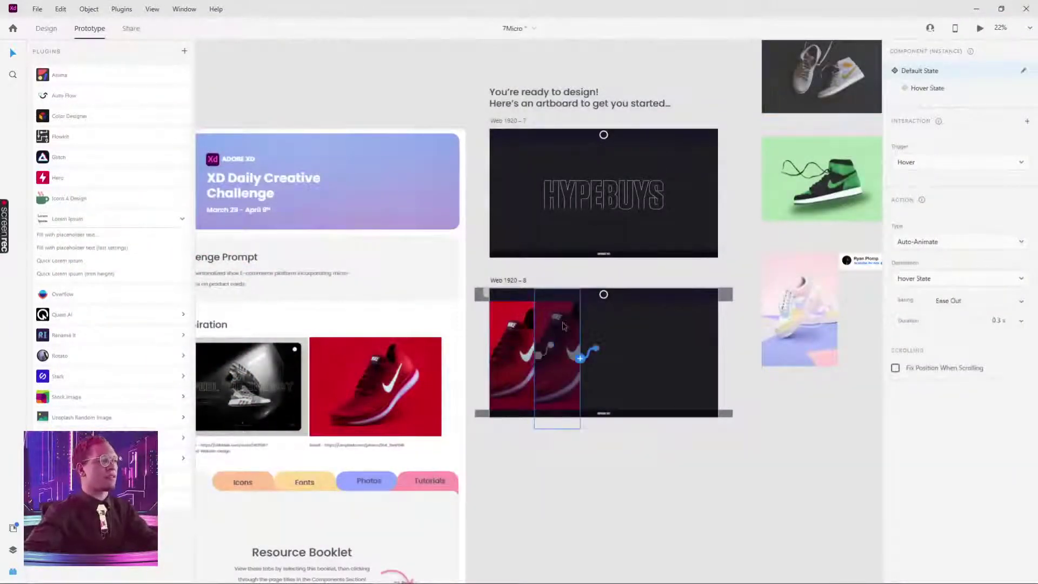
- Move the darkened shoe card to the left edge of Web 1920 – 7 and place a copy of the red card below Web 1920 – 8
{"action": "left_click_drag", "start_coordinate": [513, 352], "coordinate": [520, 168]}
{"action": "left_click", "coordinate": [519, 372]}
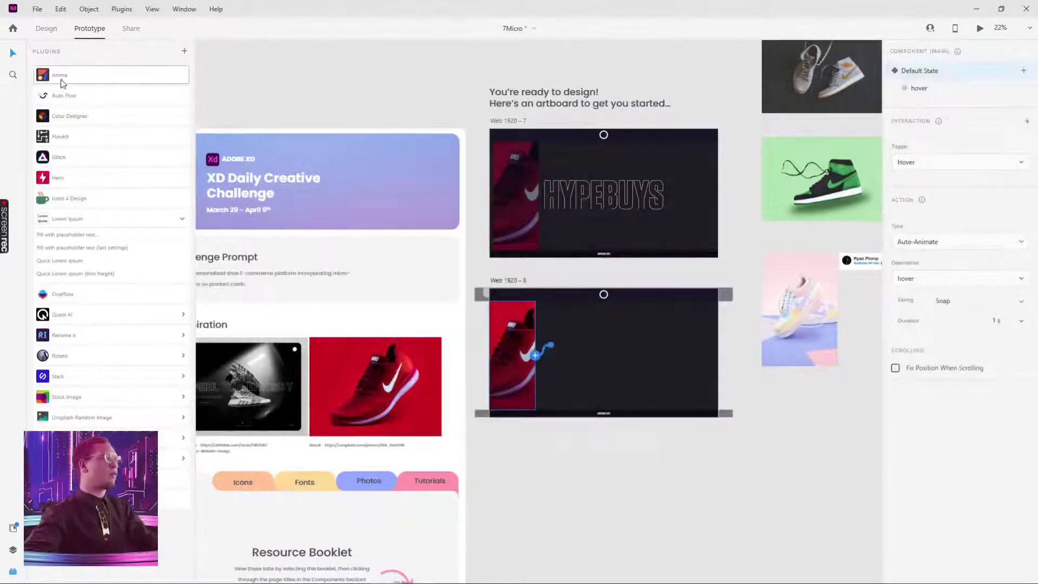
{"action": "left_click", "coordinate": [46, 30]}
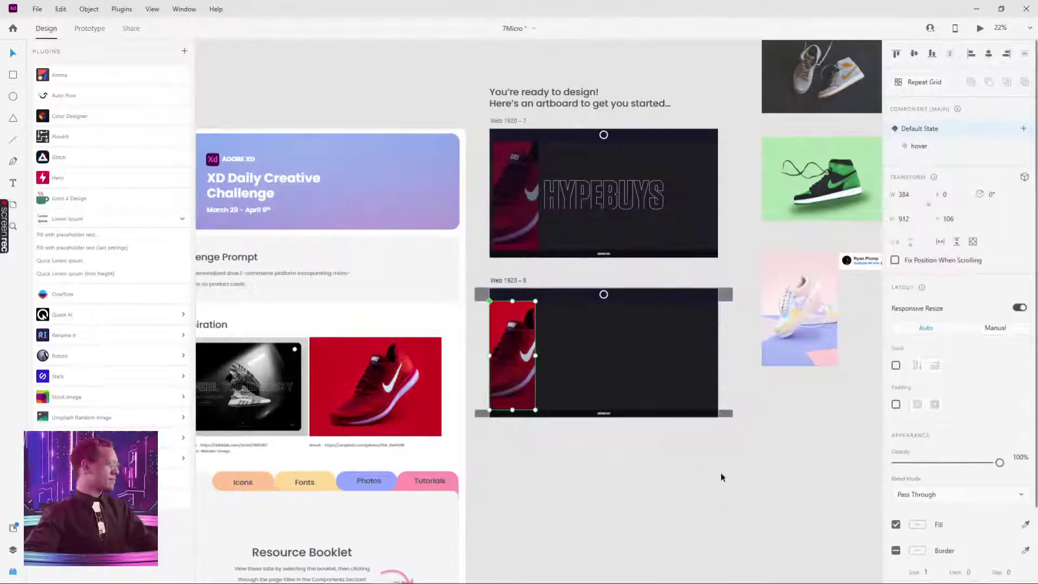
{"action": "left_click_drag", "start_coordinate": [525, 374], "coordinate": [568, 481]}
{"action": "scroll", "coordinate": [614, 520], "scroll_direction": "up", "scroll_amount": 2}
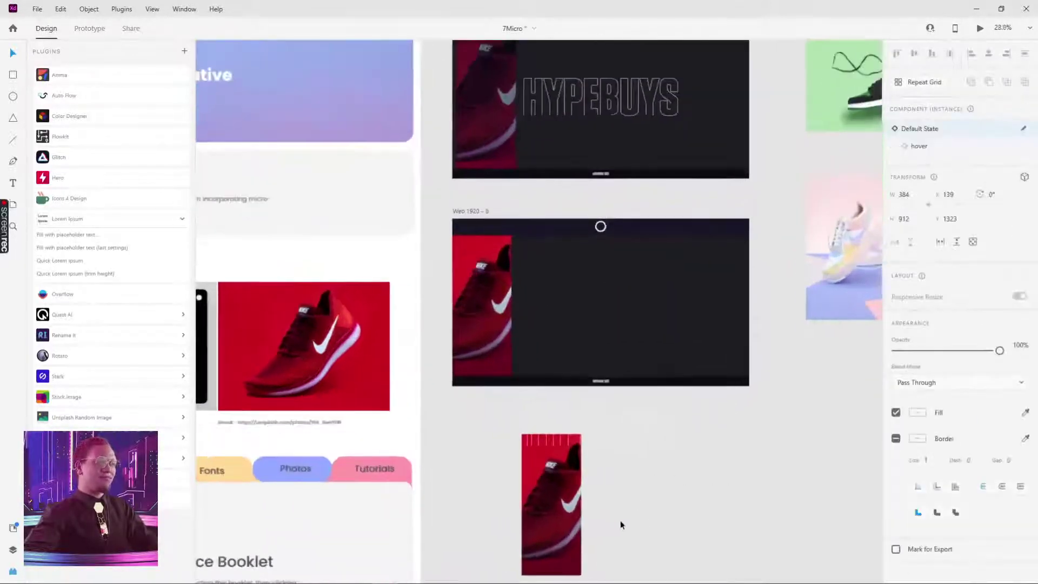
- Move the main shoe card below the left side of Web 1920 – 8 and align its copy to the artboard's left edge
{"action": "scroll", "coordinate": [621, 524], "scroll_direction": "down", "scroll_amount": 2}
{"action": "left_click_drag", "start_coordinate": [529, 431], "coordinate": [464, 449]}
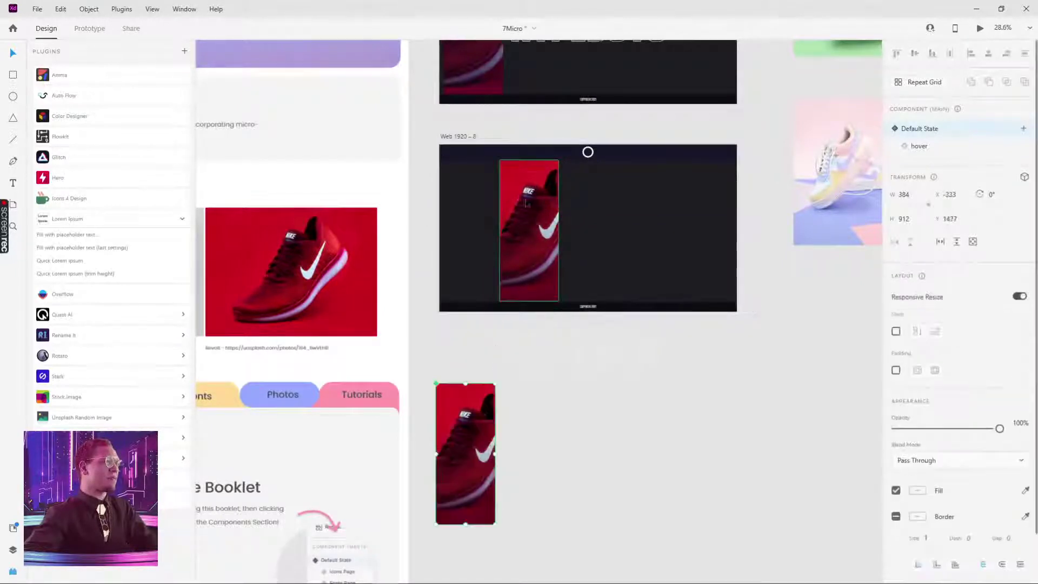
{"action": "left_click_drag", "start_coordinate": [523, 205], "coordinate": [469, 206]}
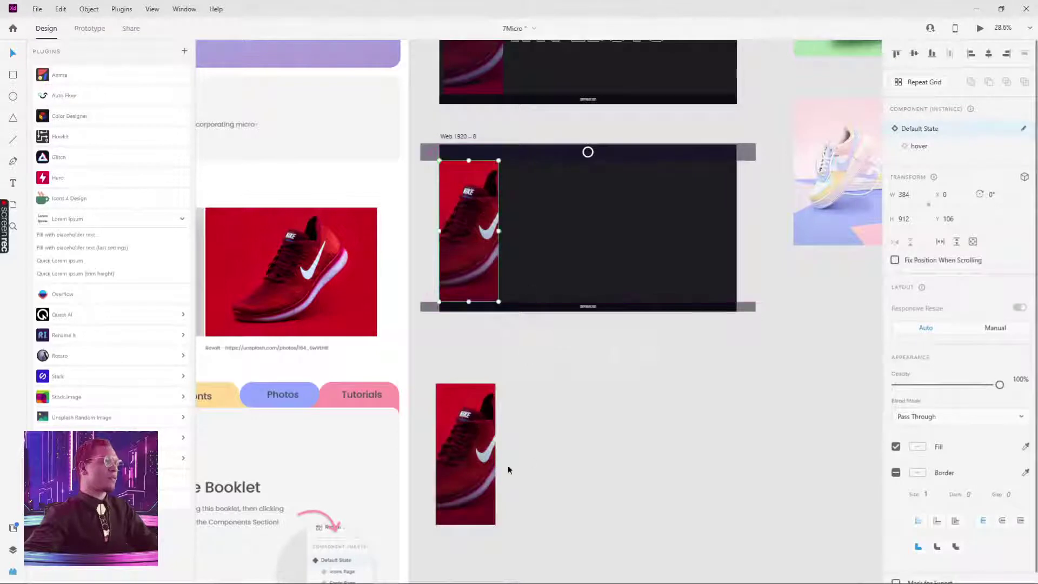
- In the hover state of the main shoe card below Web 1920 – 8, shift the shoe photo left inside the card's mask
{"action": "left_click", "coordinate": [476, 459]}
{"action": "scroll", "coordinate": [476, 460], "scroll_direction": "up", "scroll_amount": 4}
{"action": "scroll", "coordinate": [532, 412], "scroll_direction": "down", "scroll_amount": 1}
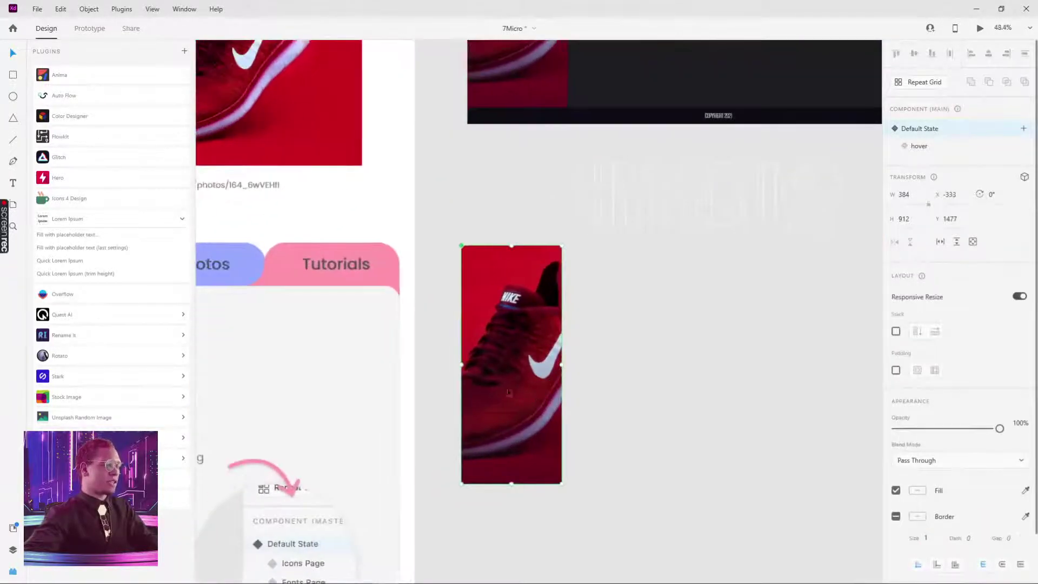
{"action": "double_click", "coordinate": [522, 359]}
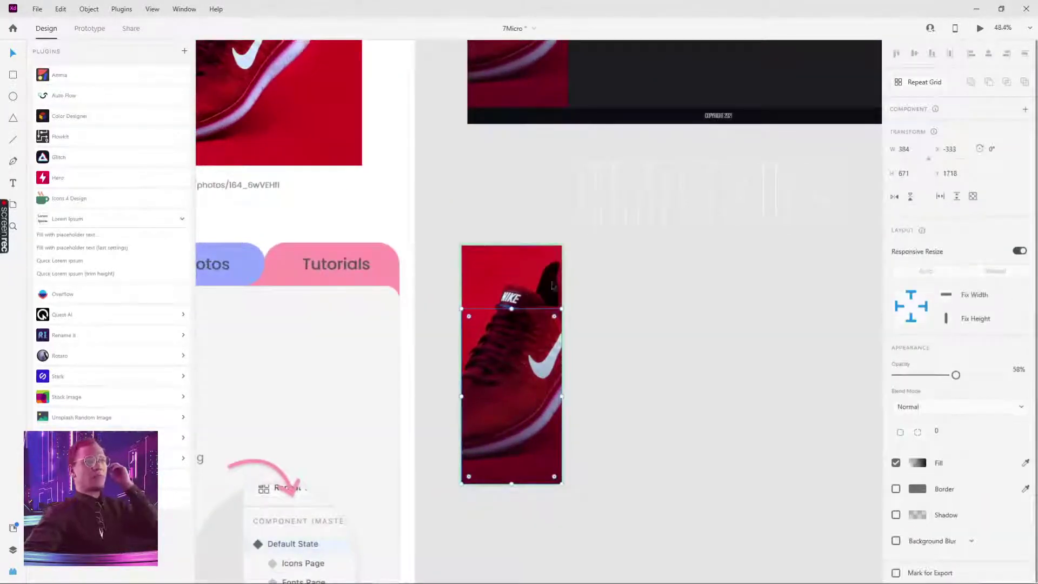
{"action": "left_click", "coordinate": [535, 301]}
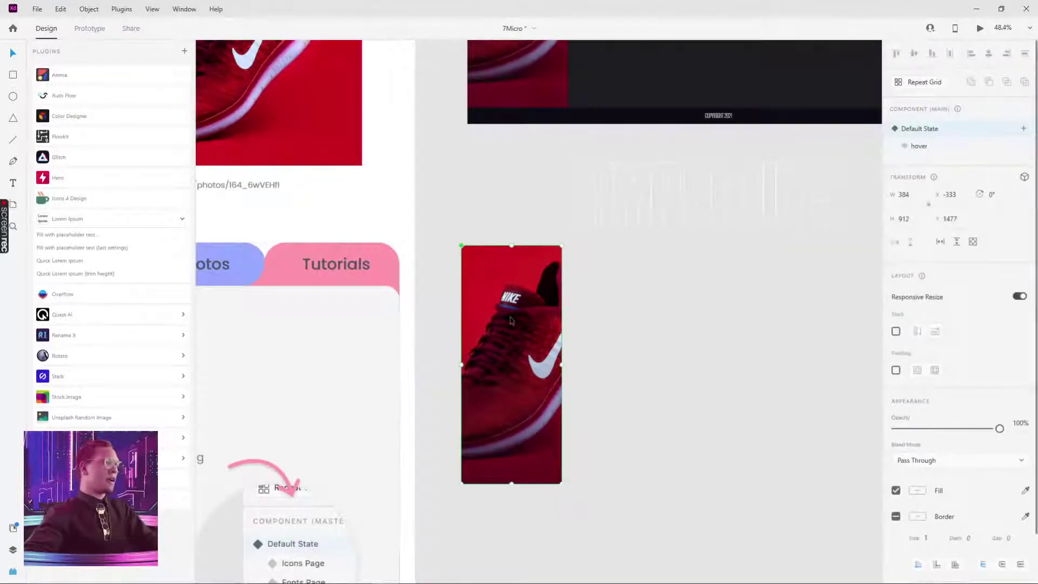
{"action": "left_click", "coordinate": [919, 147]}
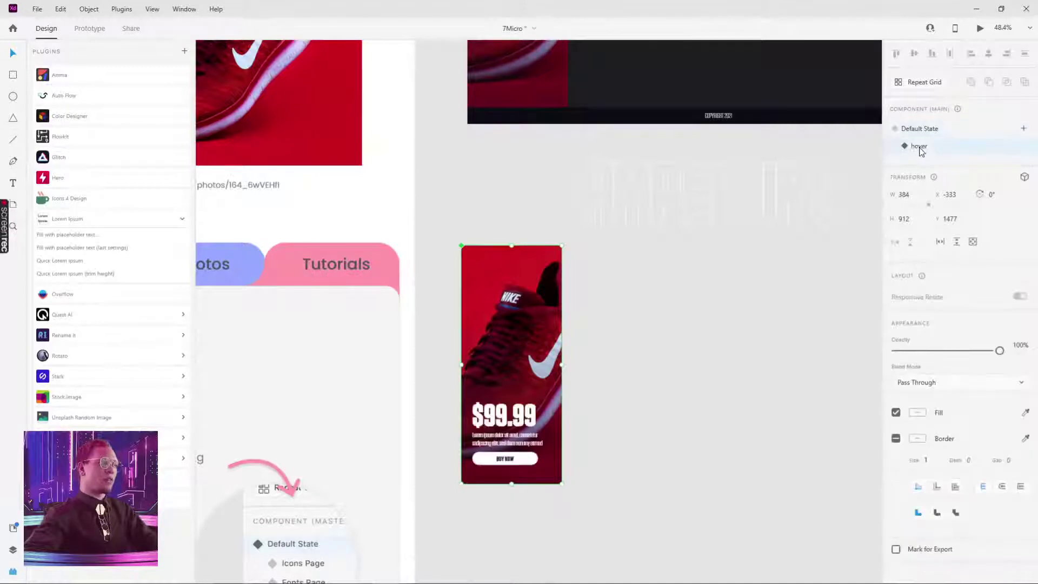
{"action": "left_click", "coordinate": [511, 261]}
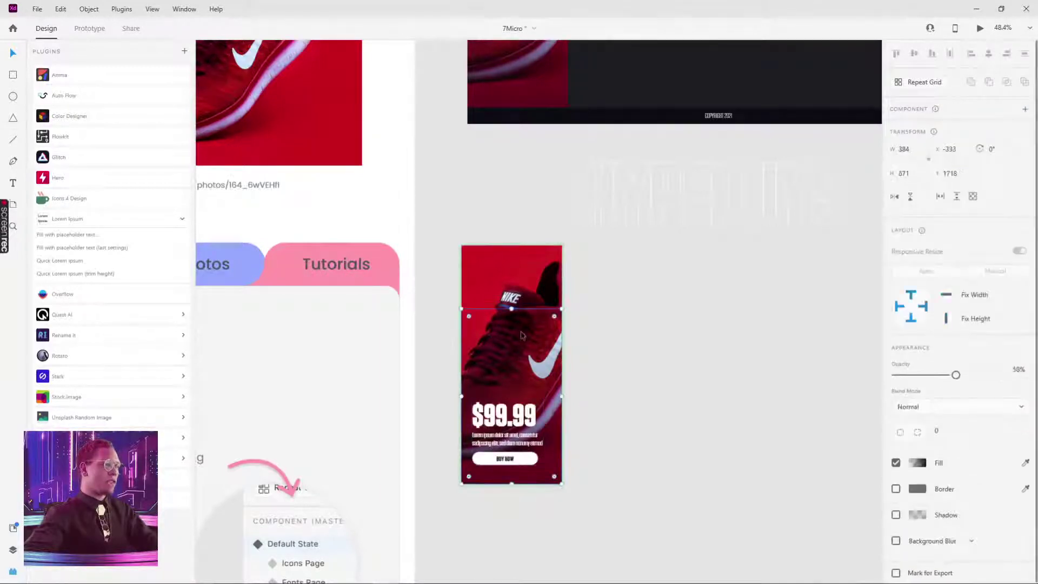
{"action": "double_click", "coordinate": [512, 262]}
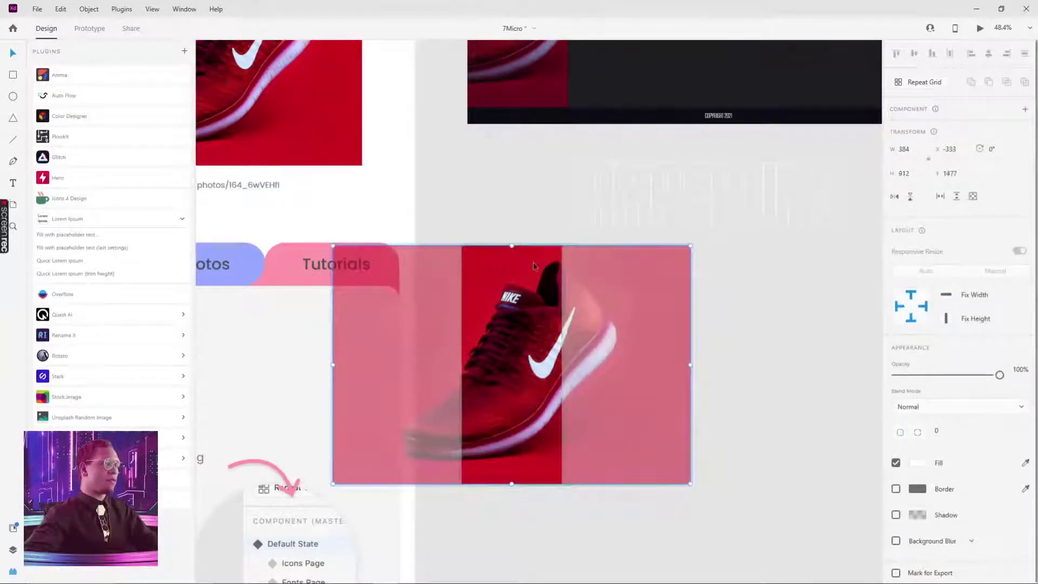
{"action": "left_click_drag", "start_coordinate": [528, 277], "coordinate": [498, 274]}
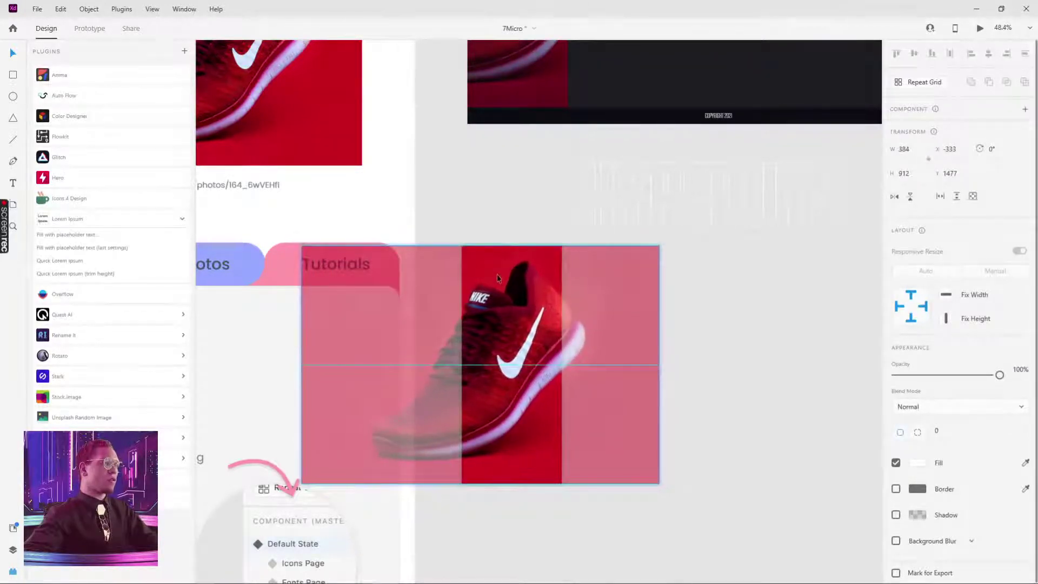
{"action": "key", "text": "Escape"}
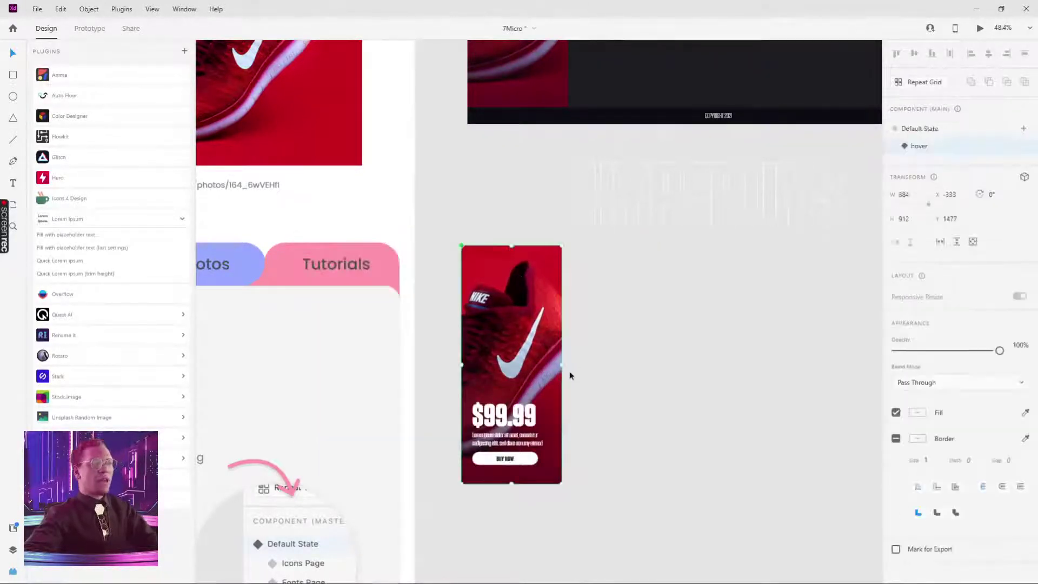
- Preview Web 1920 – 7 and test the shoe card's hover animation
{"action": "scroll", "coordinate": [570, 375], "scroll_direction": "up", "scroll_amount": 10}
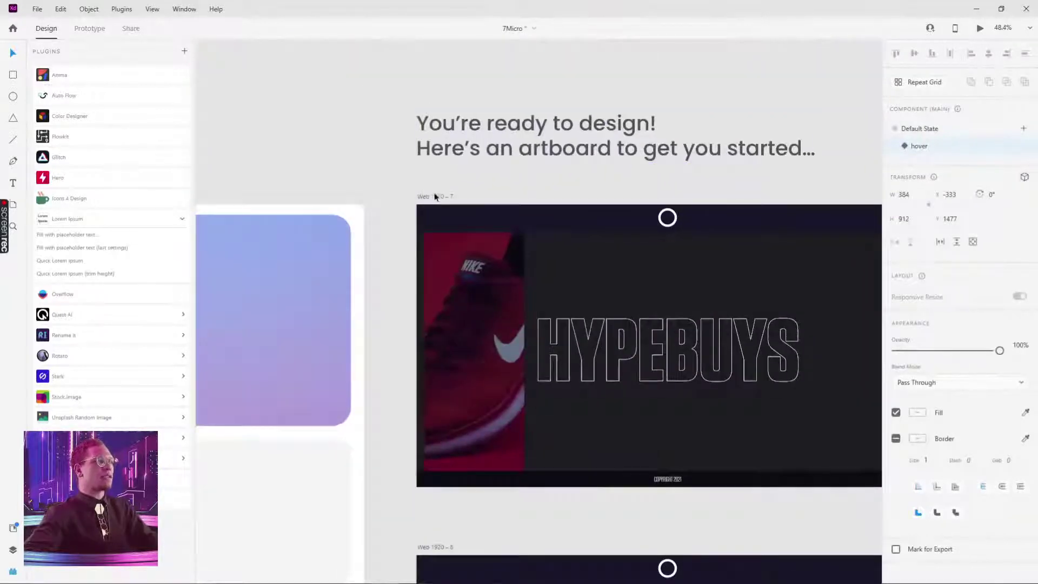
{"action": "left_click", "coordinate": [436, 197]}
{"action": "left_click", "coordinate": [981, 28]}
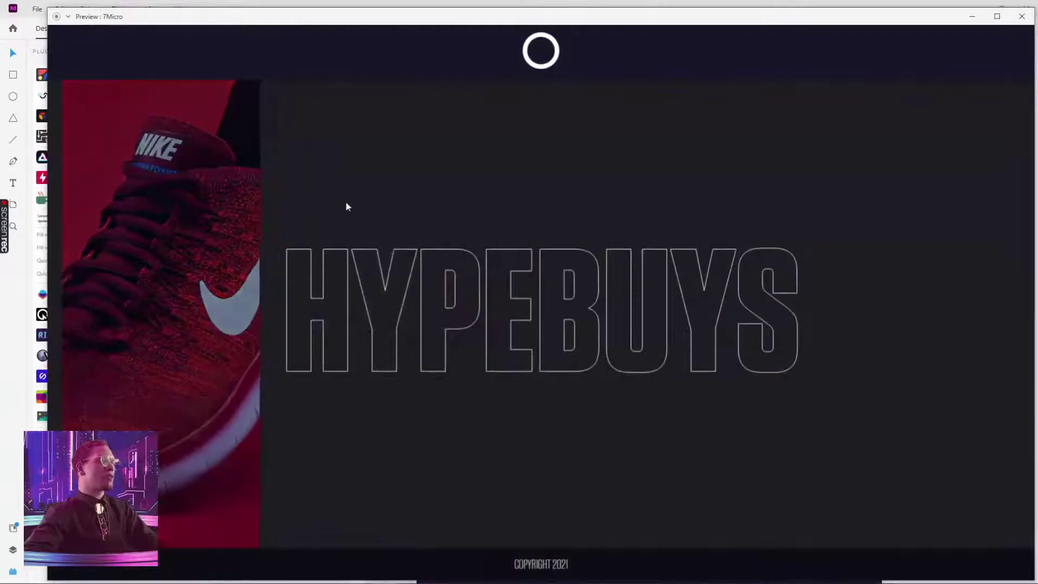
{"action": "mouse_move", "coordinate": [179, 228]}
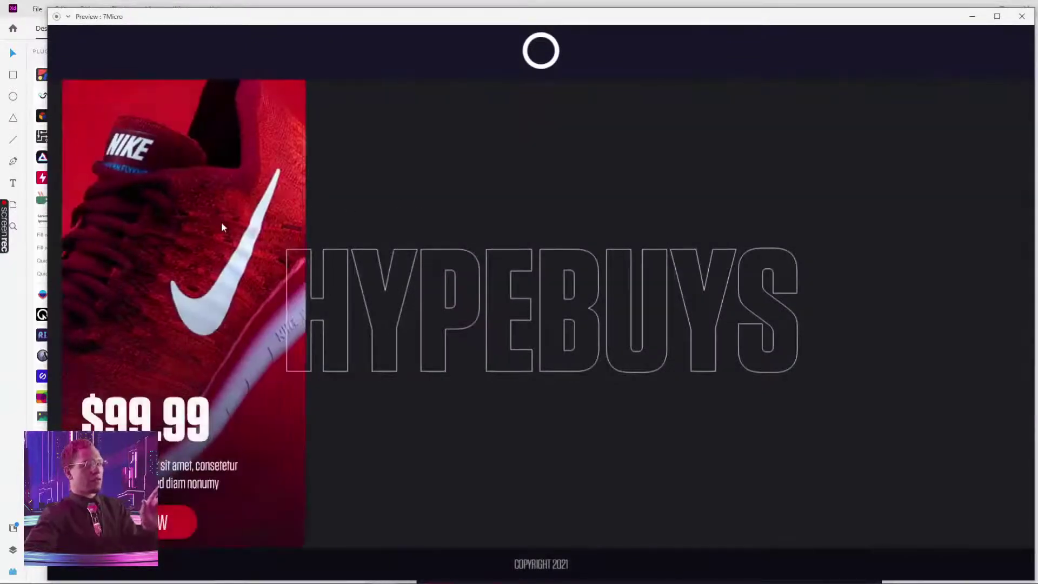
{"action": "left_click", "coordinate": [1018, 18]}
- Move the main shoe card slightly up toward Web 1920 – 8 and switch it back to its Default State
{"action": "scroll", "coordinate": [795, 318], "scroll_direction": "down", "scroll_amount": 2}
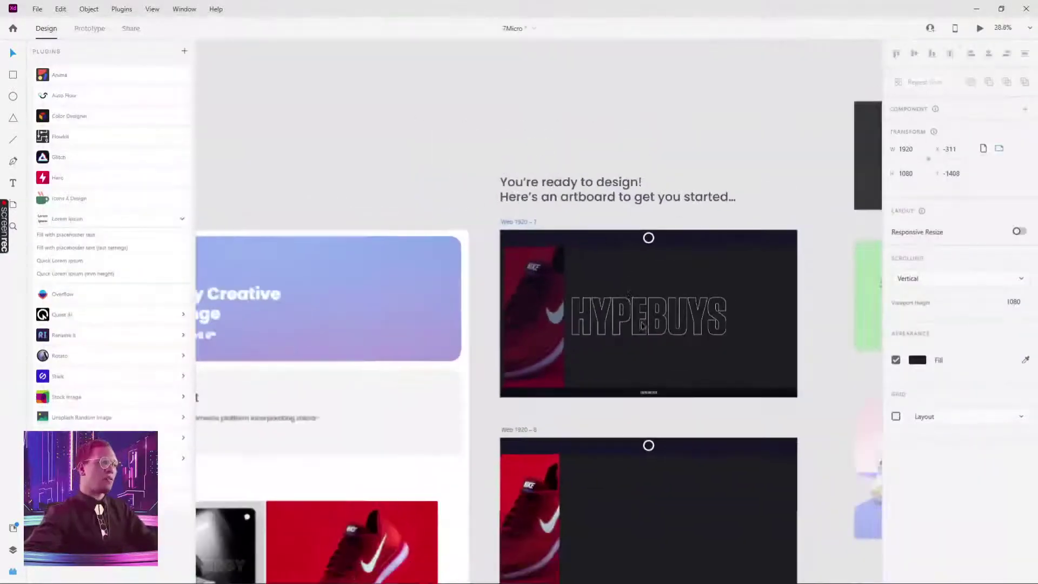
{"action": "scroll", "coordinate": [569, 366], "scroll_direction": "down", "scroll_amount": 3}
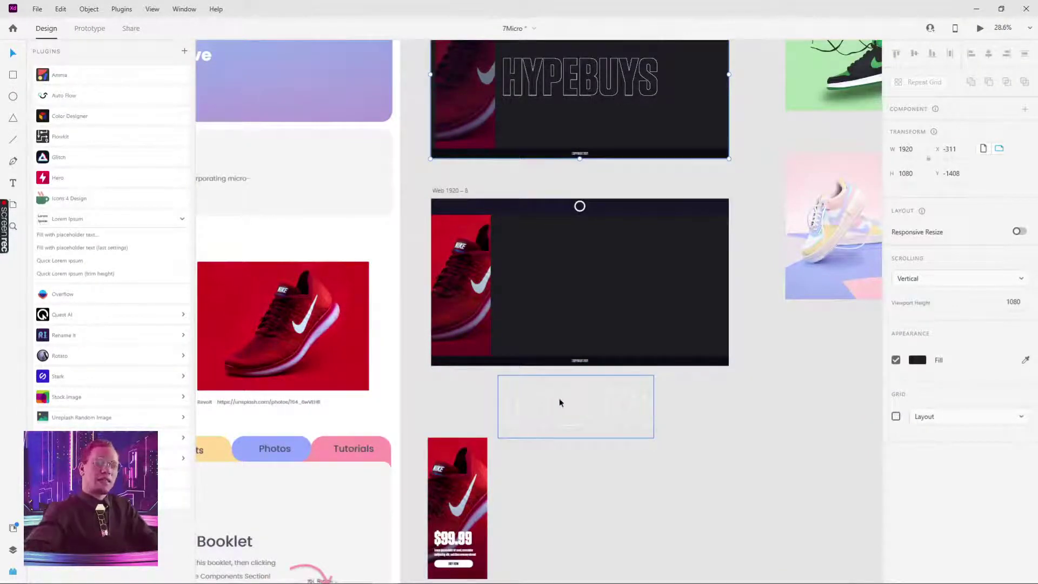
{"action": "left_click", "coordinate": [463, 490]}
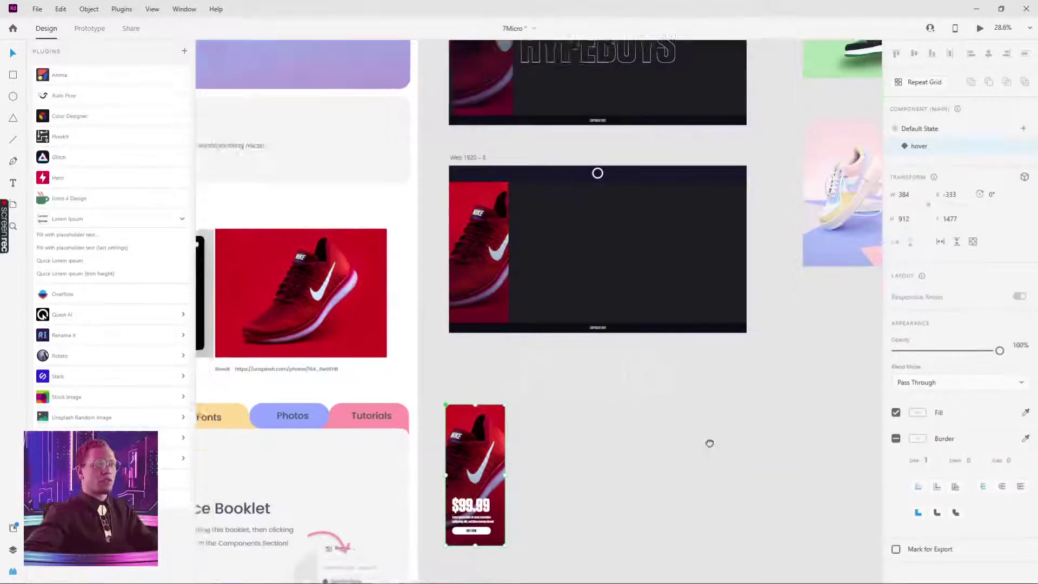
{"action": "scroll", "coordinate": [709, 440], "scroll_direction": "down", "scroll_amount": 2}
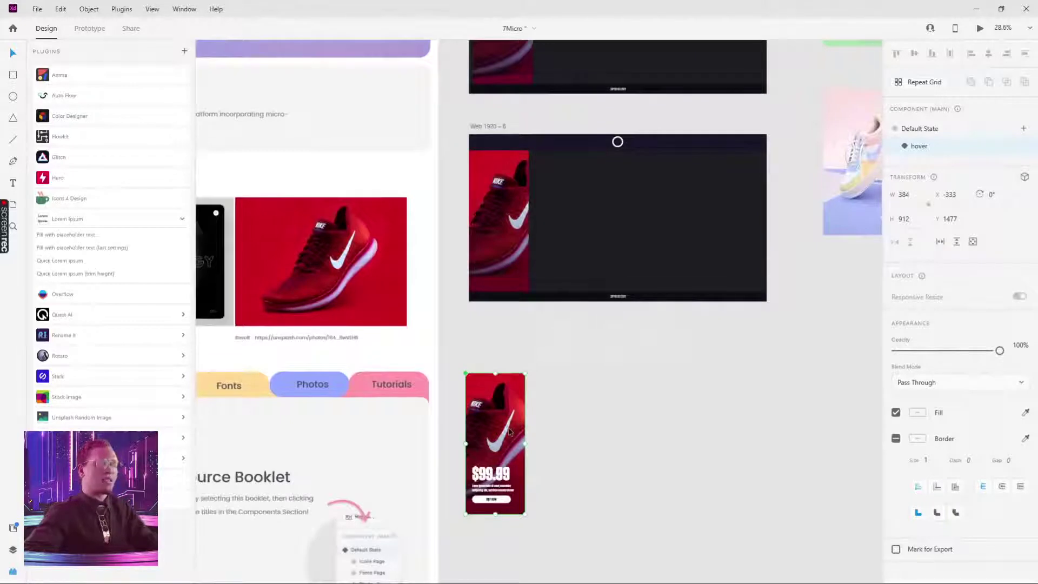
{"action": "left_click_drag", "start_coordinate": [506, 431], "coordinate": [507, 417]}
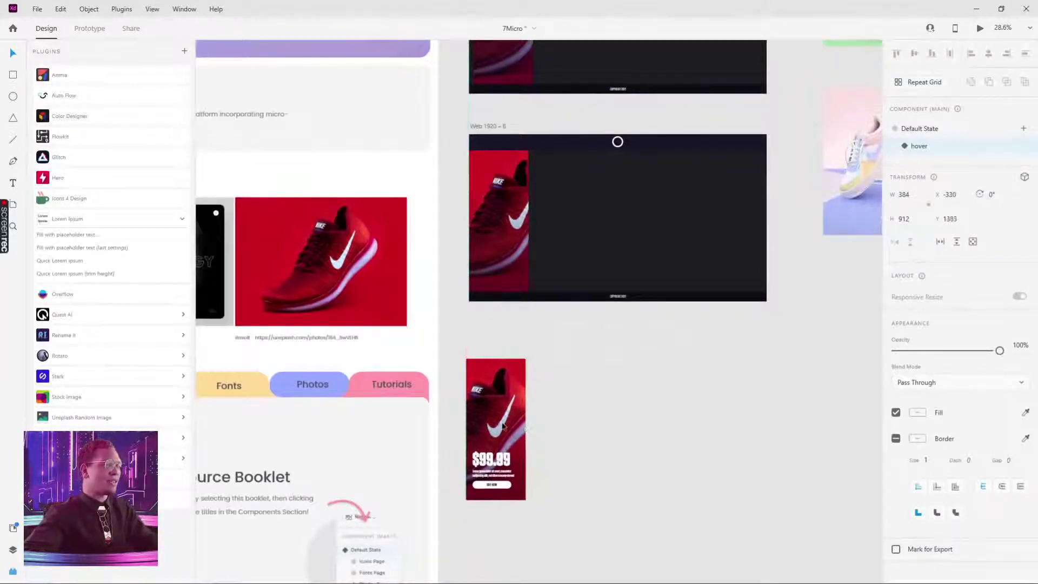
{"action": "left_click", "coordinate": [919, 130]}
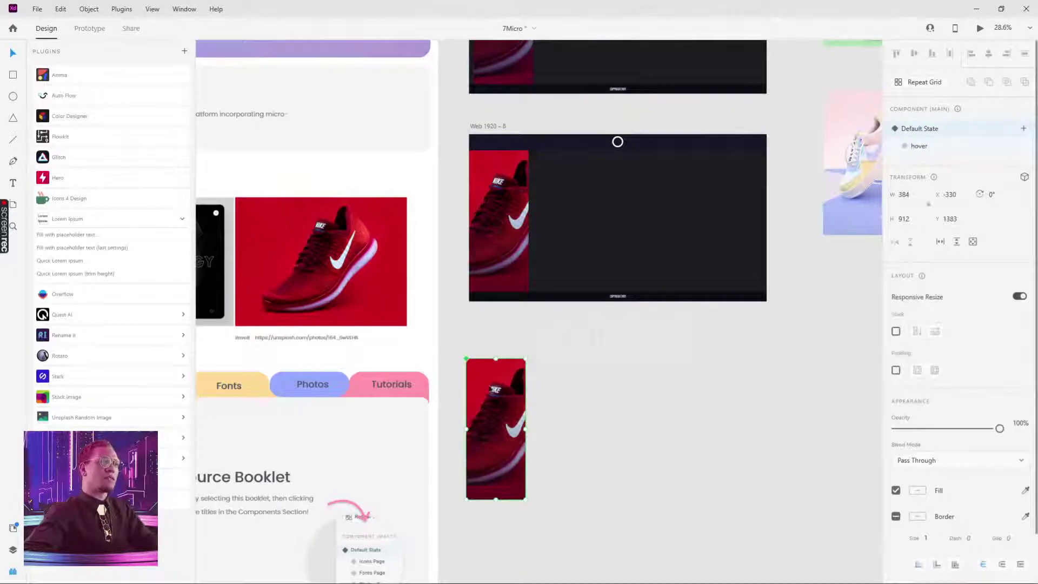
- Preview Web 1920 – 8 to check the card copy placed on it
{"action": "left_click", "coordinate": [498, 209]}
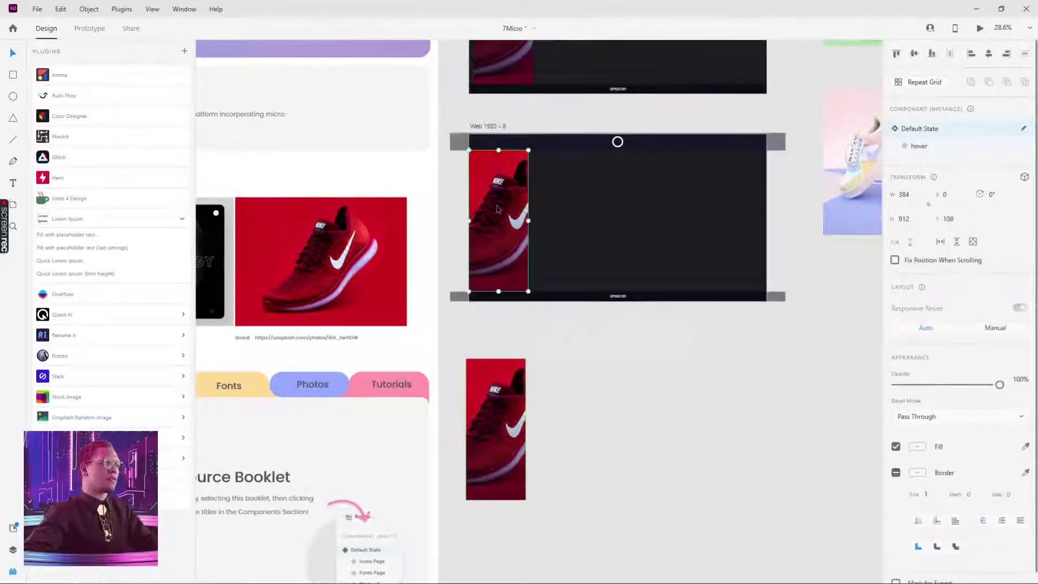
{"action": "left_click", "coordinate": [487, 126]}
{"action": "key", "text": "ctrl+Return"}
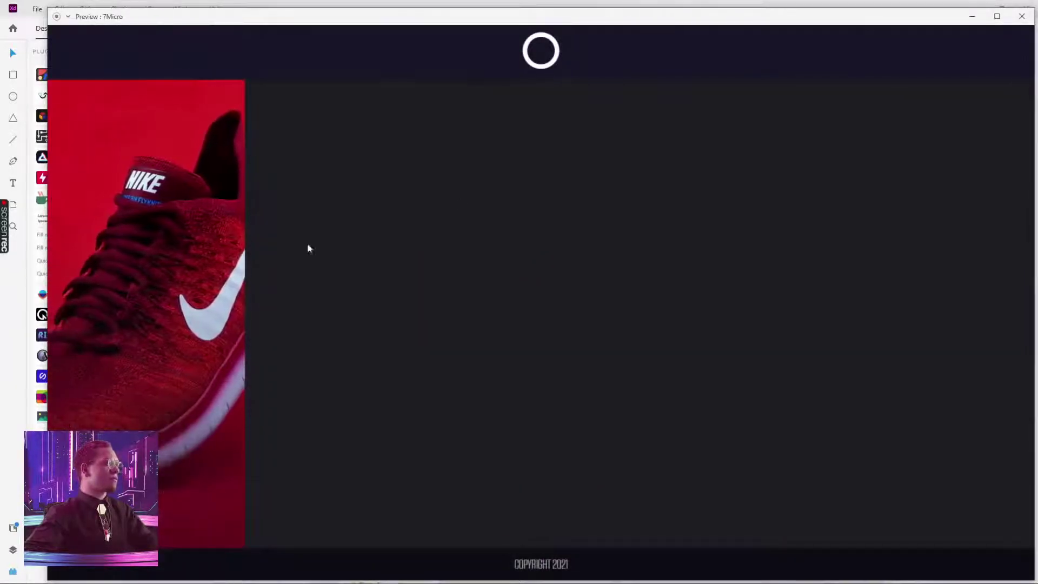
{"action": "left_click", "coordinate": [1022, 16]}
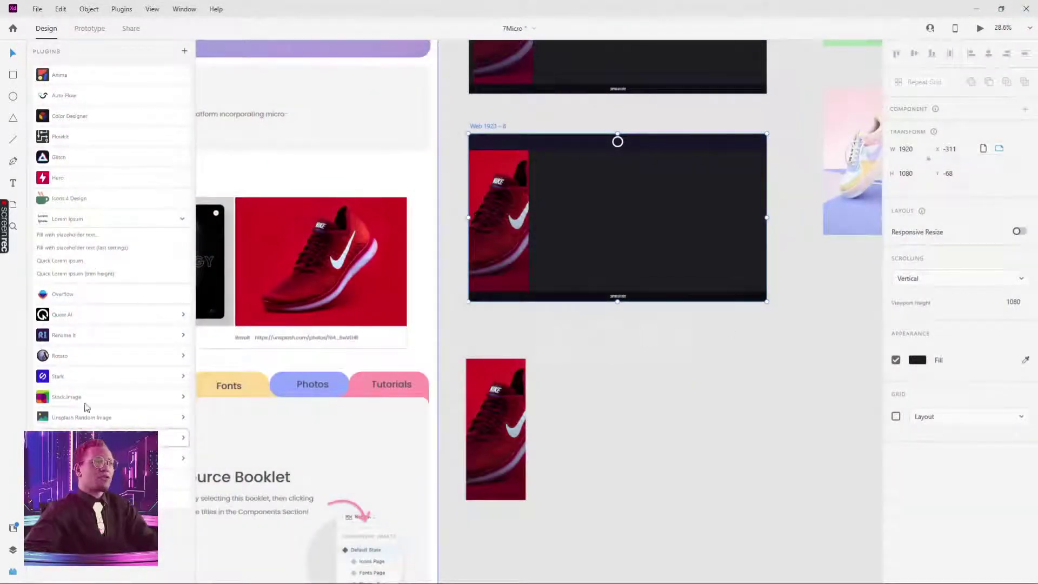
- Try to repeat the card copy horizontally across Web 1920 – 8 with Repeat Grid and tighten its spacing
{"action": "left_click", "coordinate": [500, 440]}
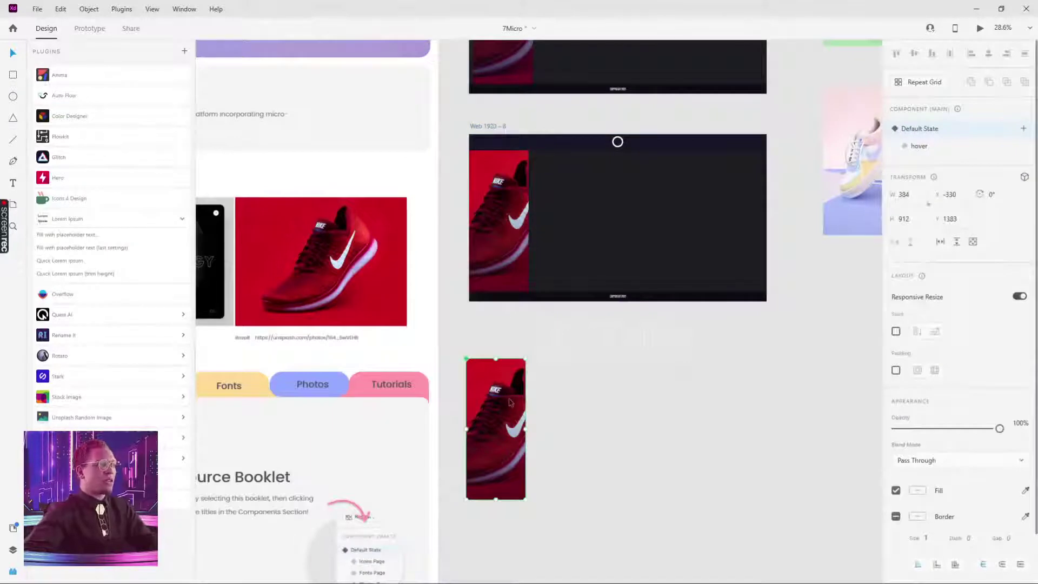
{"action": "left_click", "coordinate": [519, 243]}
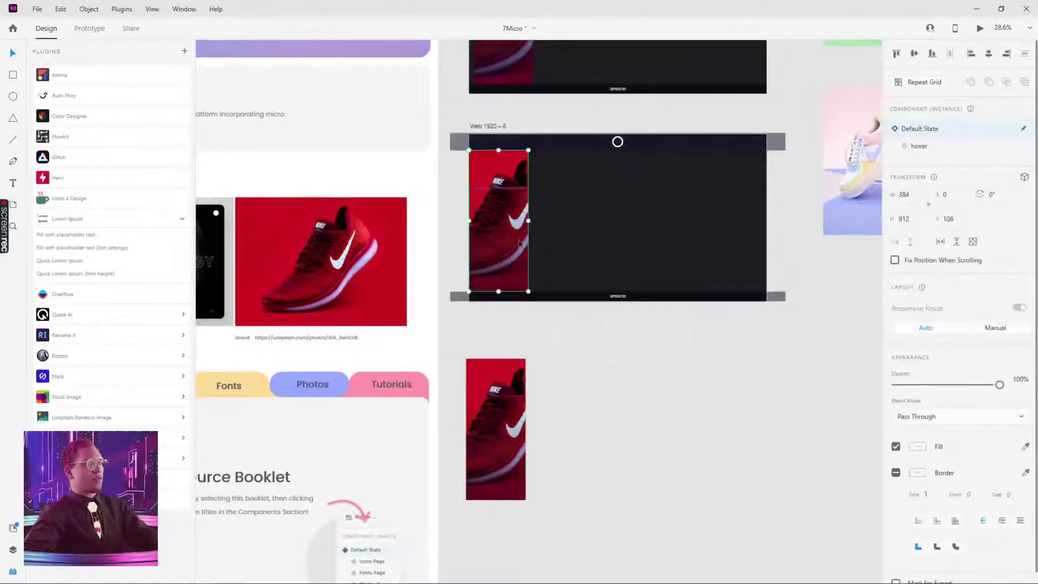
{"action": "key", "text": "ctrl+r"}
{"action": "left_click_drag", "start_coordinate": [530, 222], "coordinate": [782, 201]}
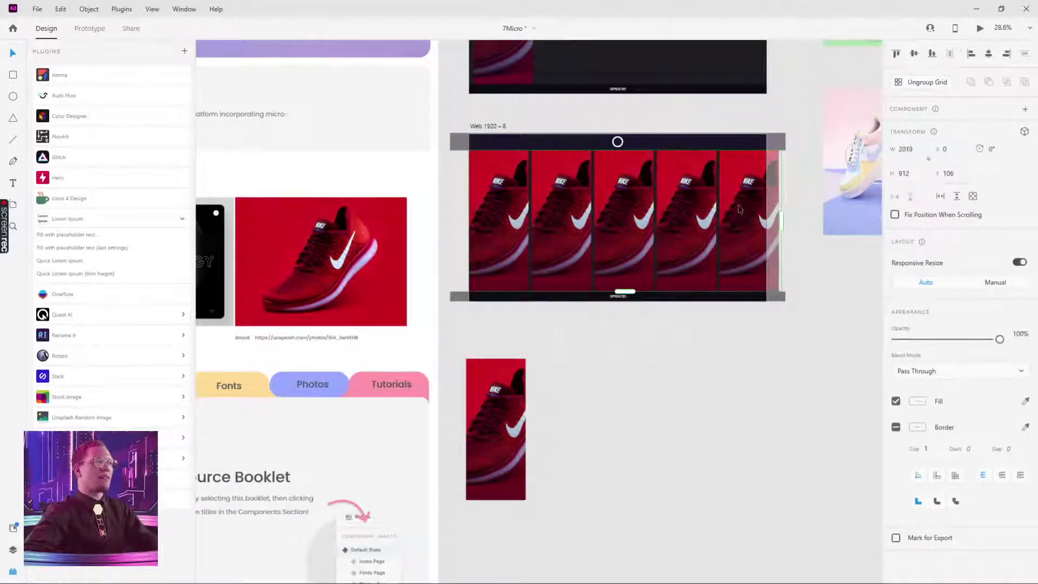
{"action": "scroll", "coordinate": [790, 219], "scroll_direction": "up", "scroll_amount": 5}
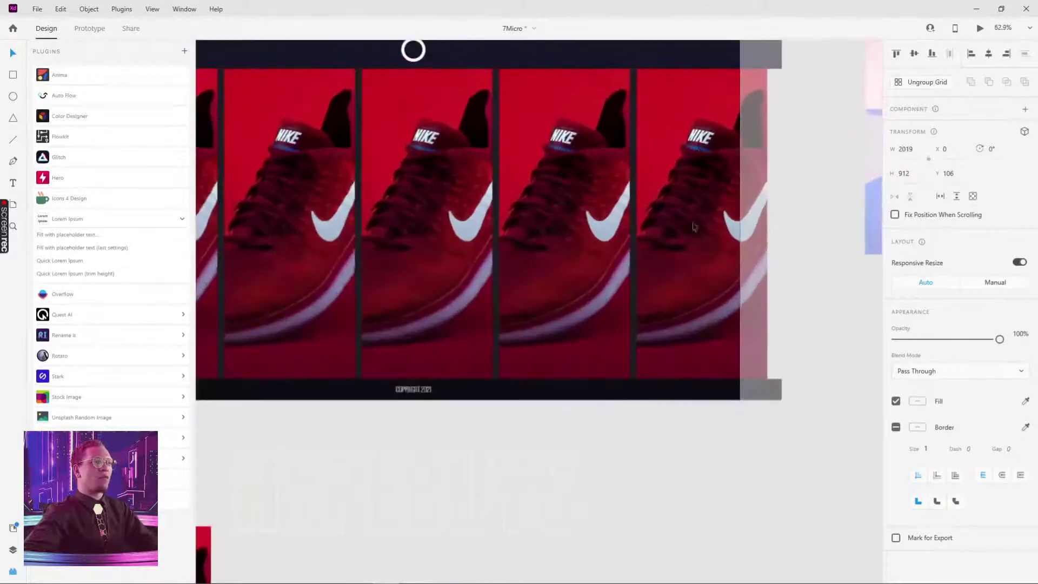
{"action": "left_click_drag", "start_coordinate": [626, 211], "coordinate": [605, 216]}
- Undo the repeat grid on Web 1920 – 8 to restore the single card copy
{"action": "key", "text": "ctrl+z"}
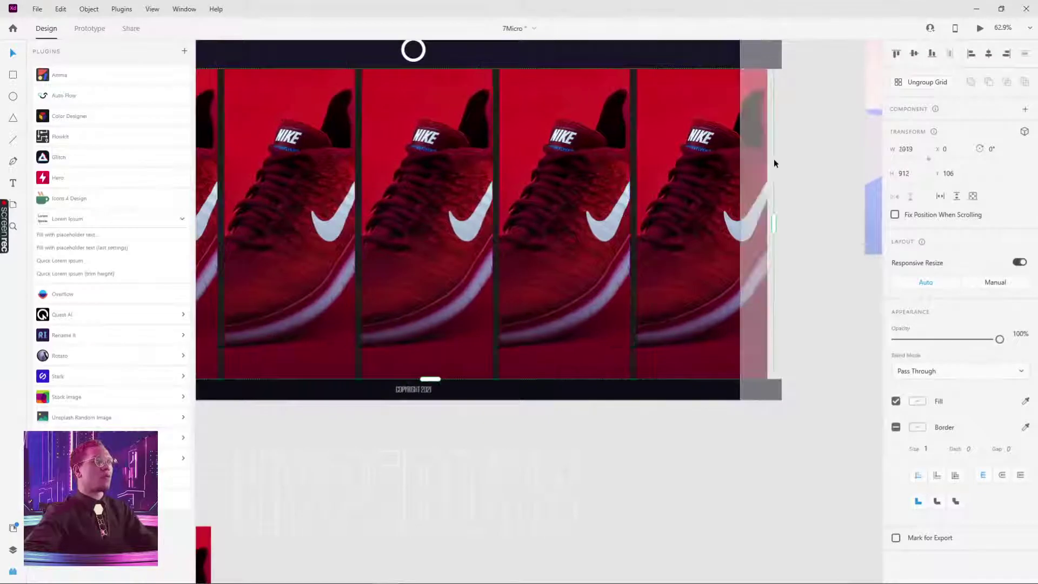
{"action": "key", "text": "ctrl+z"}
{"action": "scroll", "coordinate": [541, 328], "scroll_direction": "up", "scroll_amount": 3}
{"action": "scroll", "coordinate": [541, 328], "scroll_direction": "left", "scroll_amount": 3}
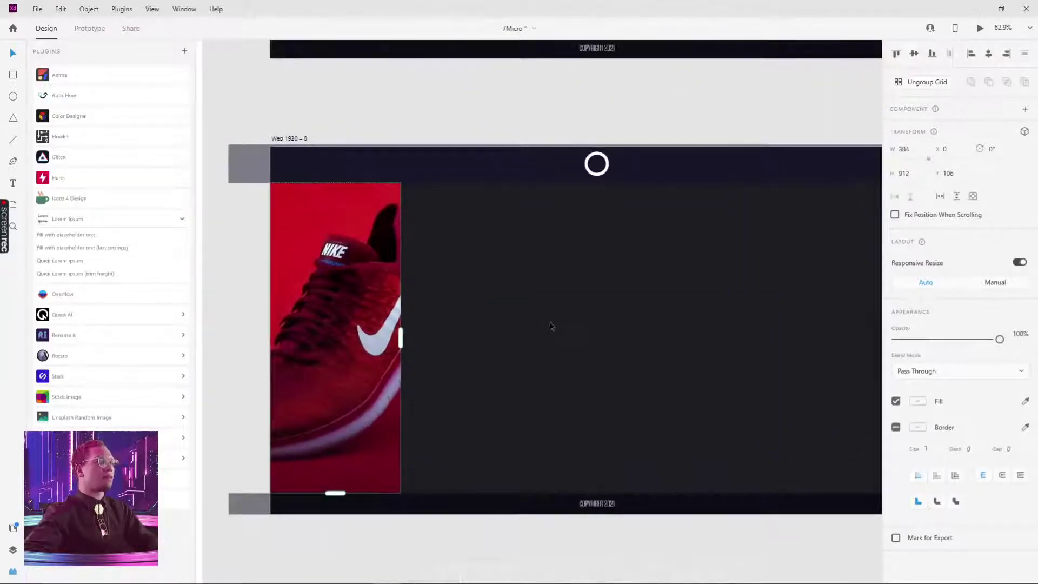
{"action": "key", "text": "Return"}
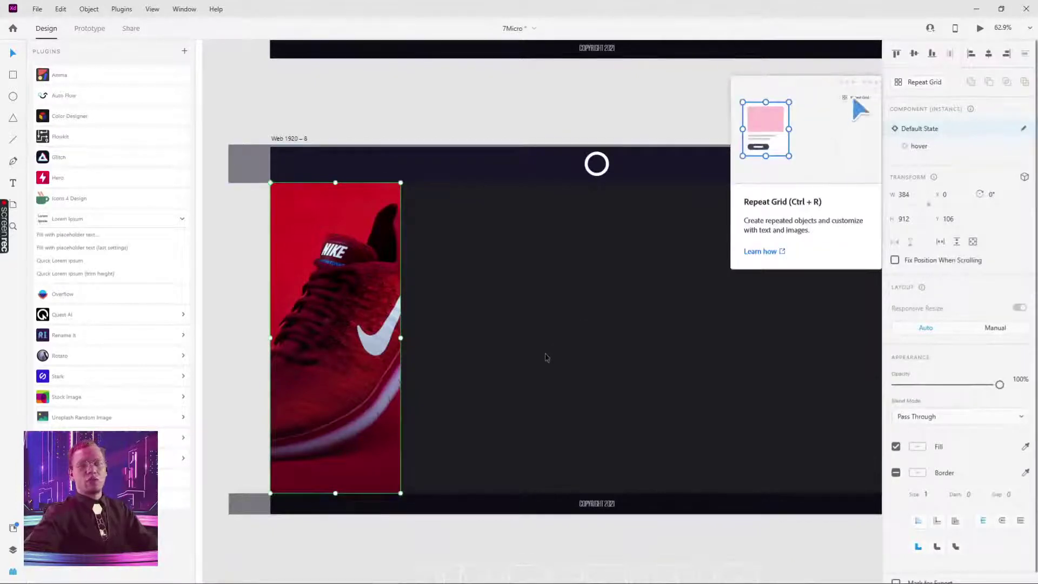
- Repeat the card copy horizontally with Repeat Grid into five cards across Web 1920 – 8, with no gap between them and a total width of 1920
{"action": "key", "text": "ctrl+r"}
{"action": "left_click_drag", "start_coordinate": [401, 338], "coordinate": [712, 323]}
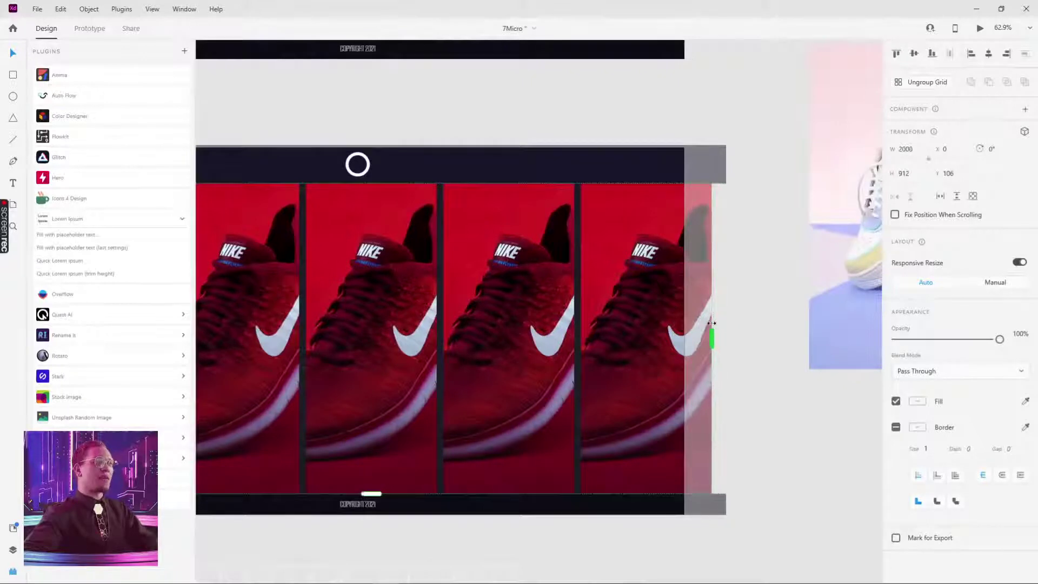
{"action": "scroll", "coordinate": [728, 354], "scroll_direction": "down", "scroll_amount": 3}
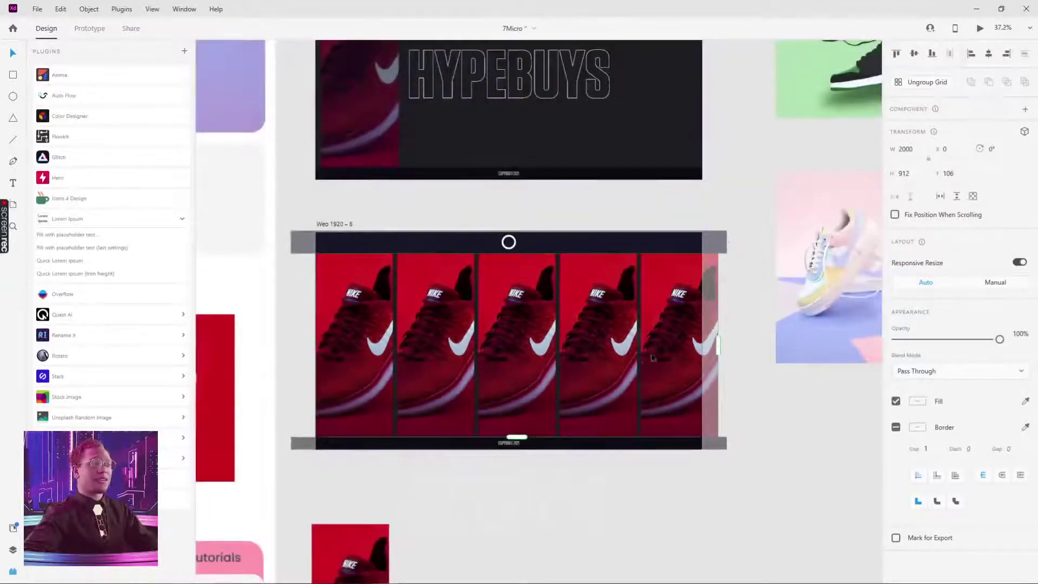
{"action": "scroll", "coordinate": [653, 358], "scroll_direction": "up", "scroll_amount": 8}
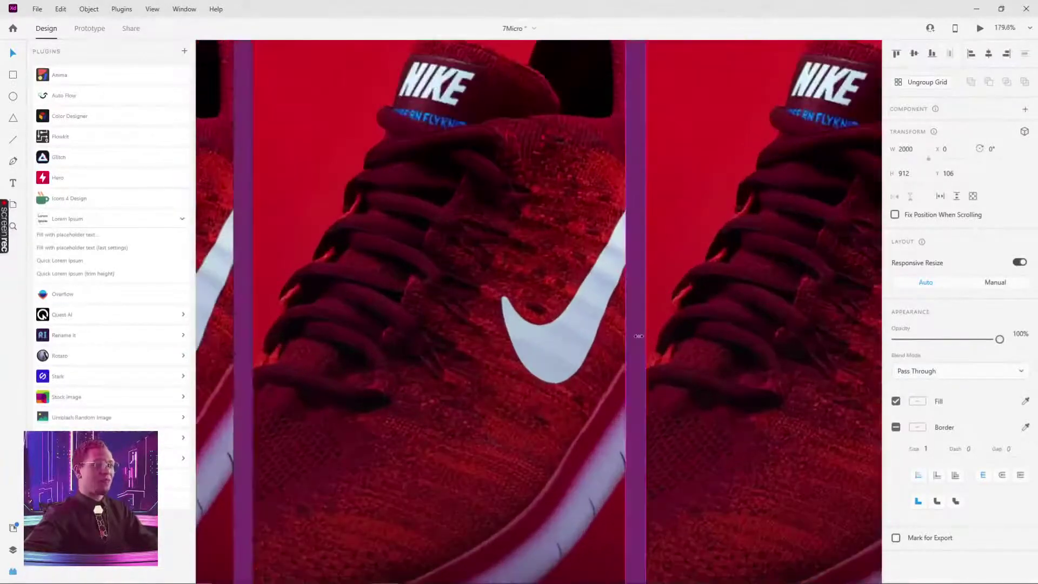
{"action": "left_click_drag", "start_coordinate": [639, 336], "coordinate": [565, 331]}
{"action": "scroll", "coordinate": [768, 270], "scroll_direction": "down", "scroll_amount": 5}
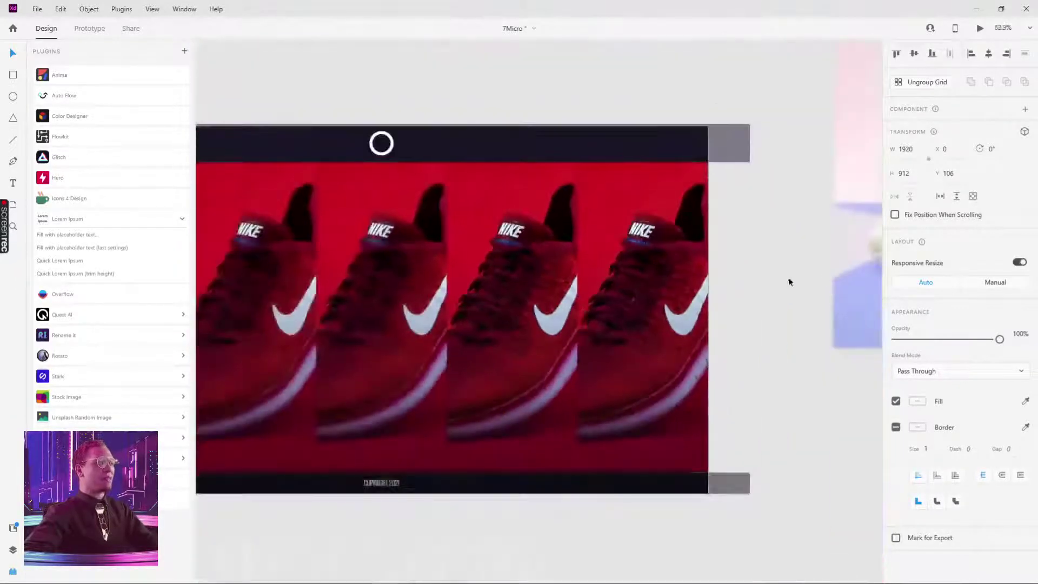
- Preview Web 1920 – 8 and test the hover animation on the repeated shoe cards
{"action": "scroll", "coordinate": [755, 264], "scroll_direction": "up", "scroll_amount": 3}
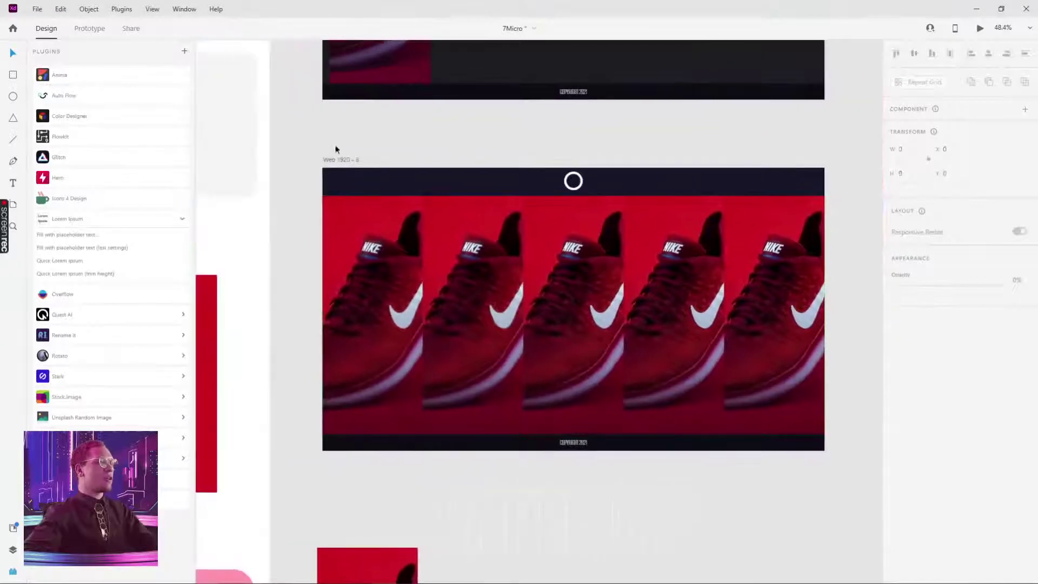
{"action": "left_click", "coordinate": [336, 160]}
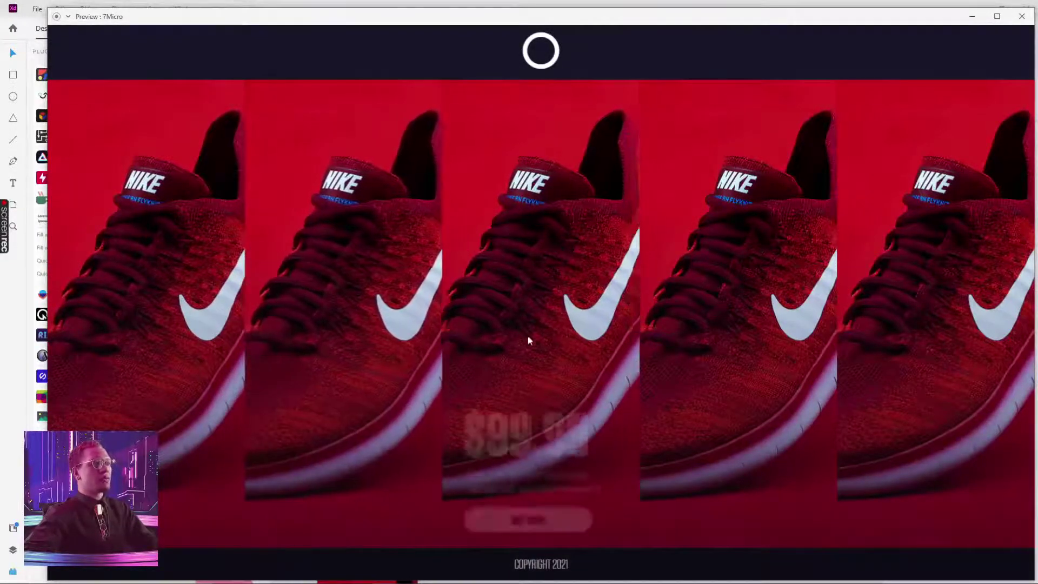
- Close the preview and look over the source shoe photos beside the artboards for images to use in the cards
{"action": "left_click", "coordinate": [1024, 18]}
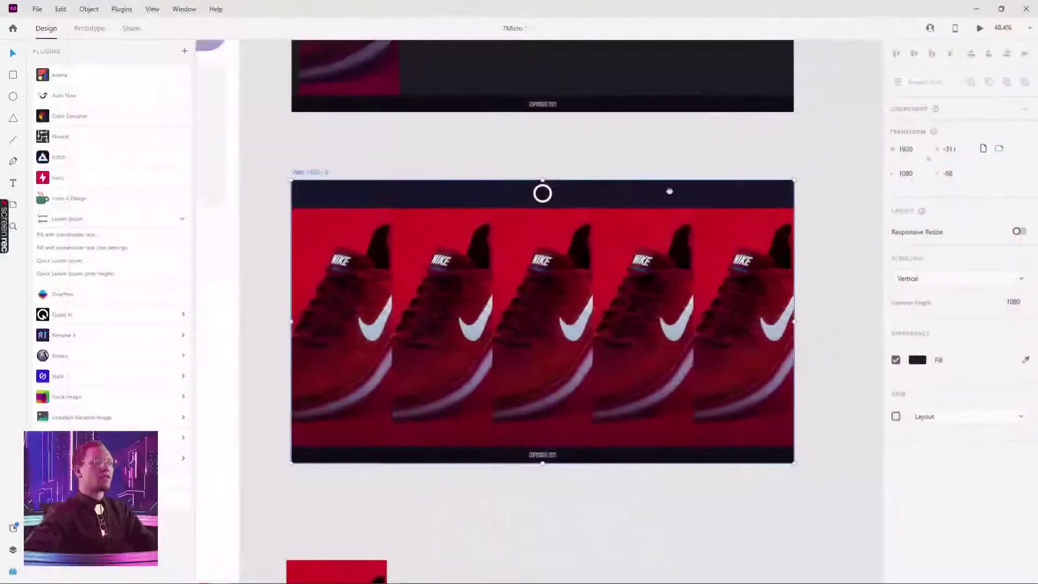
{"action": "scroll", "coordinate": [822, 273], "scroll_direction": "right", "scroll_amount": 3}
{"action": "scroll", "coordinate": [822, 274], "scroll_direction": "left", "scroll_amount": 3}
{"action": "scroll", "coordinate": [822, 274], "scroll_direction": "down", "scroll_amount": 3}
{"action": "scroll", "coordinate": [784, 211], "scroll_direction": "right", "scroll_amount": 4}
{"action": "scroll", "coordinate": [746, 145], "scroll_direction": "up", "scroll_amount": 1}
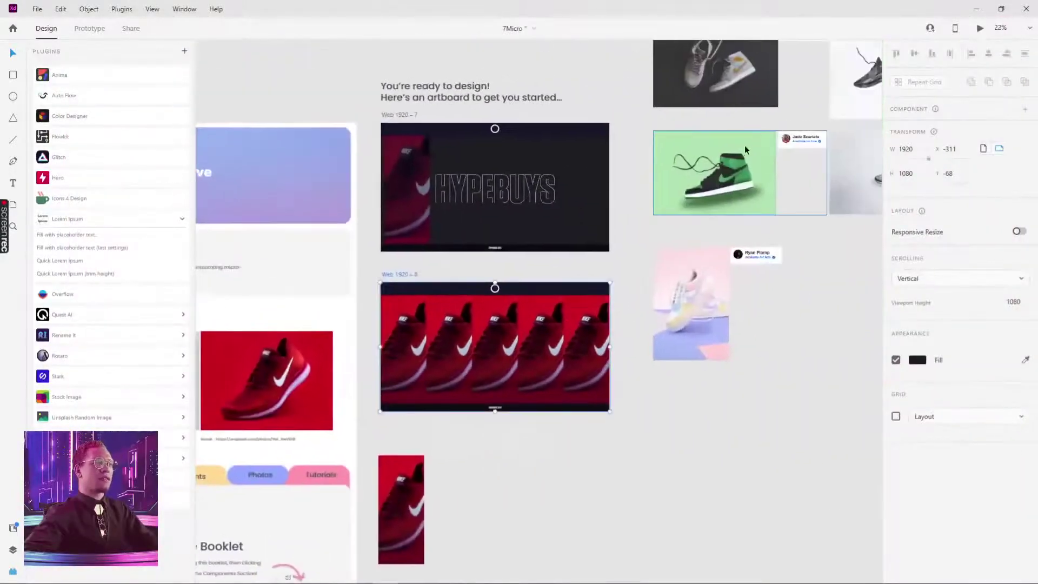
{"action": "left_click", "coordinate": [670, 148]}
{"action": "scroll", "coordinate": [750, 145], "scroll_direction": "right", "scroll_amount": 3}
{"action": "scroll", "coordinate": [751, 145], "scroll_direction": "up", "scroll_amount": 2}
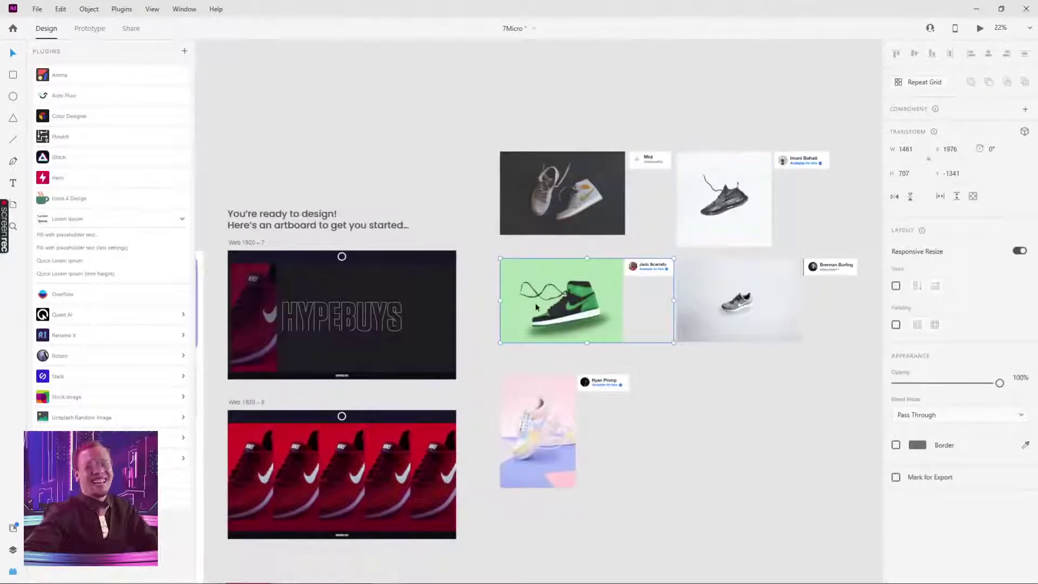
{"action": "scroll", "coordinate": [536, 308], "scroll_direction": "left", "scroll_amount": 2}
{"action": "scroll", "coordinate": [536, 307], "scroll_direction": "down", "scroll_amount": 2}
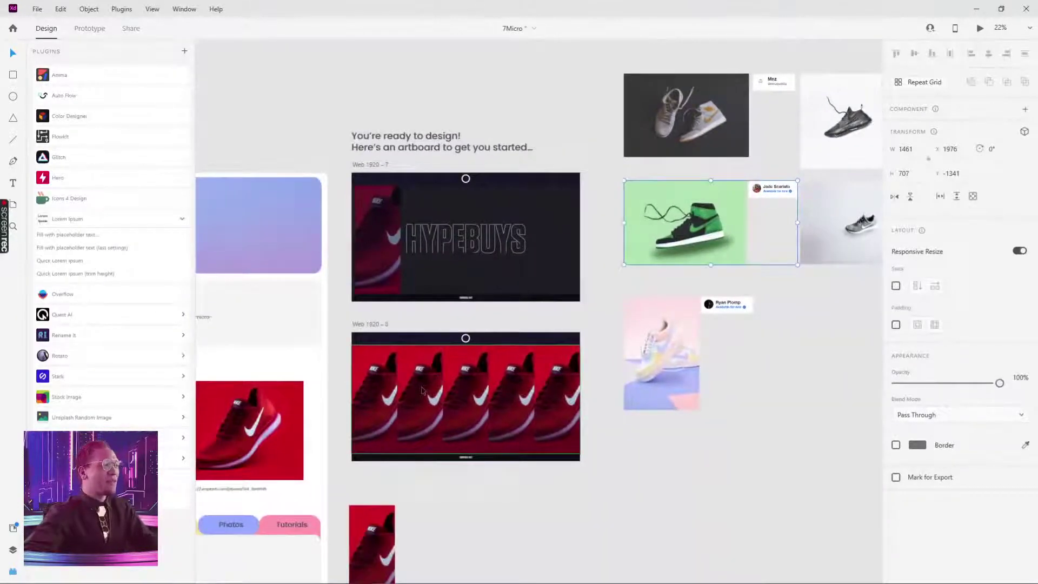
{"action": "scroll", "coordinate": [480, 324], "scroll_direction": "down", "scroll_amount": 3}
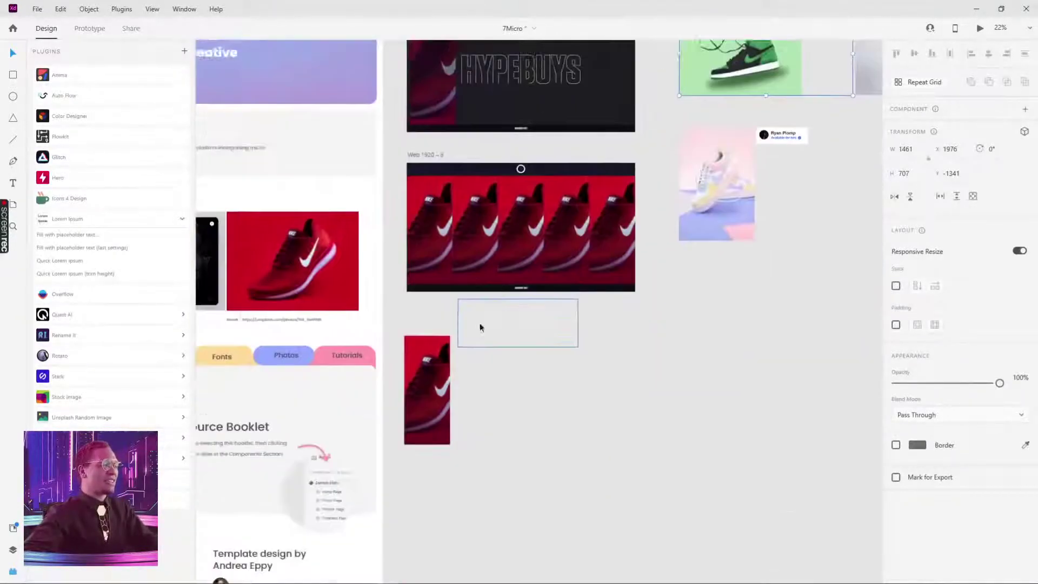
- Examine the main shoe card component and its individual copies in the grid on Web 1920 – 8
{"action": "left_click", "coordinate": [427, 389]}
{"action": "scroll", "coordinate": [428, 389], "scroll_direction": "up", "scroll_amount": 3}
{"action": "mouse_move", "coordinate": [447, 414]}
{"action": "left_mouse_down"}
{"action": "mouse_move", "coordinate": [428, 438]}
{"action": "mouse_move", "coordinate": [432, 400]}
{"action": "left_mouse_up"}
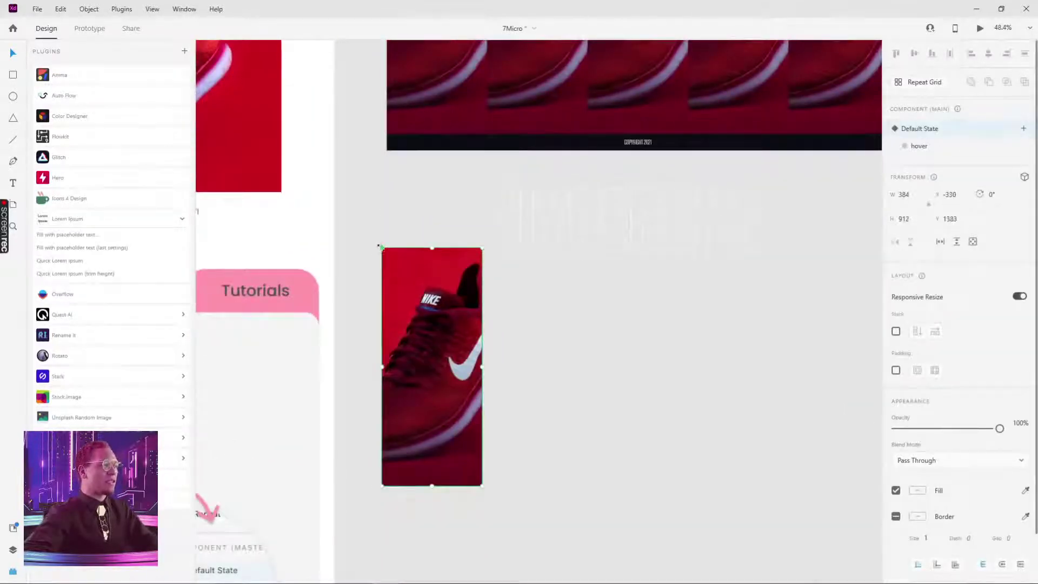
{"action": "scroll", "coordinate": [407, 218], "scroll_direction": "up", "scroll_amount": 1}
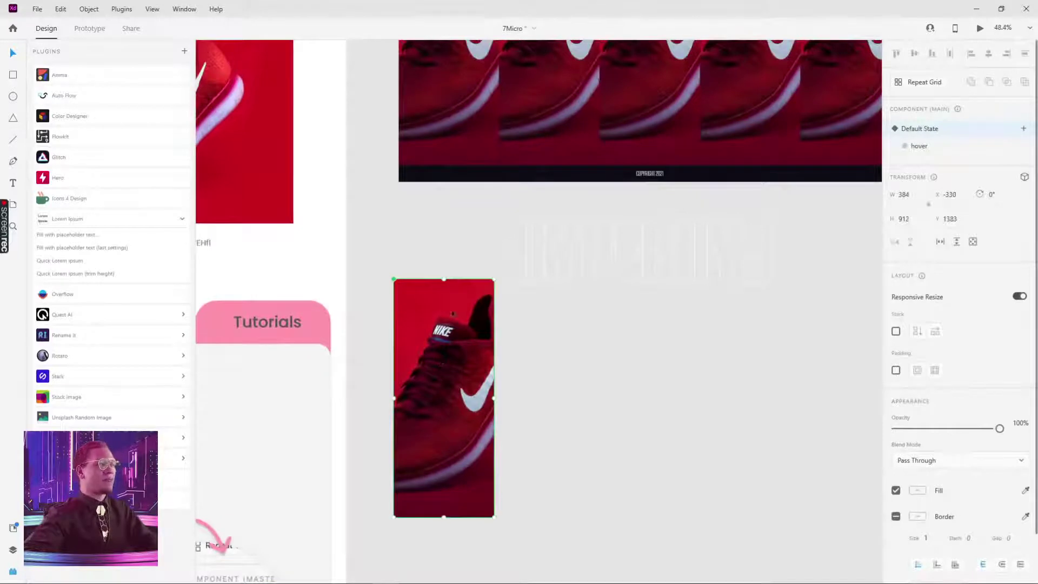
{"action": "scroll", "coordinate": [452, 313], "scroll_direction": "up", "scroll_amount": 5}
{"action": "left_click", "coordinate": [381, 291]}
{"action": "double_click", "coordinate": [380, 290]}
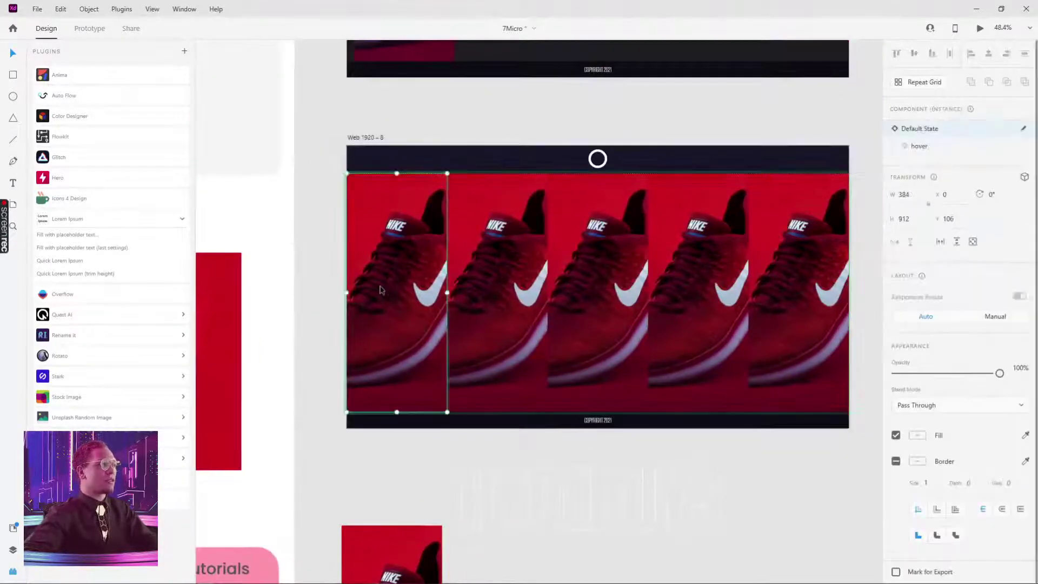
{"action": "left_click", "coordinate": [494, 285]}
{"action": "left_click", "coordinate": [640, 219]}
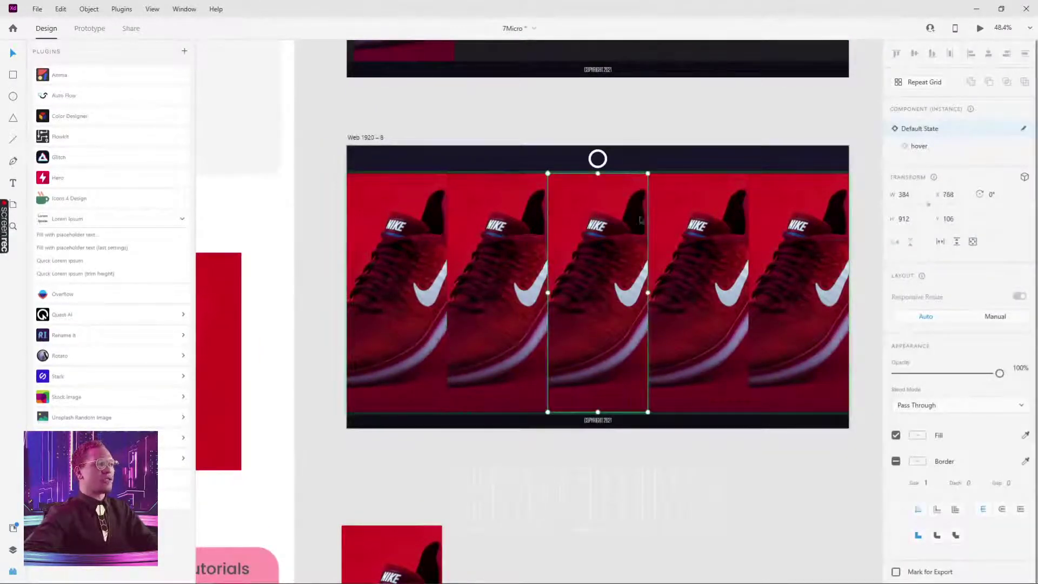
{"action": "left_click", "coordinate": [717, 231]}
{"action": "left_click", "coordinate": [808, 241]}
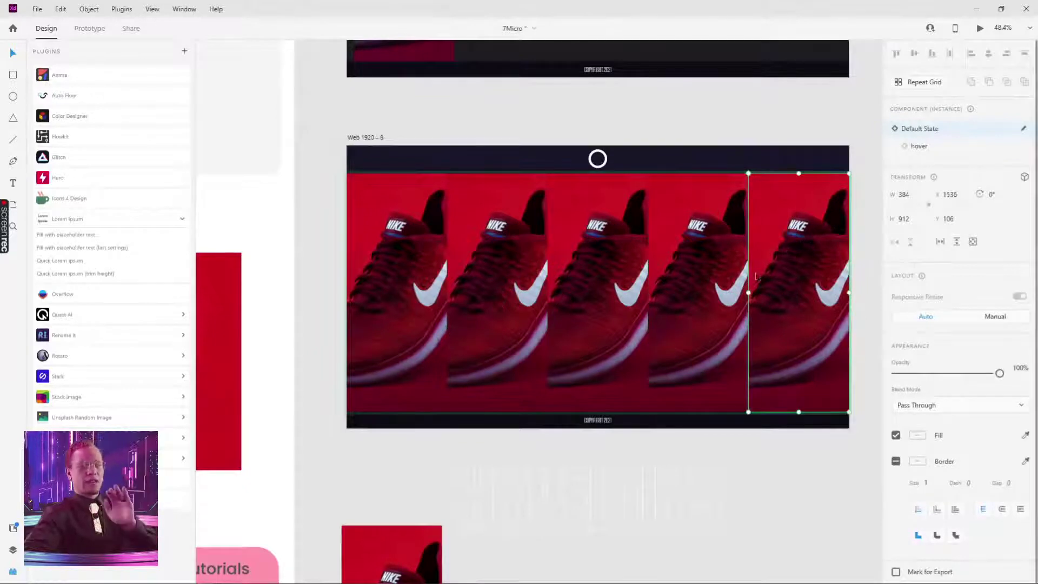
{"action": "scroll", "coordinate": [756, 276], "scroll_direction": "down", "scroll_amount": 5}
{"action": "scroll", "coordinate": [756, 276], "scroll_direction": "left", "scroll_amount": 2}
{"action": "scroll", "coordinate": [555, 364], "scroll_direction": "up", "scroll_amount": 4}
{"action": "scroll", "coordinate": [554, 364], "scroll_direction": "right", "scroll_amount": 2}
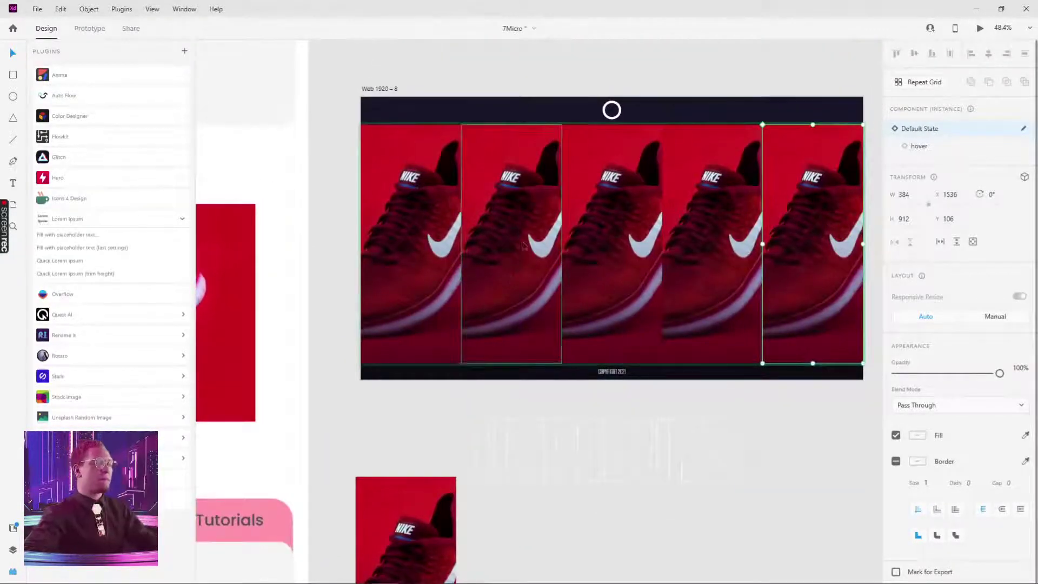
- Copy the green shoe photo and apply it as the image of Rectangle 1831 in the second card on Web 1920 – 8
{"action": "scroll", "coordinate": [713, 215], "scroll_direction": "up", "scroll_amount": 10}
{"action": "scroll", "coordinate": [713, 215], "scroll_direction": "right", "scroll_amount": 12}
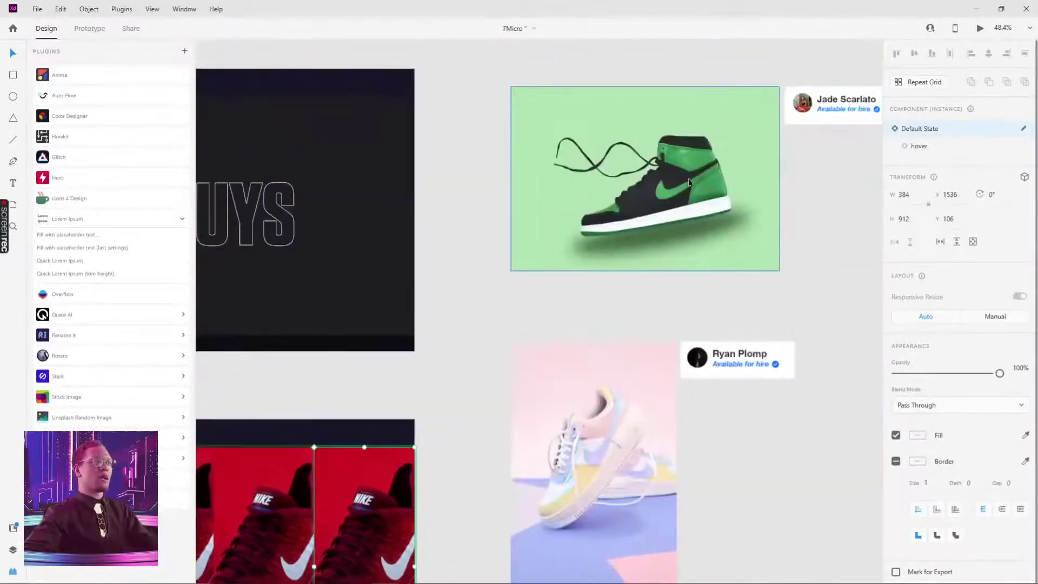
{"action": "left_click", "coordinate": [702, 174]}
{"action": "left_click_drag", "start_coordinate": [811, 177], "coordinate": [655, 222]}
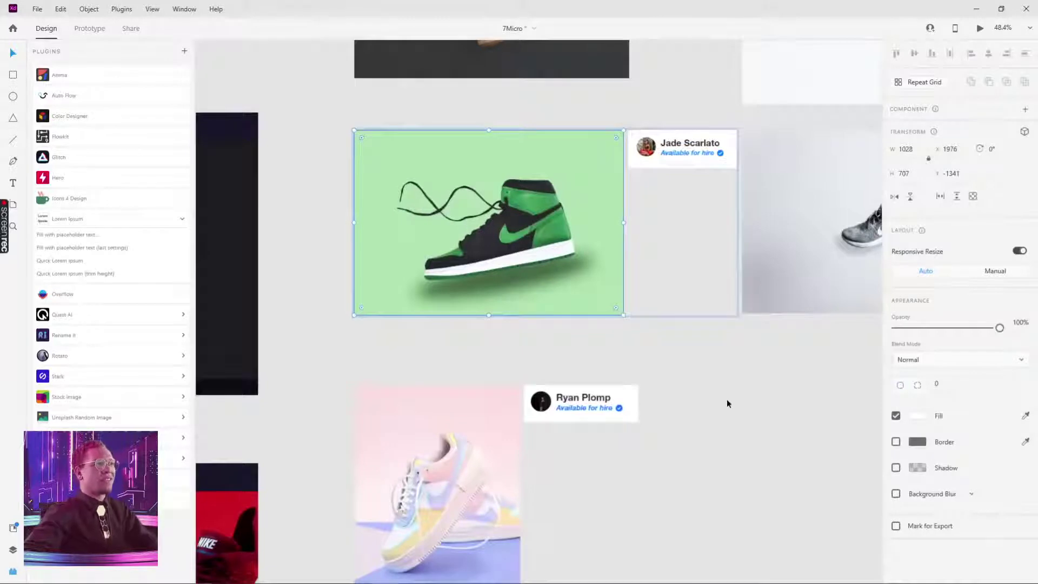
{"action": "scroll", "coordinate": [728, 397], "scroll_direction": "down", "scroll_amount": 1}
{"action": "scroll", "coordinate": [687, 413], "scroll_direction": "down", "scroll_amount": 3}
{"action": "scroll", "coordinate": [485, 348], "scroll_direction": "up", "scroll_amount": 1}
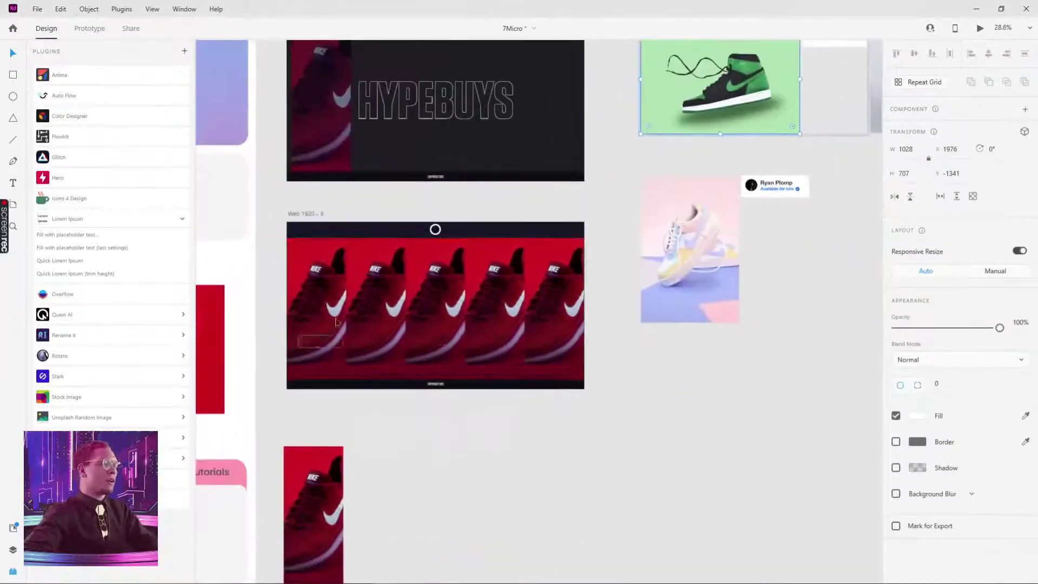
{"action": "double_click", "coordinate": [376, 308]}
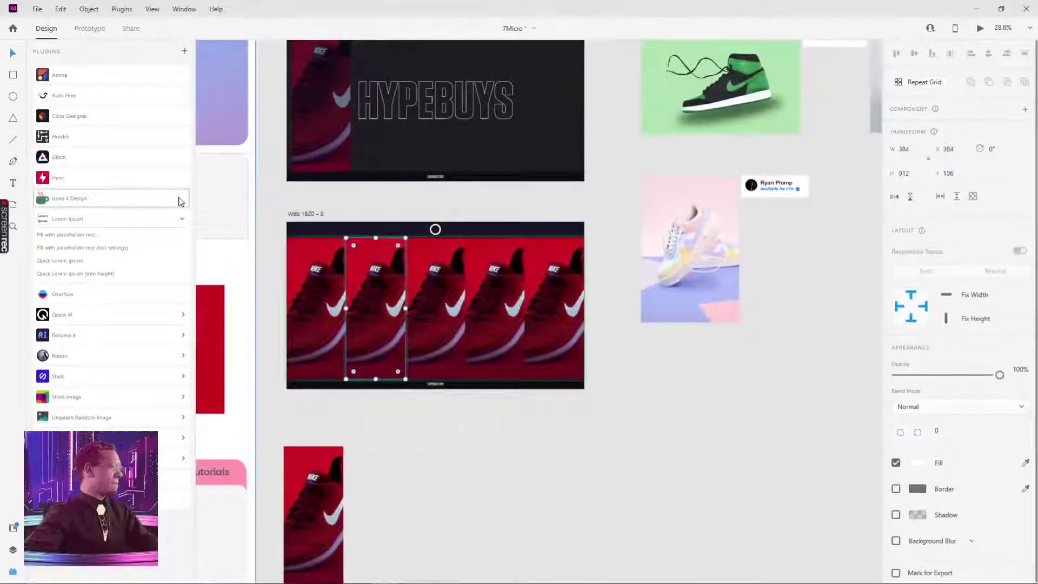
{"action": "left_click", "coordinate": [13, 550]}
{"action": "left_click", "coordinate": [73, 144]}
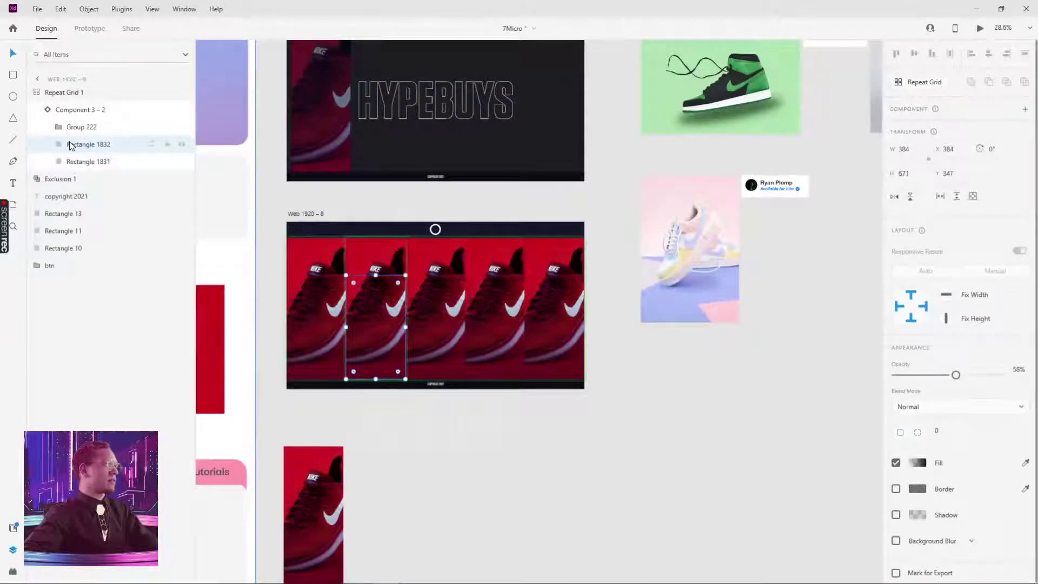
{"action": "left_click", "coordinate": [76, 161]}
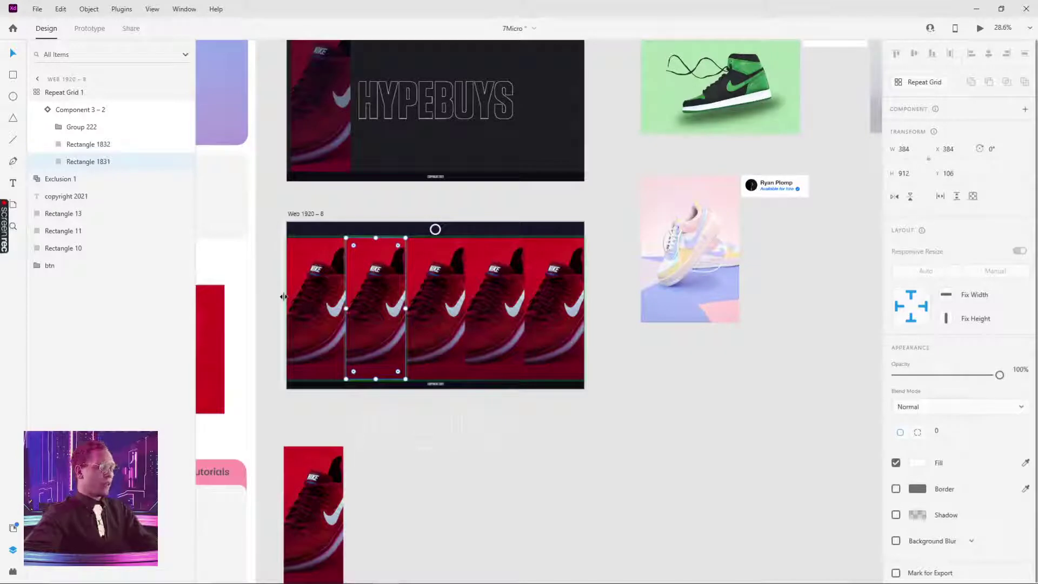
{"action": "key", "text": "ctrl+v"}
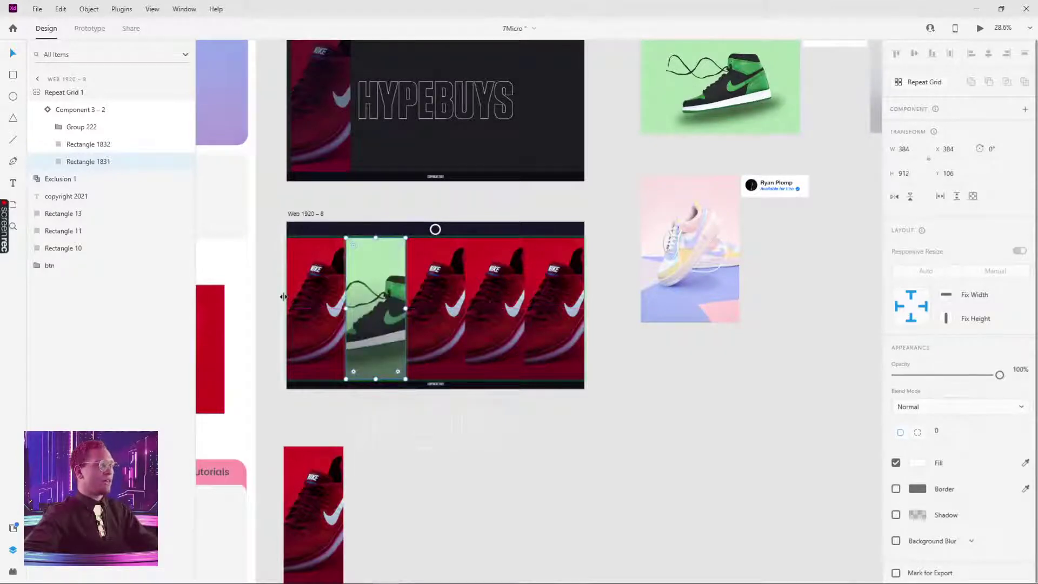
- Shift the green shoe image sideways inside the second card so more of the shoe fills the frame
{"action": "double_click", "coordinate": [379, 261]}
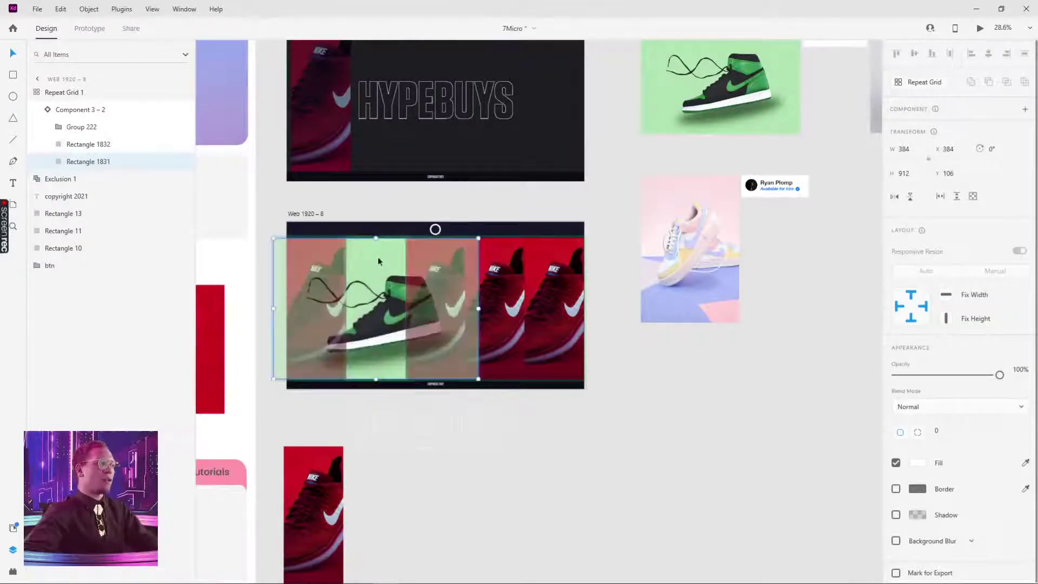
{"action": "left_click", "coordinate": [561, 512]}
{"action": "scroll", "coordinate": [637, 319], "scroll_direction": "up", "scroll_amount": 5}
{"action": "scroll", "coordinate": [638, 319], "scroll_direction": "right", "scroll_amount": 8}
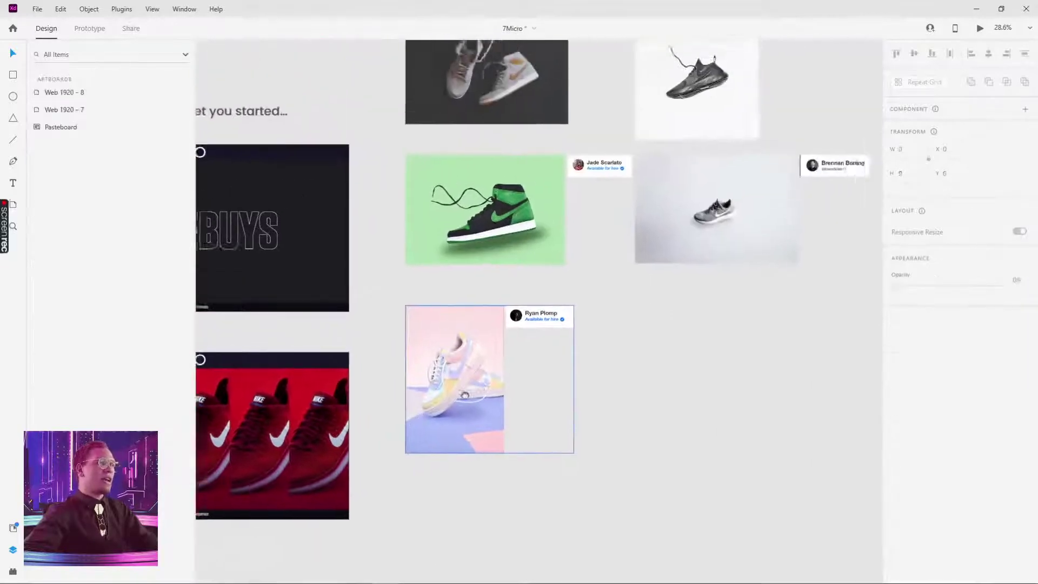
{"action": "scroll", "coordinate": [749, 205], "scroll_direction": "down", "scroll_amount": 3}
{"action": "scroll", "coordinate": [750, 204], "scroll_direction": "left", "scroll_amount": 5}
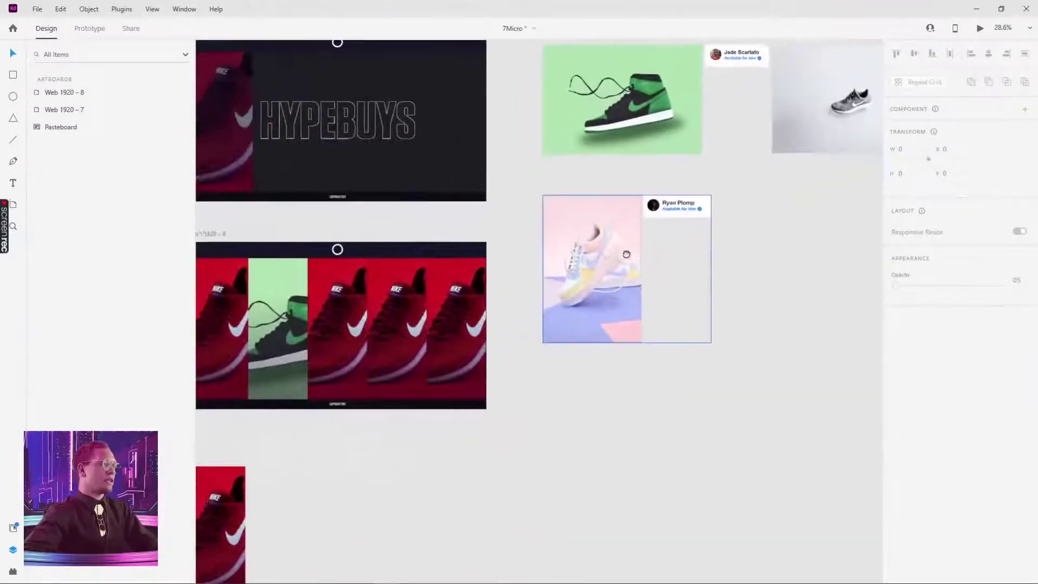
{"action": "double_click", "coordinate": [309, 289]}
{"action": "double_click", "coordinate": [313, 284]}
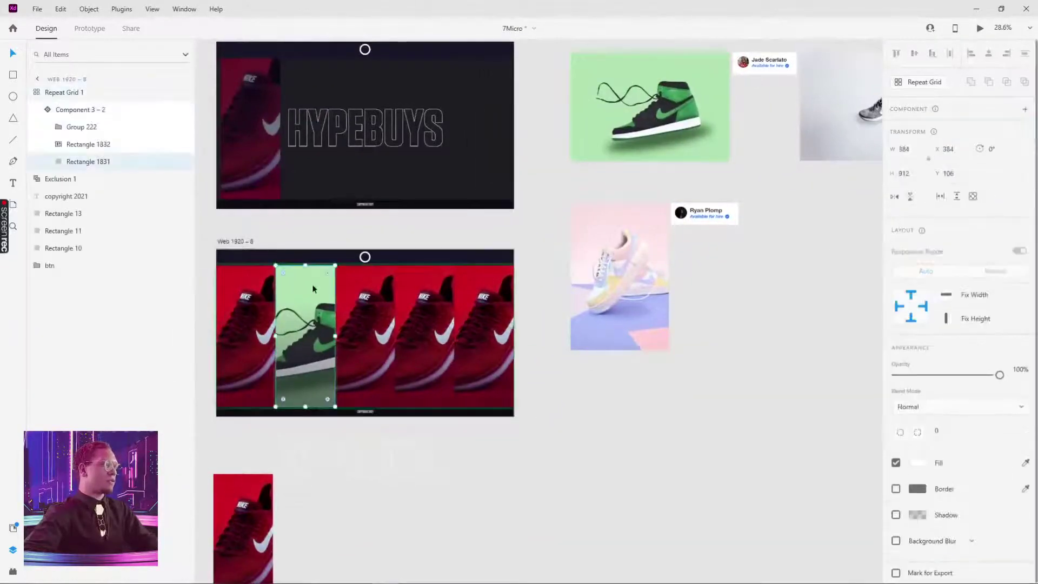
{"action": "double_click", "coordinate": [319, 283]}
{"action": "left_click_drag", "start_coordinate": [320, 280], "coordinate": [292, 282]}
{"action": "left_click", "coordinate": [445, 488]}
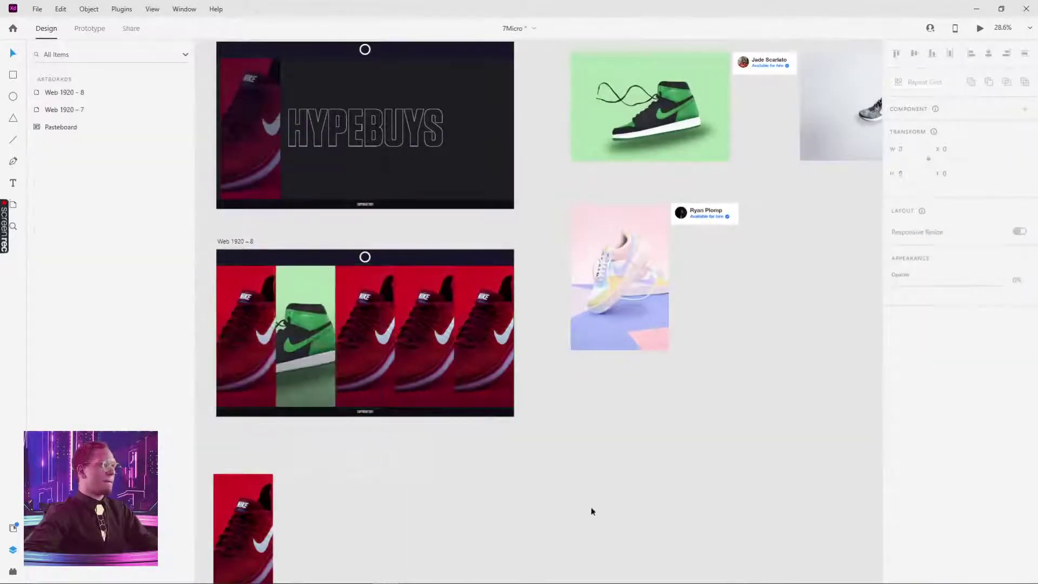
- Copy the dark sneaker pair photo and apply it as the image of Rectangle 1831 in the third card
{"action": "scroll", "coordinate": [643, 416], "scroll_direction": "up", "scroll_amount": 2}
{"action": "scroll", "coordinate": [732, 397], "scroll_direction": "up", "scroll_amount": 4}
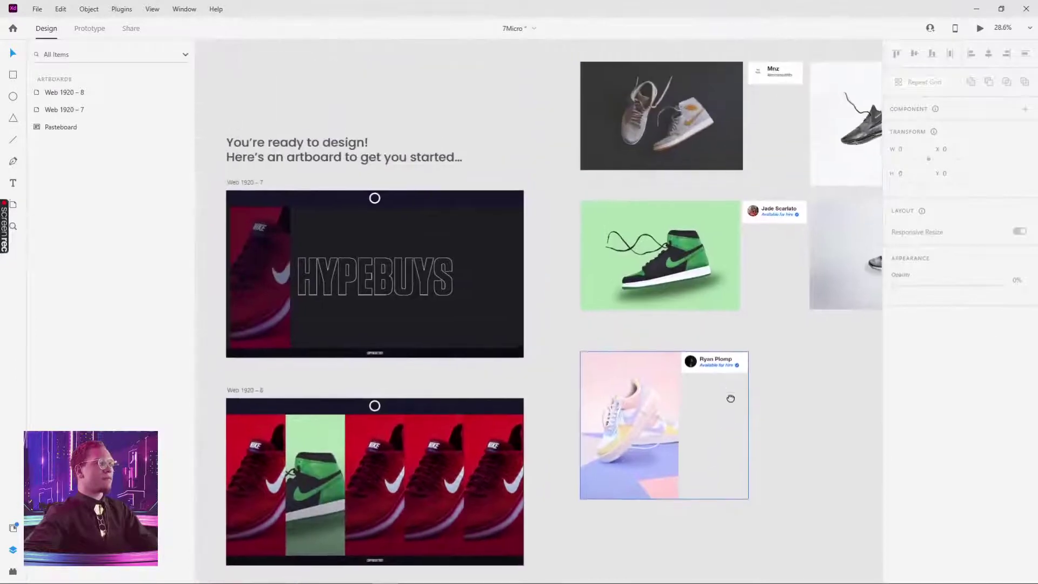
{"action": "scroll", "coordinate": [735, 265], "scroll_direction": "up", "scroll_amount": 2}
{"action": "scroll", "coordinate": [735, 265], "scroll_direction": "left", "scroll_amount": 3}
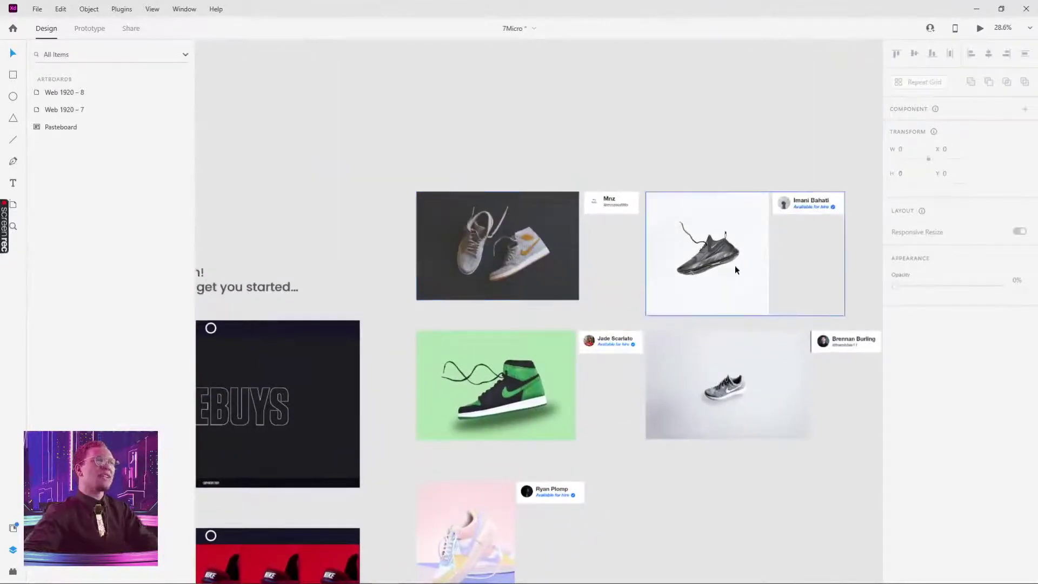
{"action": "left_click", "coordinate": [538, 247]}
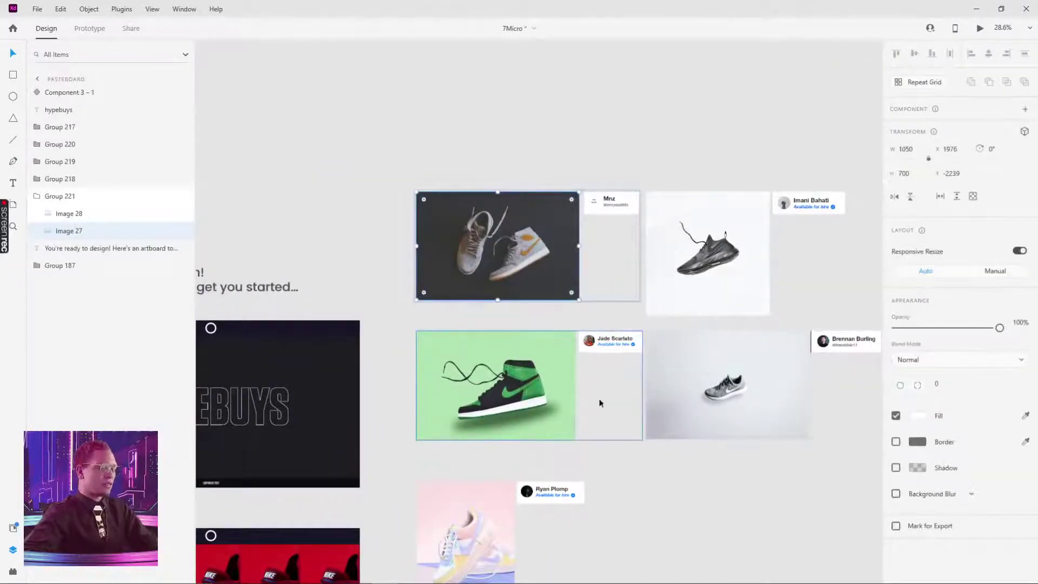
{"action": "scroll", "coordinate": [597, 278], "scroll_direction": "down", "scroll_amount": 5}
{"action": "scroll", "coordinate": [597, 277], "scroll_direction": "left", "scroll_amount": 3}
{"action": "double_click", "coordinate": [396, 294]}
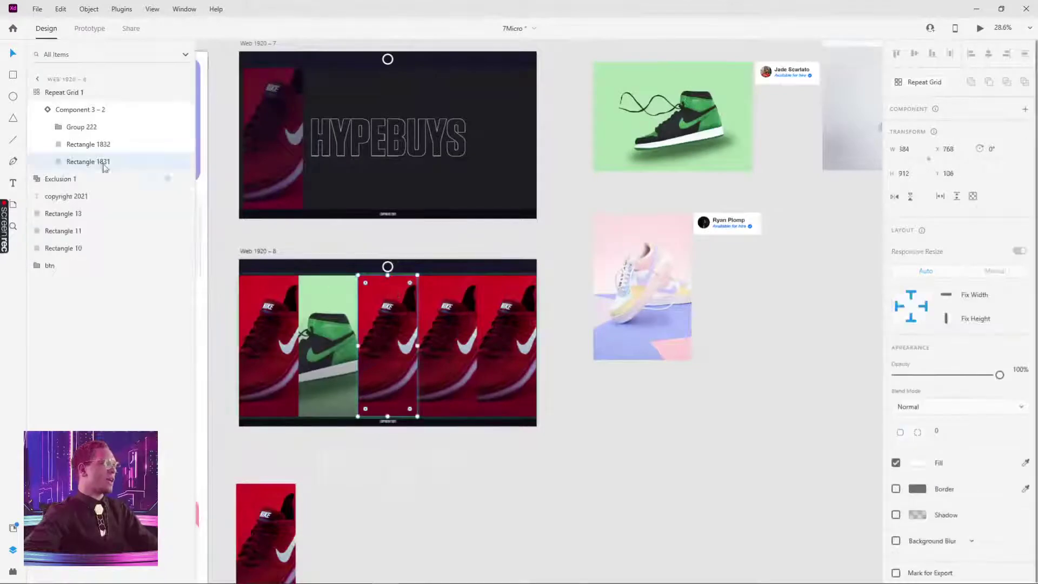
{"action": "left_click_drag", "start_coordinate": [122, 151], "coordinate": [400, 381]}
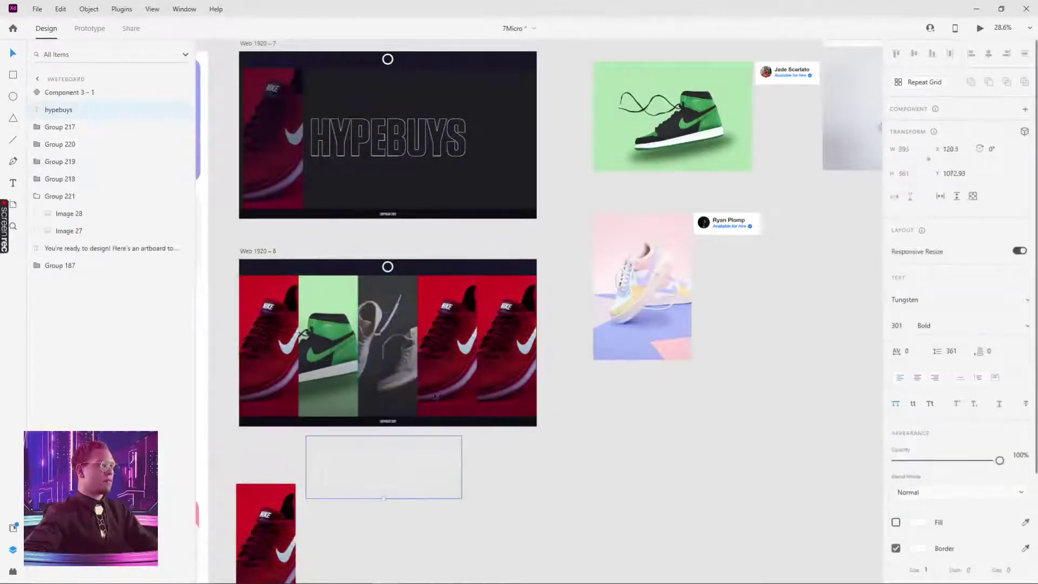
- Shift the sneaker pair image sideways inside the third card so the white and orange shoe sits in the frame
{"action": "left_click", "coordinate": [393, 291]}
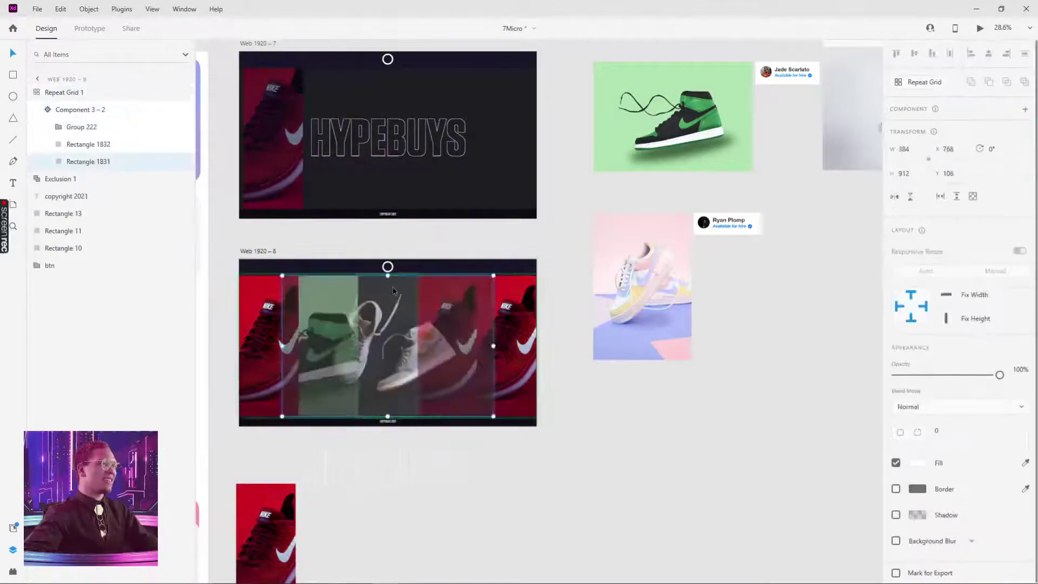
{"action": "left_click_drag", "start_coordinate": [402, 289], "coordinate": [367, 289]}
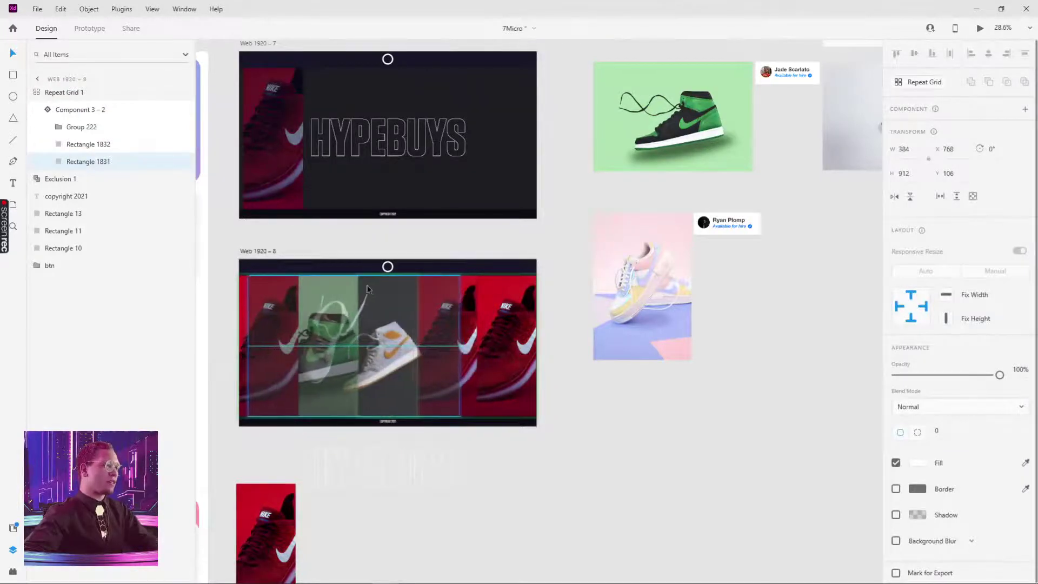
{"action": "left_click", "coordinate": [593, 453]}
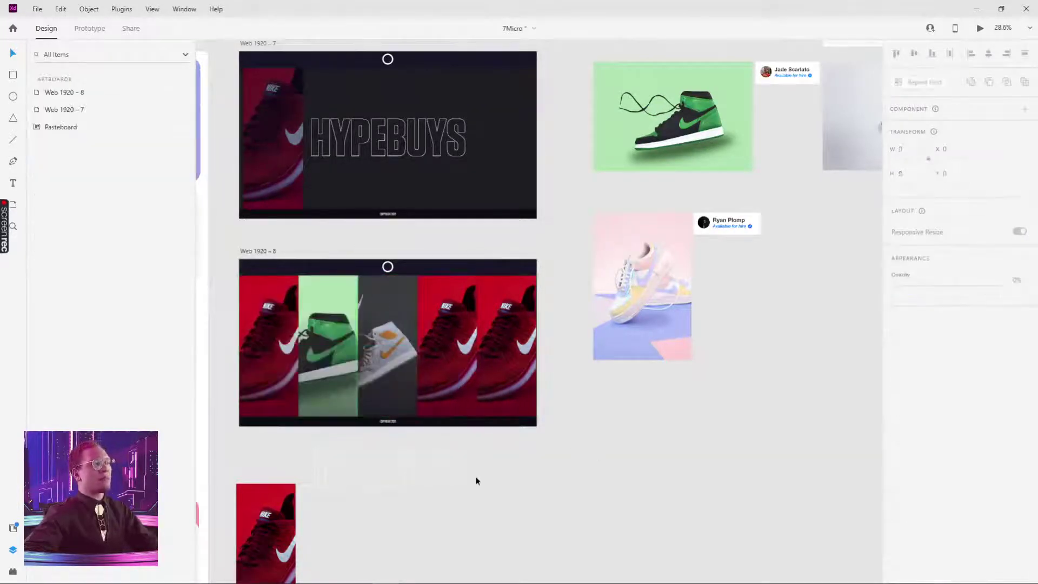
- Select the fourth card's Rectangle 1831 and briefly hide it to check that it holds the shoe image
{"action": "left_click_drag", "start_coordinate": [475, 480], "coordinate": [607, 470]}
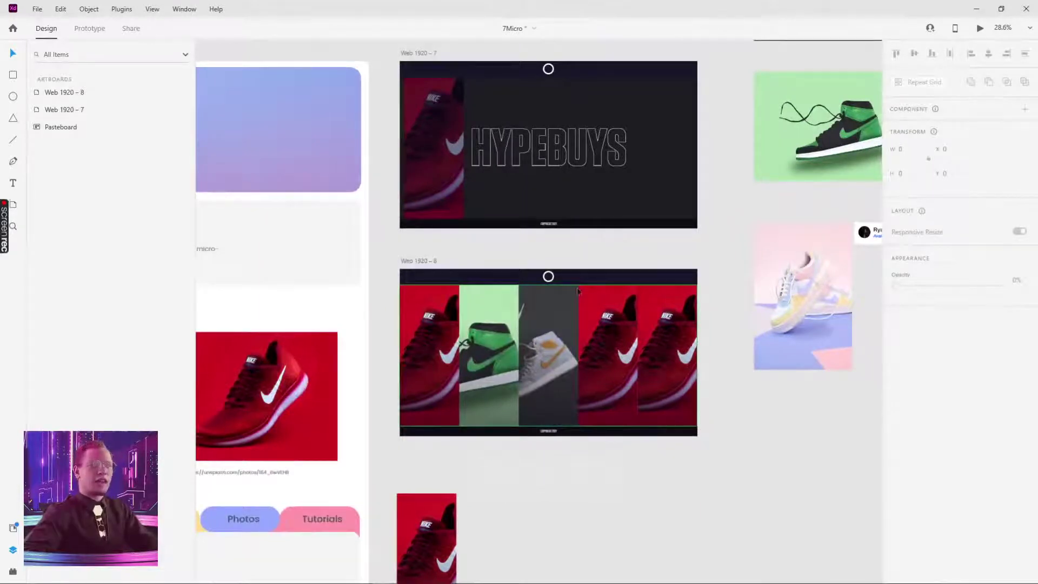
{"action": "double_click", "coordinate": [595, 296]}
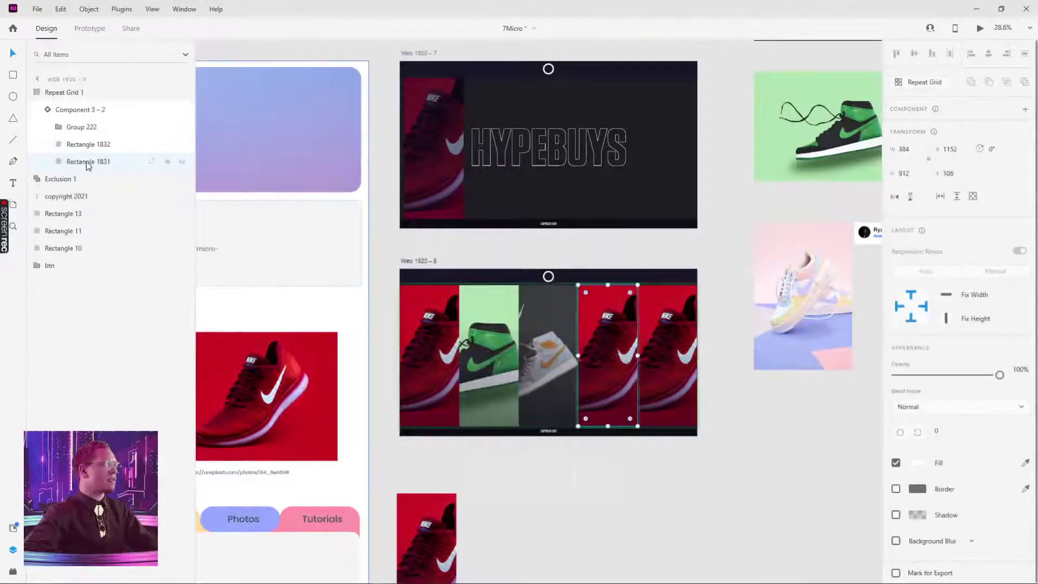
{"action": "left_click", "coordinate": [183, 164]}
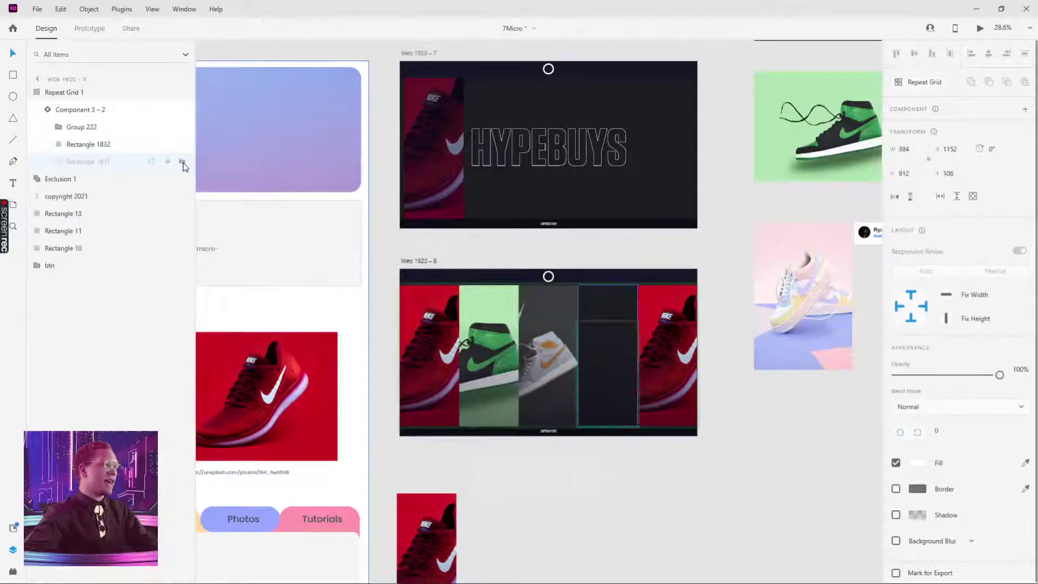
{"action": "left_click", "coordinate": [183, 163]}
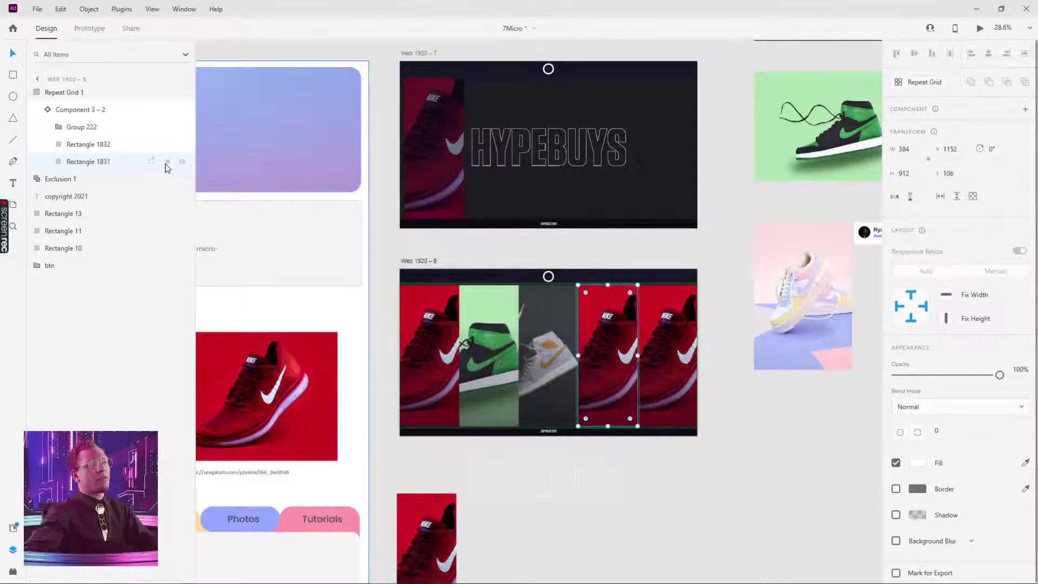
- Copy the pastel sneaker photo from the pasteboard and apply it as the image of Rectangle 1831 in the fourth card
{"action": "scroll", "coordinate": [695, 357], "scroll_direction": "up", "scroll_amount": 2}
{"action": "scroll", "coordinate": [695, 357], "scroll_direction": "right", "scroll_amount": 3}
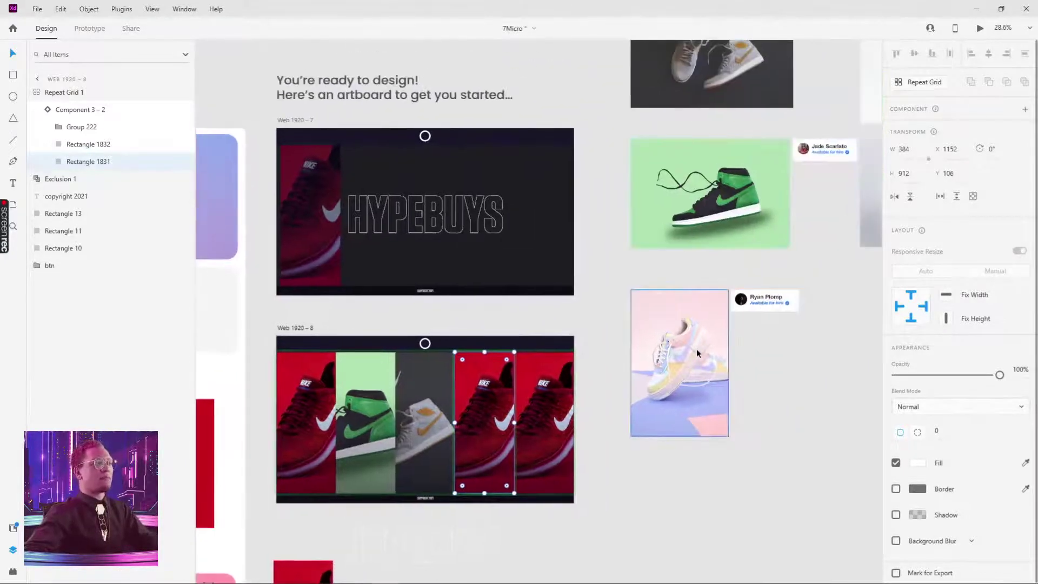
{"action": "double_click", "coordinate": [697, 352]}
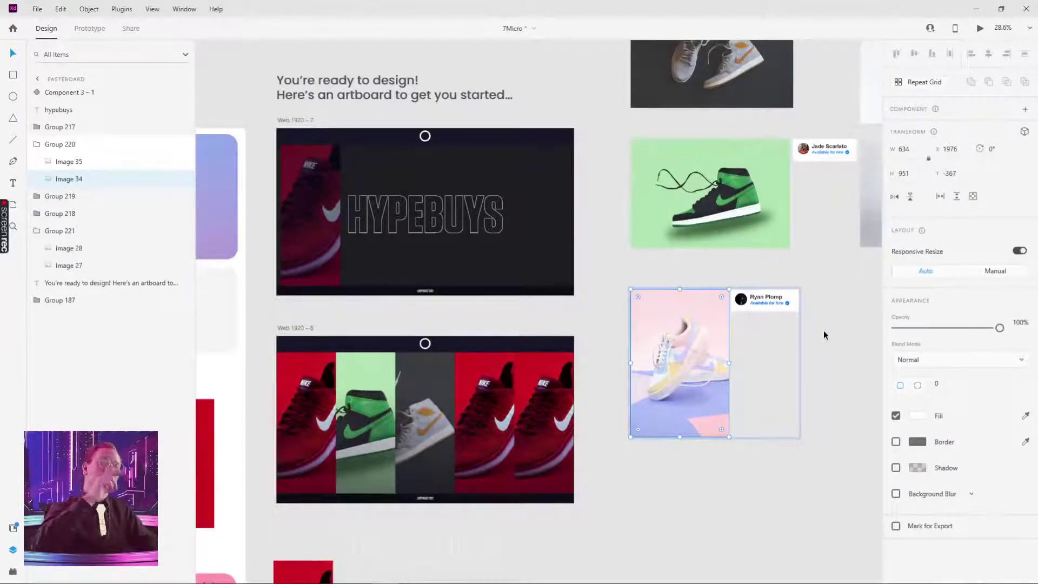
{"action": "double_click", "coordinate": [483, 364]}
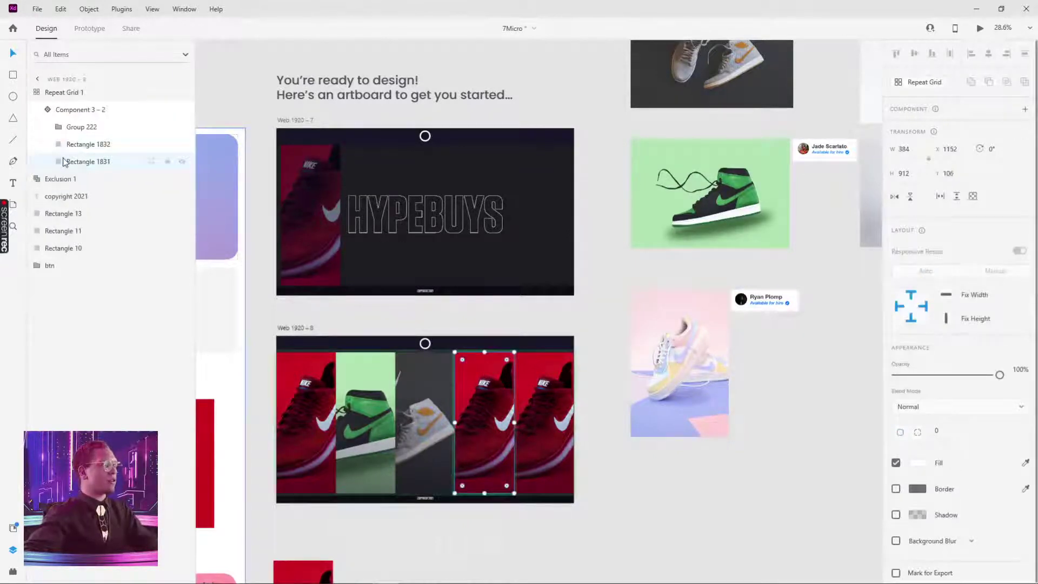
{"action": "key", "text": "ctrl+v"}
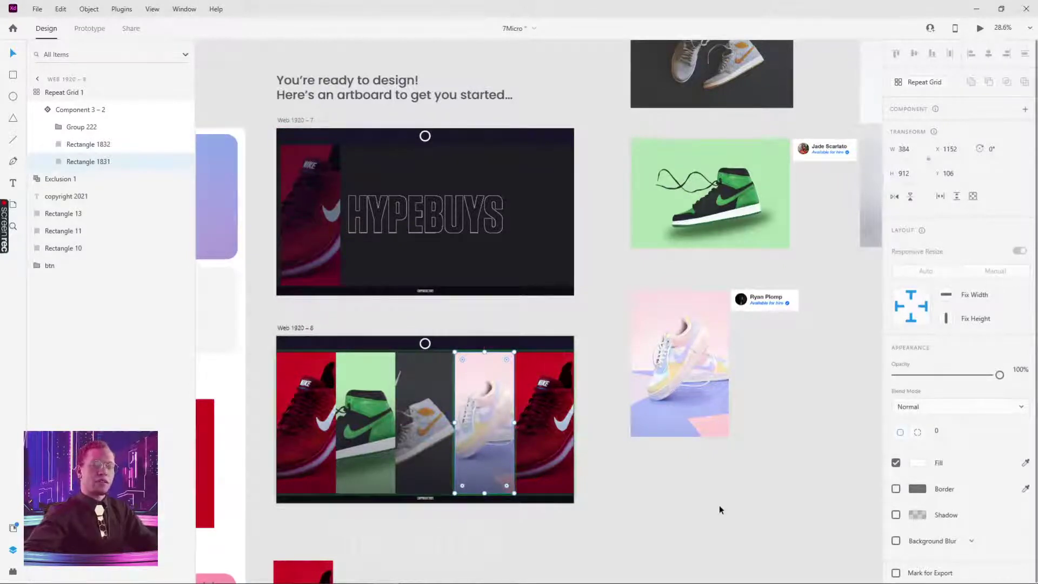
- Copy the photo of the black shoe on white and apply it as the image of Rectangle 1831 in the fifth card
{"action": "left_click", "coordinate": [802, 408]}
{"action": "left_click_drag", "start_coordinate": [830, 371], "coordinate": [588, 538]}
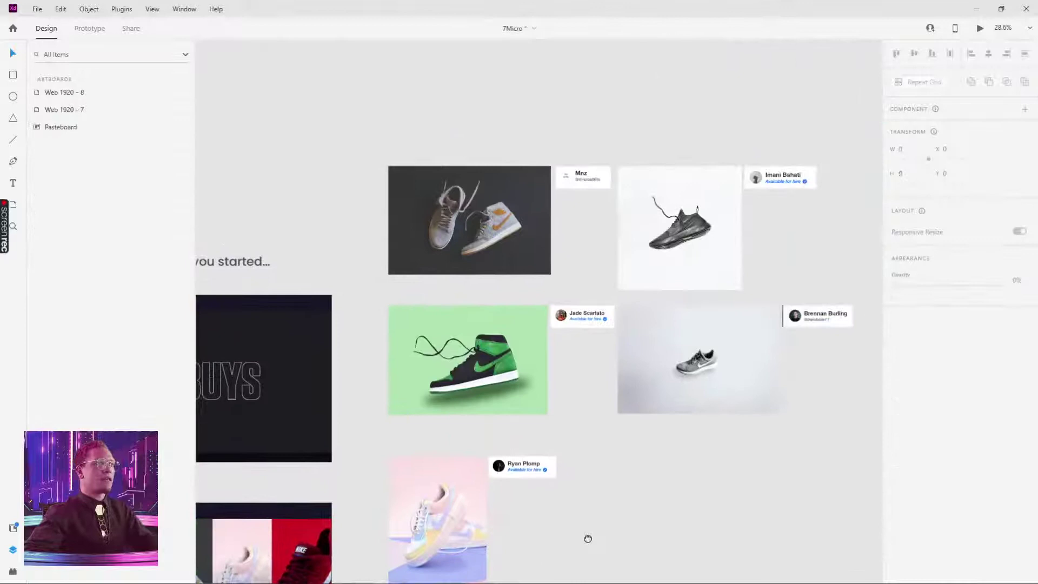
{"action": "double_click", "coordinate": [696, 216]}
{"action": "scroll", "coordinate": [675, 269], "scroll_direction": "down", "scroll_amount": 5}
{"action": "scroll", "coordinate": [674, 269], "scroll_direction": "left", "scroll_amount": 5}
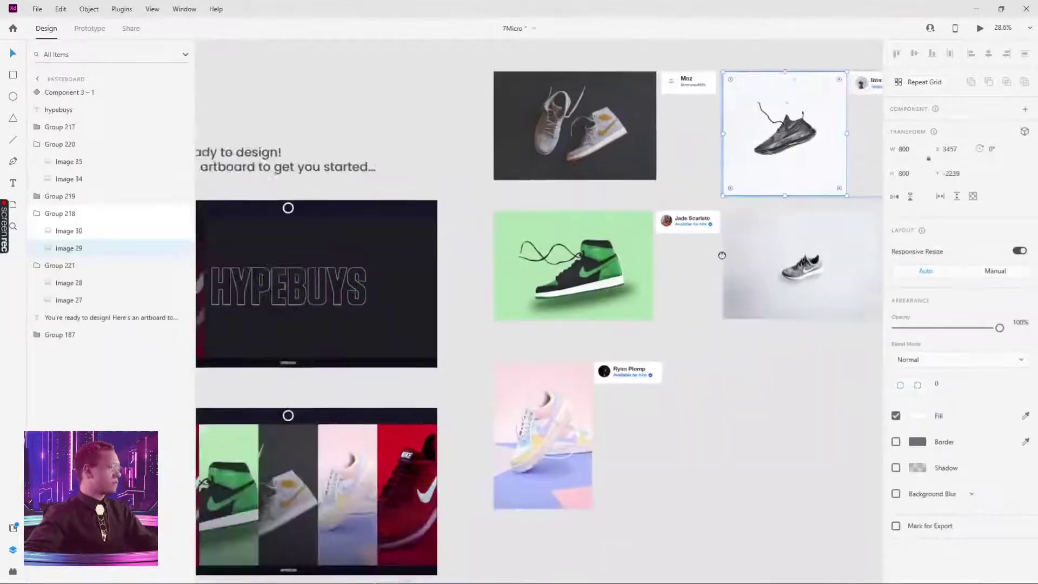
{"action": "scroll", "coordinate": [646, 371], "scroll_direction": "up", "scroll_amount": 2}
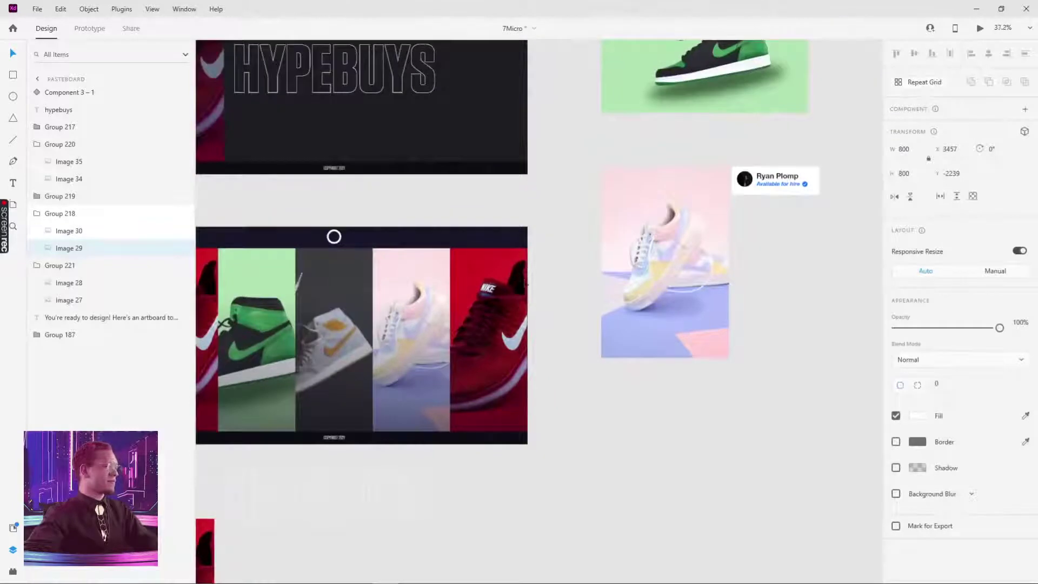
{"action": "left_click", "coordinate": [503, 346], "text": "ctrl"}
{"action": "key", "text": "ctrl+v"}
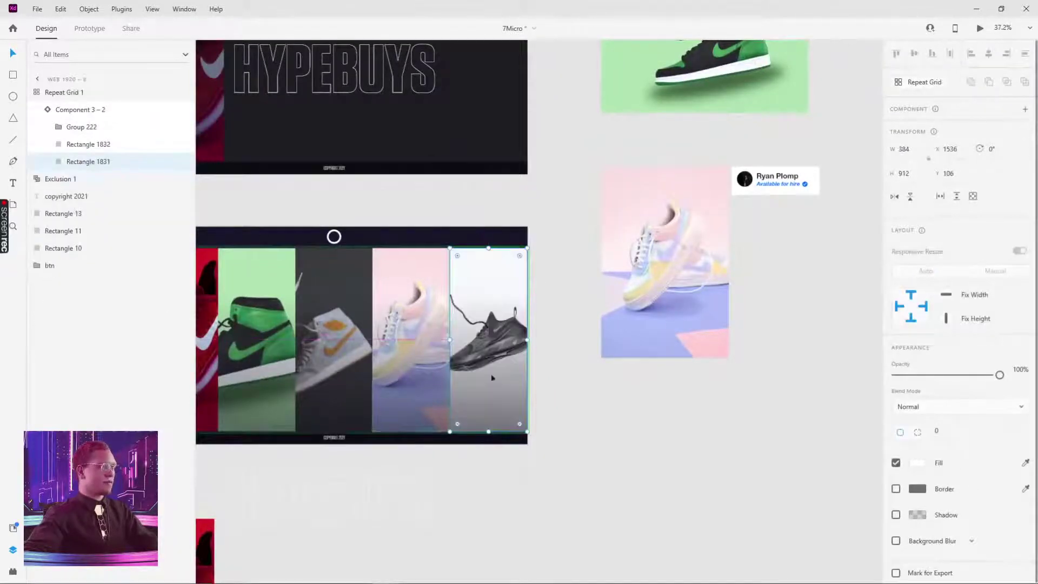
- Check how the black shoe image is cropped inside the fifth card's frame
{"action": "left_click", "coordinate": [579, 475]}
{"action": "left_click_drag", "start_coordinate": [579, 475], "coordinate": [734, 487]}
{"action": "scroll", "coordinate": [676, 359], "scroll_direction": "up", "scroll_amount": 3}
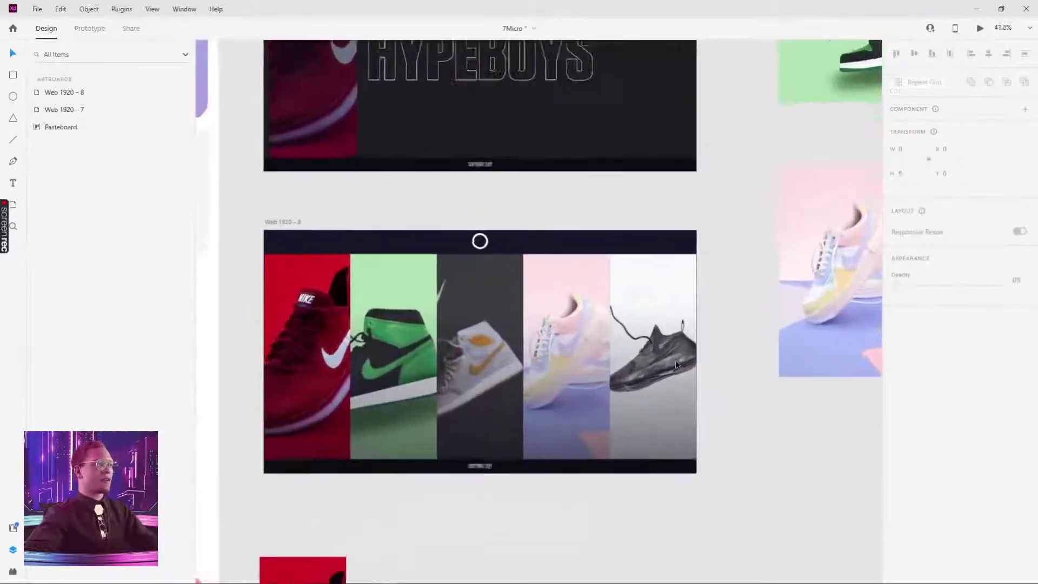
{"action": "left_click", "coordinate": [656, 279], "text": "ctrl"}
{"action": "double_click", "coordinate": [655, 279]}
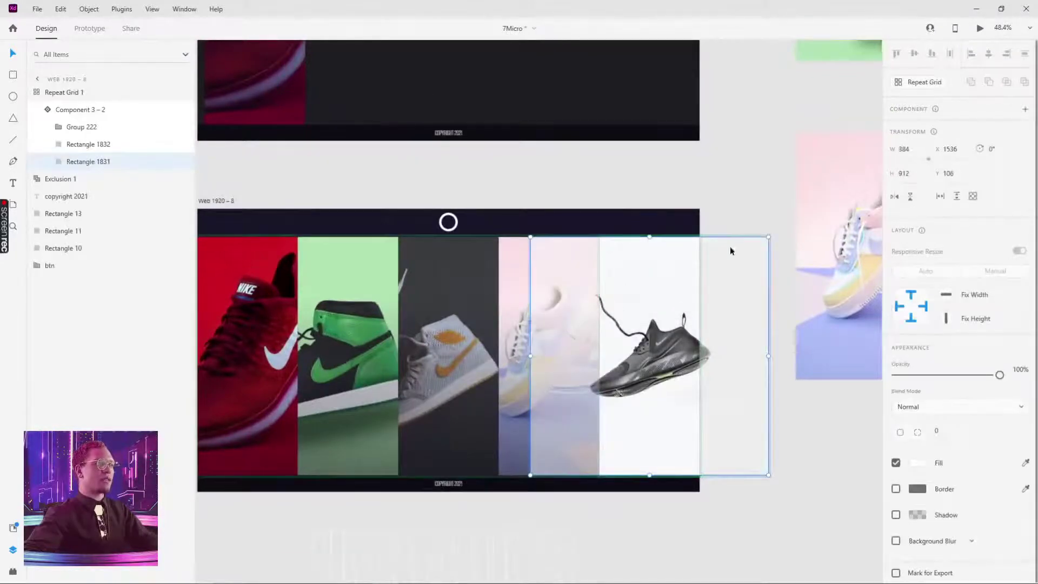
{"action": "left_click", "coordinate": [802, 459]}
- Check how the red Nike image is cropped inside the first card's frame
{"action": "left_click_drag", "start_coordinate": [334, 195], "coordinate": [507, 206]}
{"action": "left_click", "coordinate": [383, 213]}
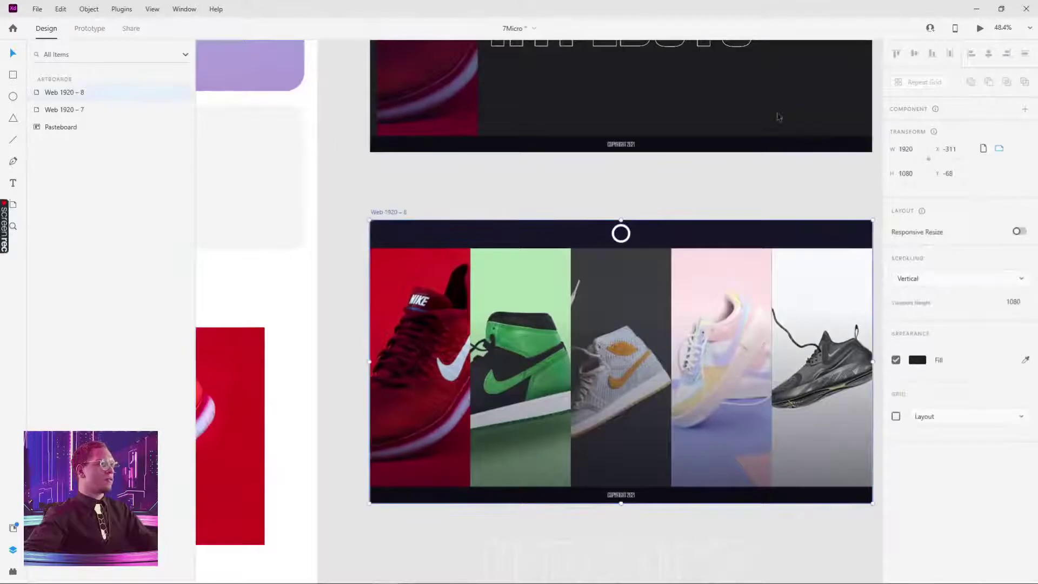
{"action": "left_click", "coordinate": [416, 288]}
{"action": "double_click", "coordinate": [415, 289]}
{"action": "double_click", "coordinate": [416, 288]}
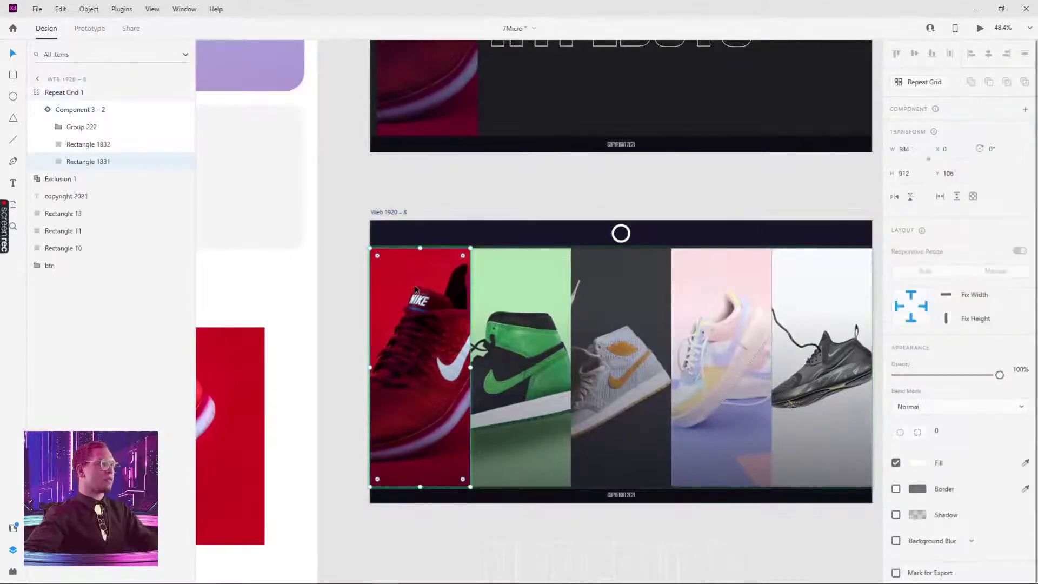
{"action": "double_click", "coordinate": [416, 288]}
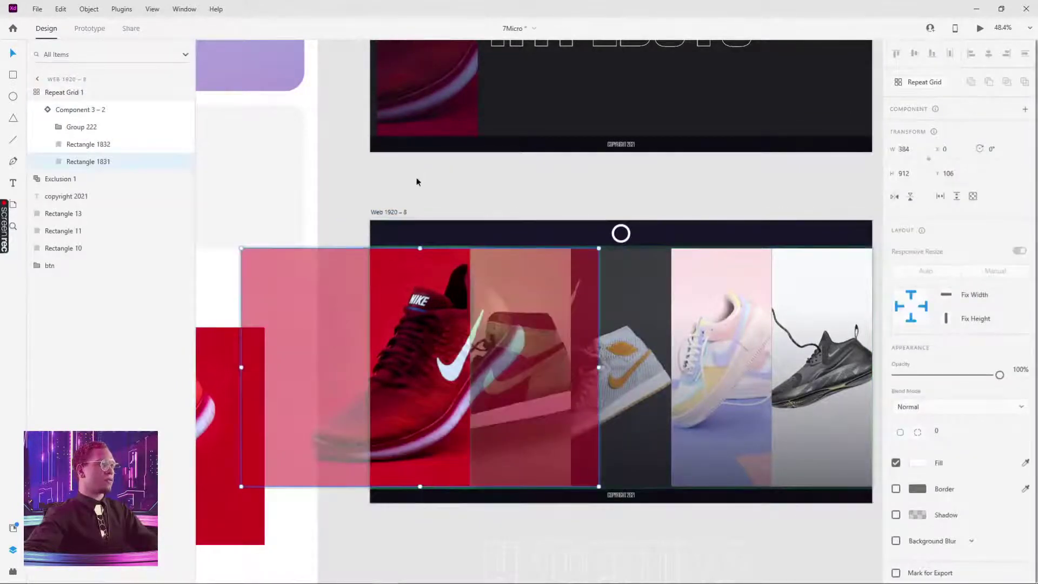
{"action": "left_click", "coordinate": [417, 180]}
{"action": "left_click", "coordinate": [415, 276]}
- Preview the Web 1920 – 8 artboard and test the hover state of the second card
{"action": "left_click", "coordinate": [390, 212]}
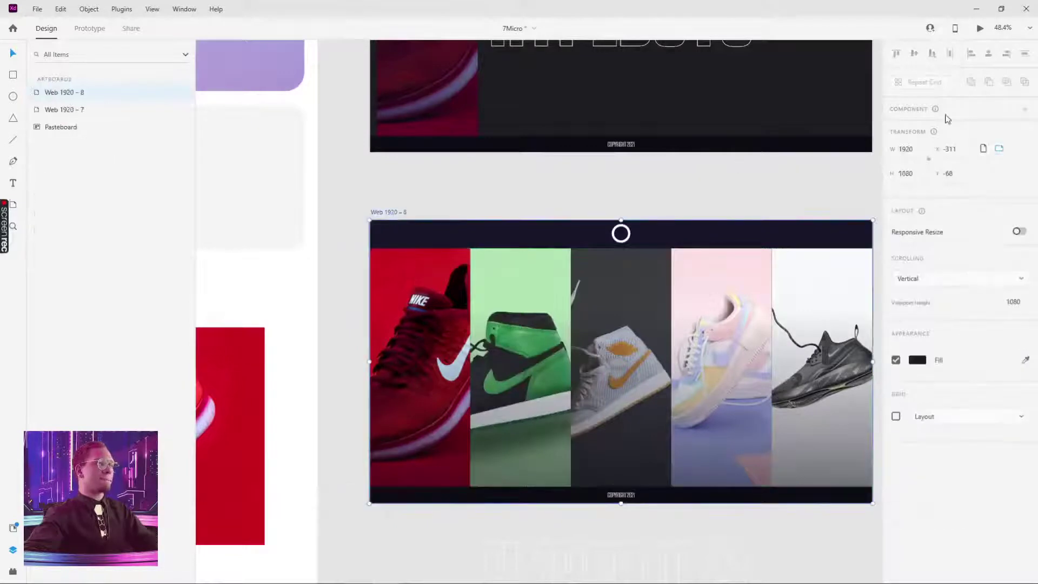
{"action": "key", "text": "ctrl+Return"}
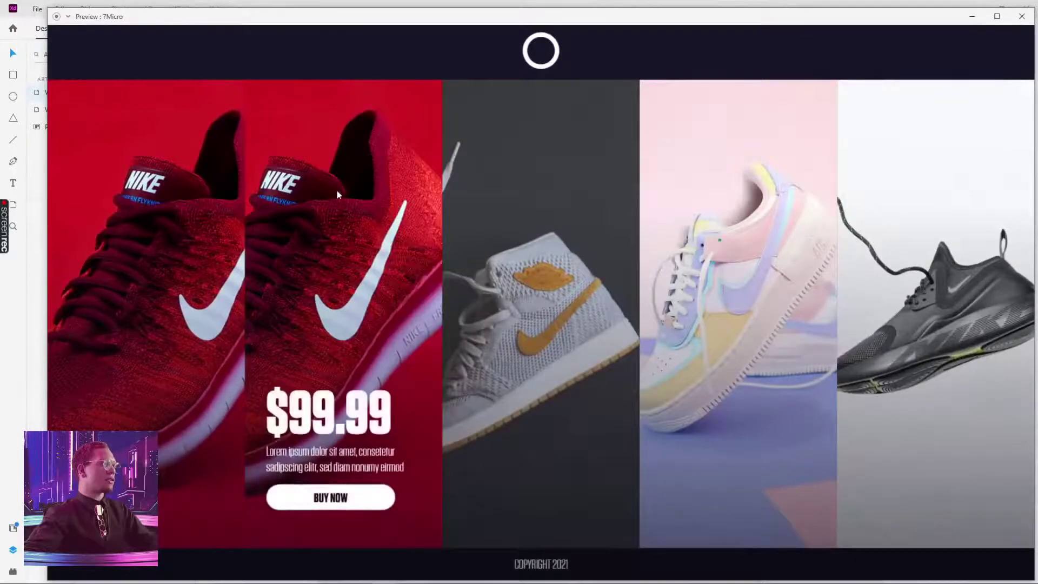
{"action": "left_click", "coordinate": [1023, 17]}
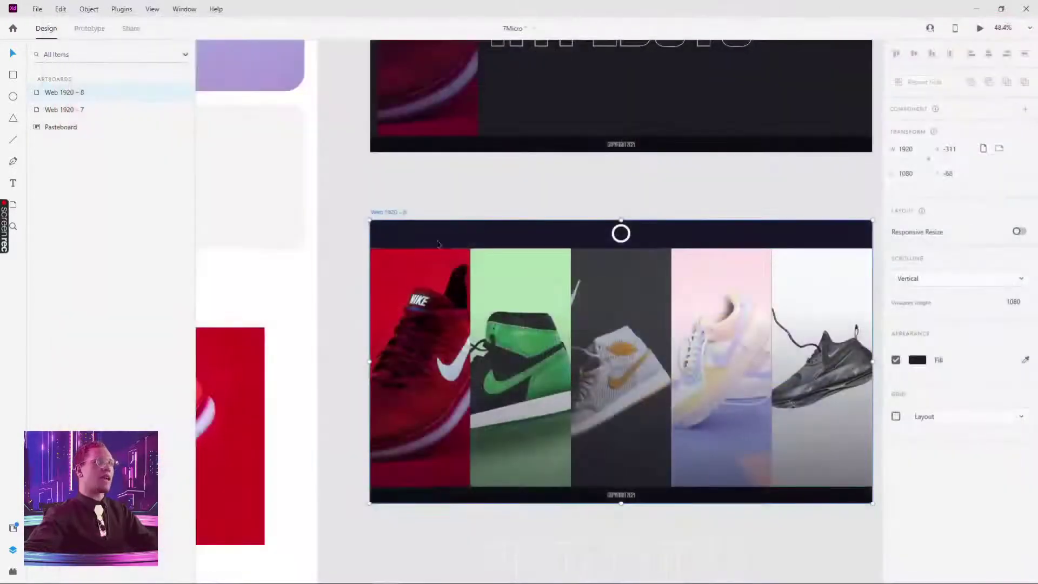
- Try to apply the green sneaker photo to the second card's hover state while it is still inside the repeat grid
{"action": "double_click", "coordinate": [512, 301]}
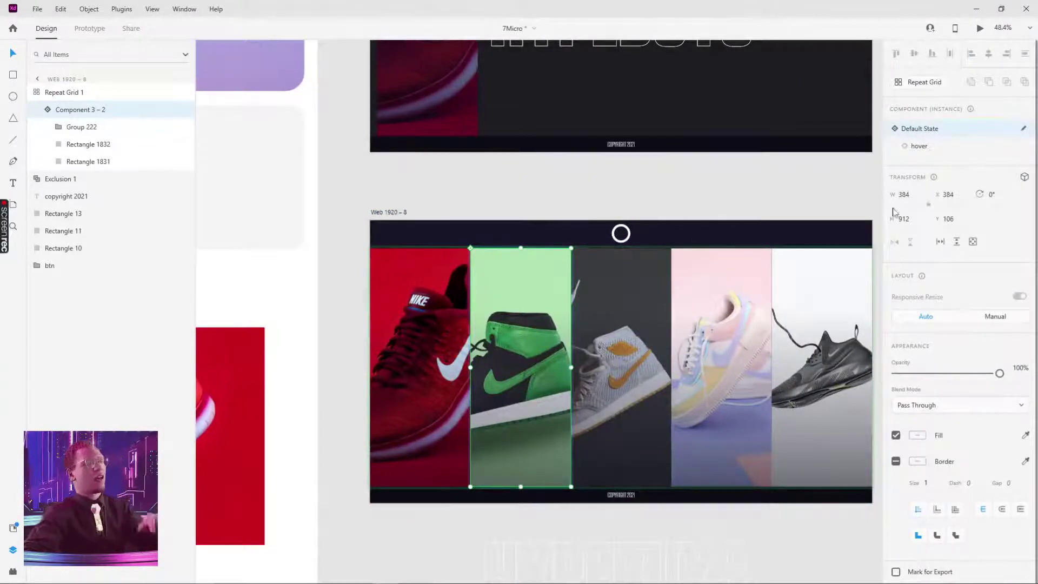
{"action": "left_click", "coordinate": [918, 148]}
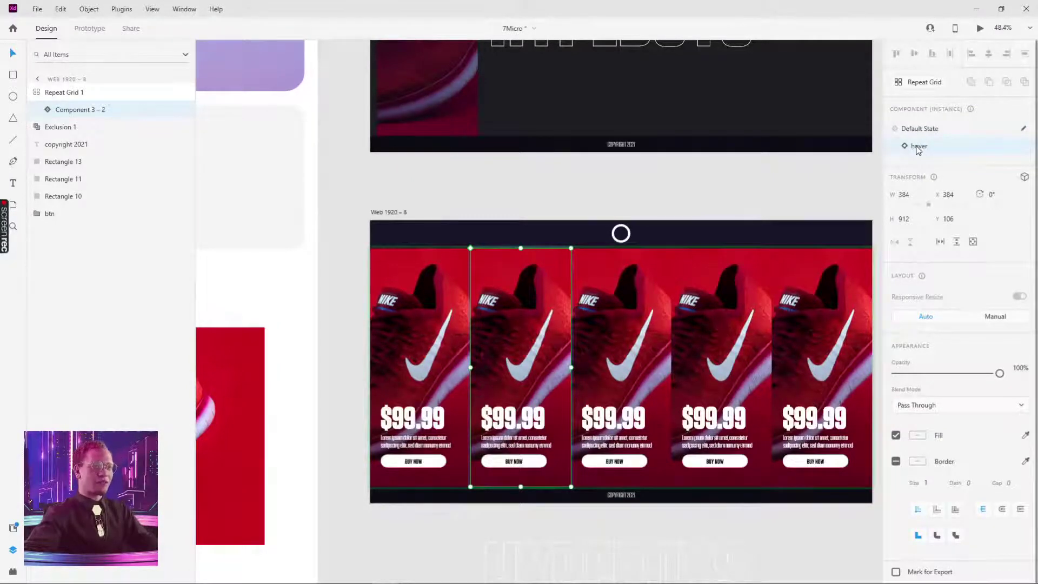
{"action": "scroll", "coordinate": [478, 167], "scroll_direction": "down", "scroll_amount": 4}
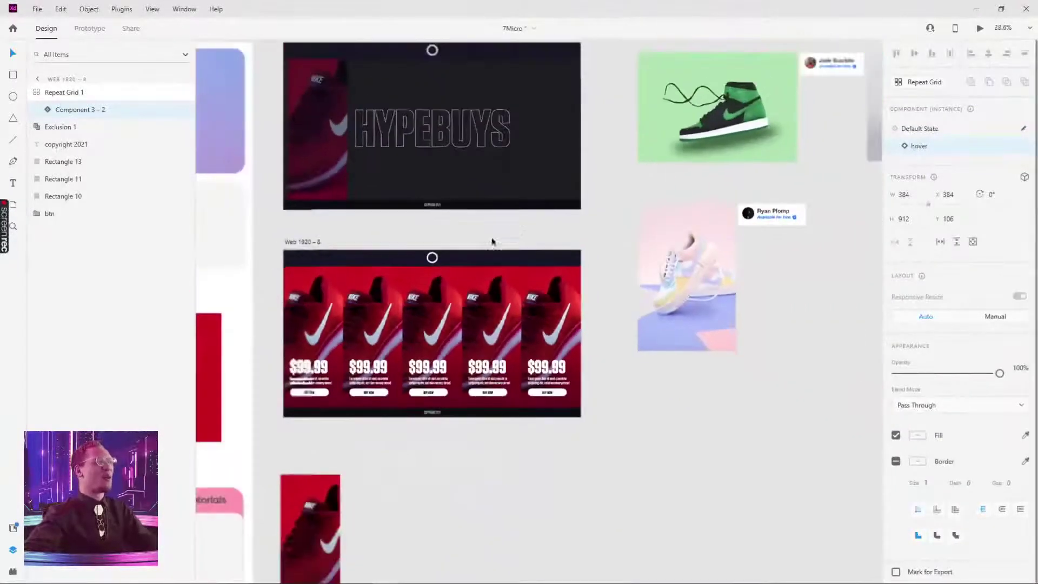
{"action": "left_click", "coordinate": [728, 144]}
{"action": "left_click", "coordinate": [728, 144]}
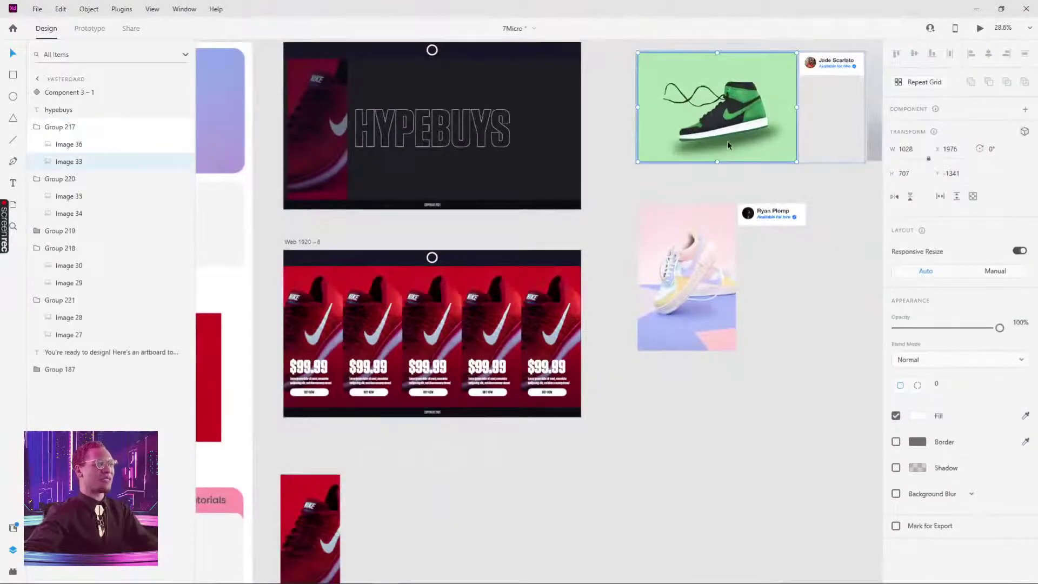
{"action": "double_click", "coordinate": [366, 301]}
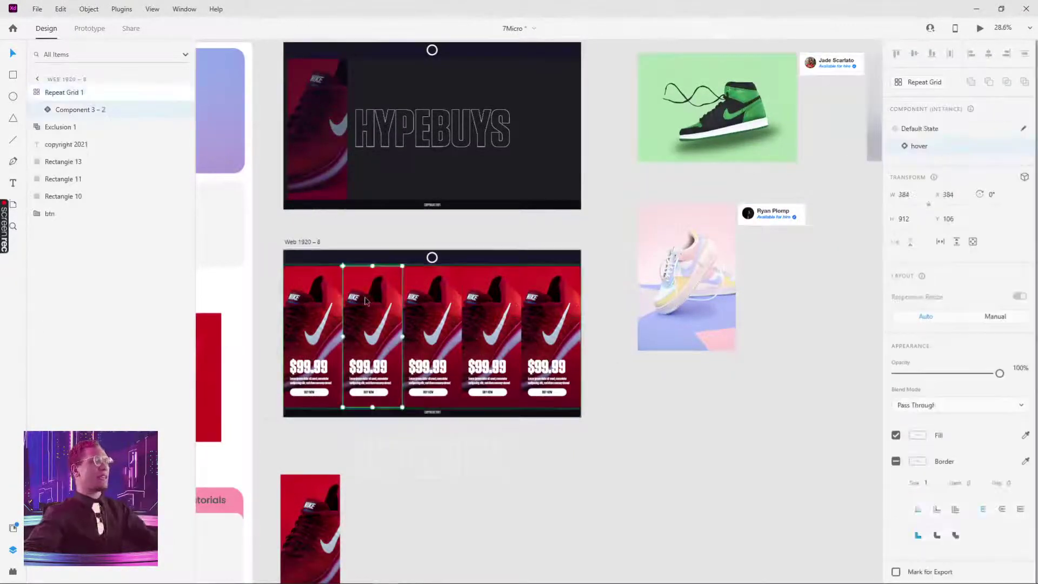
{"action": "left_click", "coordinate": [714, 141]}
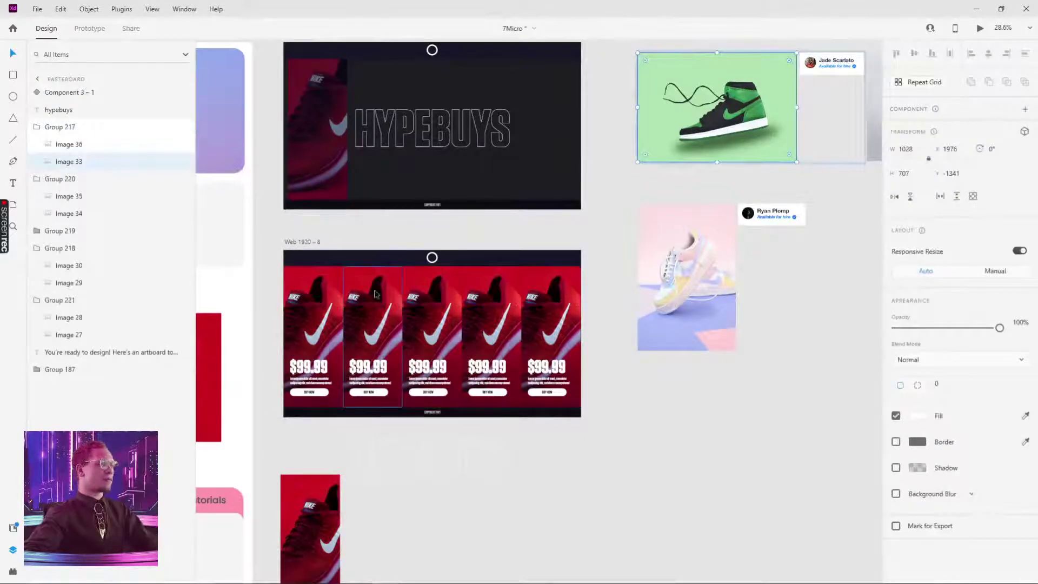
{"action": "key", "text": "ctrl+v"}
- Switch the second card to Default State and back to hover to compare the card images across the grid
{"action": "left_click_drag", "start_coordinate": [505, 424], "coordinate": [348, 490]}
{"action": "scroll", "coordinate": [675, 182], "scroll_direction": "down", "scroll_amount": 2}
{"action": "scroll", "coordinate": [466, 354], "scroll_direction": "up", "scroll_amount": 2}
{"action": "left_click", "coordinate": [466, 354]}
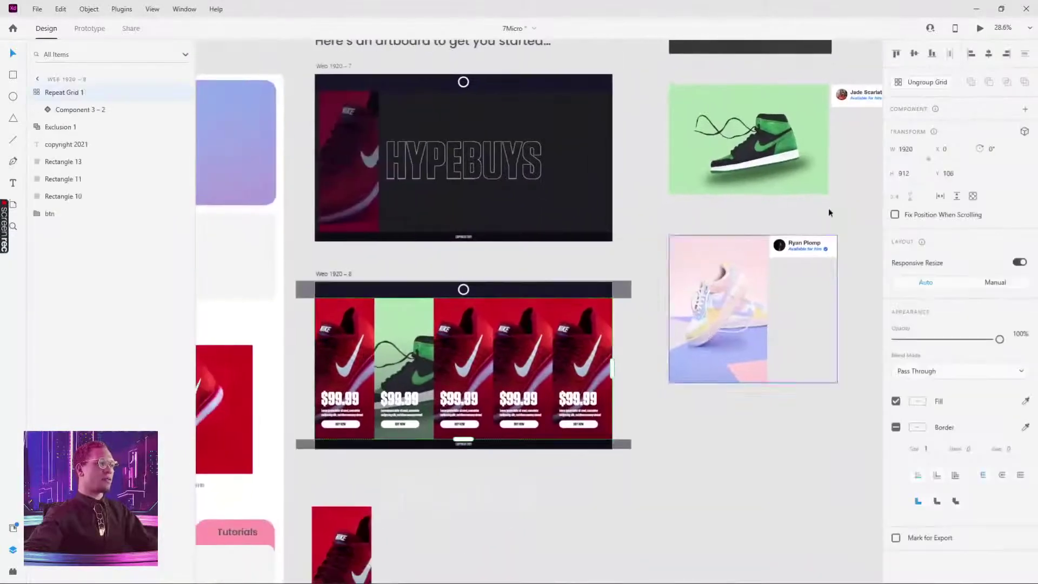
{"action": "double_click", "coordinate": [390, 349]}
{"action": "left_click", "coordinate": [921, 130]}
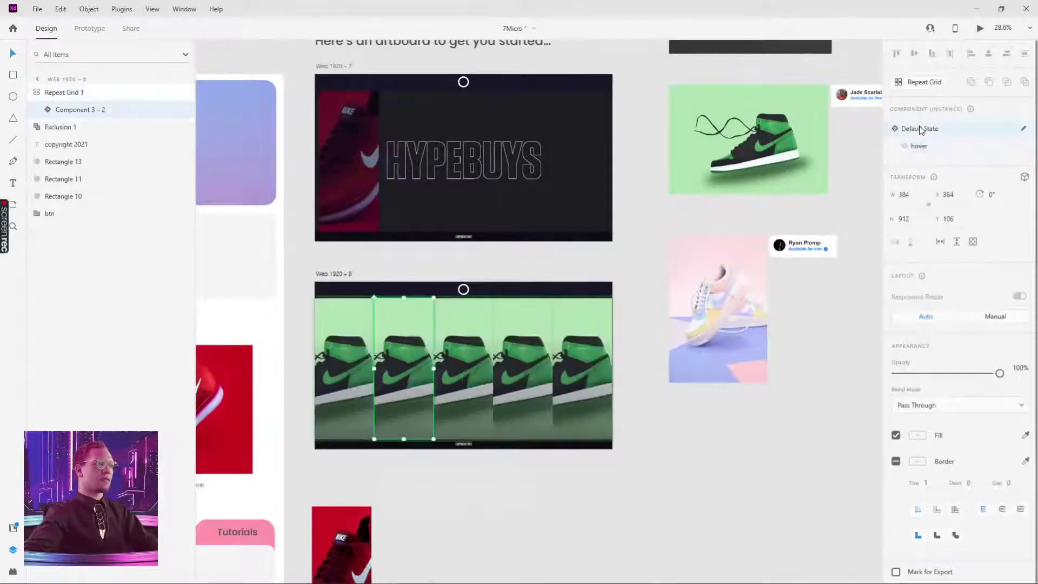
{"action": "left_click", "coordinate": [922, 150]}
{"action": "left_click", "coordinate": [654, 183]}
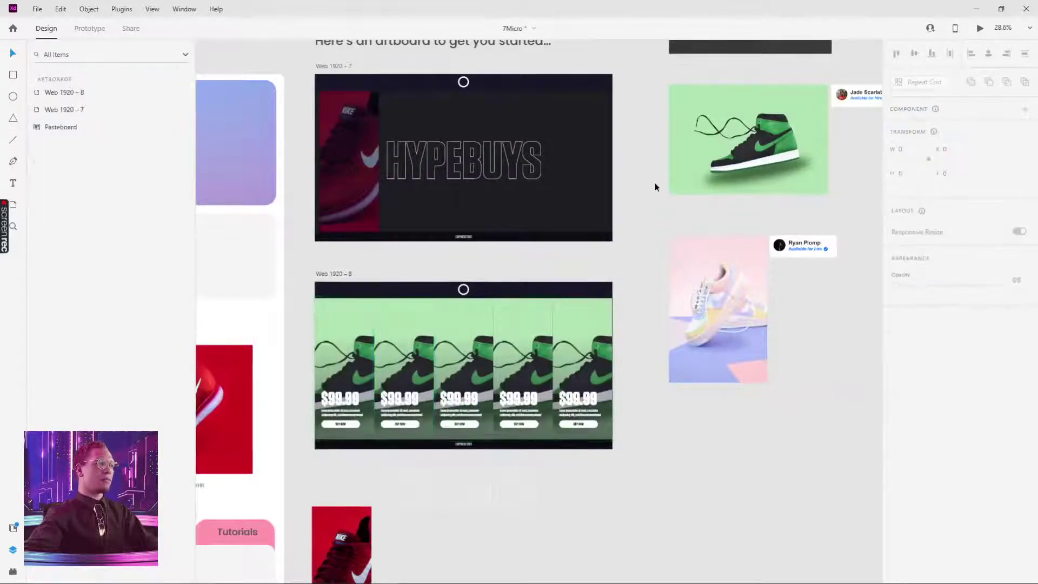
- Undo the state switches and the green sneaker image applied to the second card's hover state
{"action": "key", "text": "ctrl+z"}
{"action": "key", "text": "ctrl+z"}
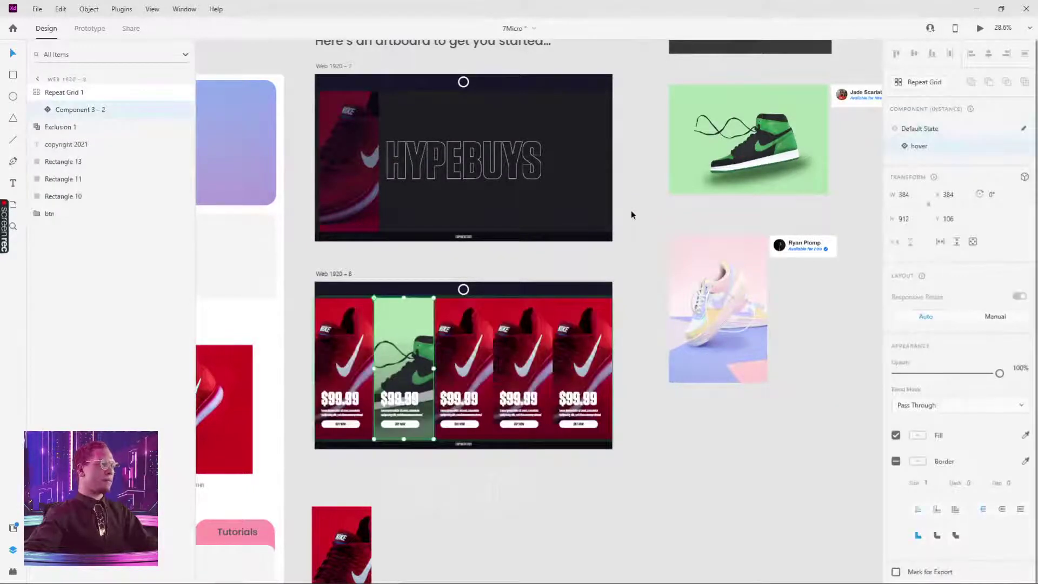
{"action": "key", "text": "ctrl+z"}
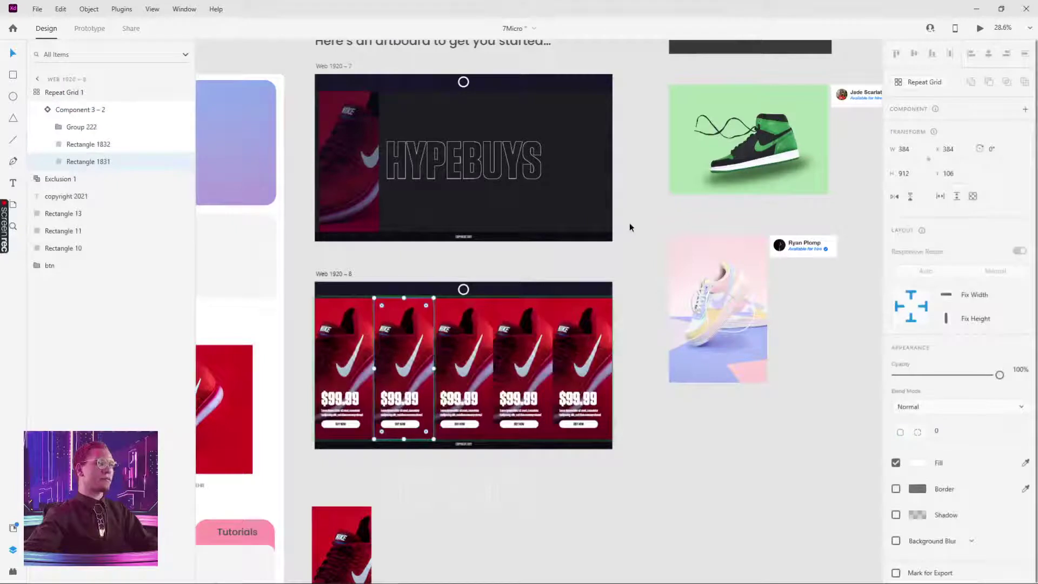
{"action": "key", "text": "ctrl+z"}
{"action": "key", "text": "ctrl+z"}
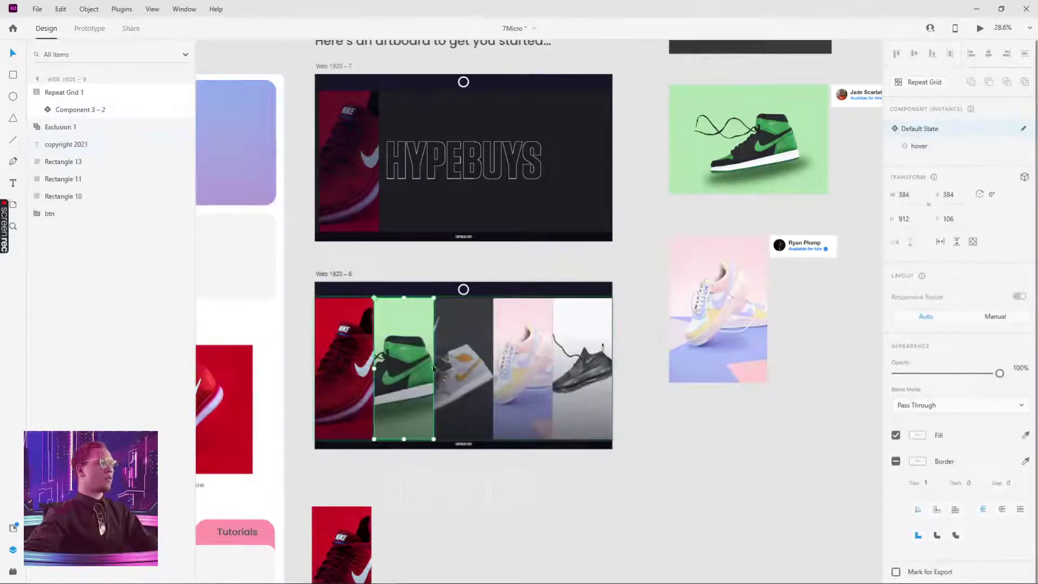
- Toggle the second card between hover and Default State once more, and undo the state changes
{"action": "left_click", "coordinate": [919, 146]}
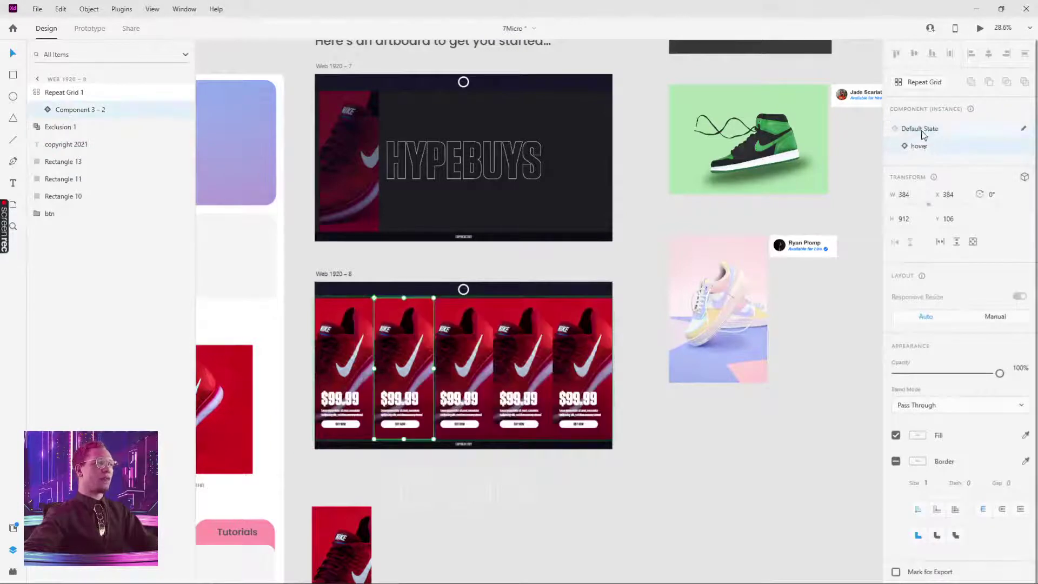
{"action": "left_click", "coordinate": [921, 130]}
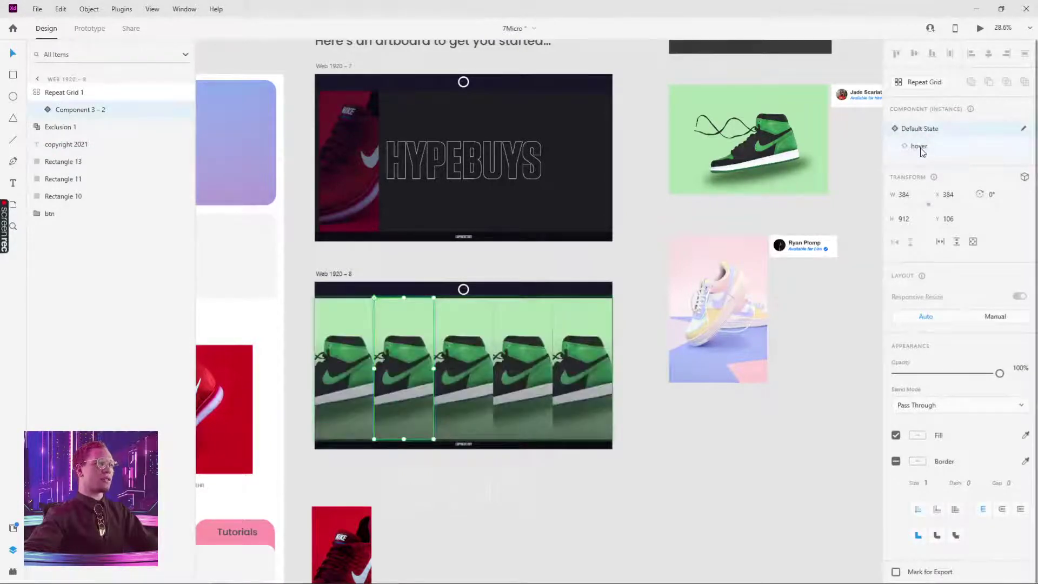
{"action": "left_click", "coordinate": [921, 147]}
{"action": "scroll", "coordinate": [637, 261], "scroll_direction": "down", "scroll_amount": 3}
{"action": "scroll", "coordinate": [636, 262], "scroll_direction": "left", "scroll_amount": 1}
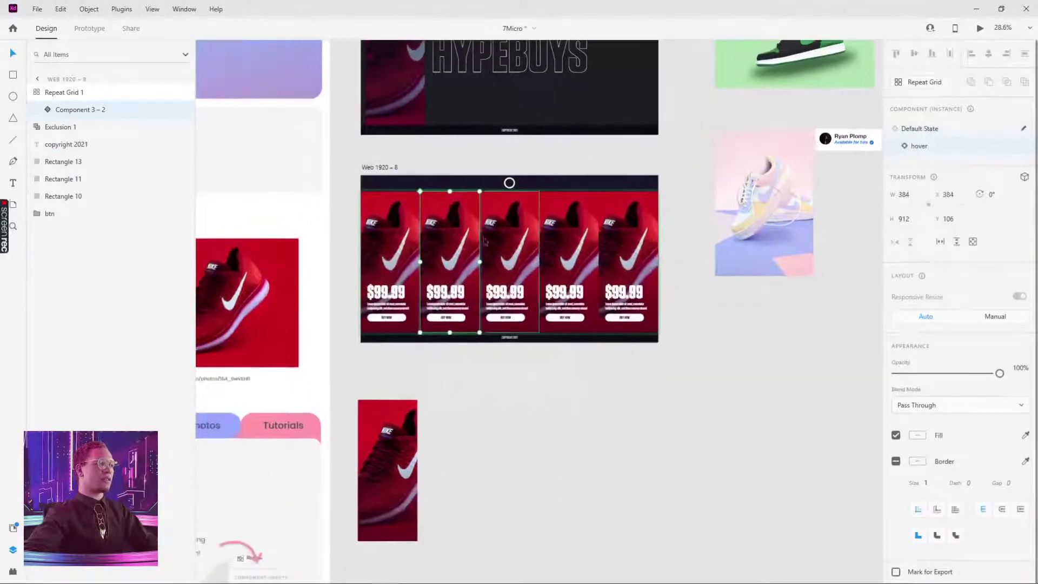
{"action": "key", "text": "ctrl+z"}
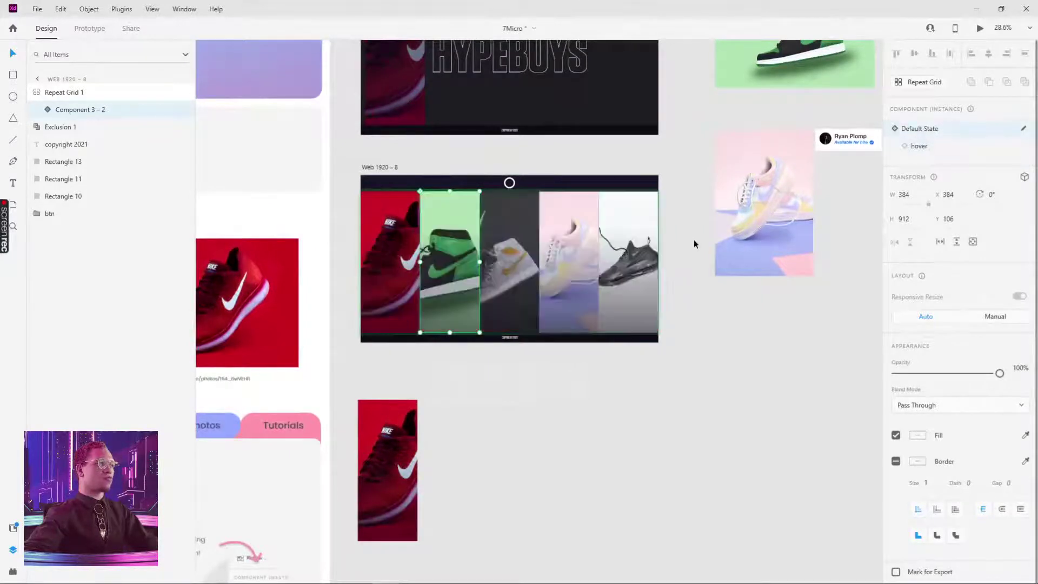
{"action": "key", "text": "ctrl+z"}
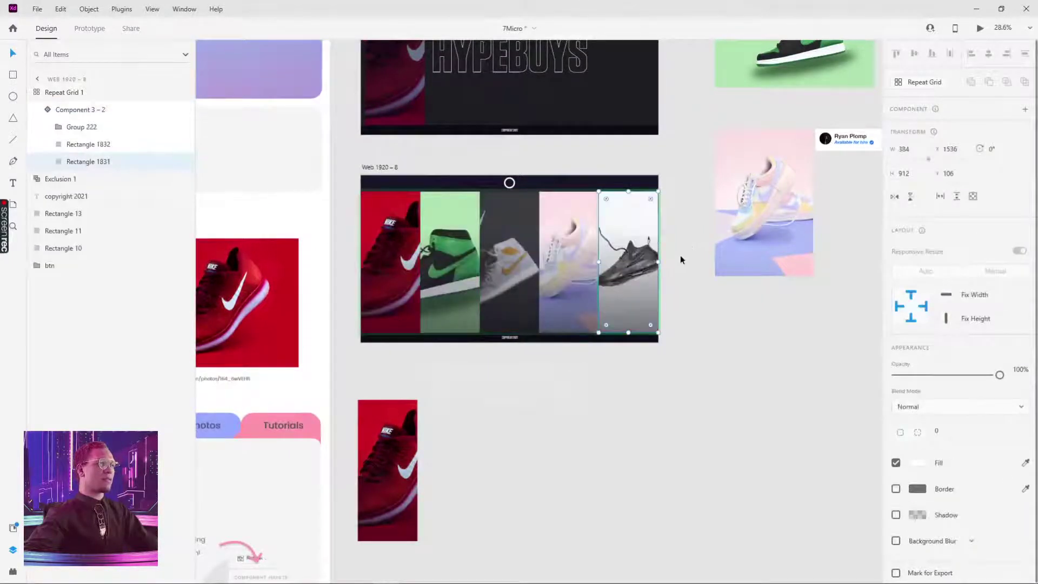
- Ungroup the repeat grid on Web 1920 – 8 into separate card components and select the green sneaker card
{"action": "left_click", "coordinate": [680, 255]}
{"action": "left_click", "coordinate": [442, 260]}
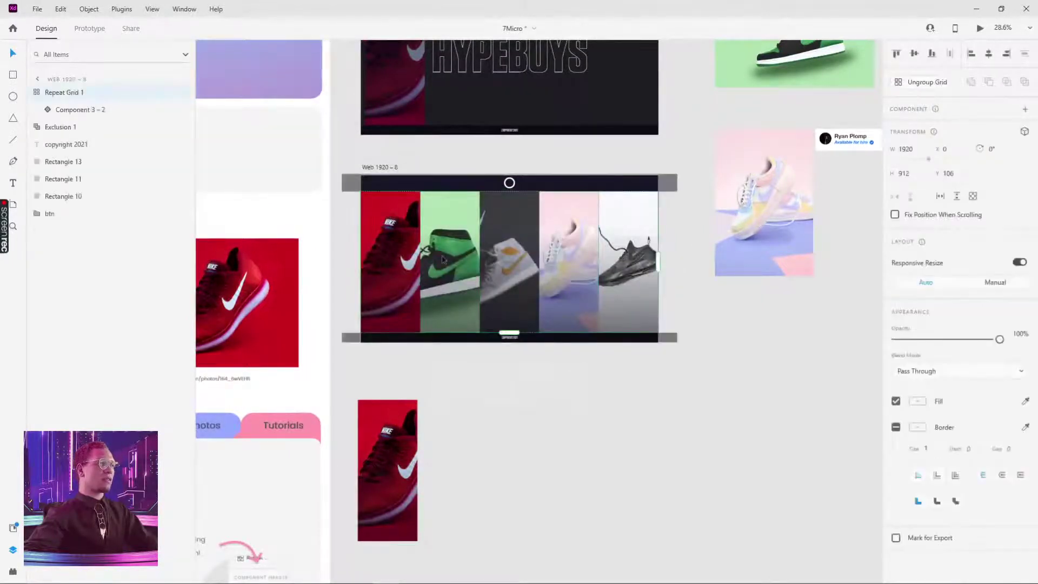
{"action": "left_click", "coordinate": [930, 84]}
{"action": "left_click", "coordinate": [681, 224]}
{"action": "left_click", "coordinate": [464, 215]}
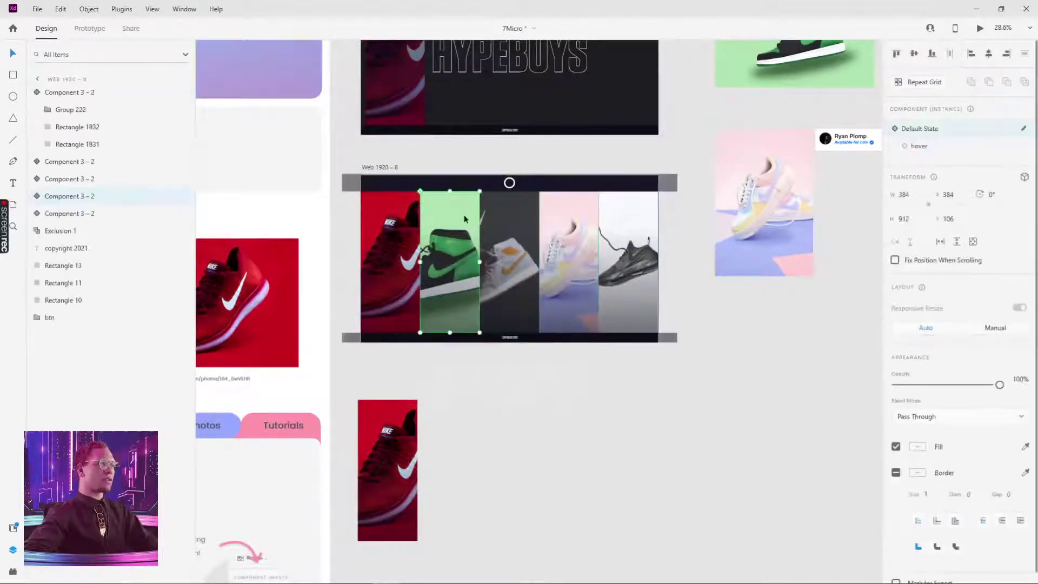
- Switch the second card to its hover state and fill its background rectangle with the green sneaker photo from the pasteboard
{"action": "left_click", "coordinate": [919, 146]}
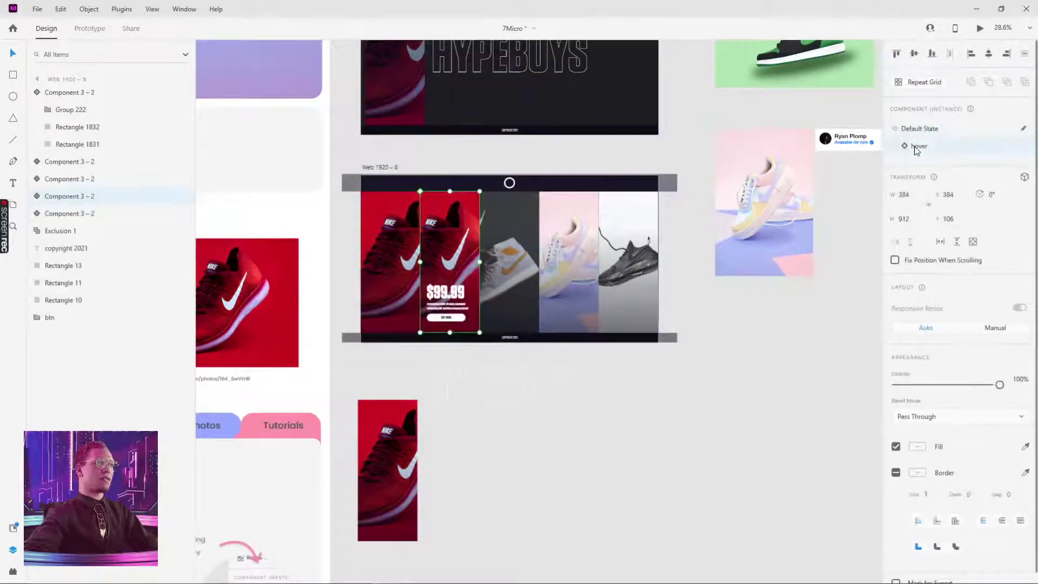
{"action": "left_click", "coordinate": [918, 131]}
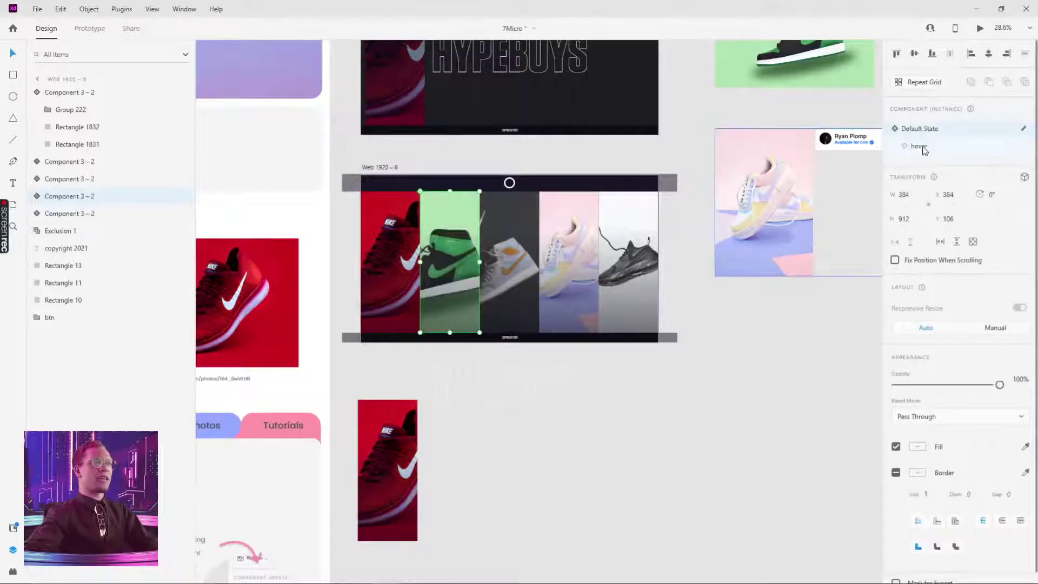
{"action": "left_click", "coordinate": [918, 146]}
{"action": "scroll", "coordinate": [698, 119], "scroll_direction": "up", "scroll_amount": 3}
{"action": "scroll", "coordinate": [697, 119], "scroll_direction": "right", "scroll_amount": 2}
{"action": "double_click", "coordinate": [744, 122]}
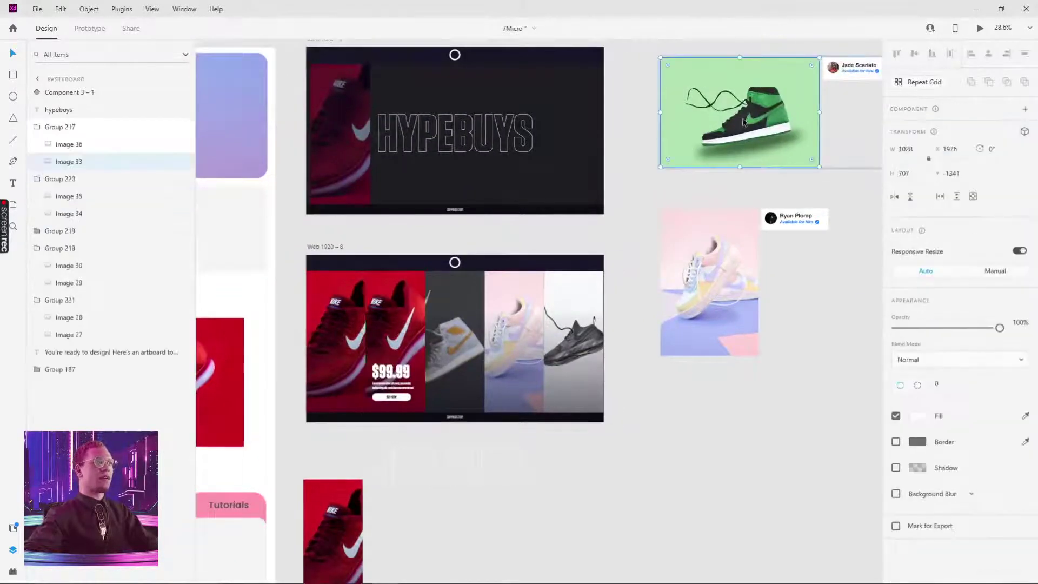
{"action": "double_click", "coordinate": [398, 289]}
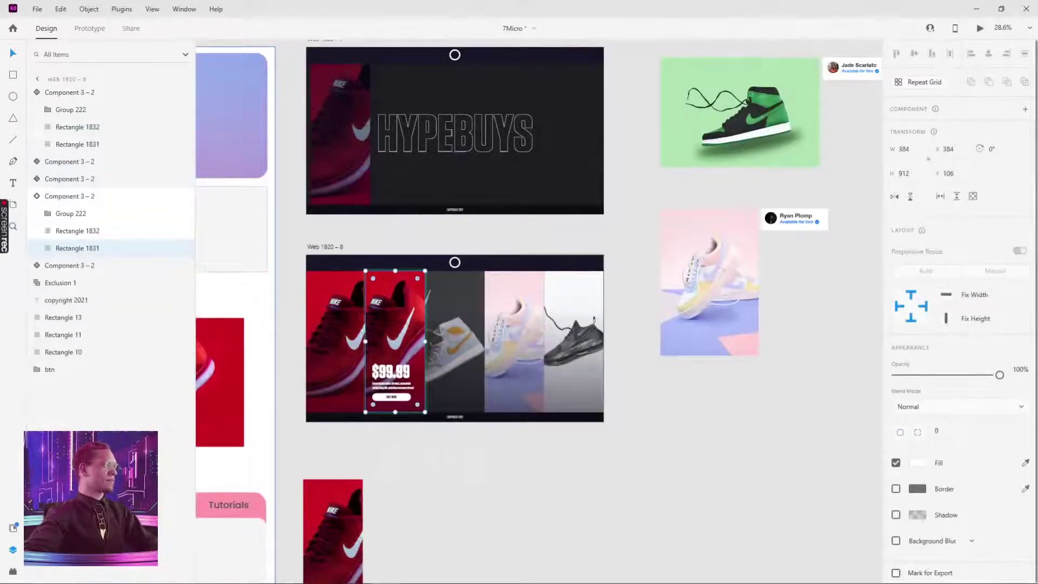
{"action": "key", "text": "ctrl+v"}
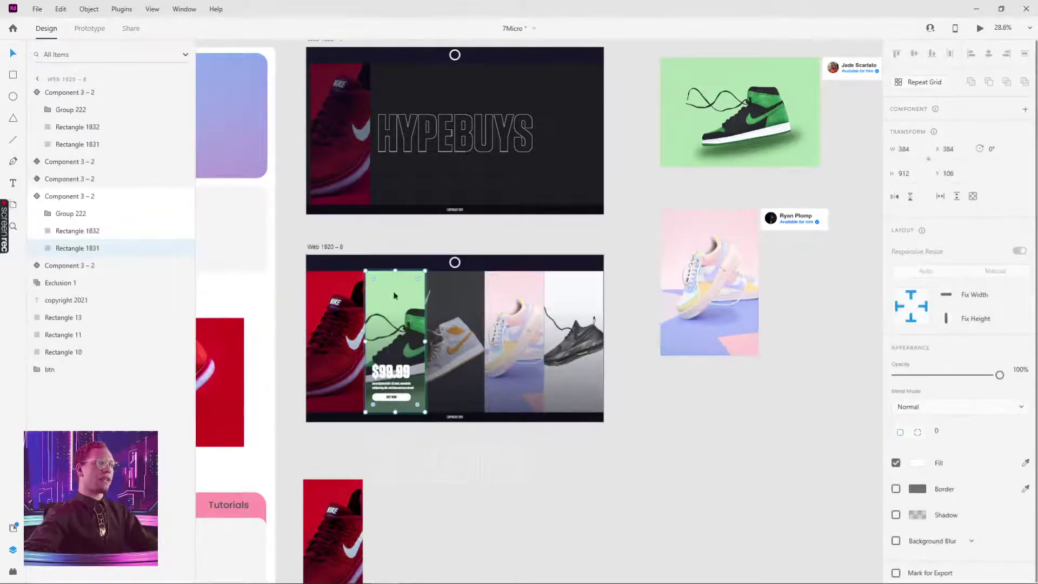
{"action": "left_click", "coordinate": [475, 479]}
- Toggle the second card between its default and hover states to compare the photos, leaving it in Default State
{"action": "left_click", "coordinate": [404, 319]}
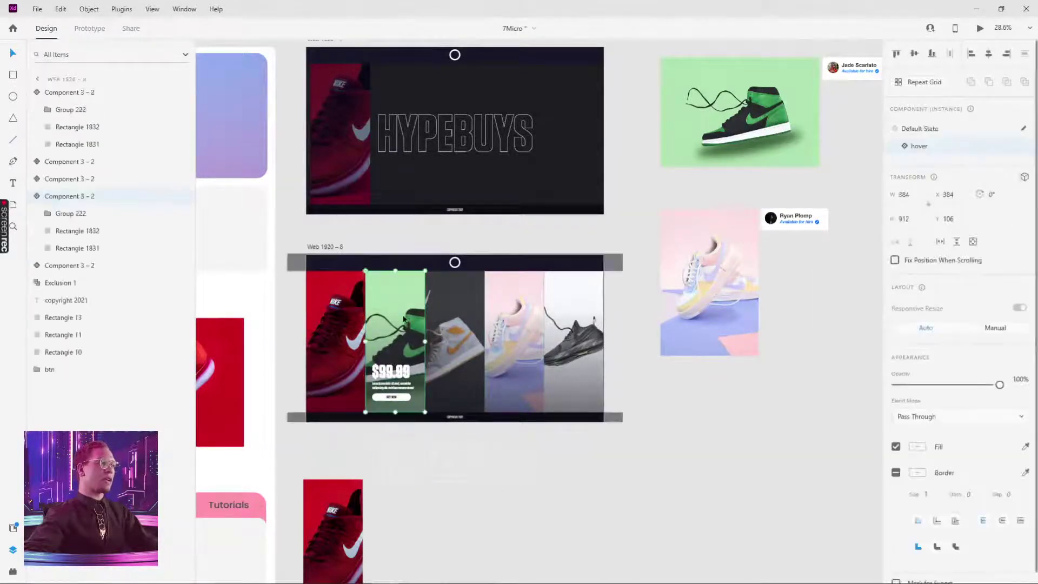
{"action": "left_click", "coordinate": [928, 132]}
{"action": "left_click", "coordinate": [923, 148]}
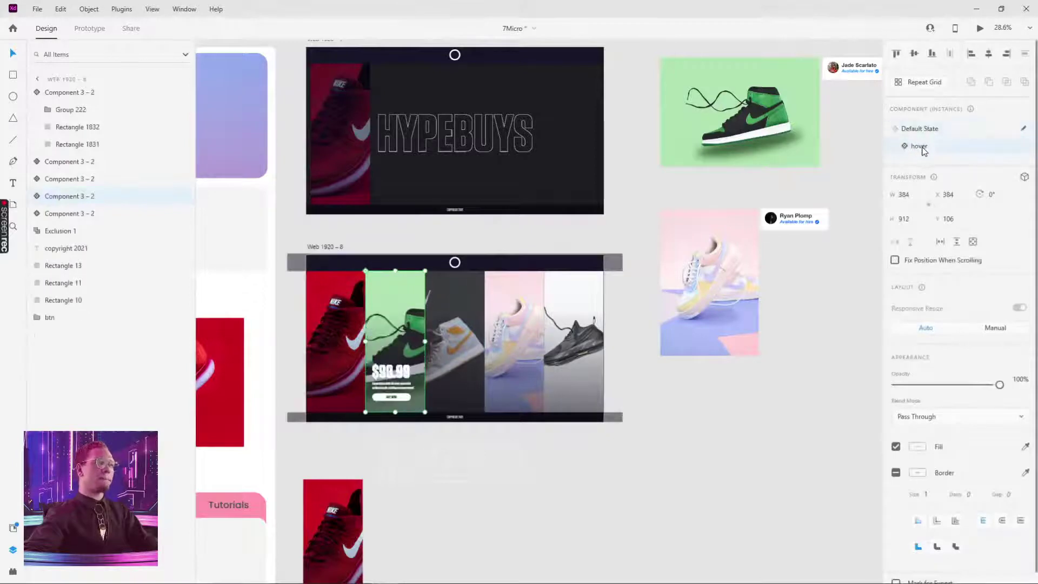
- Copy the dark grey sneaker photo from the pasteboard into the background rectangle of the third card's hover state
{"action": "double_click", "coordinate": [475, 278]}
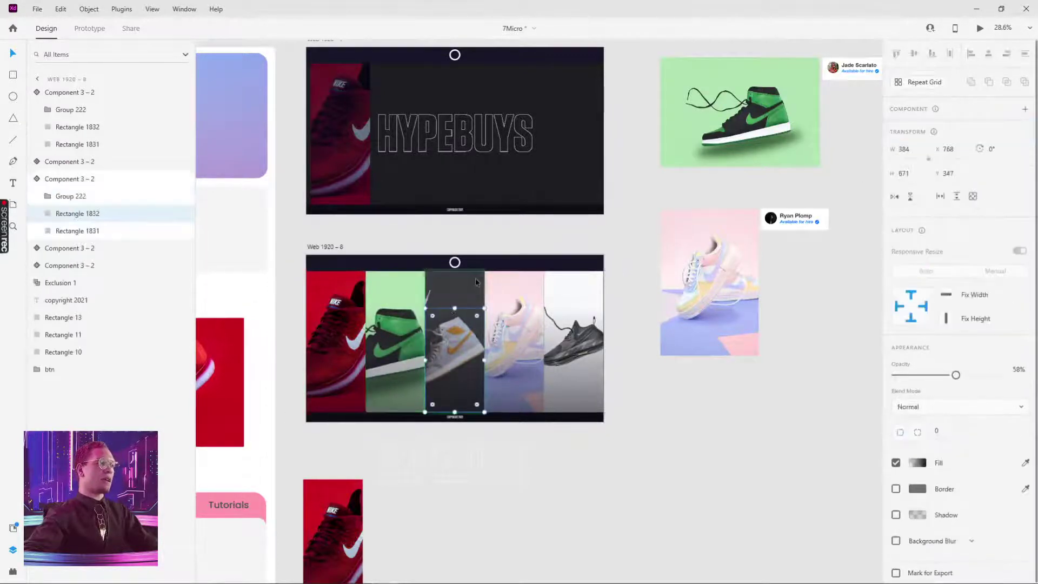
{"action": "scroll", "coordinate": [476, 278], "scroll_direction": "up", "scroll_amount": 3}
{"action": "scroll", "coordinate": [475, 278], "scroll_direction": "right", "scroll_amount": 4}
{"action": "left_click", "coordinate": [553, 164]}
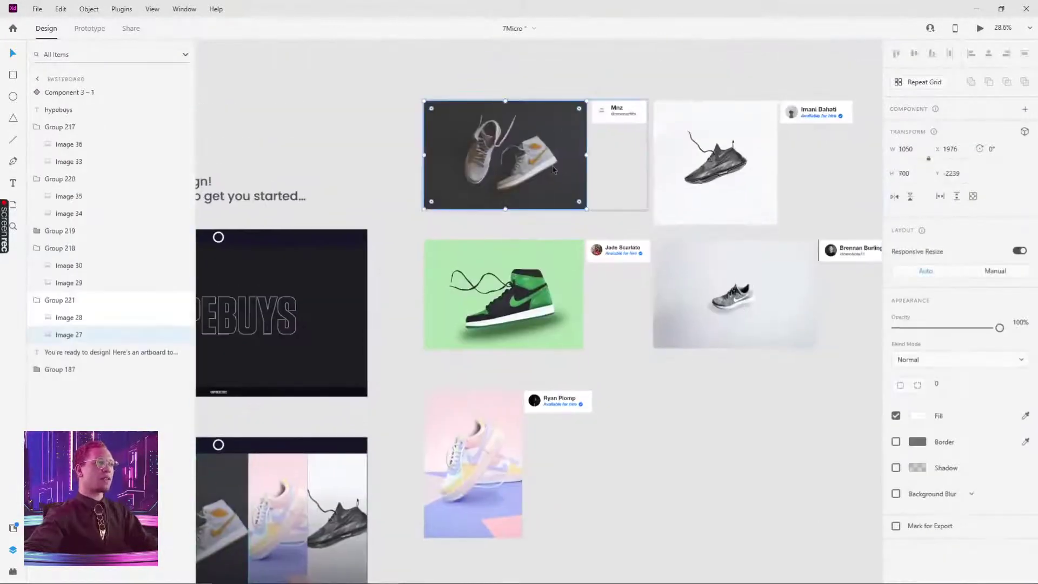
{"action": "scroll", "coordinate": [459, 315], "scroll_direction": "down", "scroll_amount": 5}
{"action": "scroll", "coordinate": [447, 316], "scroll_direction": "left", "scroll_amount": 5}
{"action": "left_click", "coordinate": [426, 280]}
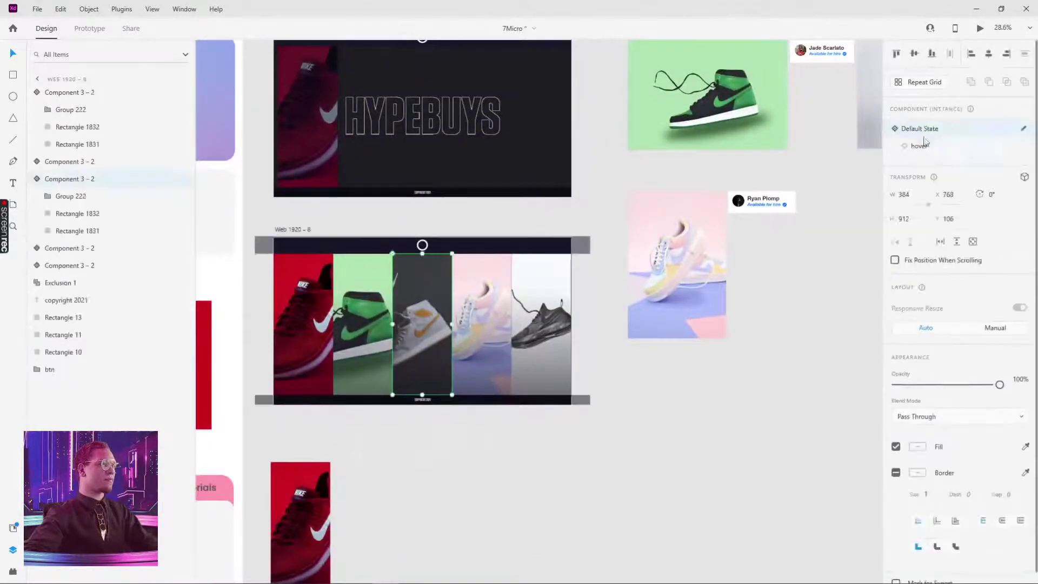
{"action": "left_click", "coordinate": [918, 148]}
{"action": "double_click", "coordinate": [436, 260]}
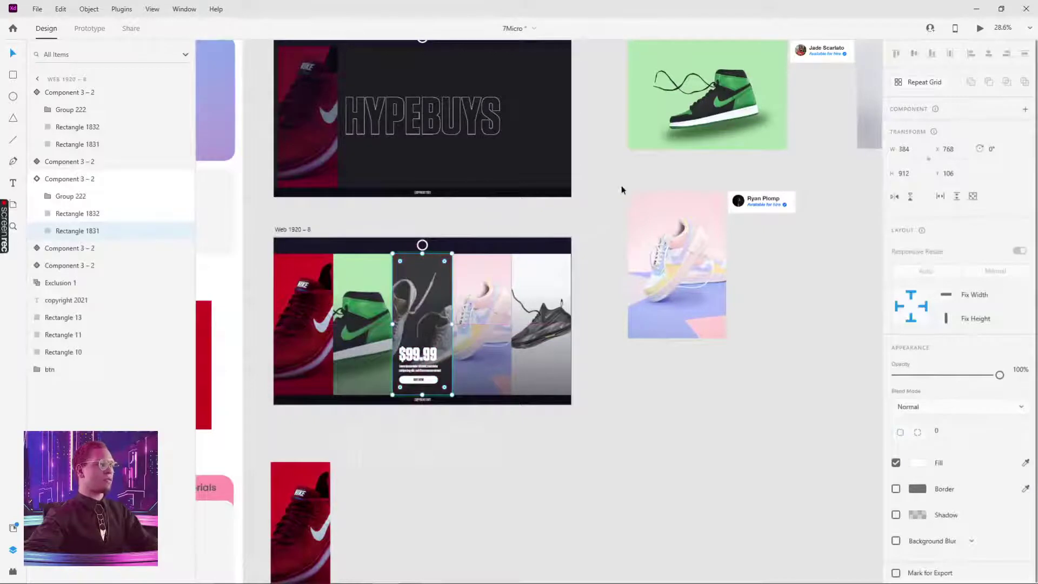
- Copy the pastel pink sneaker photo from the pasteboard into the background rectangle of the fourth card's hover state
{"action": "scroll", "coordinate": [460, 319], "scroll_direction": "up", "scroll_amount": 1}
{"action": "scroll", "coordinate": [460, 319], "scroll_direction": "right", "scroll_amount": 1}
{"action": "double_click", "coordinate": [455, 324]}
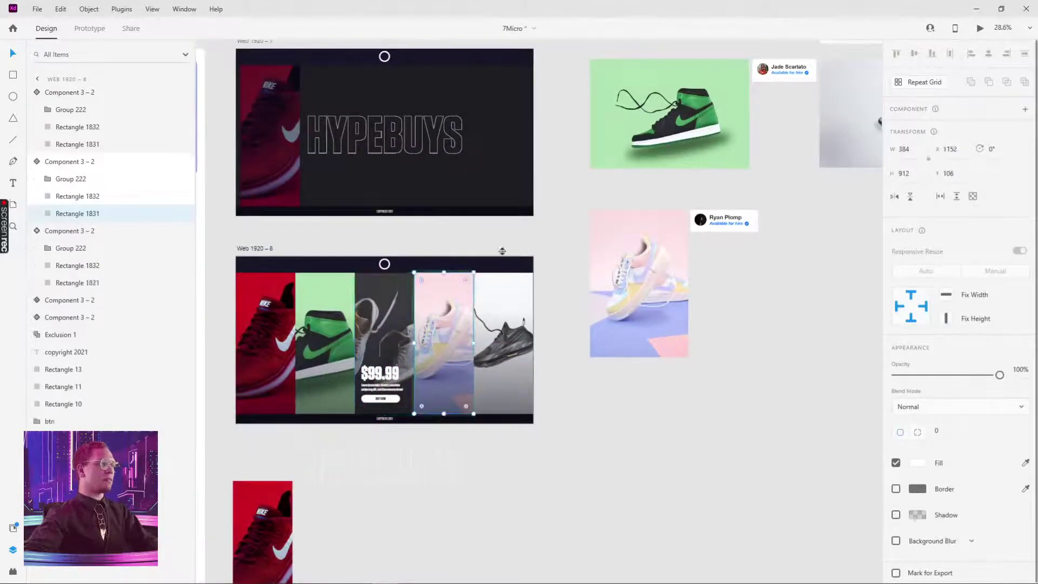
{"action": "scroll", "coordinate": [746, 183], "scroll_direction": "right", "scroll_amount": 3}
{"action": "scroll", "coordinate": [746, 182], "scroll_direction": "up", "scroll_amount": 1}
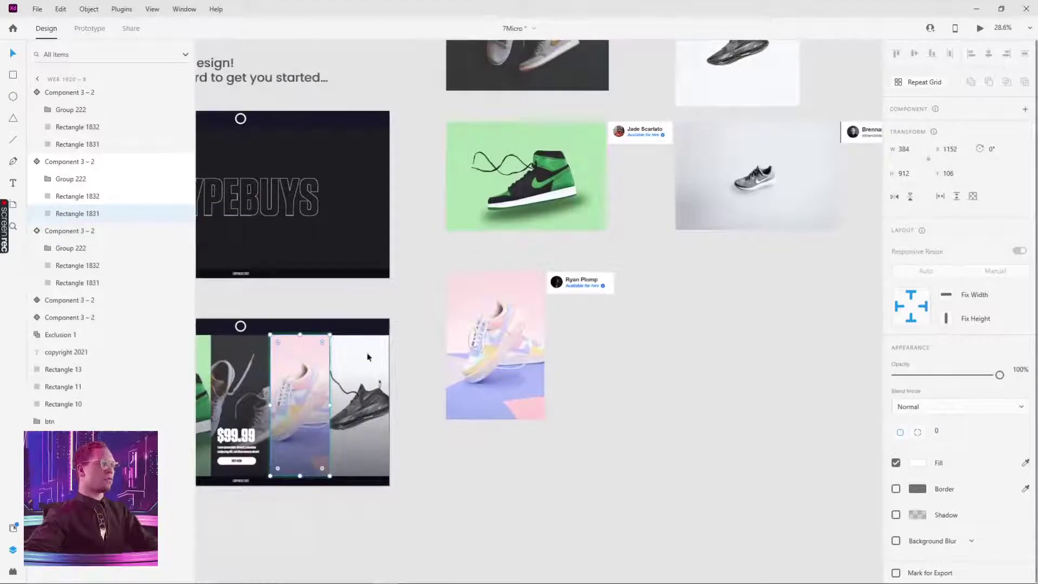
{"action": "left_click", "coordinate": [731, 306]}
{"action": "left_click", "coordinate": [314, 369]}
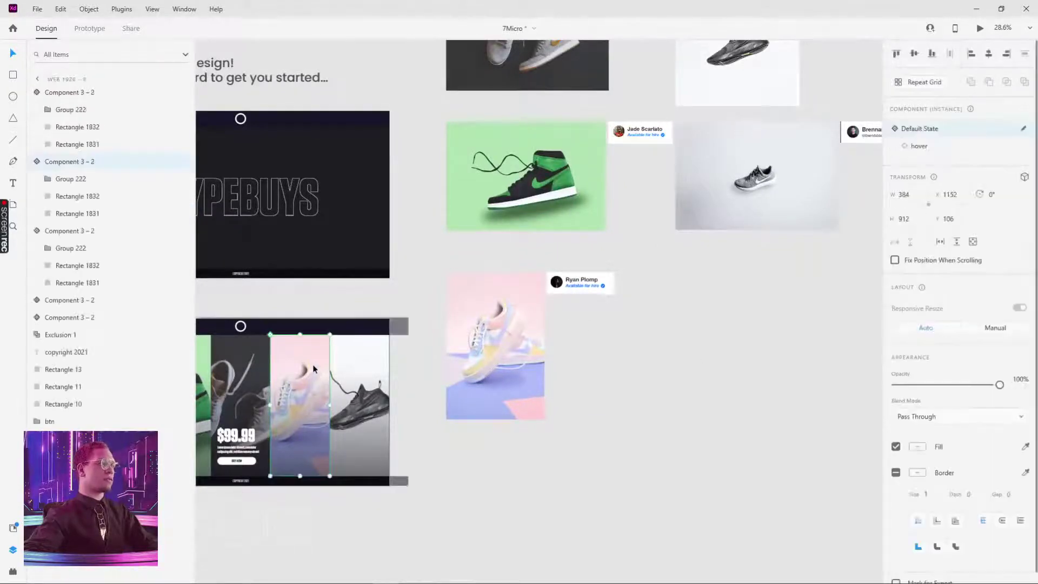
{"action": "left_click", "coordinate": [932, 145]}
{"action": "left_click", "coordinate": [514, 310]}
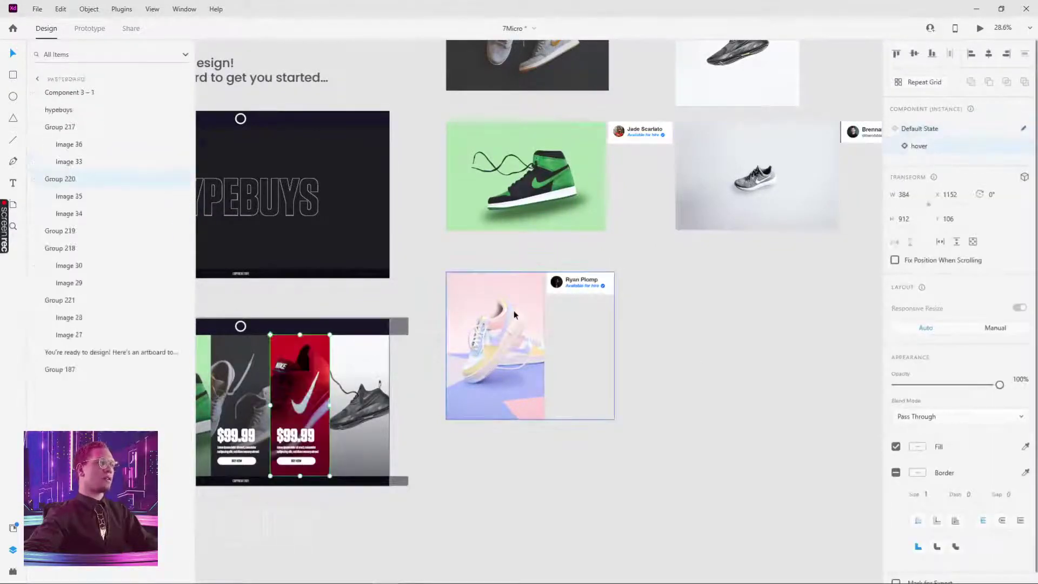
{"action": "double_click", "coordinate": [514, 311]}
{"action": "left_click", "coordinate": [586, 494]}
{"action": "double_click", "coordinate": [290, 348]}
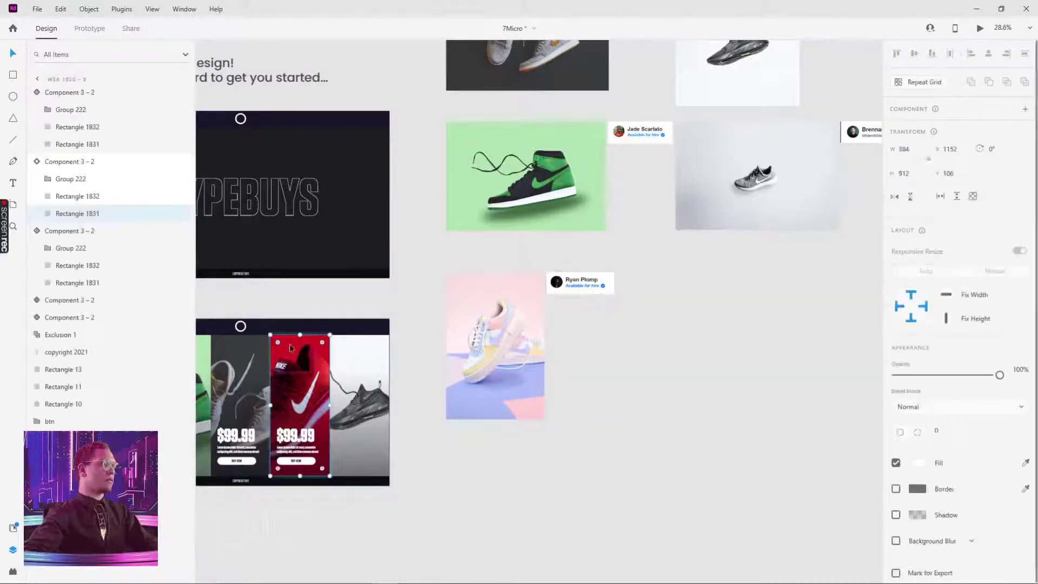
{"action": "left_click", "coordinate": [529, 447]}
- Copy the black sneaker photo on white from the pasteboard into the background rectangle of the fifth card's hover state
{"action": "scroll", "coordinate": [688, 329], "scroll_direction": "left", "scroll_amount": 2}
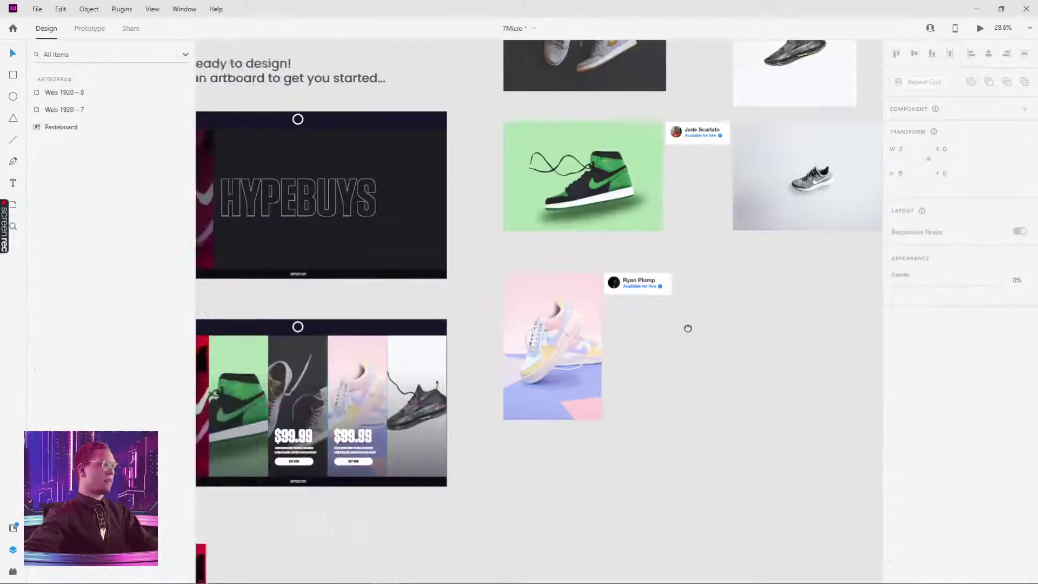
{"action": "scroll", "coordinate": [757, 216], "scroll_direction": "up", "scroll_amount": 3}
{"action": "left_click", "coordinate": [788, 153]}
{"action": "double_click", "coordinate": [788, 153]}
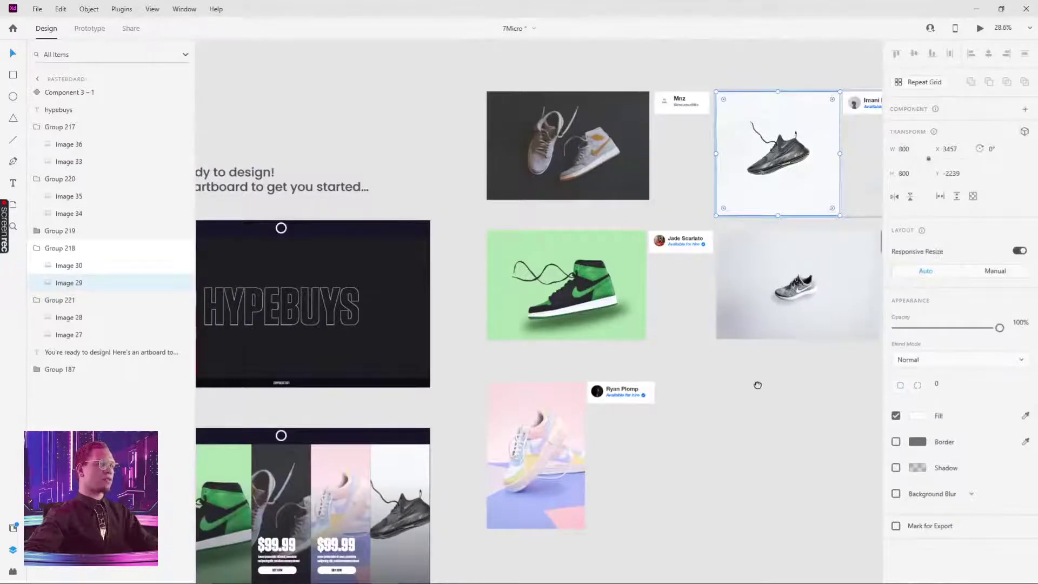
{"action": "scroll", "coordinate": [595, 351], "scroll_direction": "down", "scroll_amount": 3}
{"action": "scroll", "coordinate": [595, 352], "scroll_direction": "left", "scroll_amount": 1}
{"action": "left_click", "coordinate": [439, 320]}
{"action": "left_click", "coordinate": [918, 146]}
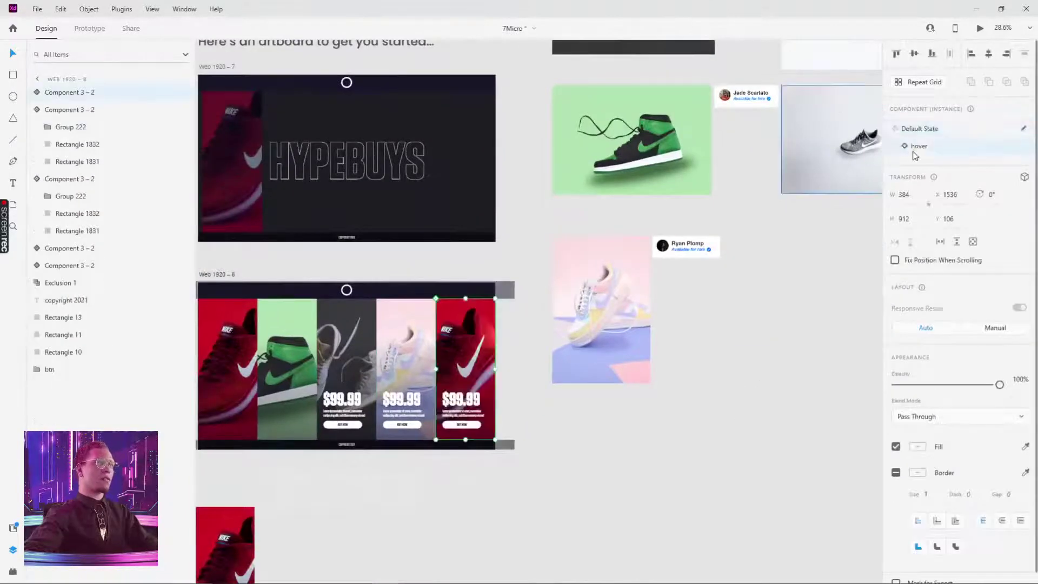
{"action": "double_click", "coordinate": [447, 308]}
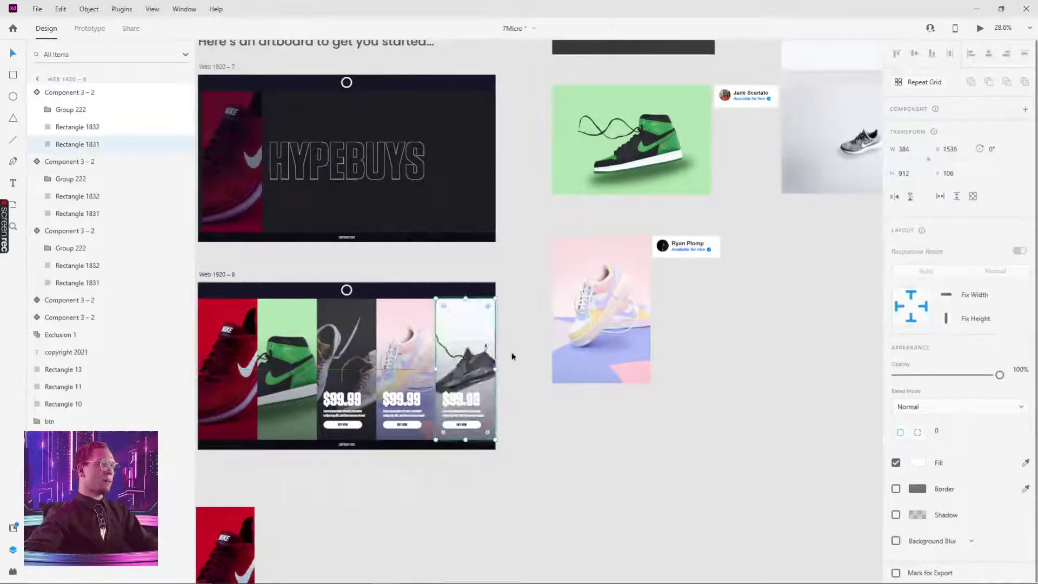
{"action": "left_click", "coordinate": [514, 333]}
- Shift the photos slightly to the right inside the hover-state rectangles of the fifth and fourth cards
{"action": "double_click", "coordinate": [465, 320]}
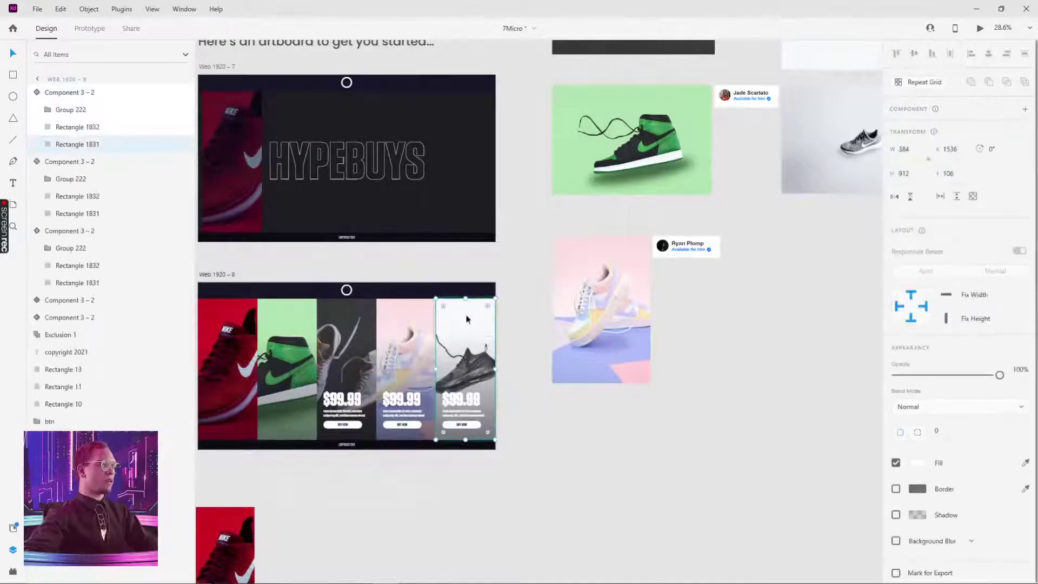
{"action": "left_click_drag", "start_coordinate": [477, 310], "coordinate": [492, 305]}
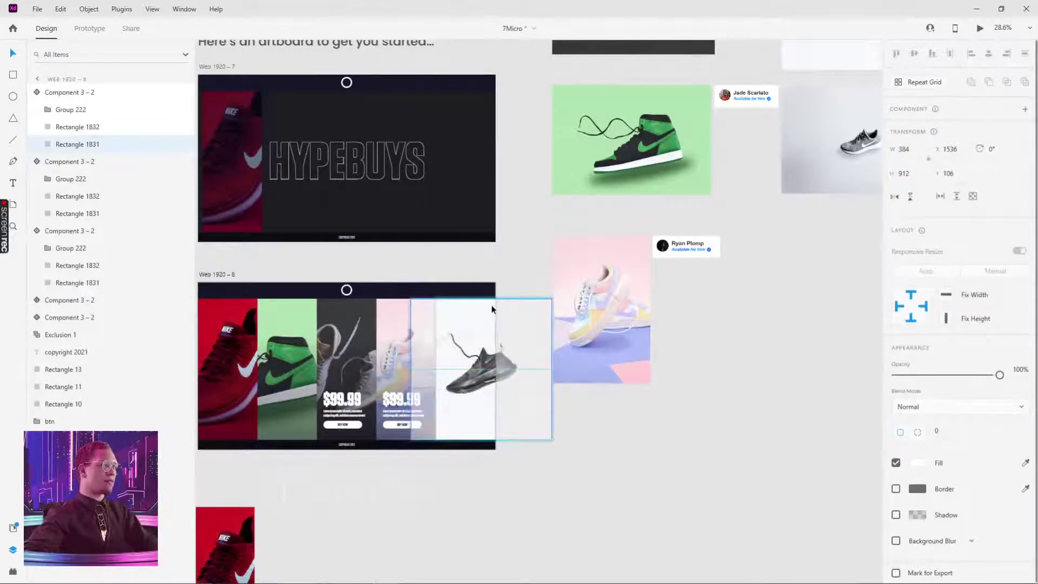
{"action": "key", "text": "Escape"}
{"action": "double_click", "coordinate": [399, 309]}
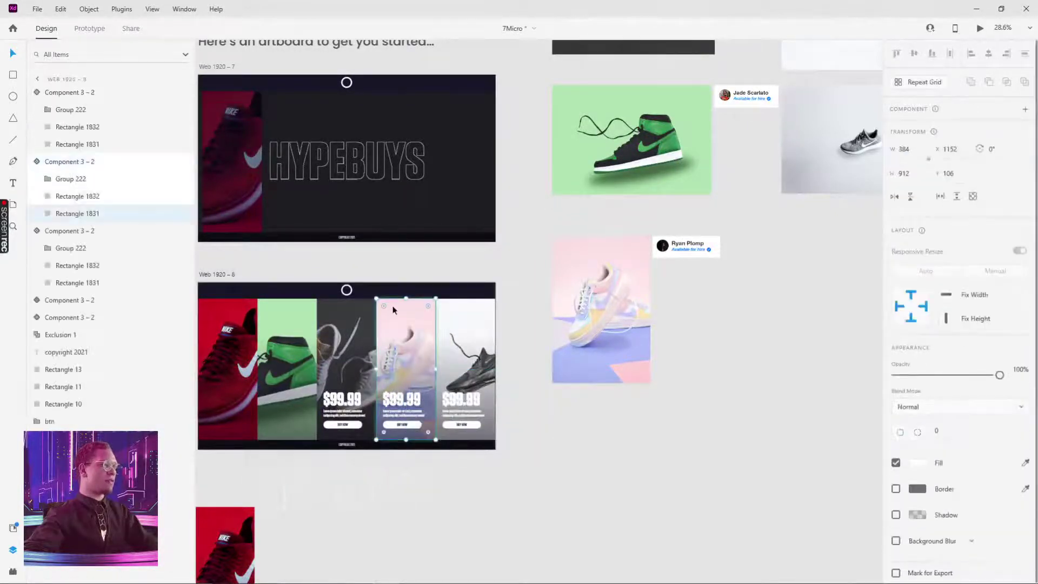
{"action": "double_click", "coordinate": [393, 309]}
{"action": "left_click_drag", "start_coordinate": [394, 310], "coordinate": [427, 333]}
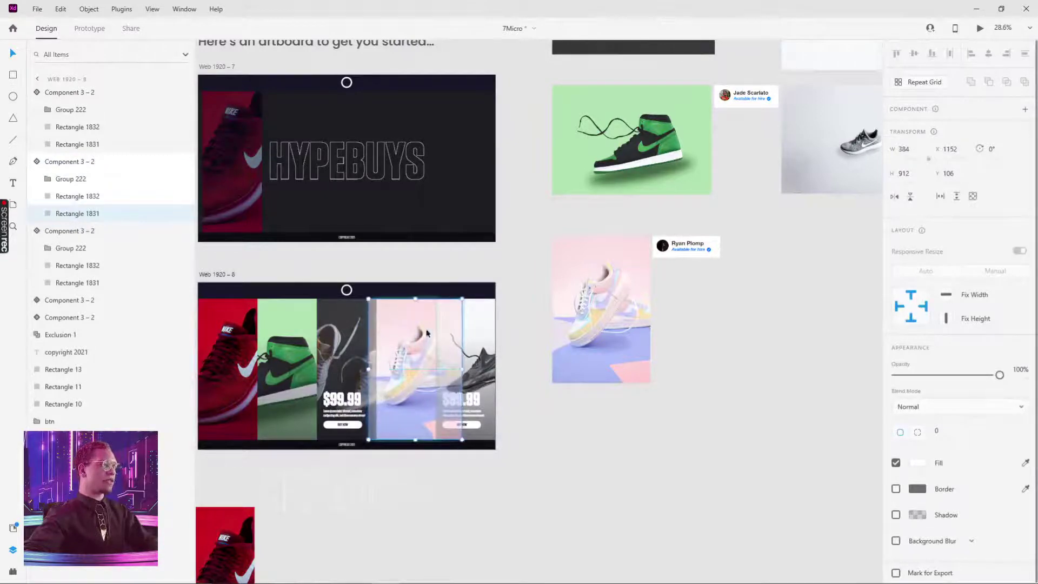
{"action": "left_click", "coordinate": [501, 427]}
- Set the fourth, fifth and third cards back to Default State, comparing the third card's hover state once more
{"action": "left_click", "coordinate": [418, 313]}
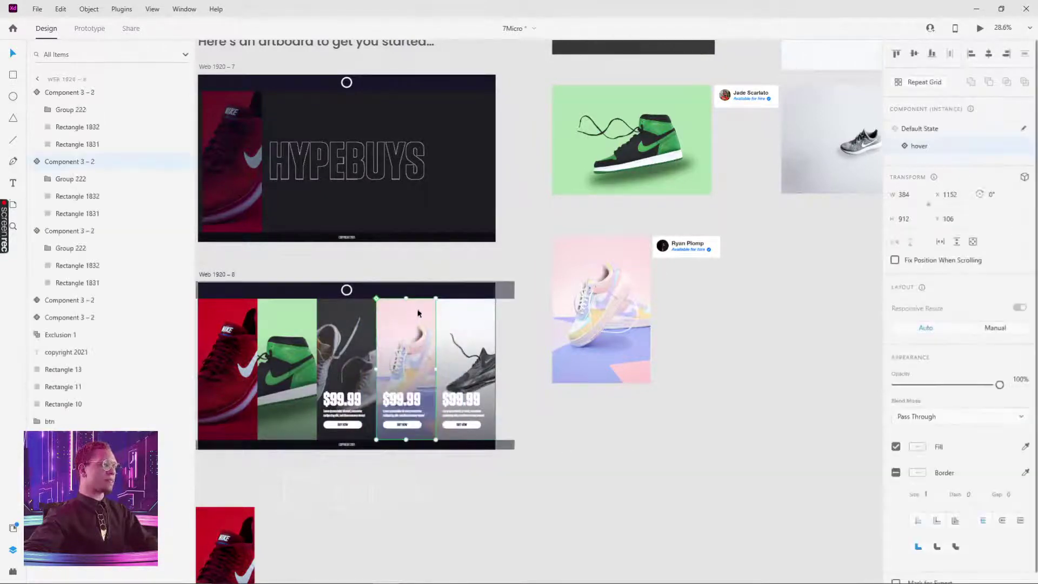
{"action": "left_click", "coordinate": [920, 130]}
{"action": "key", "text": "Tab"}
{"action": "left_click", "coordinate": [918, 134]}
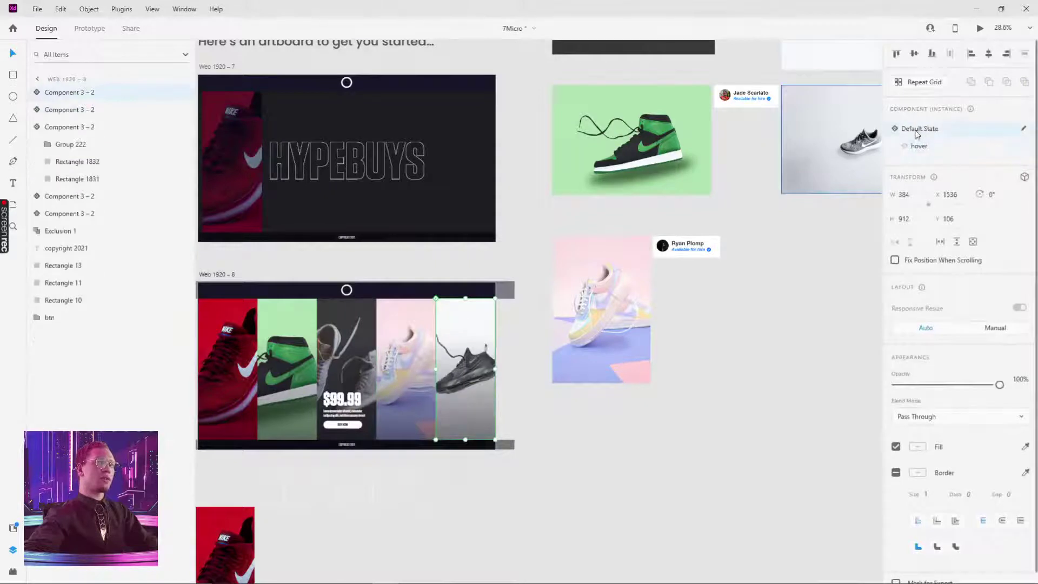
{"action": "key", "text": "Tab"}
{"action": "key", "text": "Tab"}
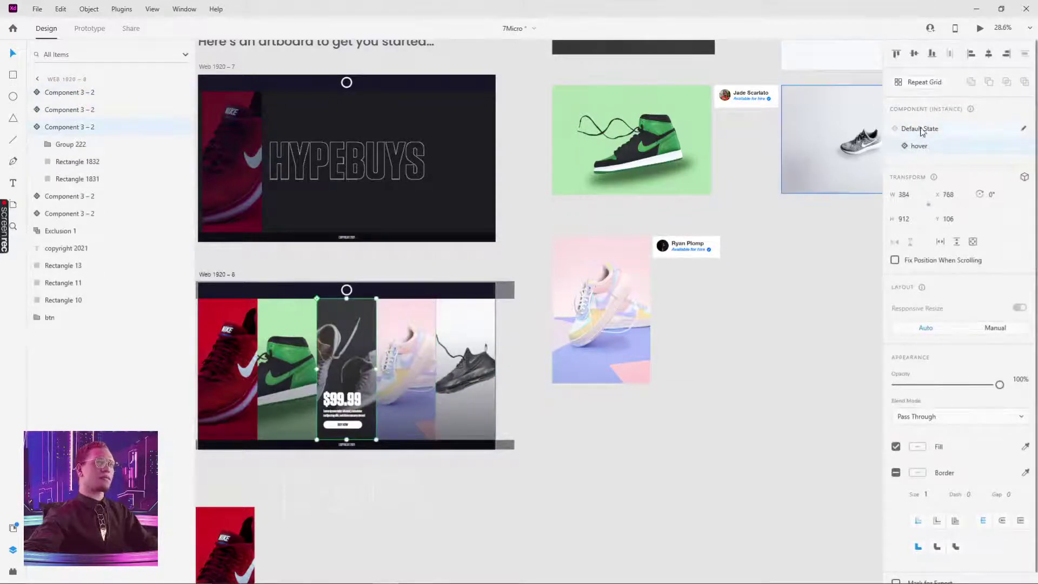
{"action": "left_click", "coordinate": [922, 130]}
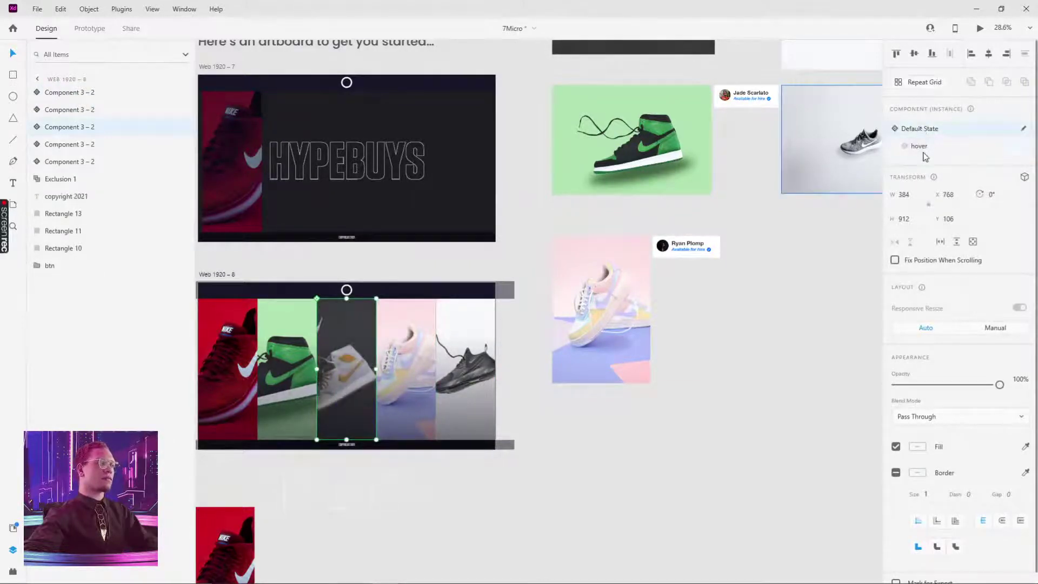
{"action": "left_click", "coordinate": [925, 153]}
{"action": "left_click", "coordinate": [927, 130]}
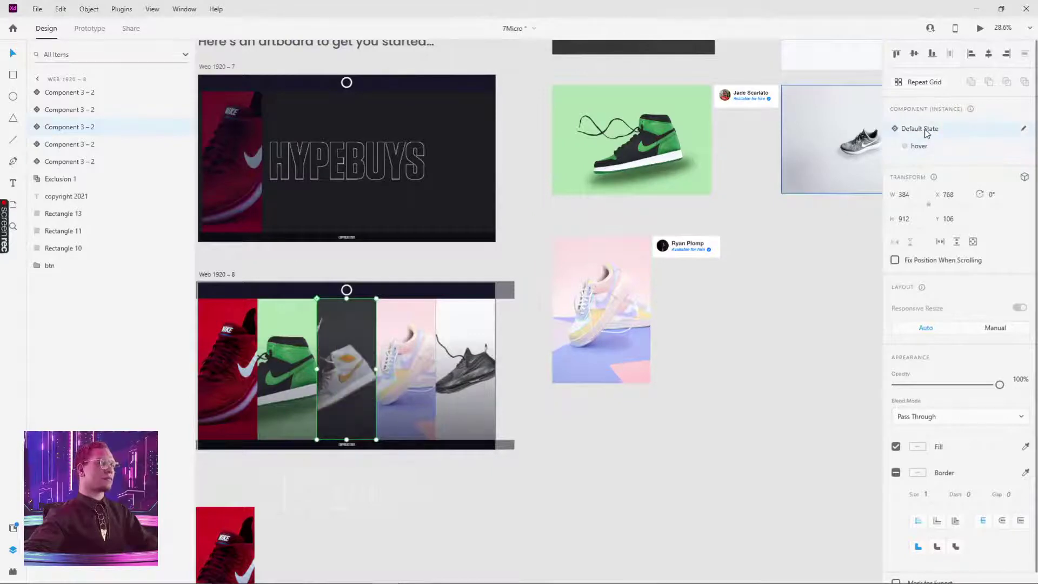
- Preview the Web 1920 – 8 artboard and examine the hover animation of each shoe card in turn
{"action": "scroll", "coordinate": [446, 346], "scroll_direction": "left", "scroll_amount": 5}
{"action": "scroll", "coordinate": [446, 346], "scroll_direction": "up", "scroll_amount": 2}
{"action": "left_click", "coordinate": [446, 221]}
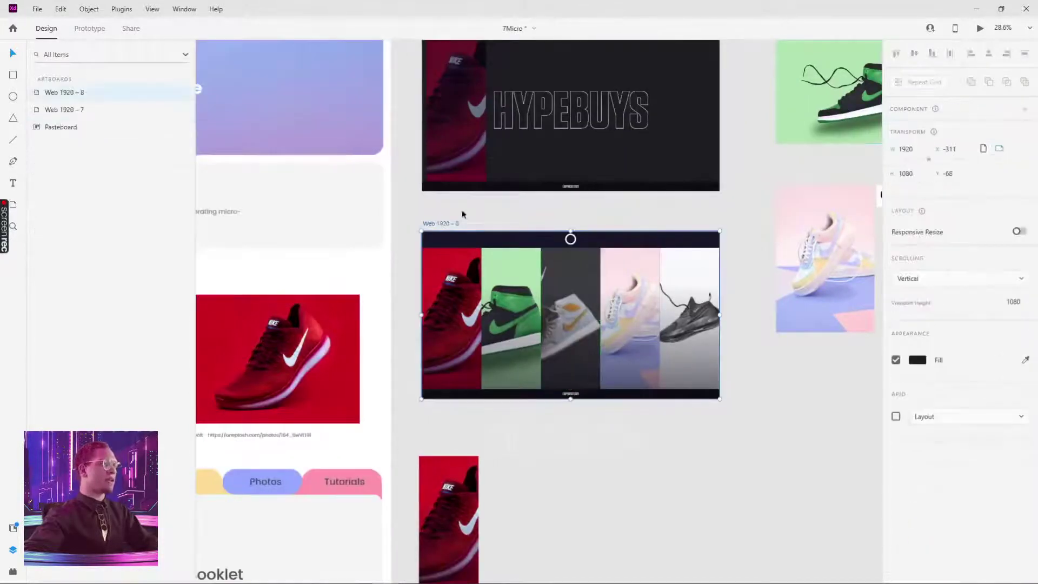
{"action": "left_click", "coordinate": [981, 28]}
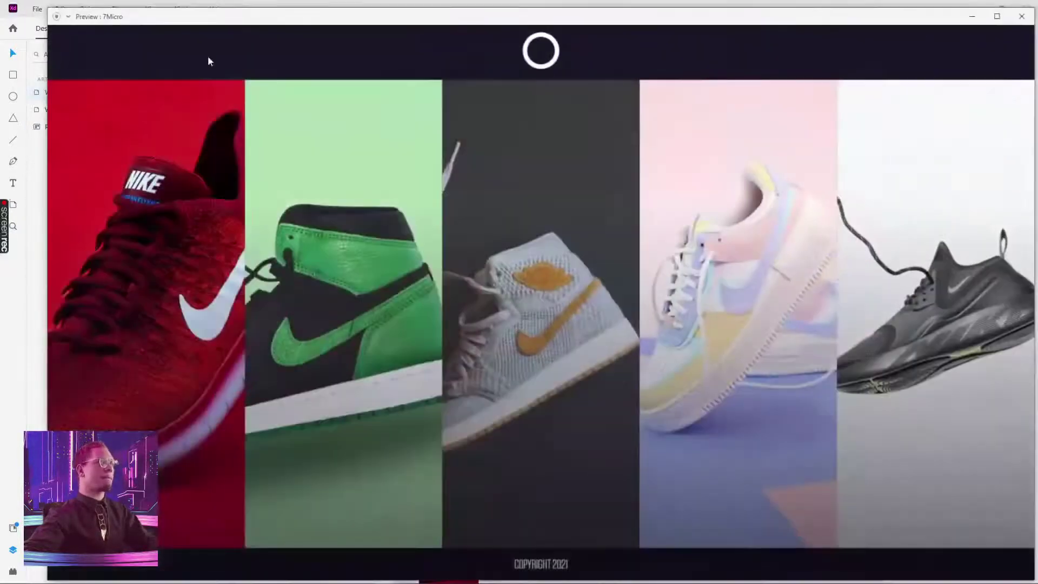
{"action": "mouse_move", "coordinate": [162, 202]}
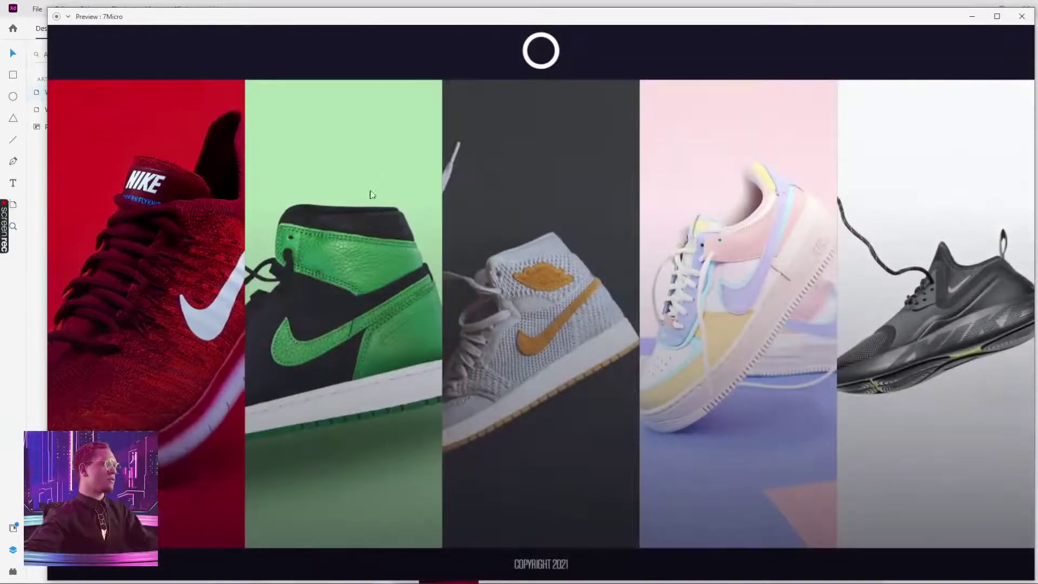
{"action": "mouse_move", "coordinate": [362, 267]}
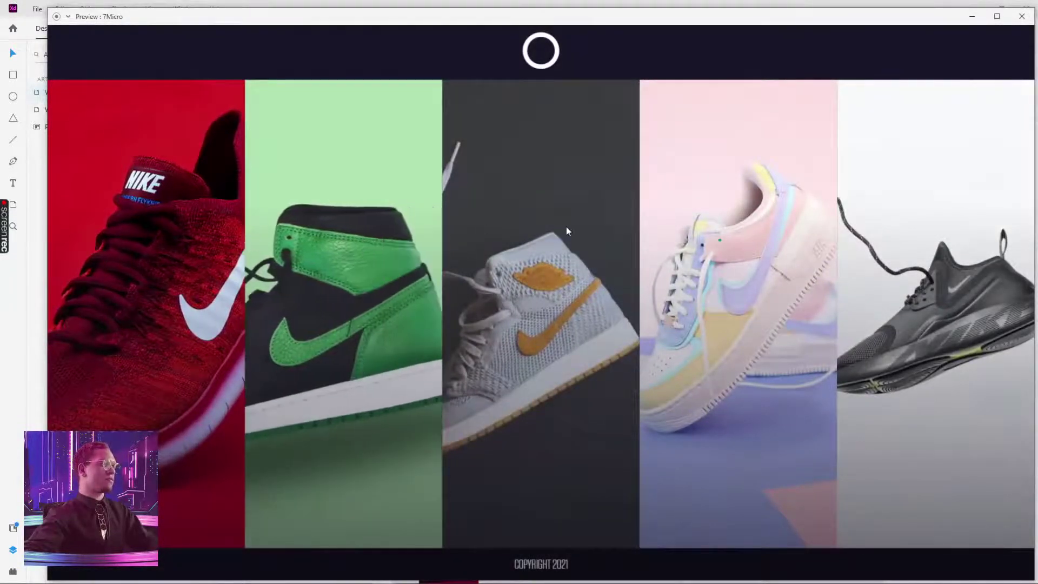
{"action": "mouse_move", "coordinate": [567, 227]}
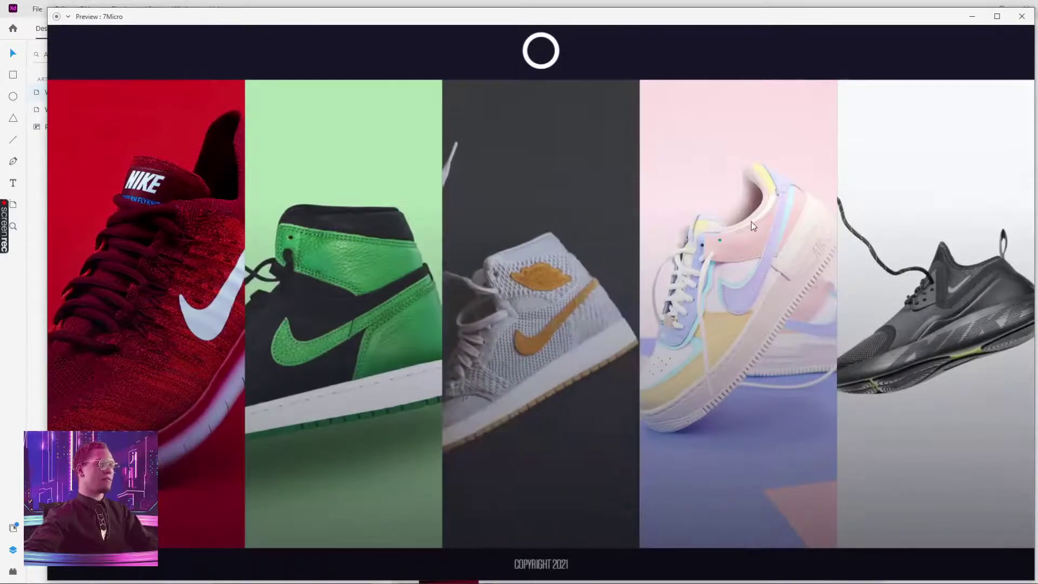
{"action": "mouse_move", "coordinate": [751, 222]}
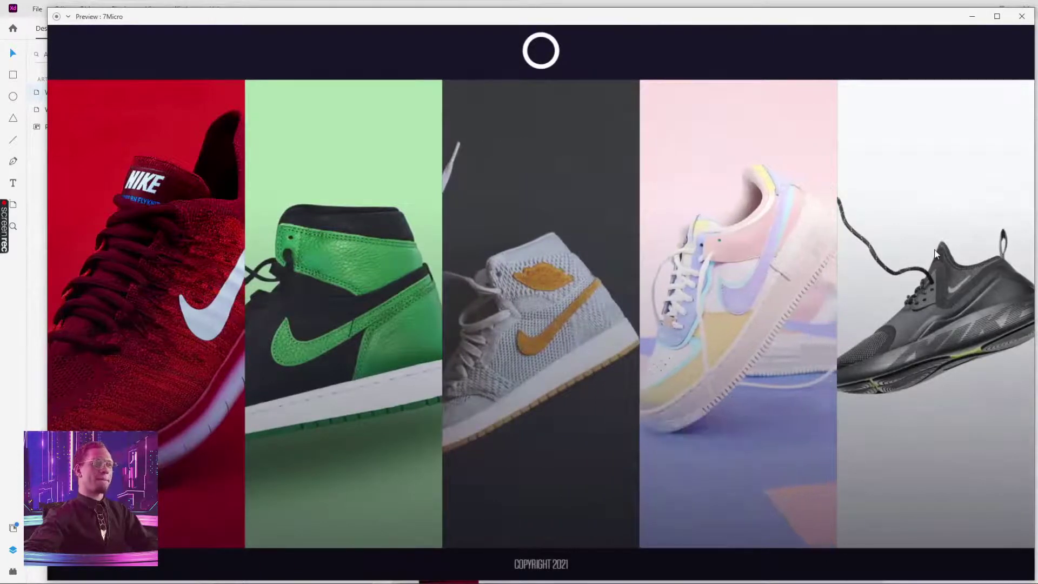
- Place the outlined HYPEBUYS title from the pasteboard over the middle shoe cards on the Web 1920 – 8 artboard
{"action": "mouse_move", "coordinate": [948, 245]}
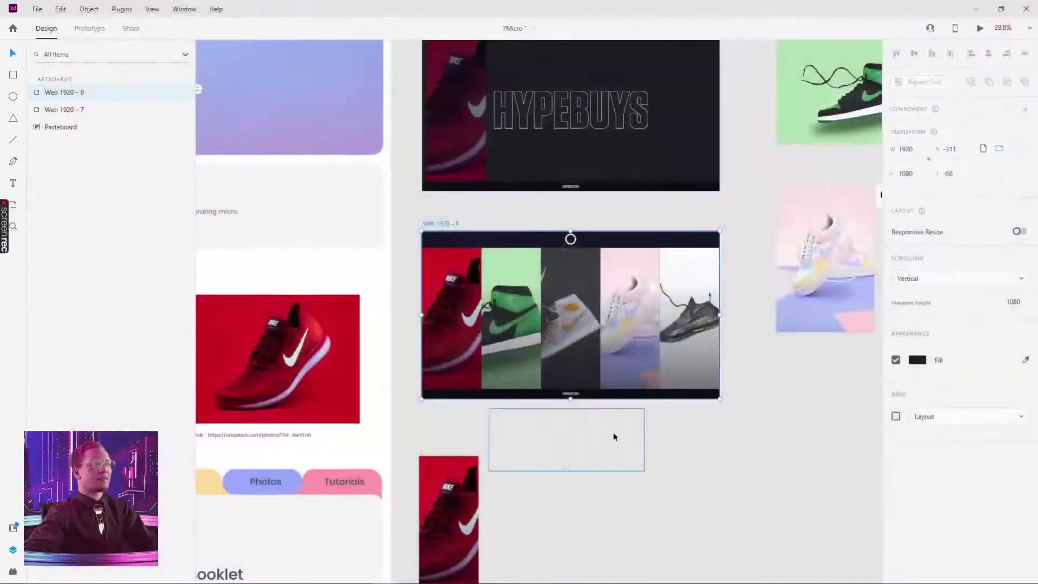
{"action": "left_click_drag", "start_coordinate": [613, 433], "coordinate": [624, 314]}
{"action": "left_click", "coordinate": [692, 476]}
{"action": "scroll", "coordinate": [658, 470], "scroll_direction": "up", "scroll_amount": 3}
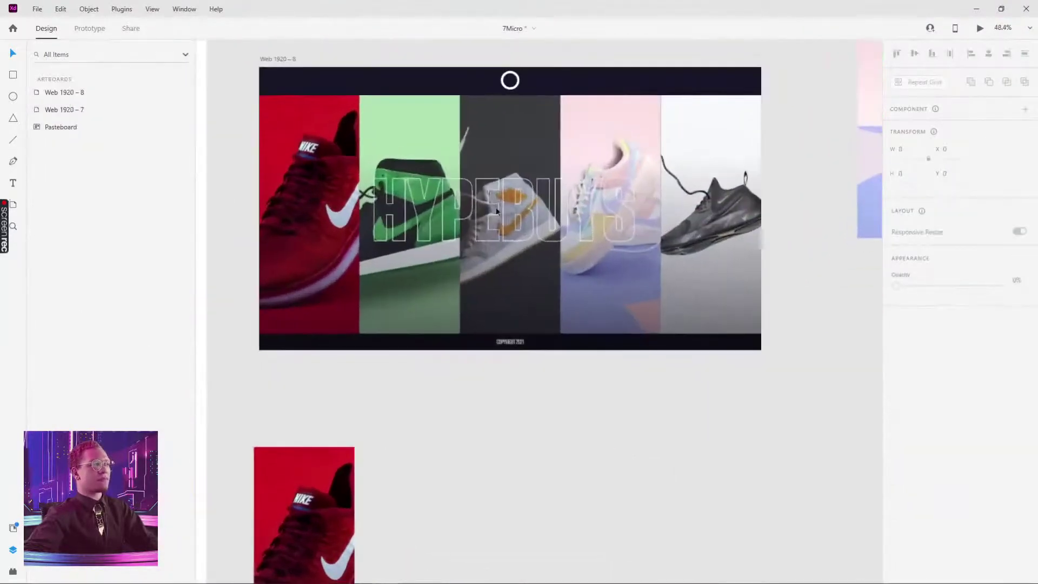
{"action": "left_click", "coordinate": [570, 237]}
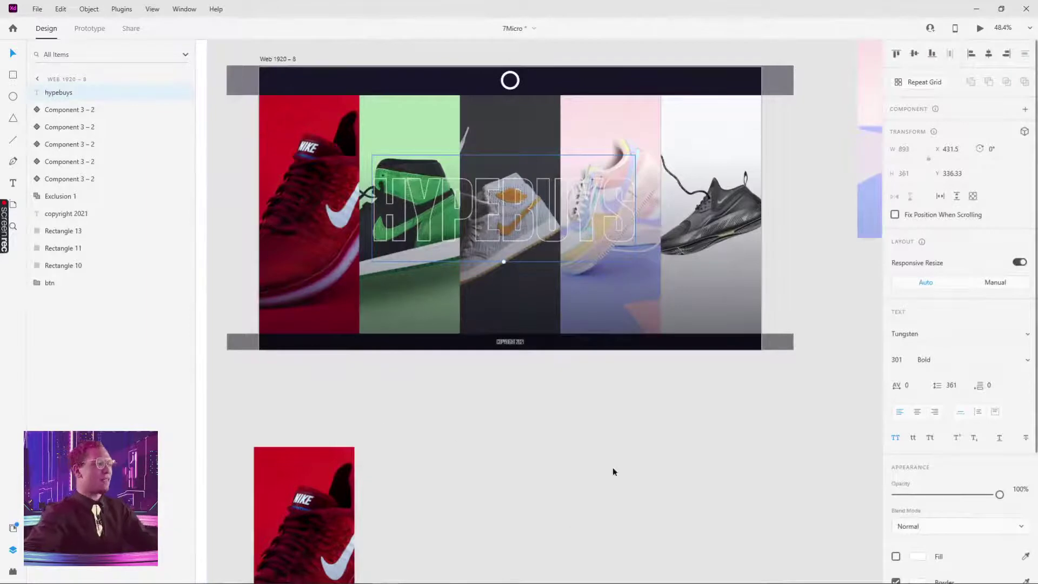
{"action": "left_click", "coordinate": [637, 445]}
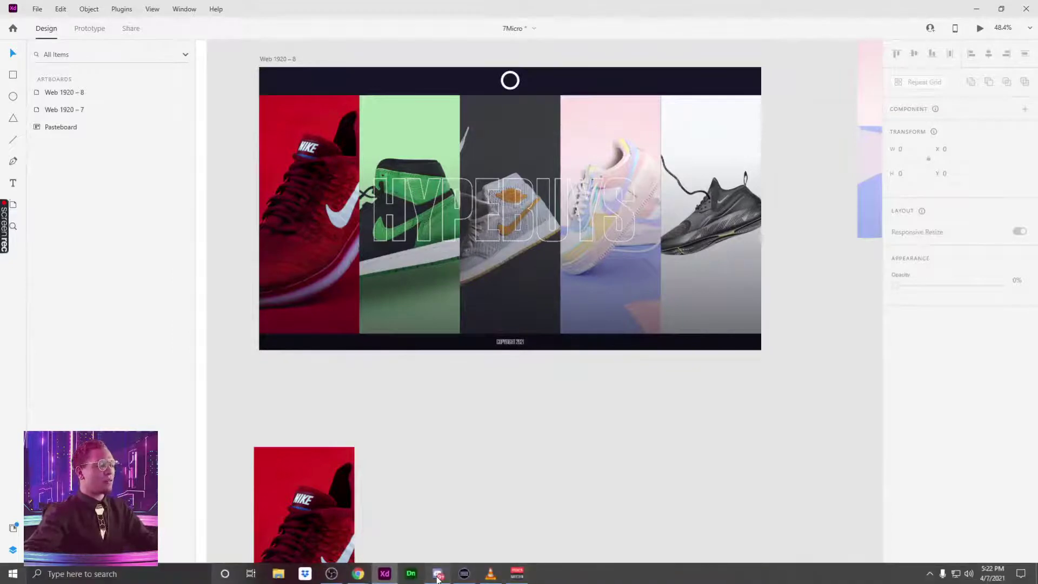
- Switch to Discord and watch the 04062021_stacks-Newspaper.mp4 submission full screen in the Adobe XD challenge channel
{"action": "left_click", "coordinate": [438, 575]}
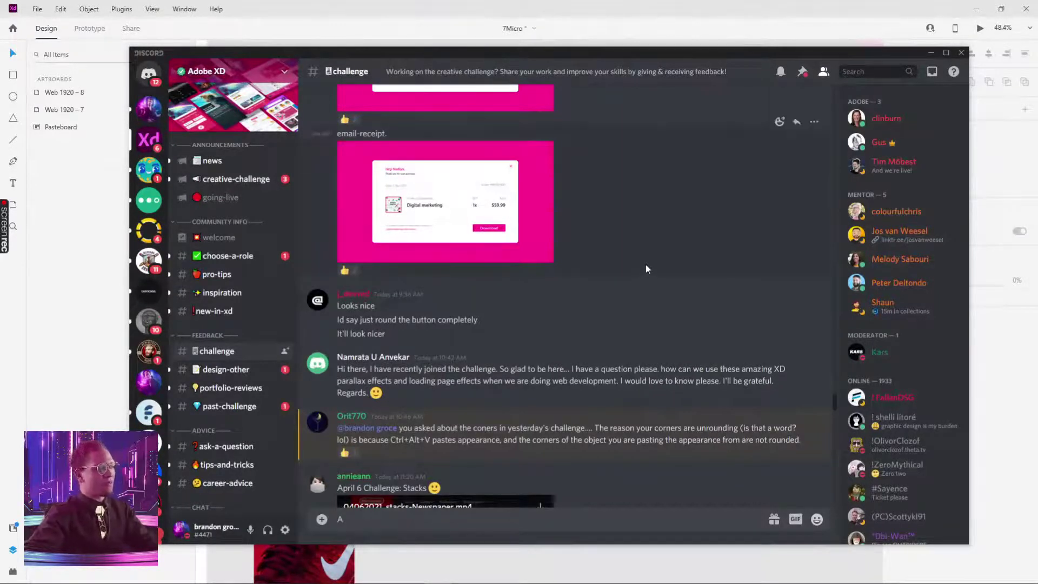
{"action": "scroll", "coordinate": [647, 268], "scroll_direction": "down", "scroll_amount": 5}
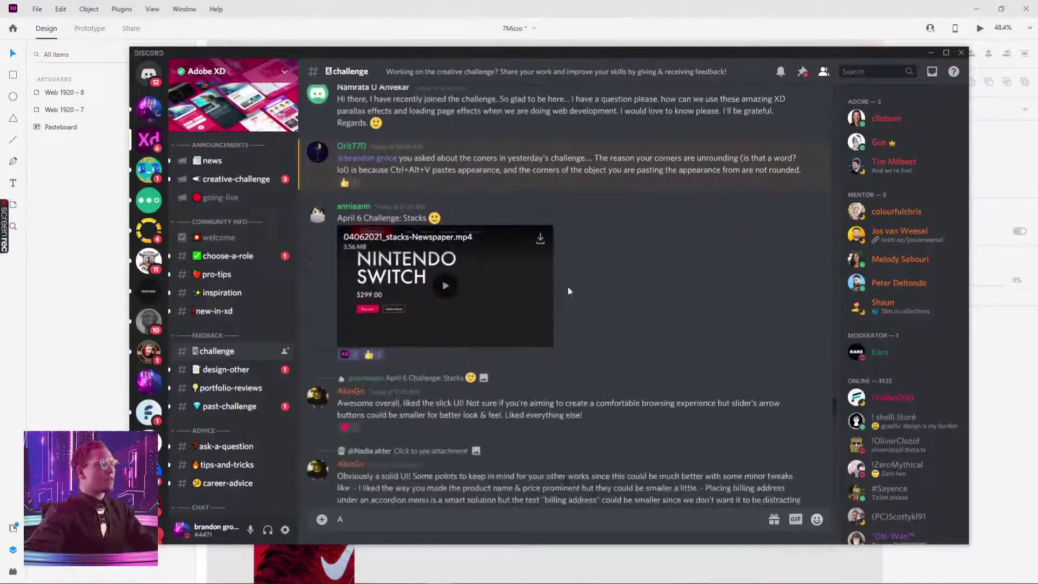
{"action": "left_click", "coordinate": [446, 289]}
{"action": "left_click", "coordinate": [542, 339]}
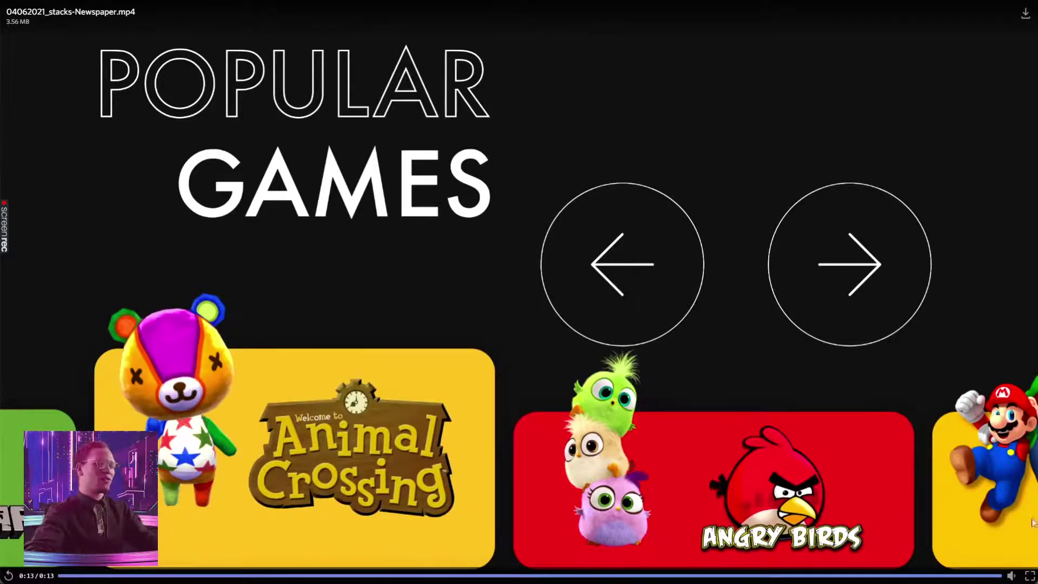
{"action": "key", "text": "Escape"}
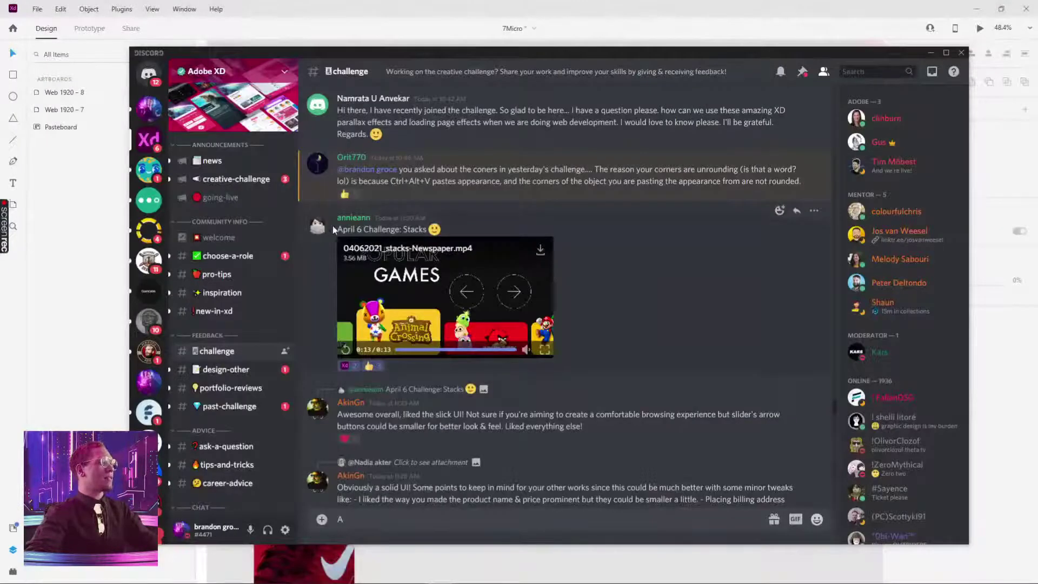
- Watch the Skullcandy submission Adobe_XD_2021-04-07_17-23-39.mp4 full screen and examine its colour selection
{"action": "scroll", "coordinate": [624, 257], "scroll_direction": "down", "scroll_amount": 7}
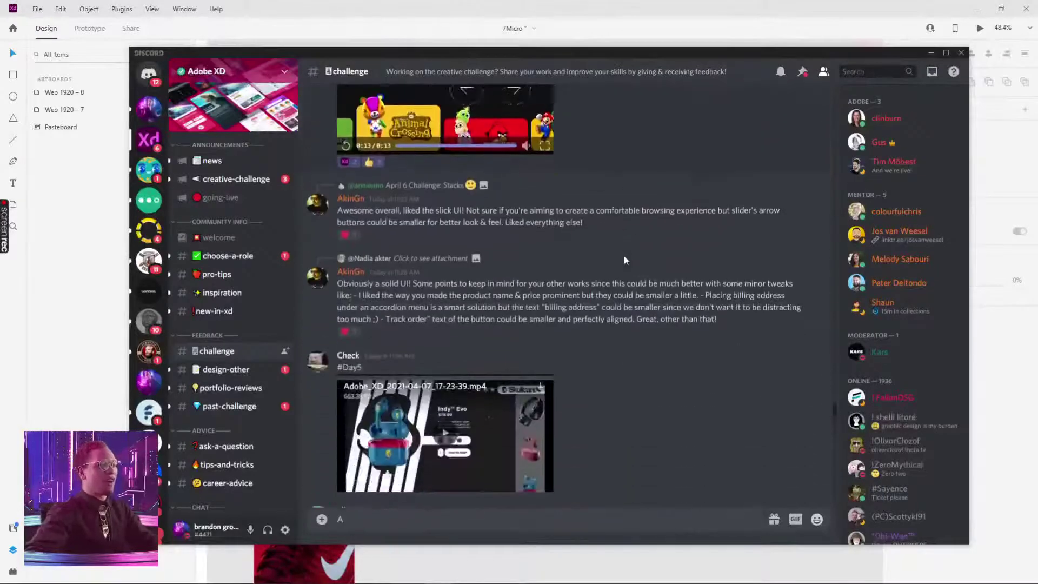
{"action": "scroll", "coordinate": [631, 247], "scroll_direction": "down", "scroll_amount": 2}
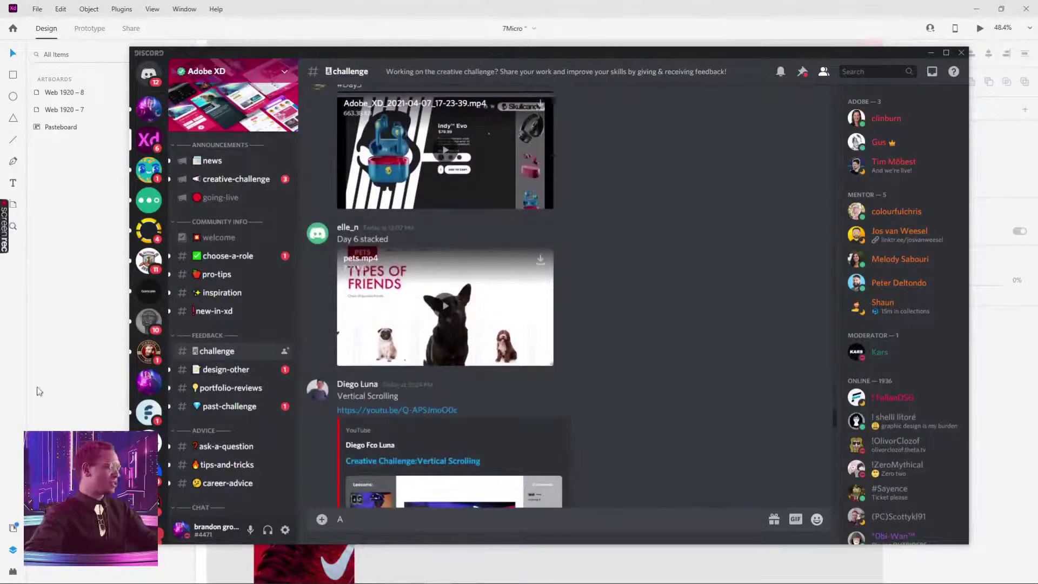
{"action": "scroll", "coordinate": [656, 292], "scroll_direction": "up", "scroll_amount": 1}
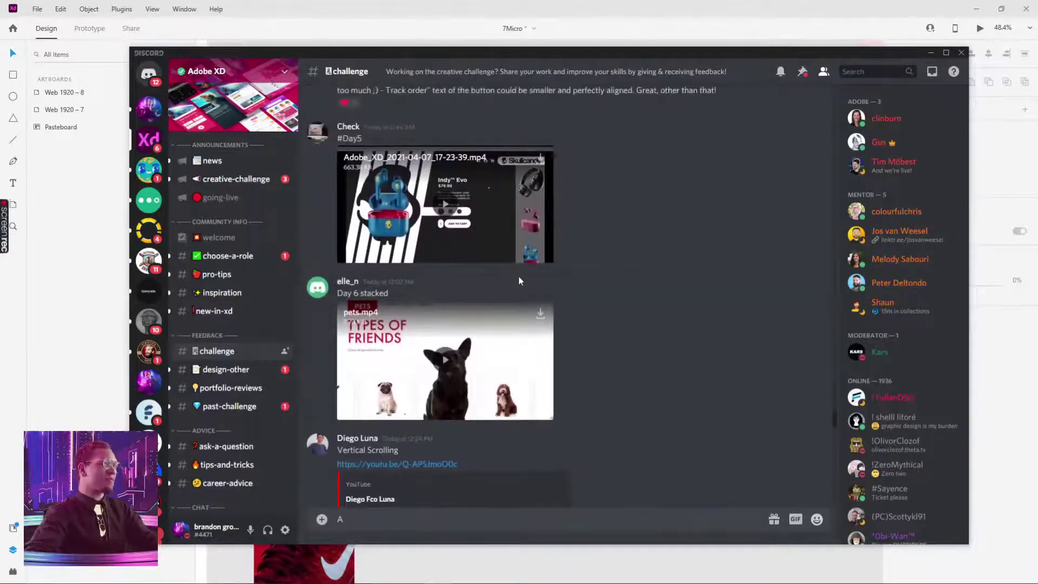
{"action": "left_click", "coordinate": [443, 204]}
{"action": "left_click", "coordinate": [544, 254]}
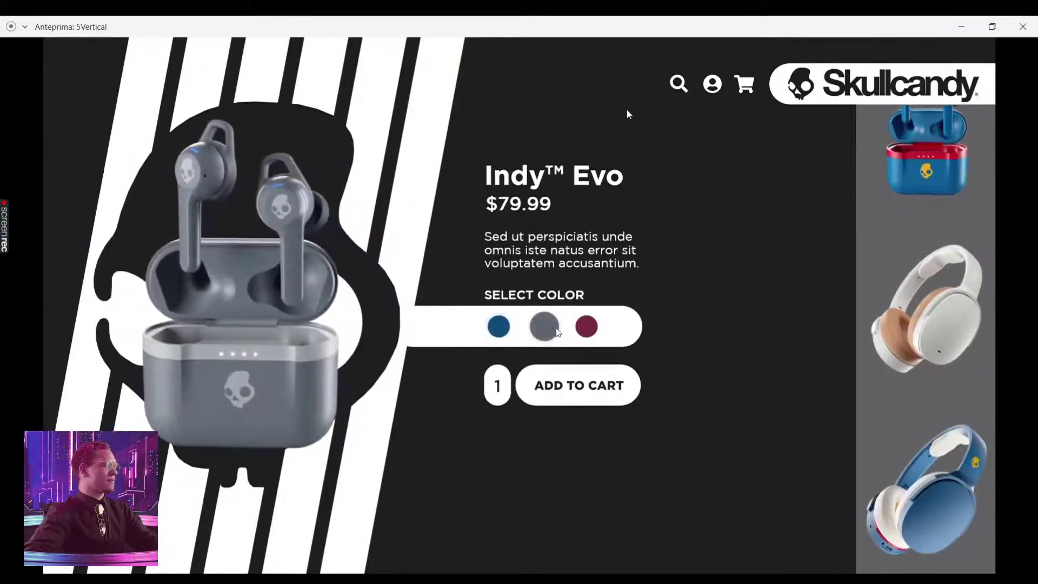
{"action": "mouse_move", "coordinate": [614, 107]}
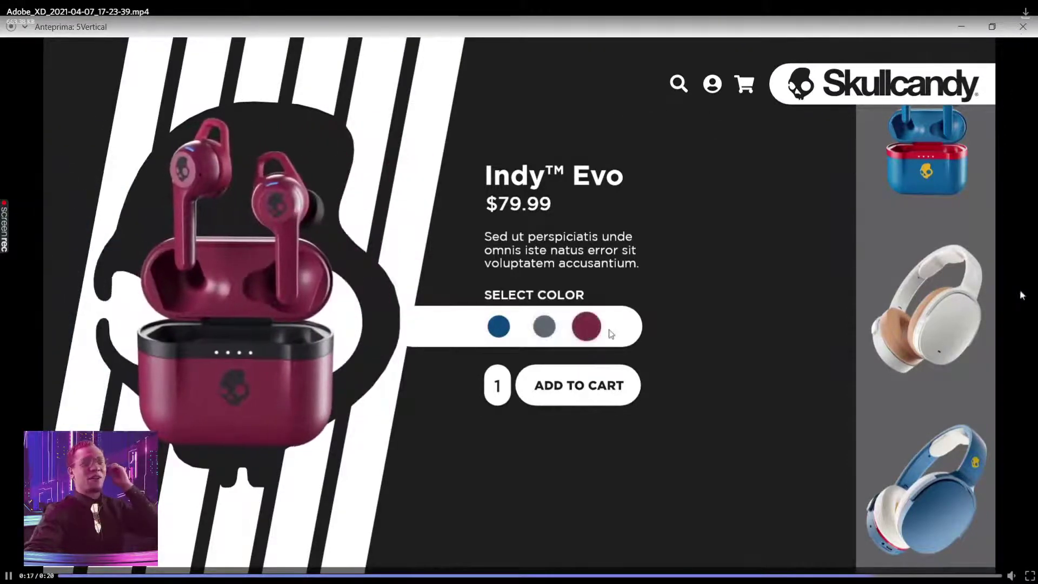
{"action": "key", "text": "Escape"}
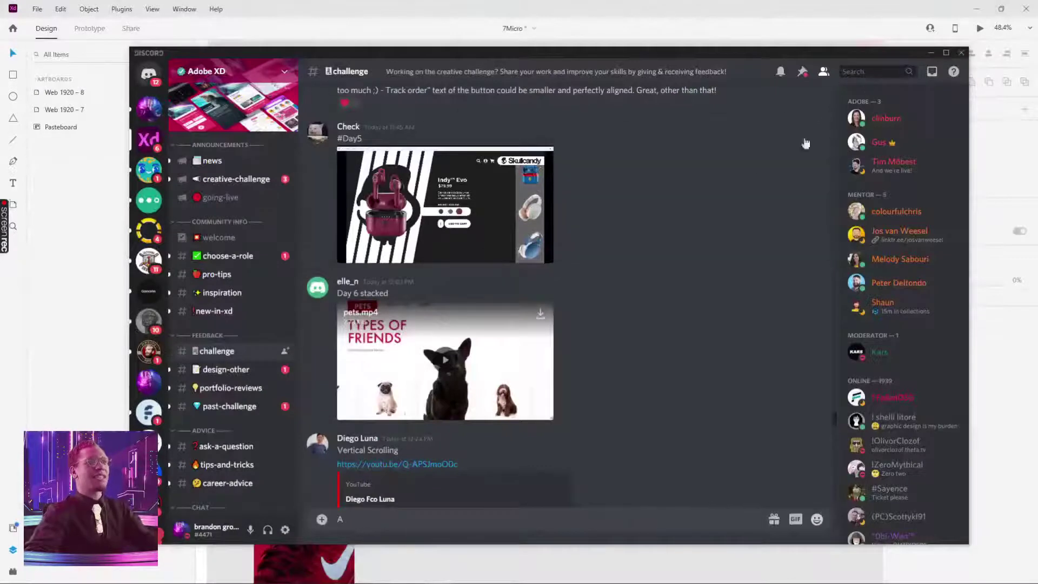
- Find the Mercedes-Benz image scroll submission further down the channel and watch its carousel video full screen
{"action": "scroll", "coordinate": [504, 293], "scroll_direction": "down", "scroll_amount": 6}
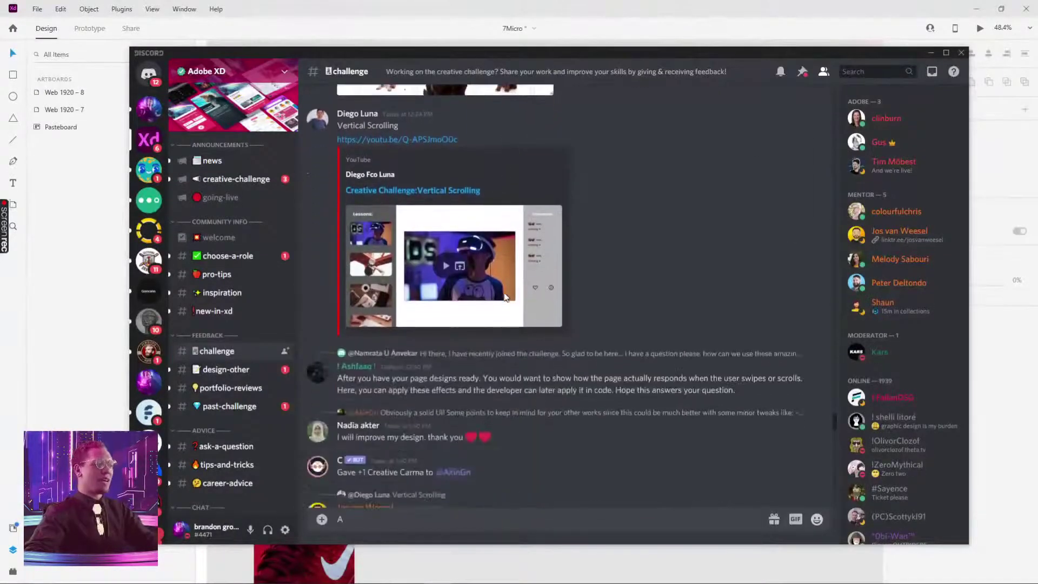
{"action": "scroll", "coordinate": [508, 292], "scroll_direction": "down", "scroll_amount": 1}
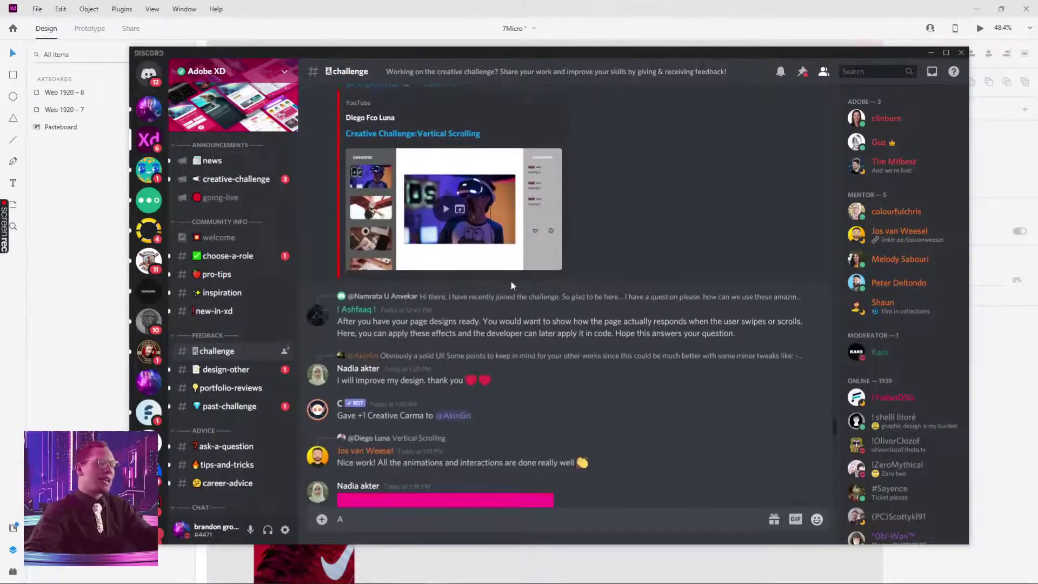
{"action": "scroll", "coordinate": [511, 281], "scroll_direction": "down", "scroll_amount": 5}
{"action": "scroll", "coordinate": [511, 281], "scroll_direction": "down", "scroll_amount": 5}
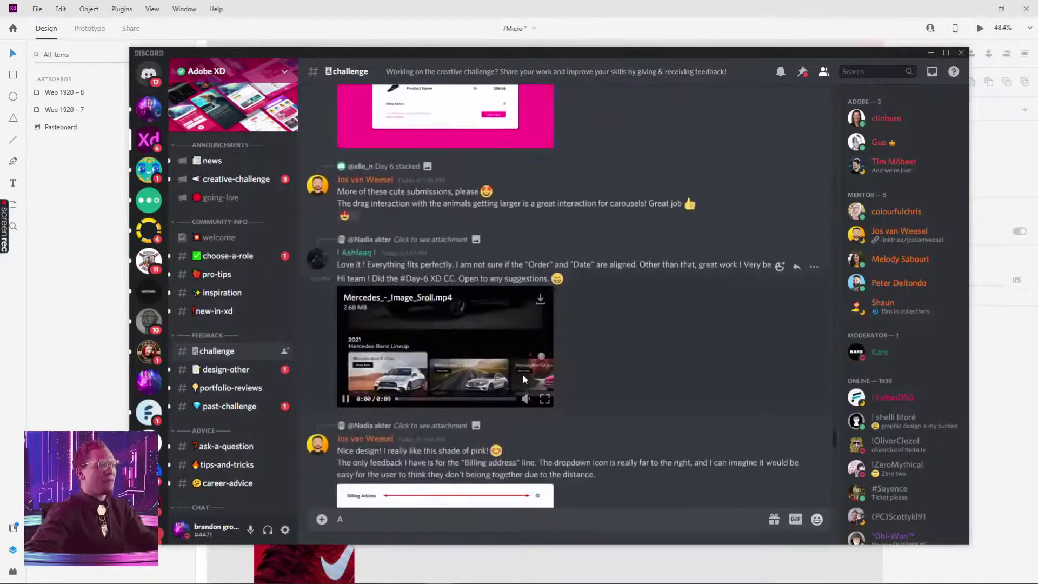
{"action": "left_click", "coordinate": [544, 399]}
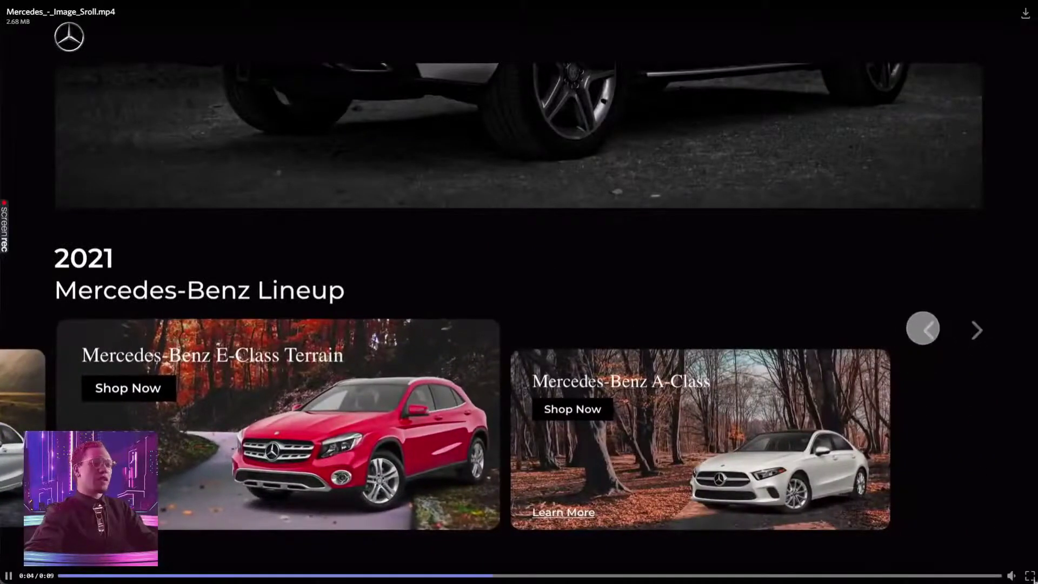
{"action": "key", "text": "Escape"}
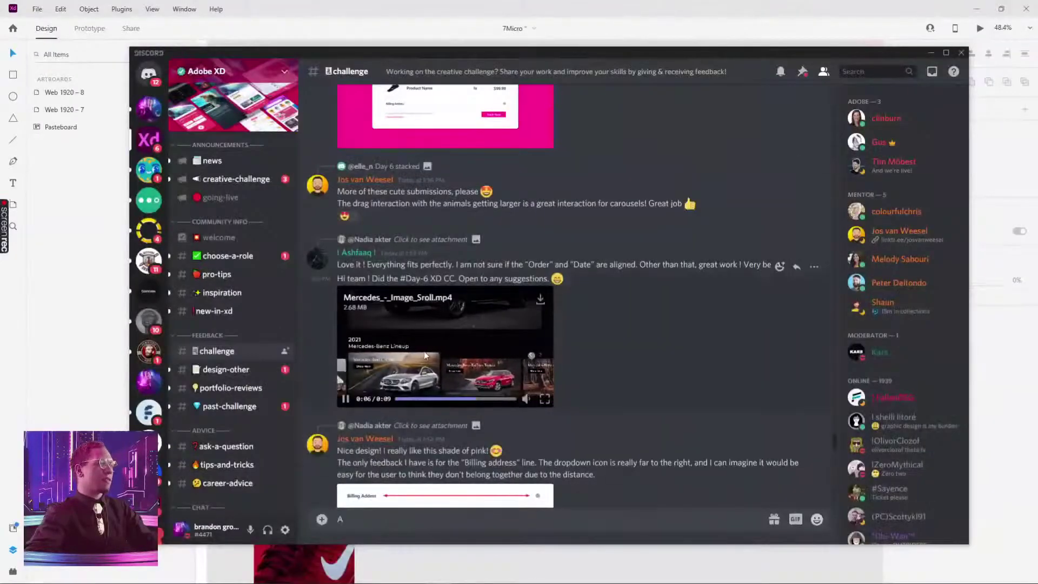
{"action": "left_click", "coordinate": [542, 400]}
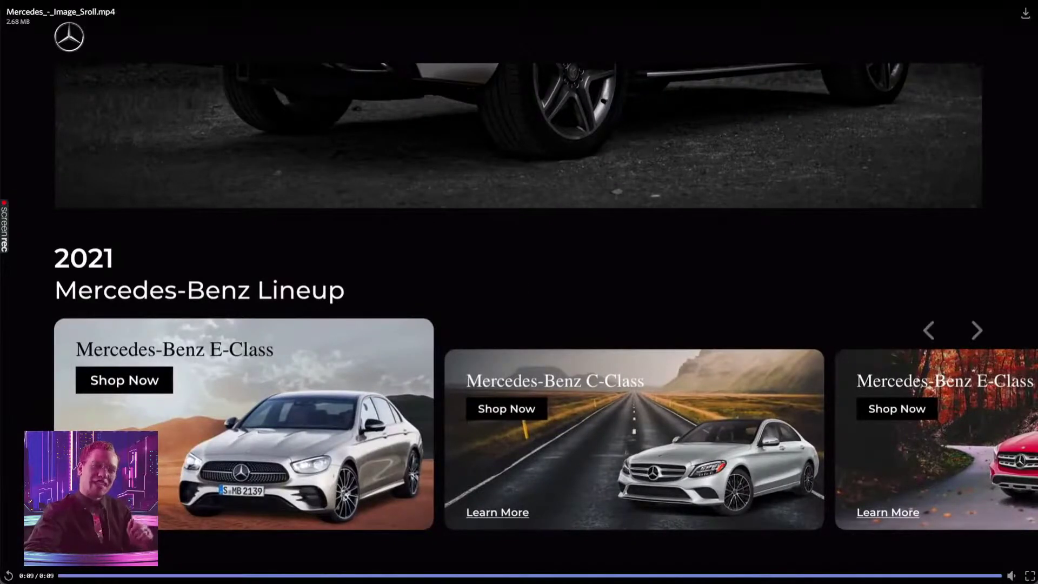
{"action": "left_click", "coordinate": [1030, 576]}
- Find the Day 5 Animal Crossing submission AC_Vertical_Scroll_480.mov and watch its villager scroll full screen
{"action": "scroll", "coordinate": [689, 195], "scroll_direction": "down", "scroll_amount": 6}
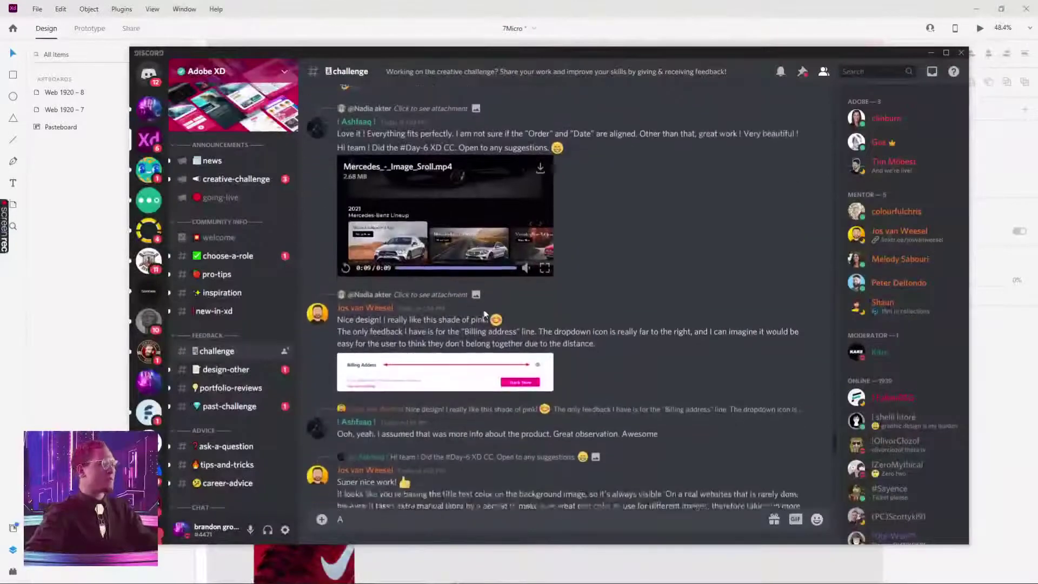
{"action": "scroll", "coordinate": [485, 309], "scroll_direction": "down", "scroll_amount": 15}
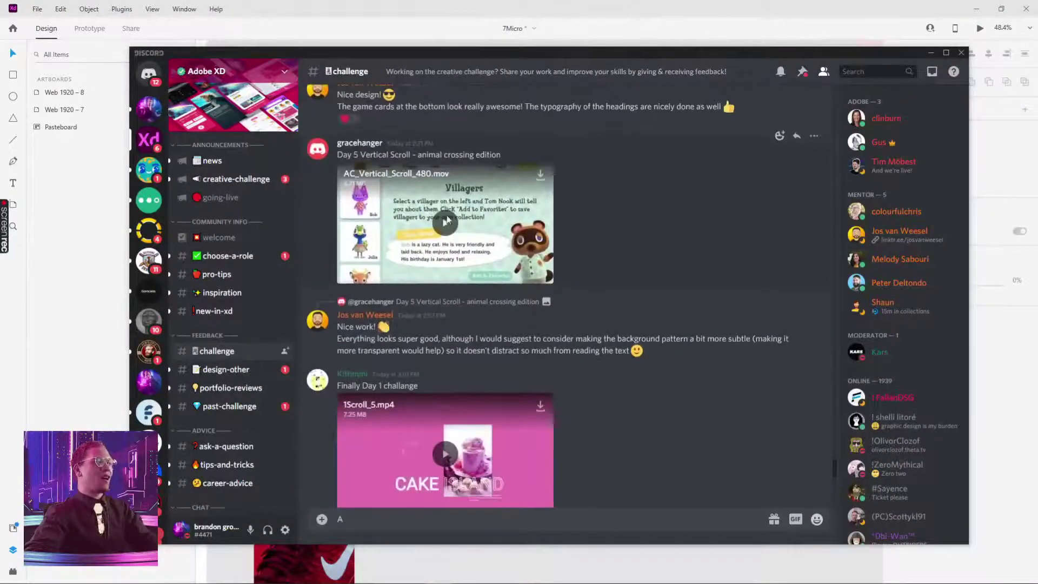
{"action": "left_click", "coordinate": [446, 222]}
{"action": "left_click", "coordinate": [542, 276]}
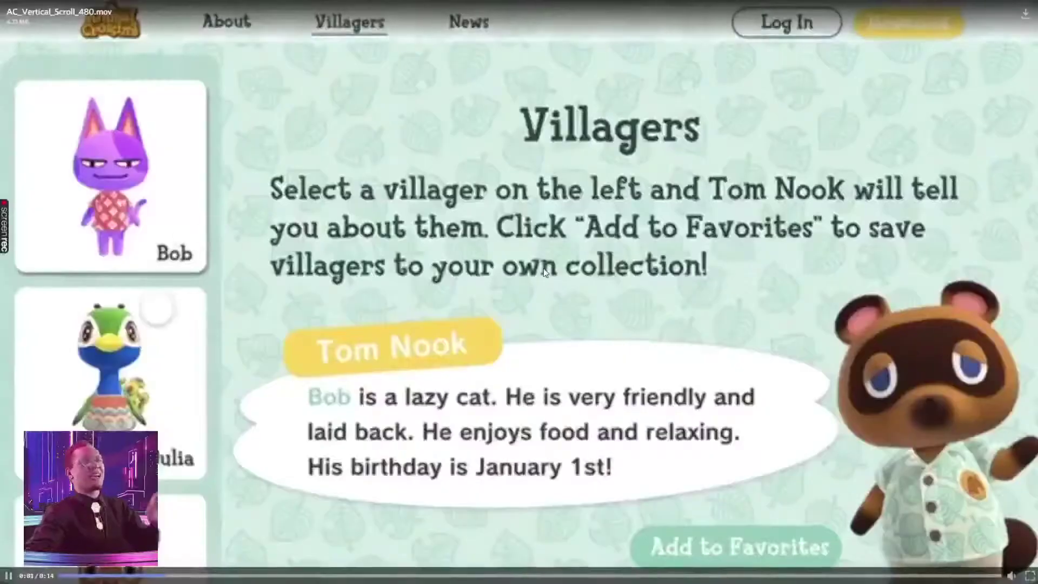
{"action": "scroll", "coordinate": [162, 320], "scroll_direction": "up", "scroll_amount": 8}
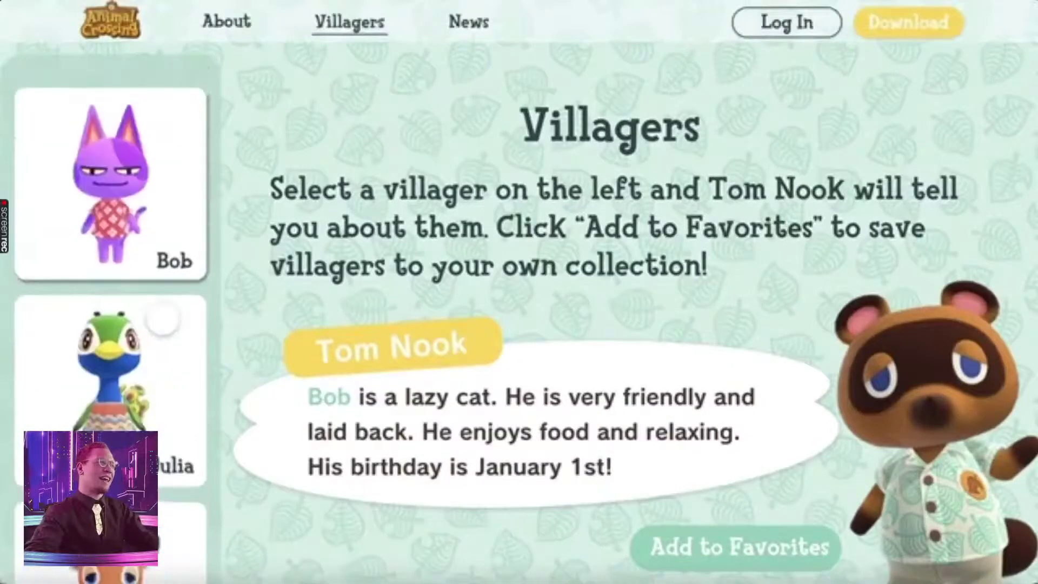
{"action": "scroll", "coordinate": [163, 320], "scroll_direction": "down", "scroll_amount": 5}
{"action": "left_click", "coordinate": [165, 333]}
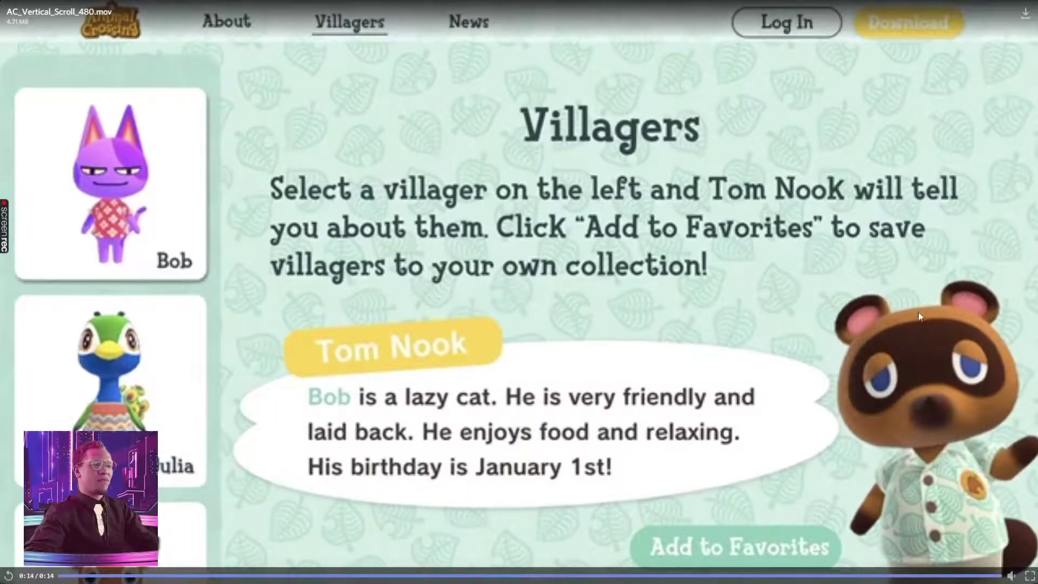
{"action": "left_click", "coordinate": [1031, 576]}
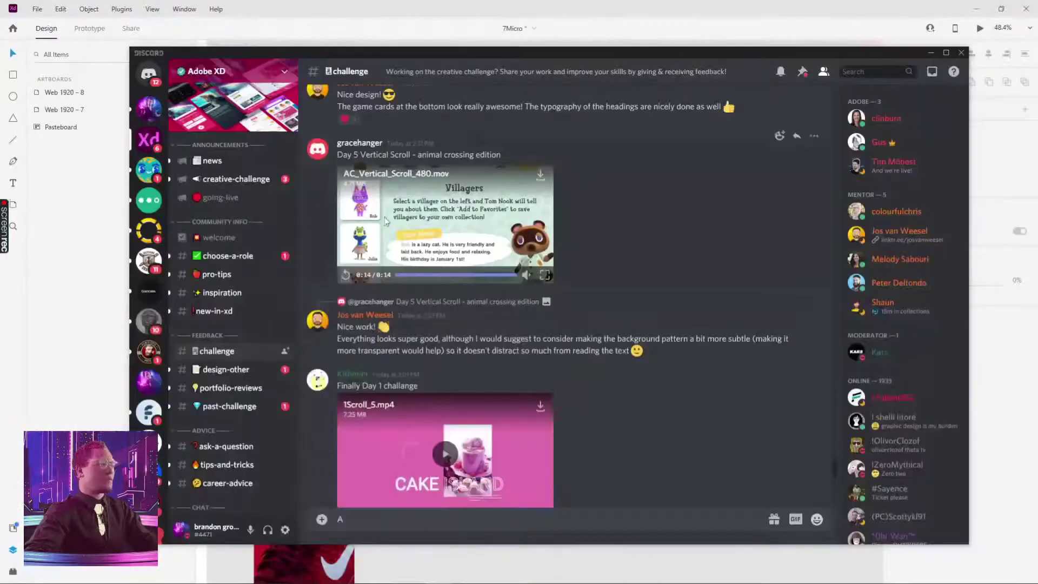
- Find the Day 6 Stacks submission day6.mp4 and examine its Surf Camp page full screen
{"action": "scroll", "coordinate": [385, 220], "scroll_direction": "down", "scroll_amount": 10}
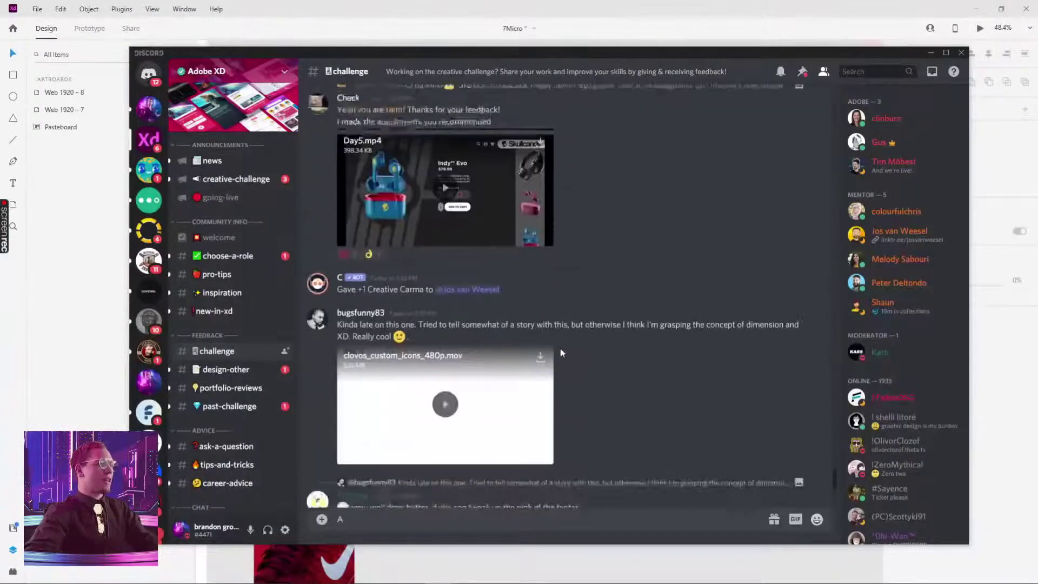
{"action": "scroll", "coordinate": [593, 326], "scroll_direction": "down", "scroll_amount": 10}
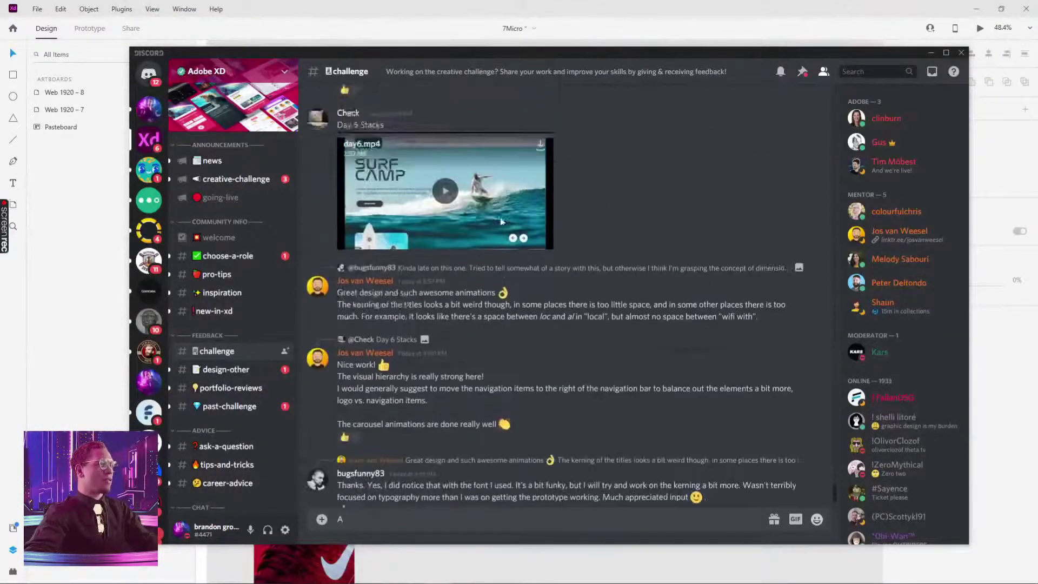
{"action": "scroll", "coordinate": [502, 222], "scroll_direction": "up", "scroll_amount": 2}
{"action": "left_click", "coordinate": [546, 321]}
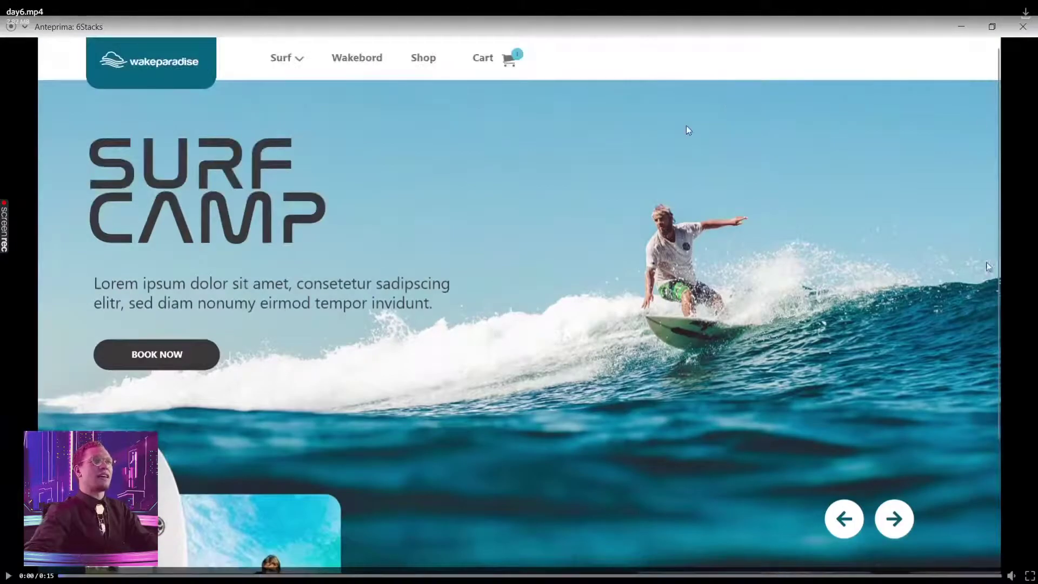
{"action": "key", "text": "Escape"}
{"action": "key", "text": "Escape"}
- Look back through the challenge channel's older submissions and feedback, as far as the Frozen 2 parallax hero section
{"action": "scroll", "coordinate": [531, 365], "scroll_direction": "down", "scroll_amount": 5}
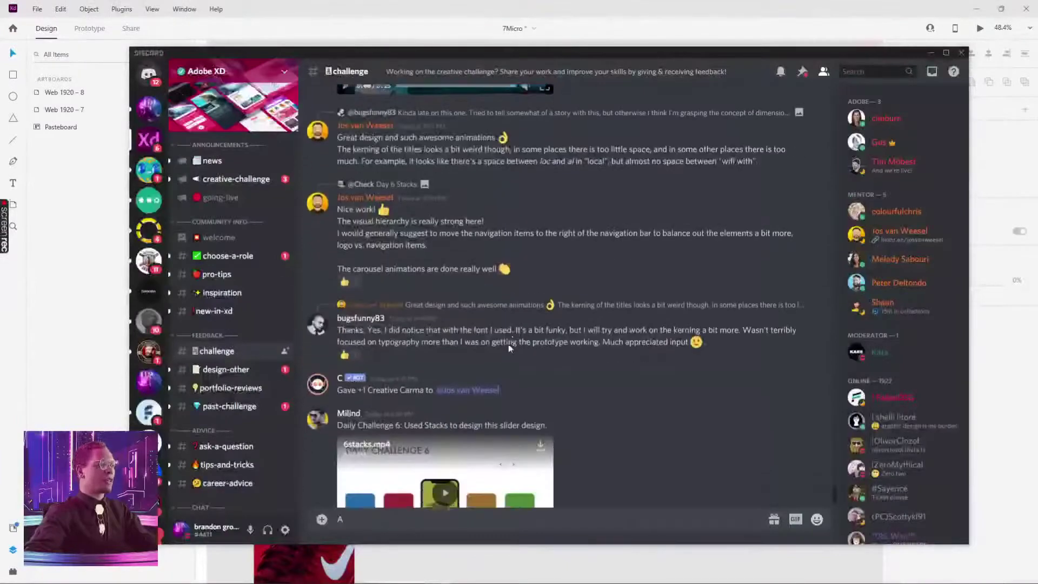
{"action": "scroll", "coordinate": [506, 341], "scroll_direction": "up", "scroll_amount": 15}
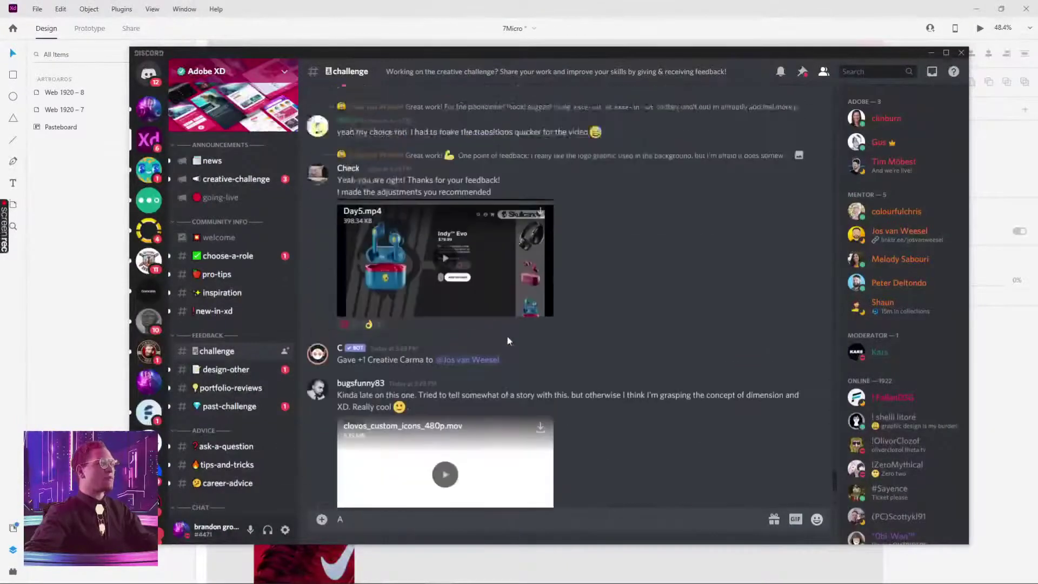
{"action": "scroll", "coordinate": [509, 336], "scroll_direction": "up", "scroll_amount": 20}
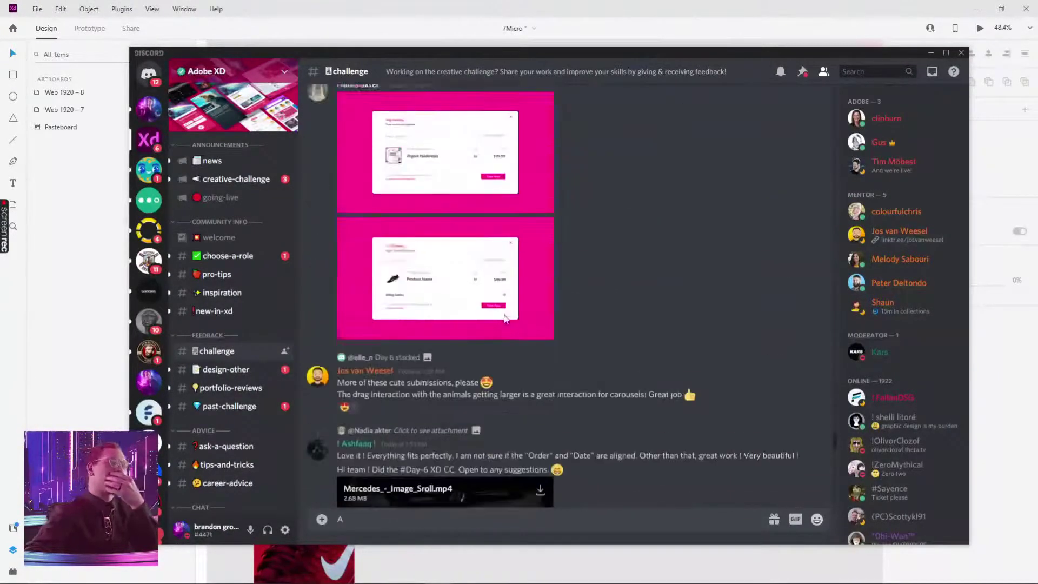
{"action": "scroll", "coordinate": [495, 313], "scroll_direction": "up", "scroll_amount": 20}
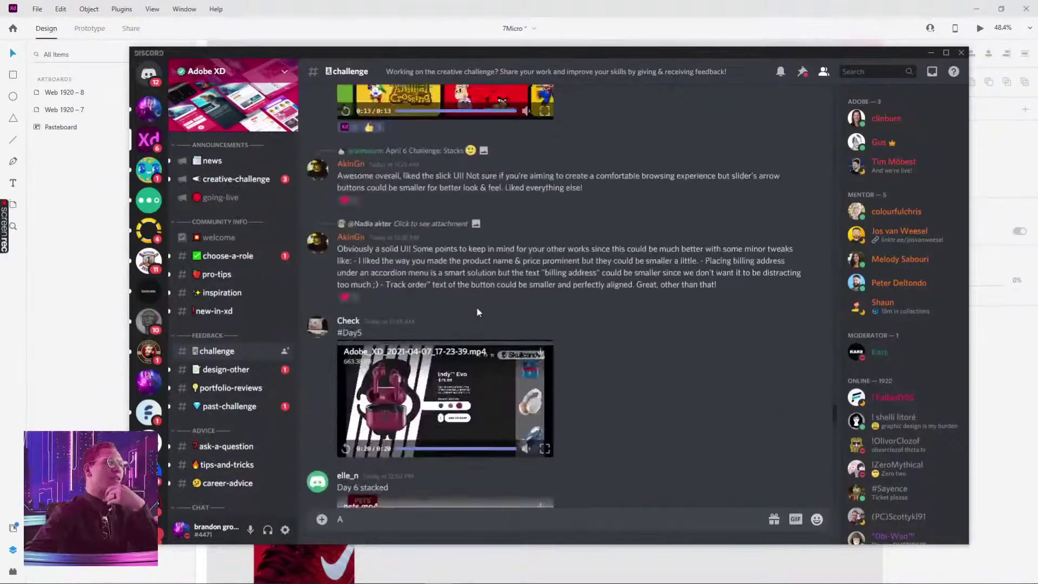
{"action": "scroll", "coordinate": [470, 302], "scroll_direction": "up", "scroll_amount": 20}
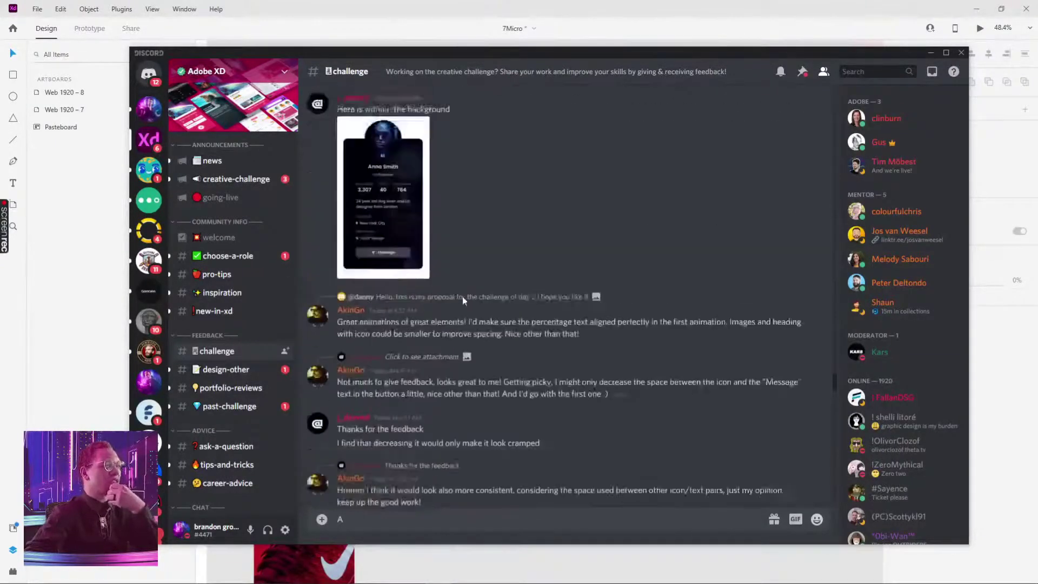
{"action": "scroll", "coordinate": [462, 299], "scroll_direction": "up", "scroll_amount": 20}
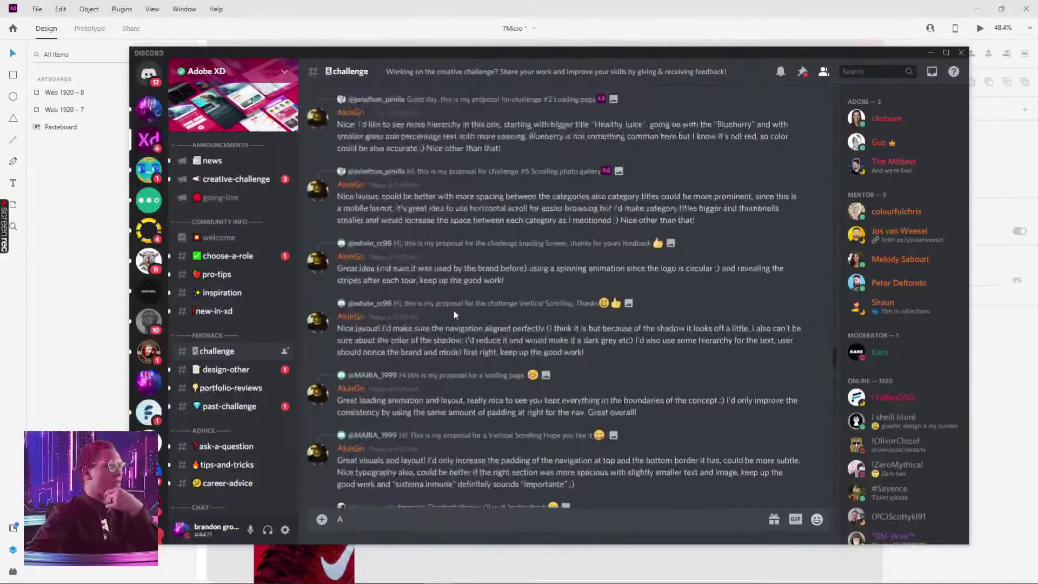
{"action": "scroll", "coordinate": [459, 316], "scroll_direction": "up", "scroll_amount": 20}
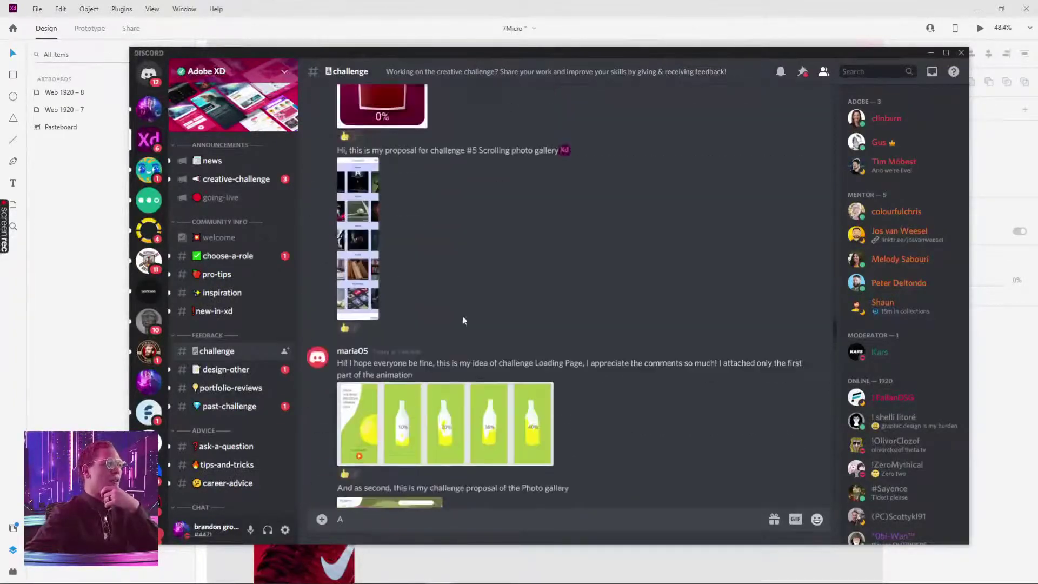
{"action": "scroll", "coordinate": [462, 328], "scroll_direction": "up", "scroll_amount": 20}
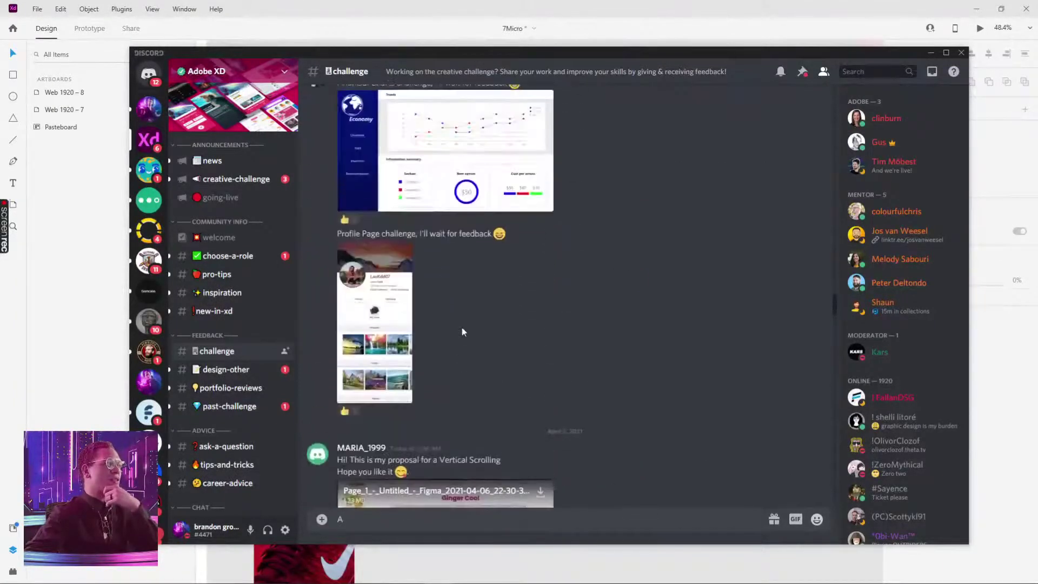
{"action": "scroll", "coordinate": [463, 327], "scroll_direction": "up", "scroll_amount": 20}
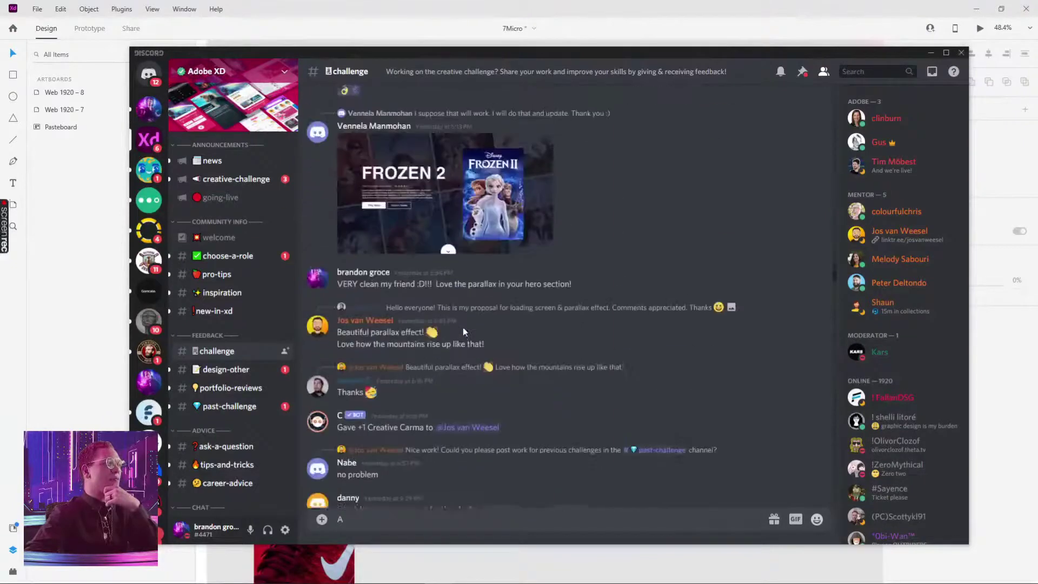
- Browse back down the channel to the submission clovos_custom_icons_480p.mov and watch its Among Us page full screen
{"action": "scroll", "coordinate": [463, 326], "scroll_direction": "down", "scroll_amount": 15}
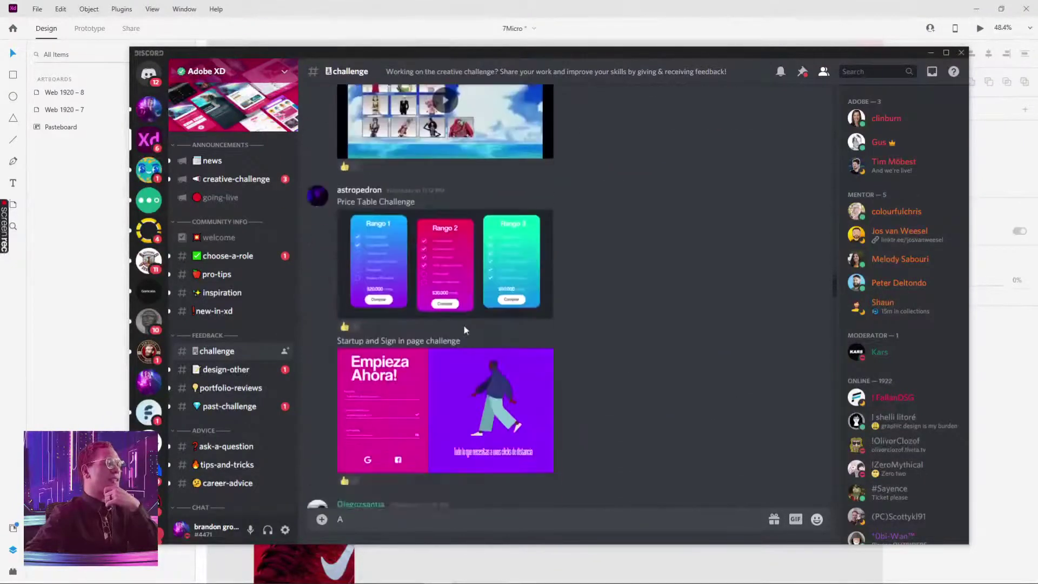
{"action": "scroll", "coordinate": [467, 329], "scroll_direction": "down", "scroll_amount": 15}
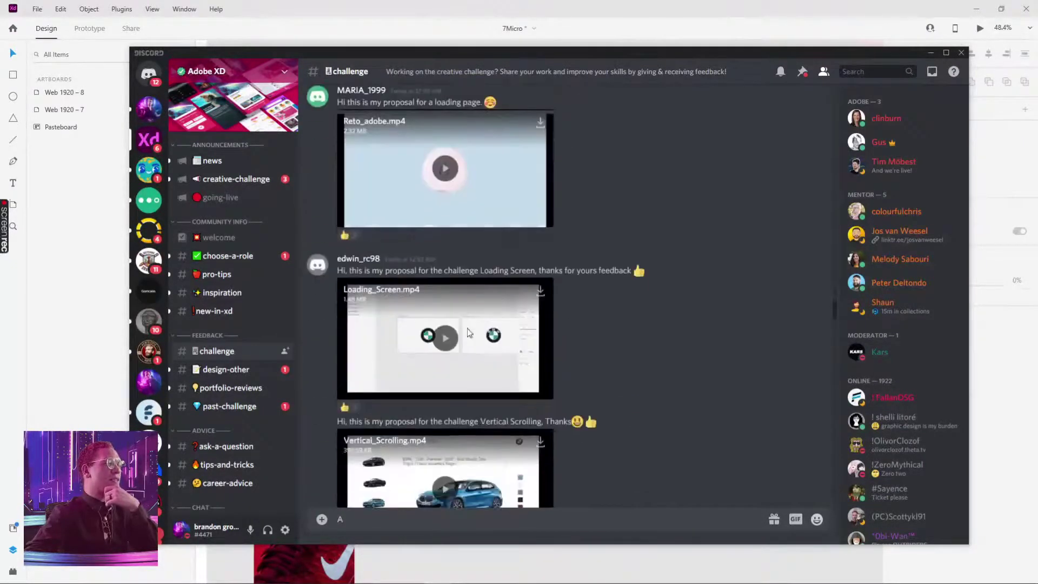
{"action": "scroll", "coordinate": [468, 331], "scroll_direction": "down", "scroll_amount": 15}
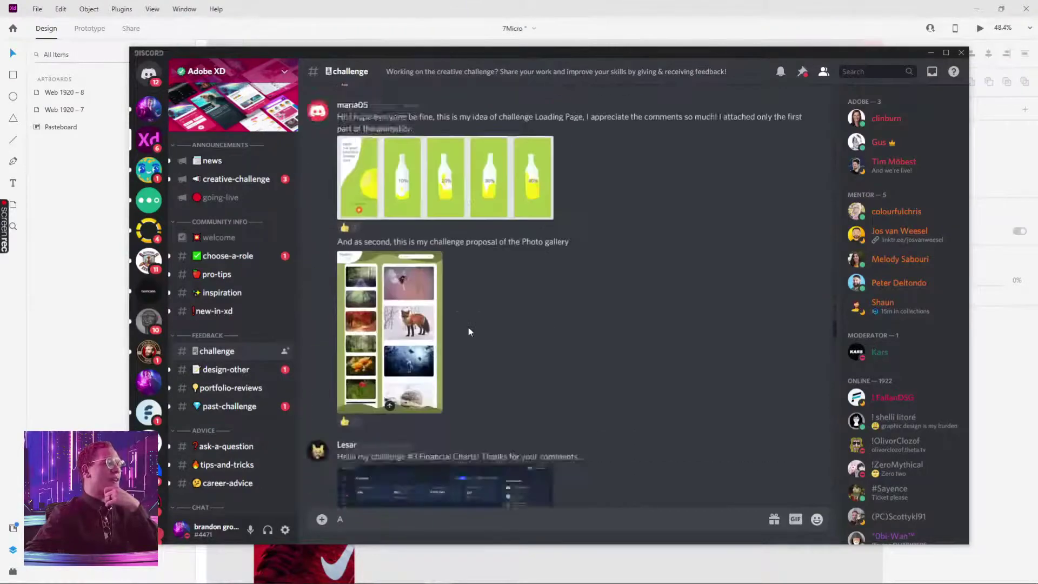
{"action": "scroll", "coordinate": [469, 328], "scroll_direction": "down", "scroll_amount": 15}
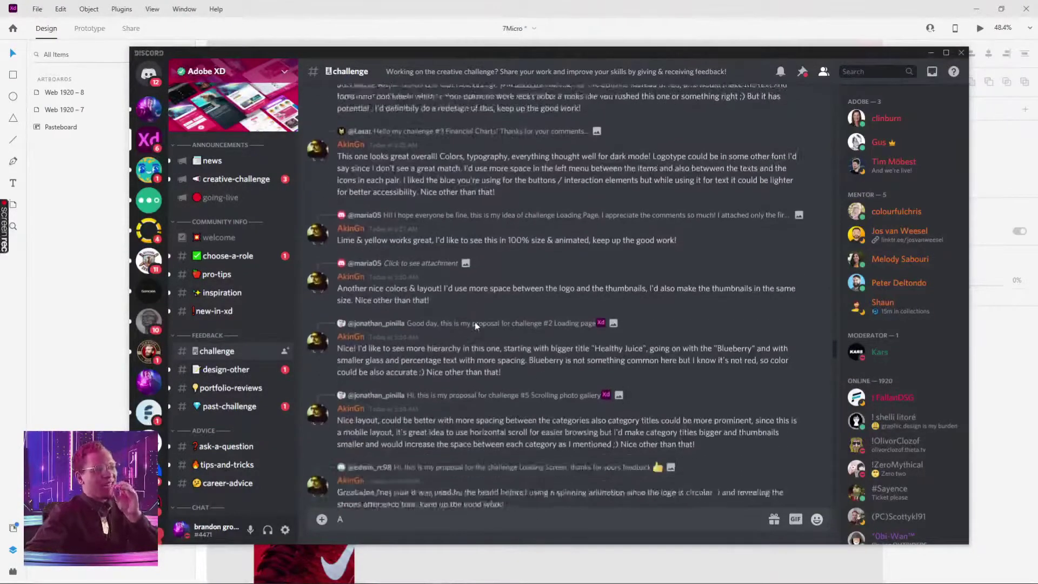
{"action": "scroll", "coordinate": [476, 318], "scroll_direction": "down", "scroll_amount": 15}
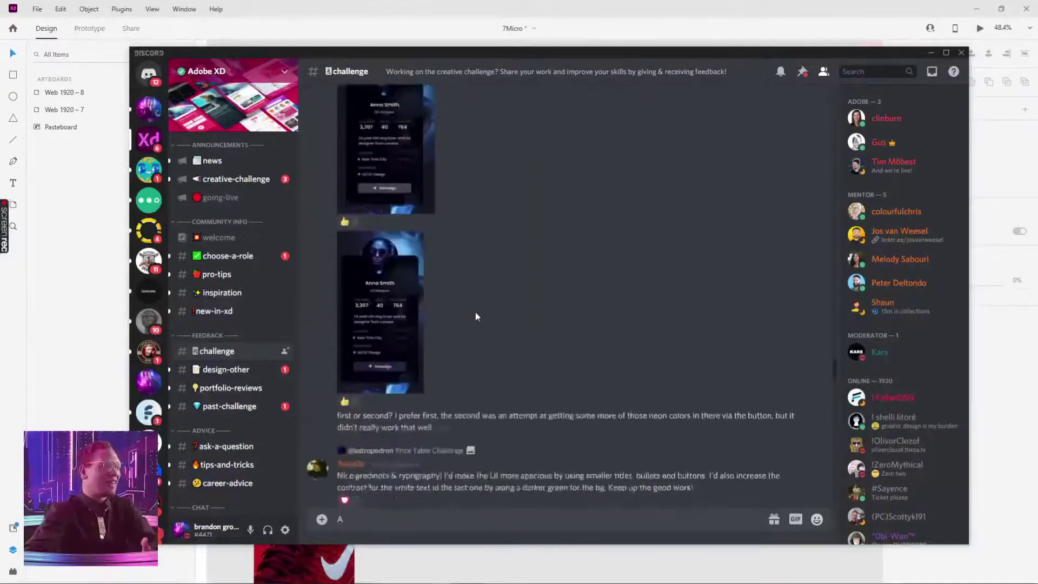
{"action": "scroll", "coordinate": [476, 317], "scroll_direction": "down", "scroll_amount": 15}
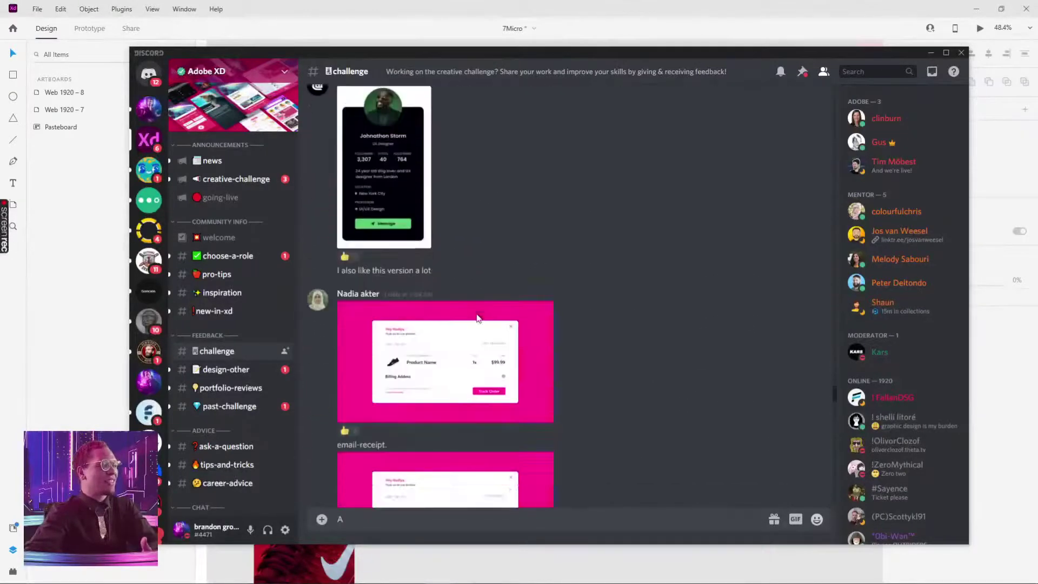
{"action": "scroll", "coordinate": [476, 319], "scroll_direction": "down", "scroll_amount": 15}
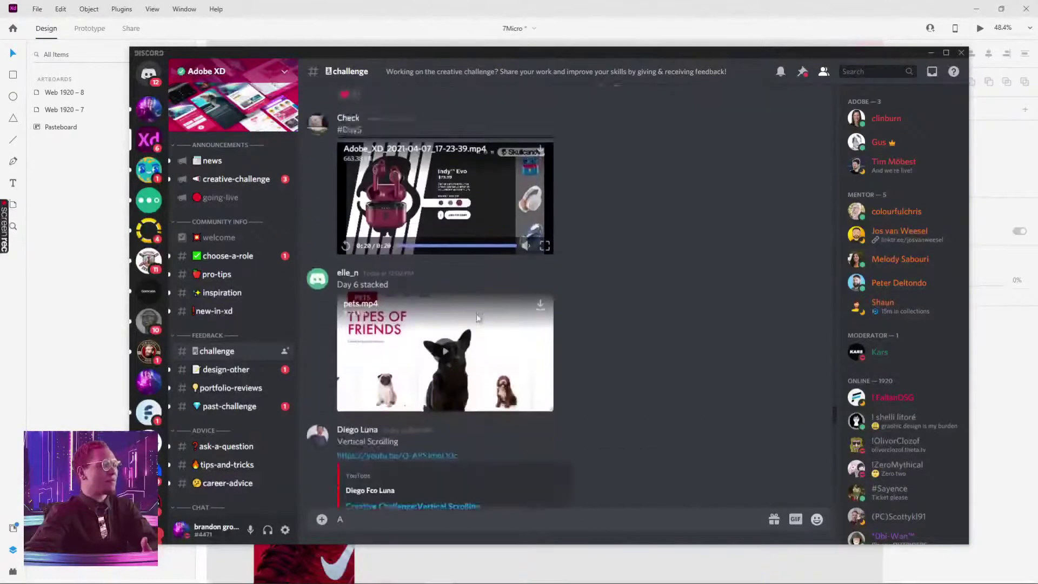
{"action": "scroll", "coordinate": [476, 318], "scroll_direction": "down", "scroll_amount": 15}
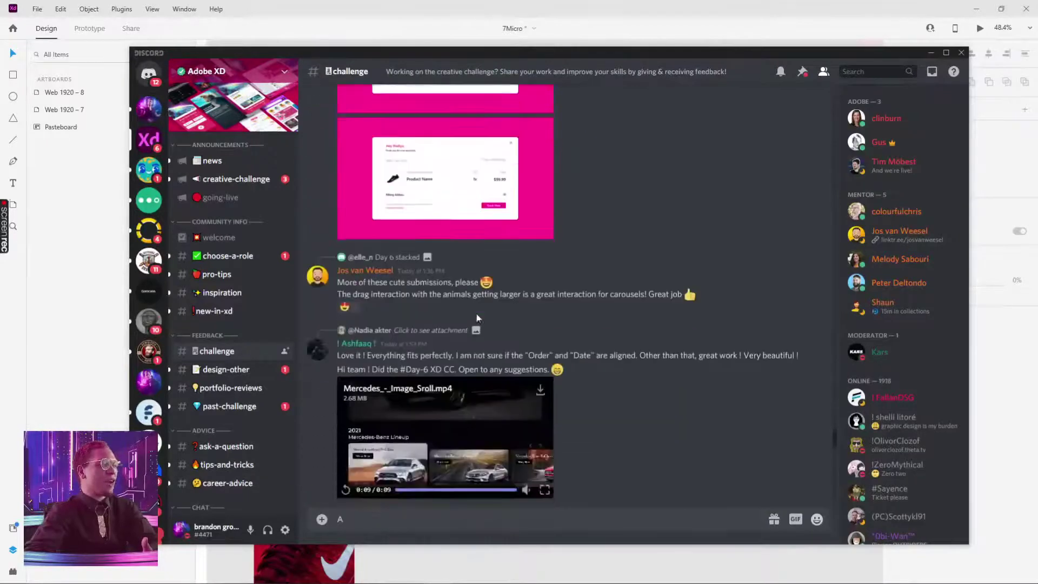
{"action": "scroll", "coordinate": [481, 322], "scroll_direction": "down", "scroll_amount": 15}
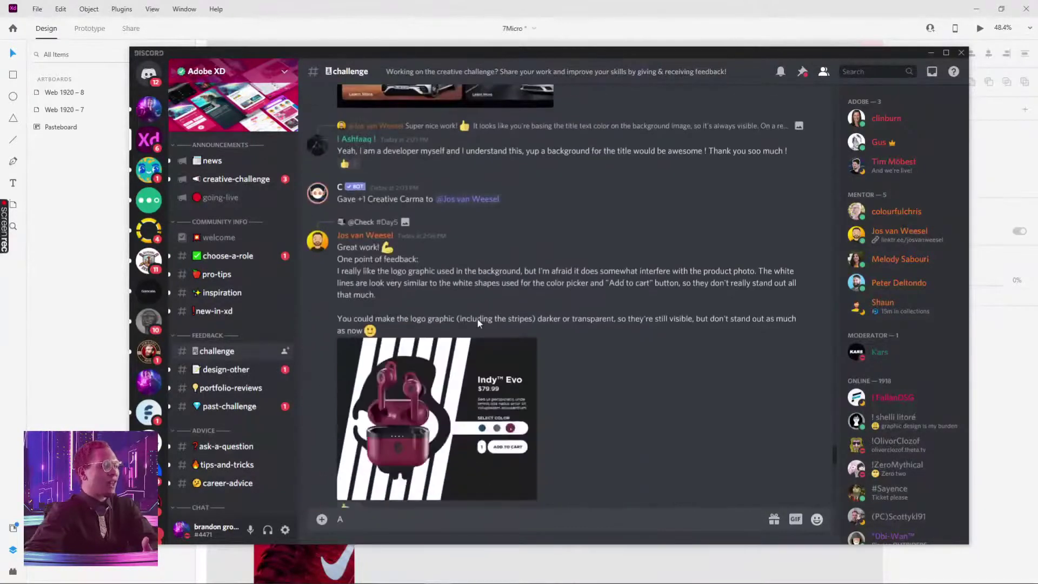
{"action": "scroll", "coordinate": [481, 321], "scroll_direction": "down", "scroll_amount": 15}
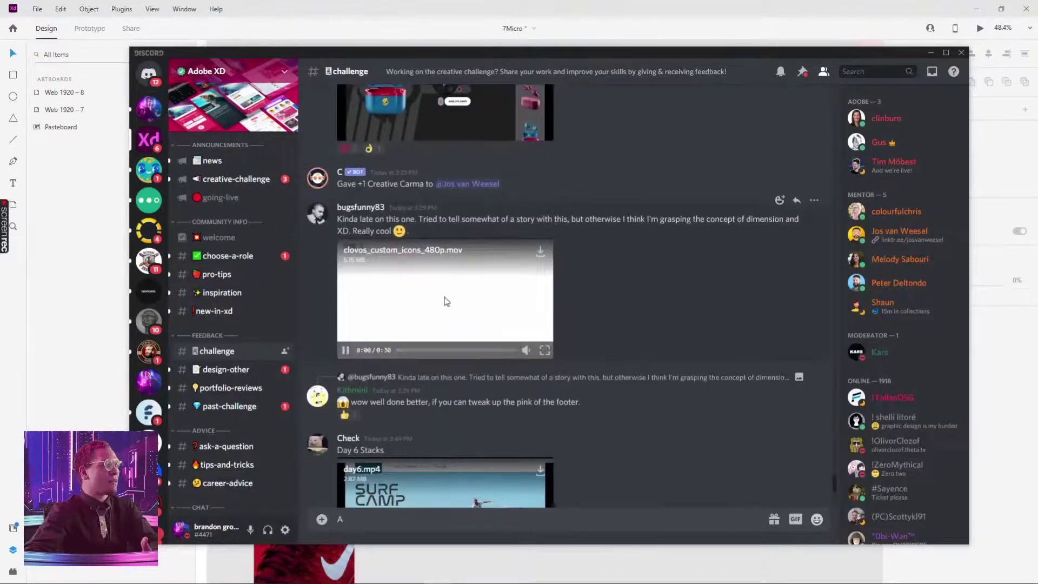
{"action": "left_click", "coordinate": [545, 350]}
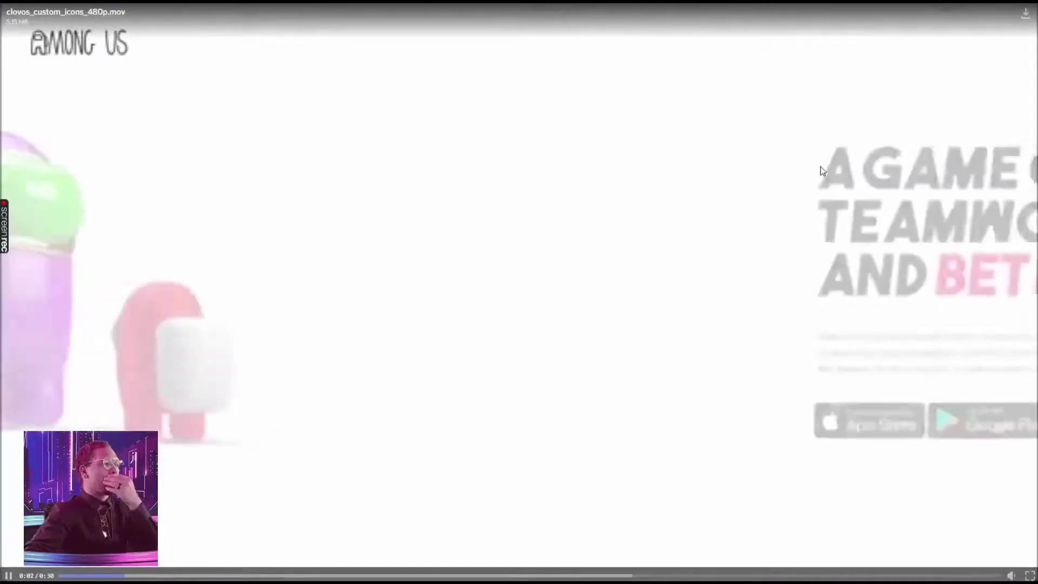